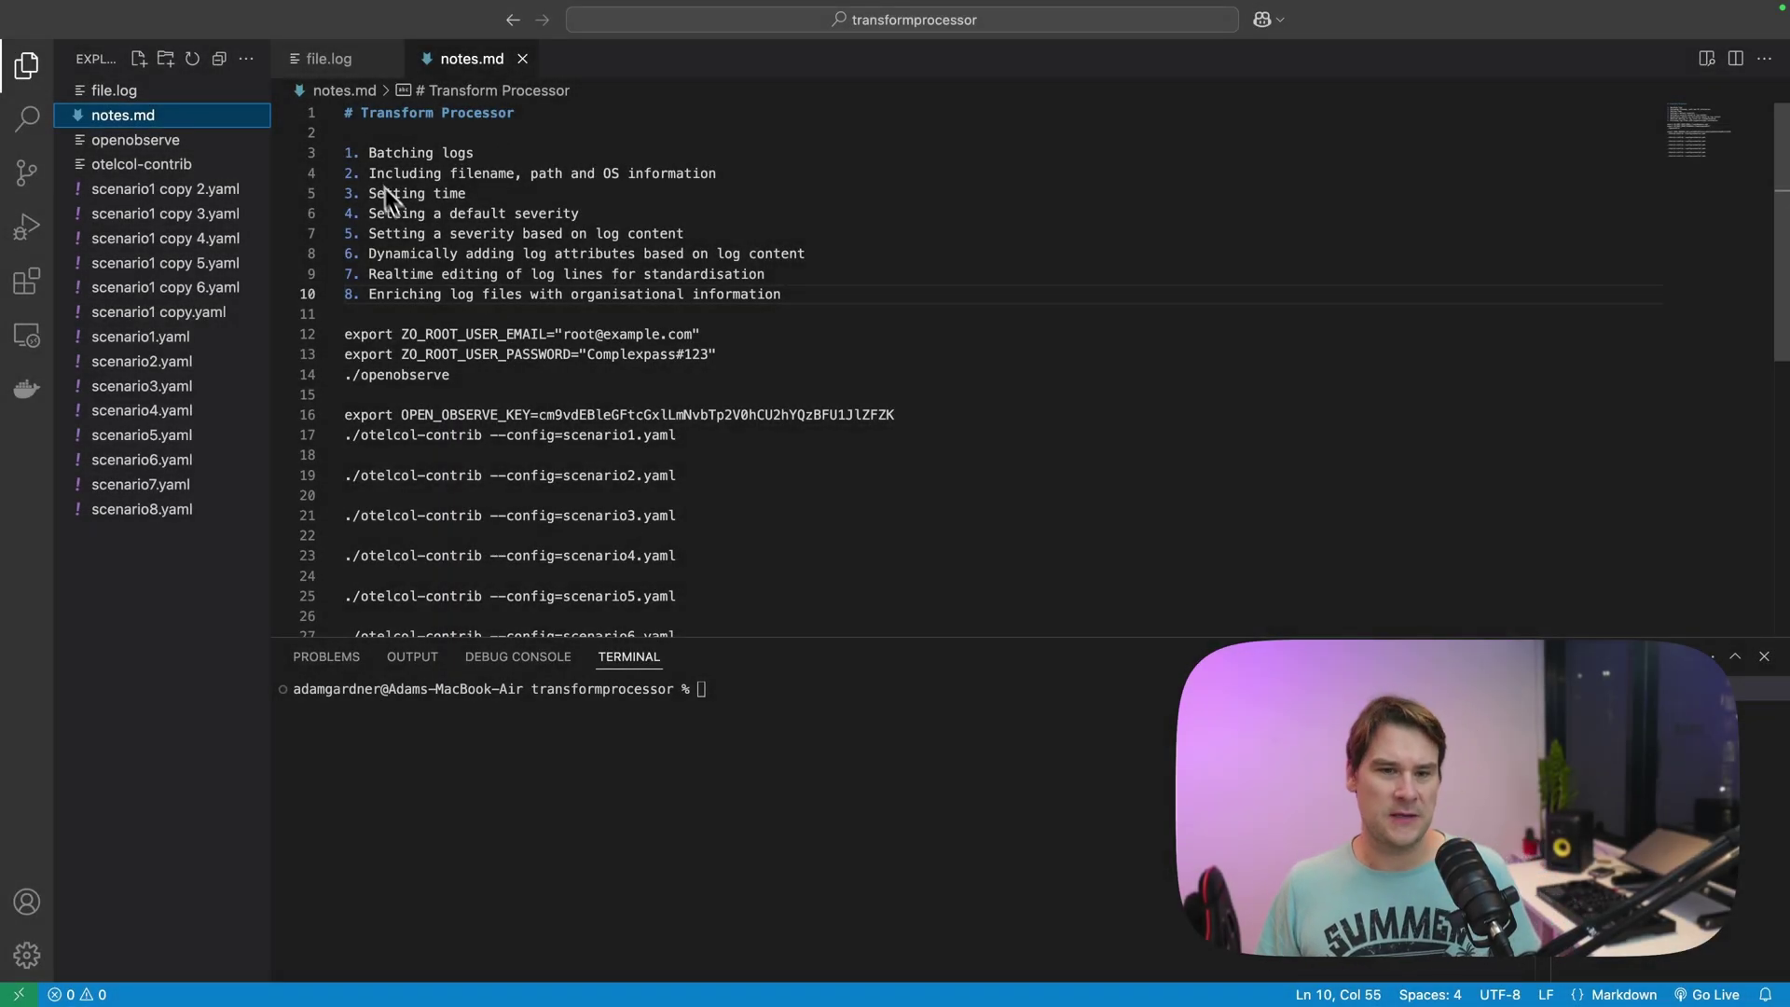
# Step: Start OpenObserve by running the three export/./openobserve commands from notes.md in the terminal
pyautogui.click(329, 58)
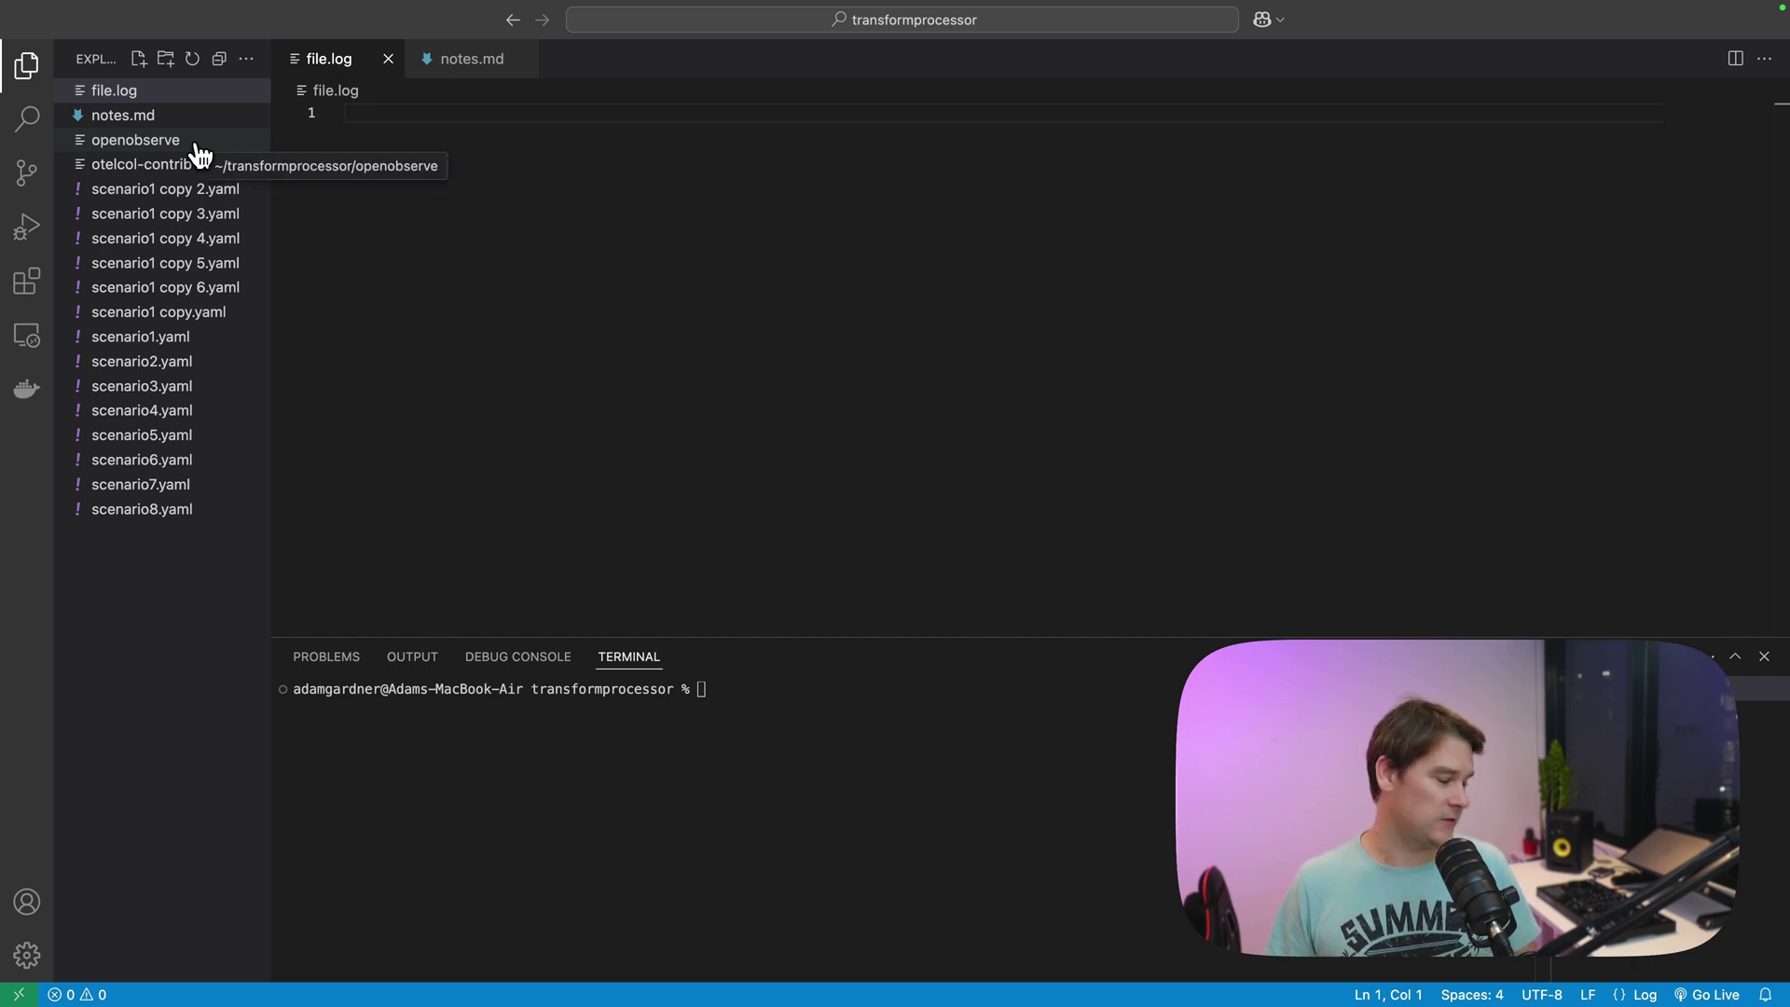
pyautogui.click(123, 116)
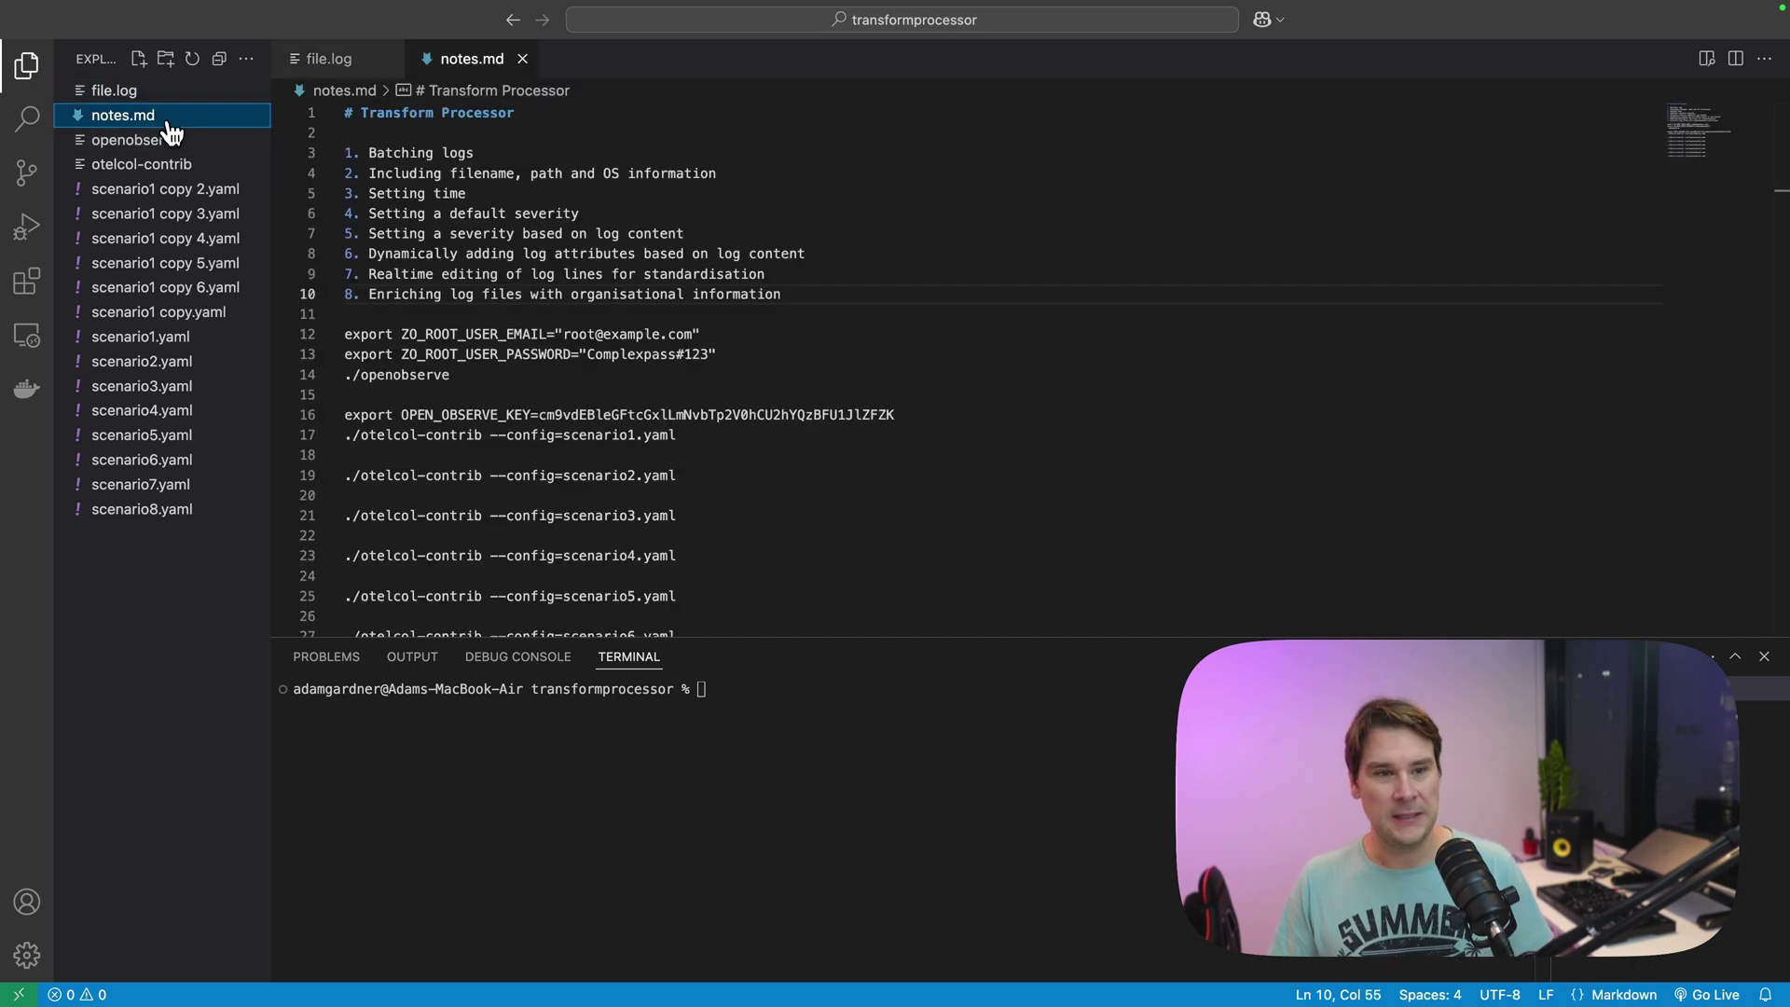
pyautogui.moveTo(513, 379); pyautogui.dragTo(358, 340)
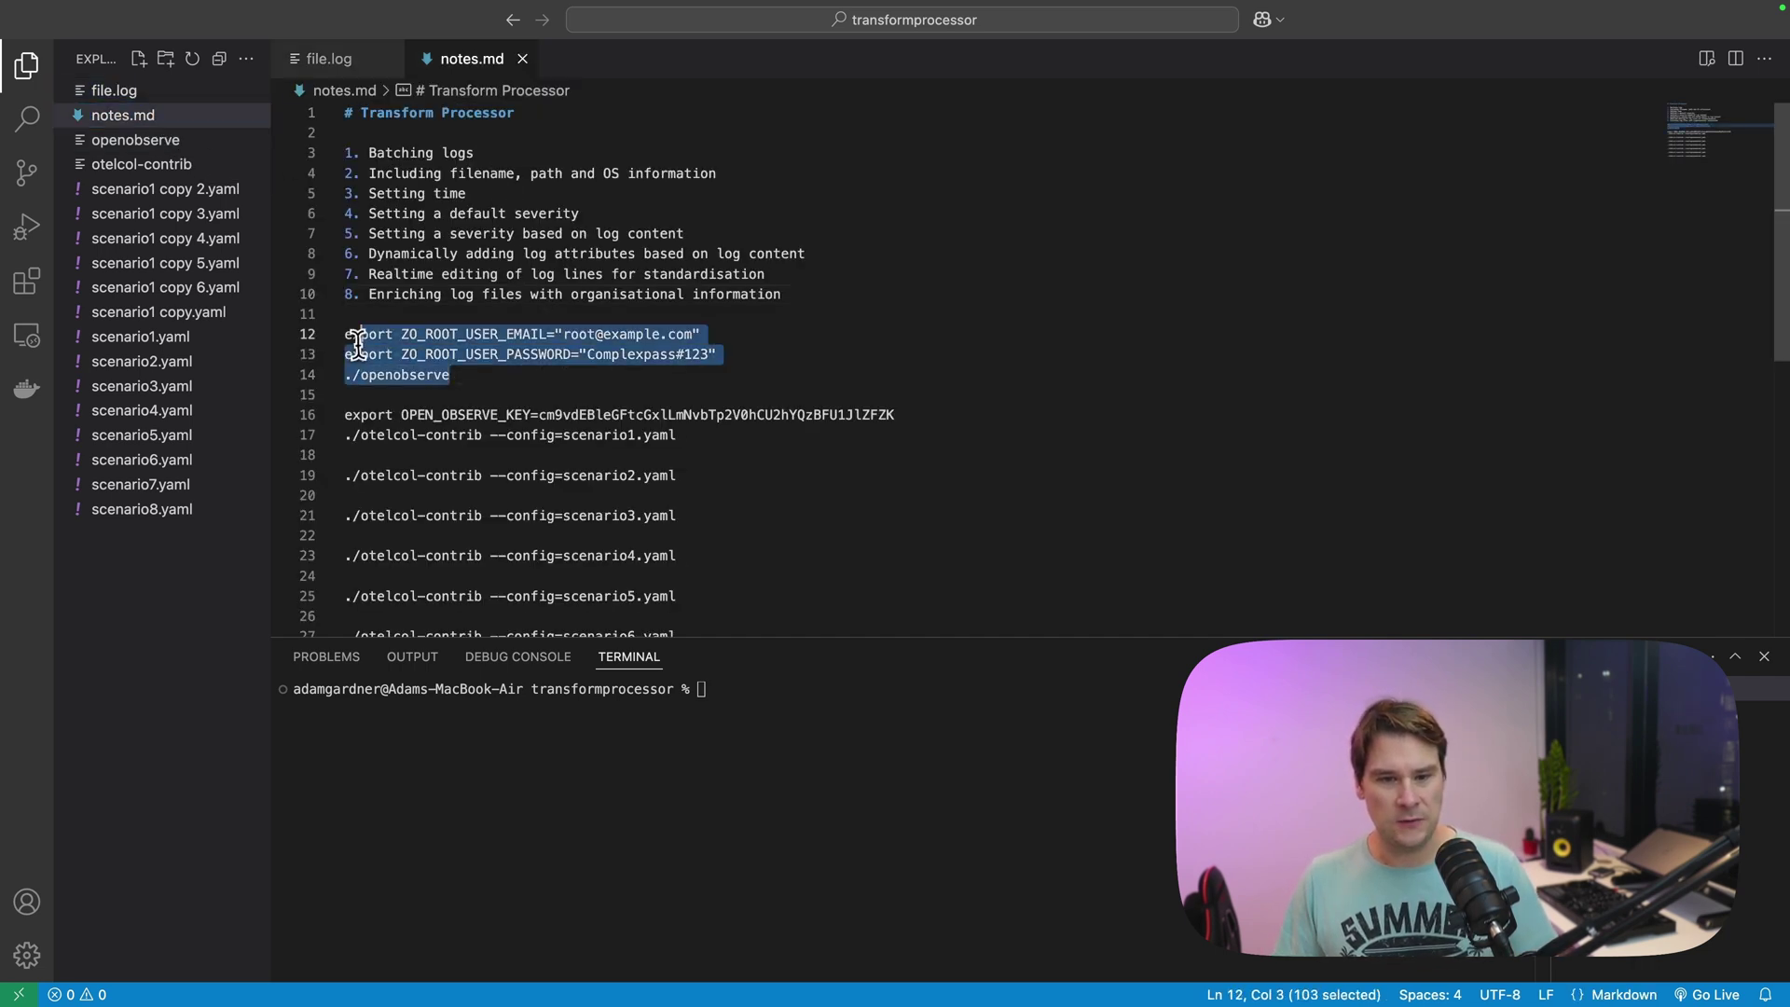
pyautogui.press('super+c')
pyautogui.click(738, 690)
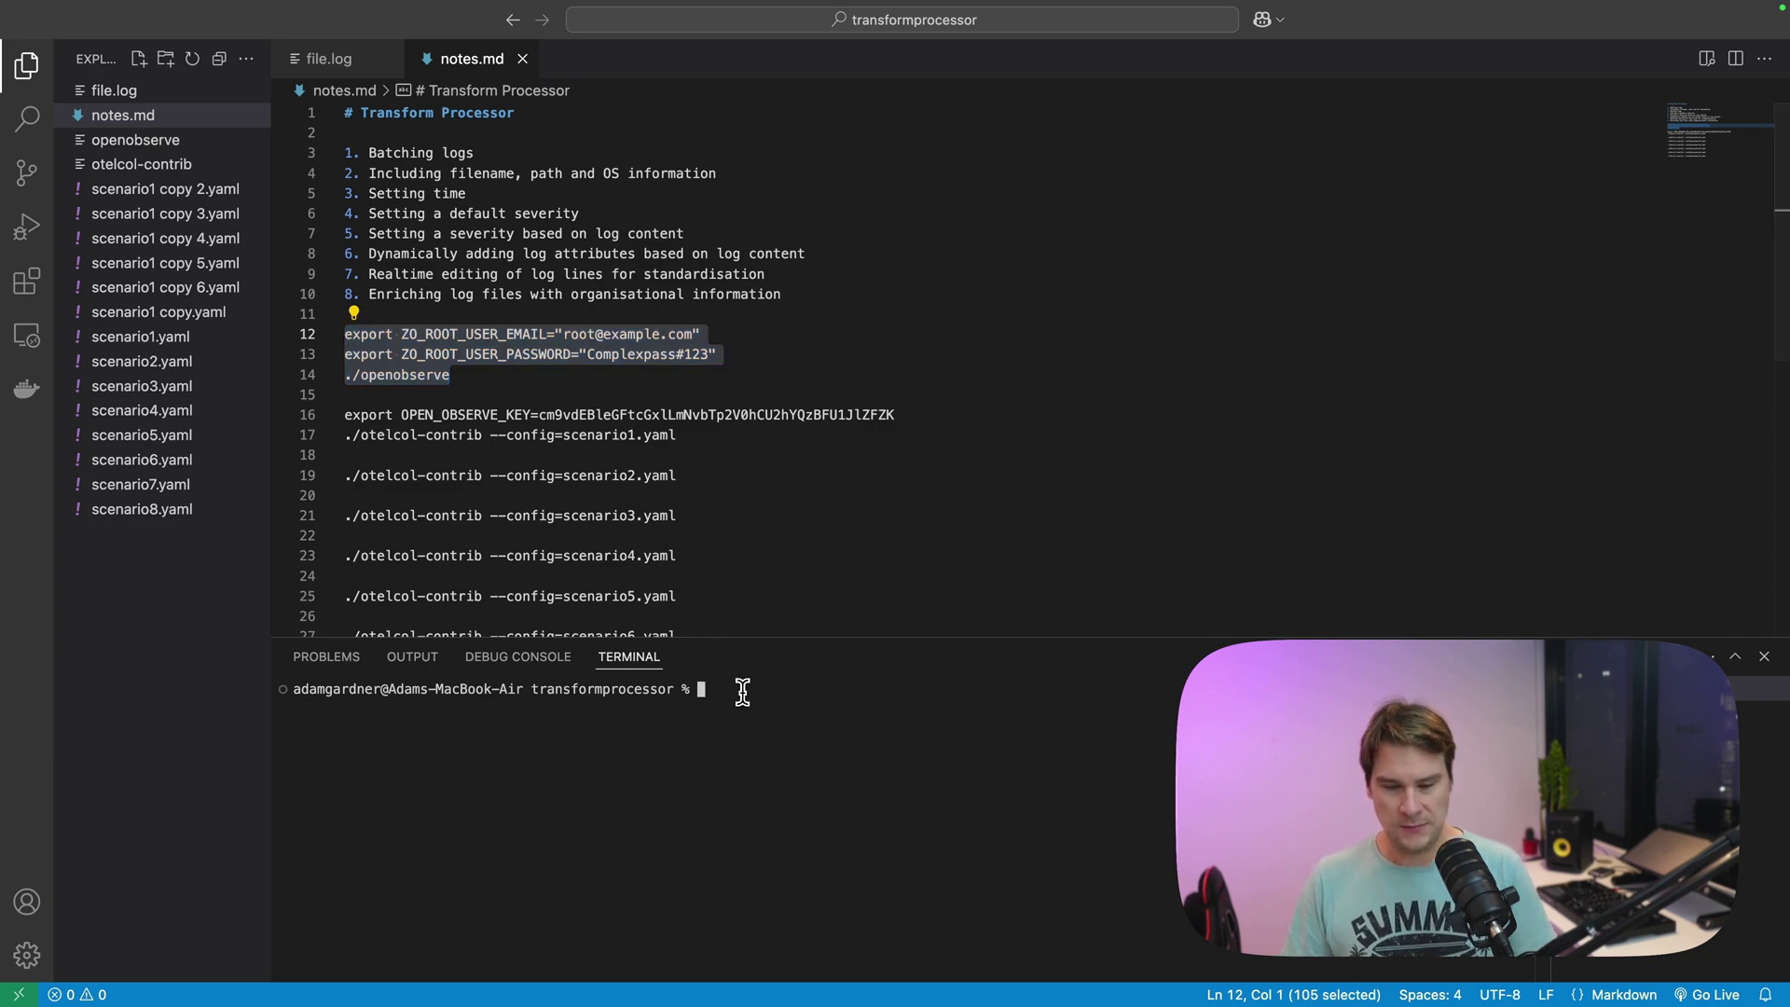
pyautogui.press('super+v')
pyautogui.press('Return')
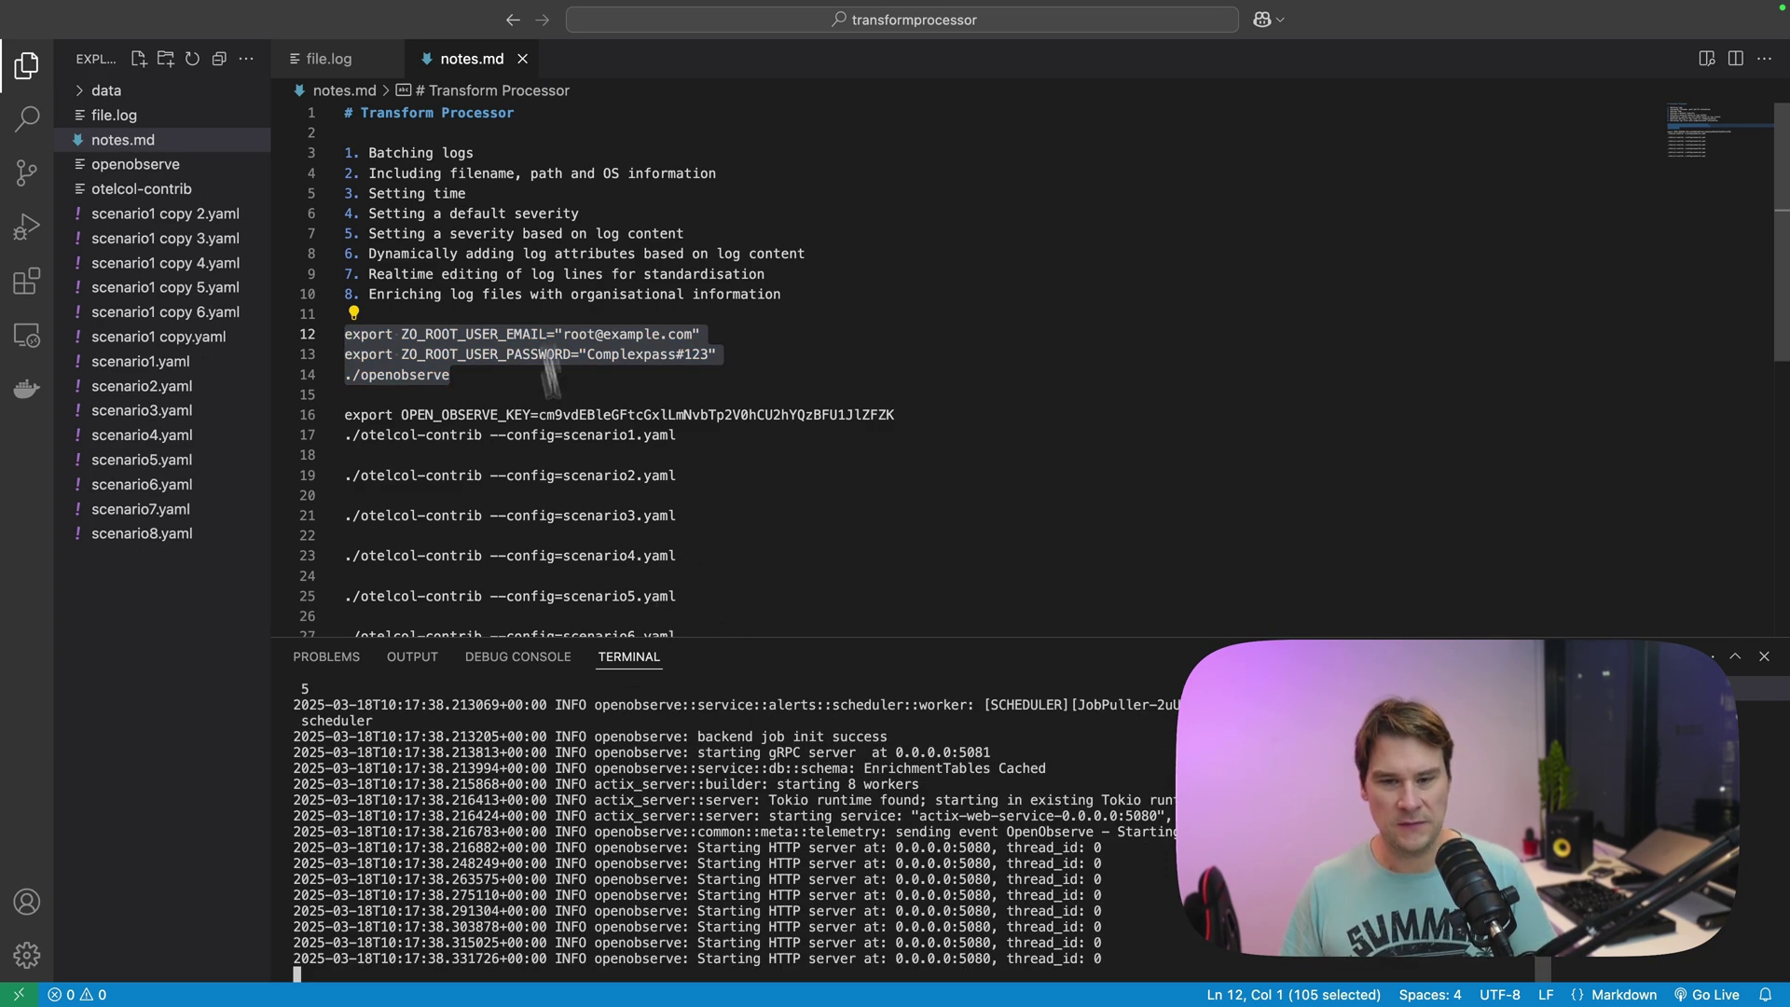
pyautogui.press('super+Tab')
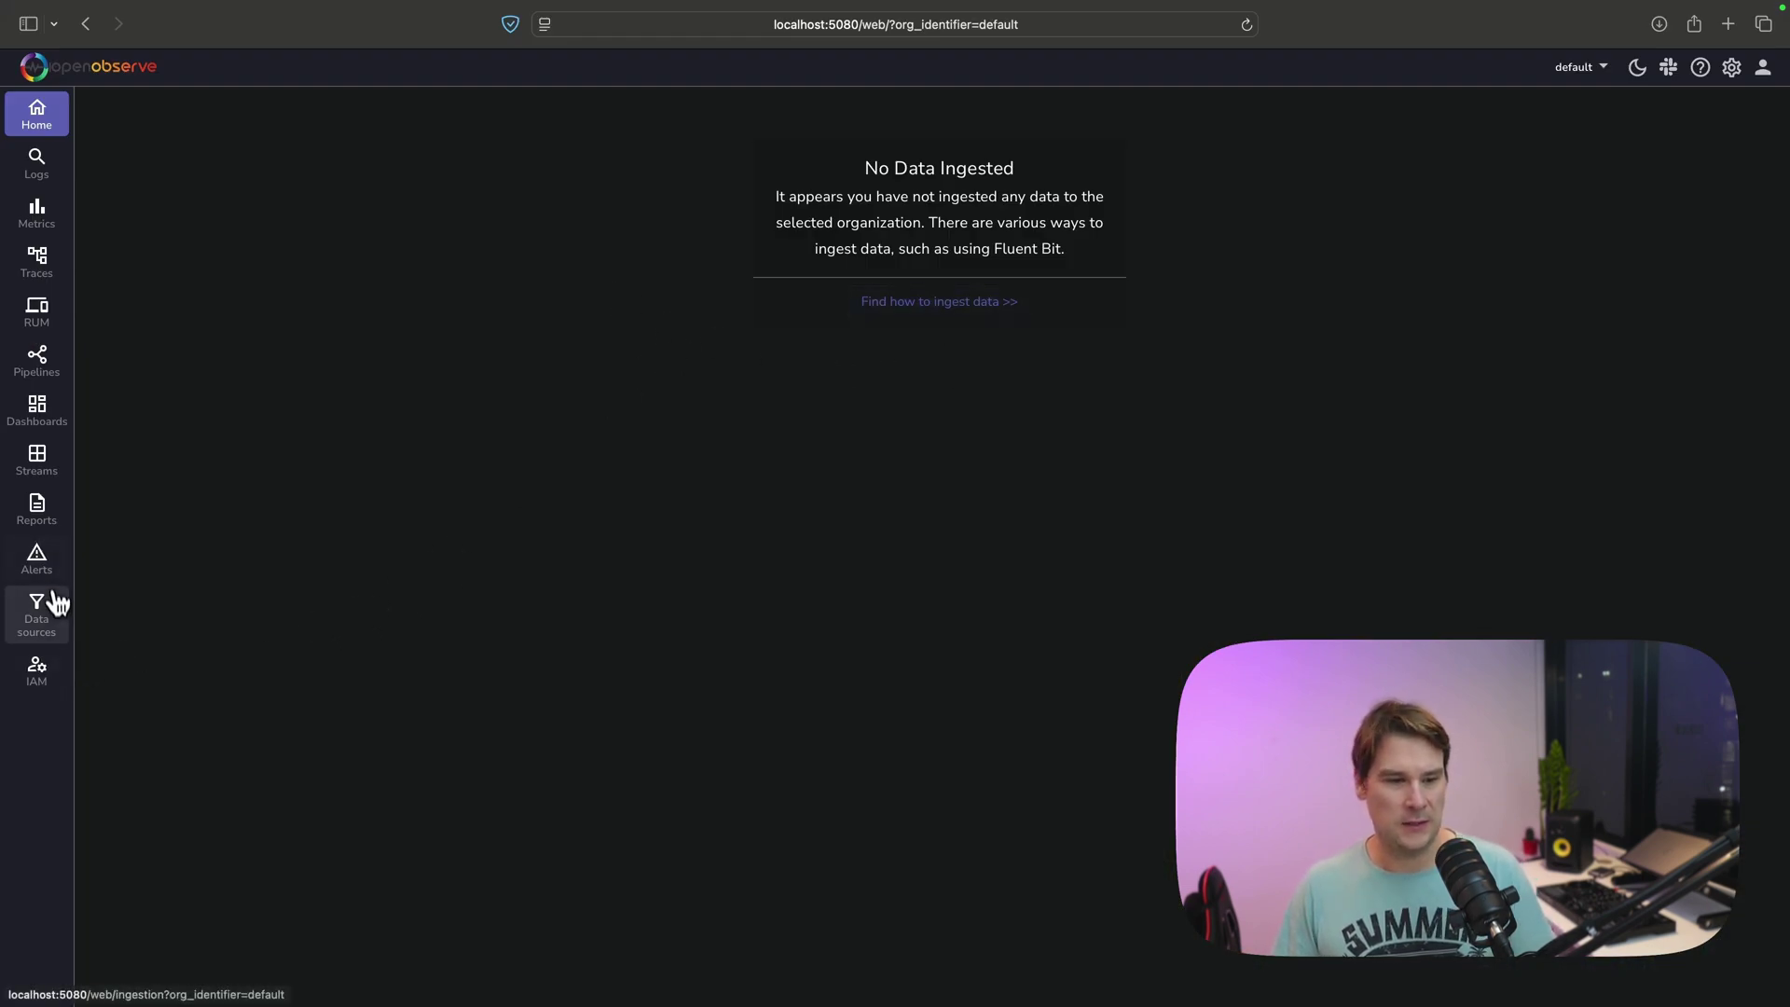
# Step: Show the OTEL Collector logs exporter config under Custom data sources and copy its Basic auth key
pyautogui.click(38, 613)
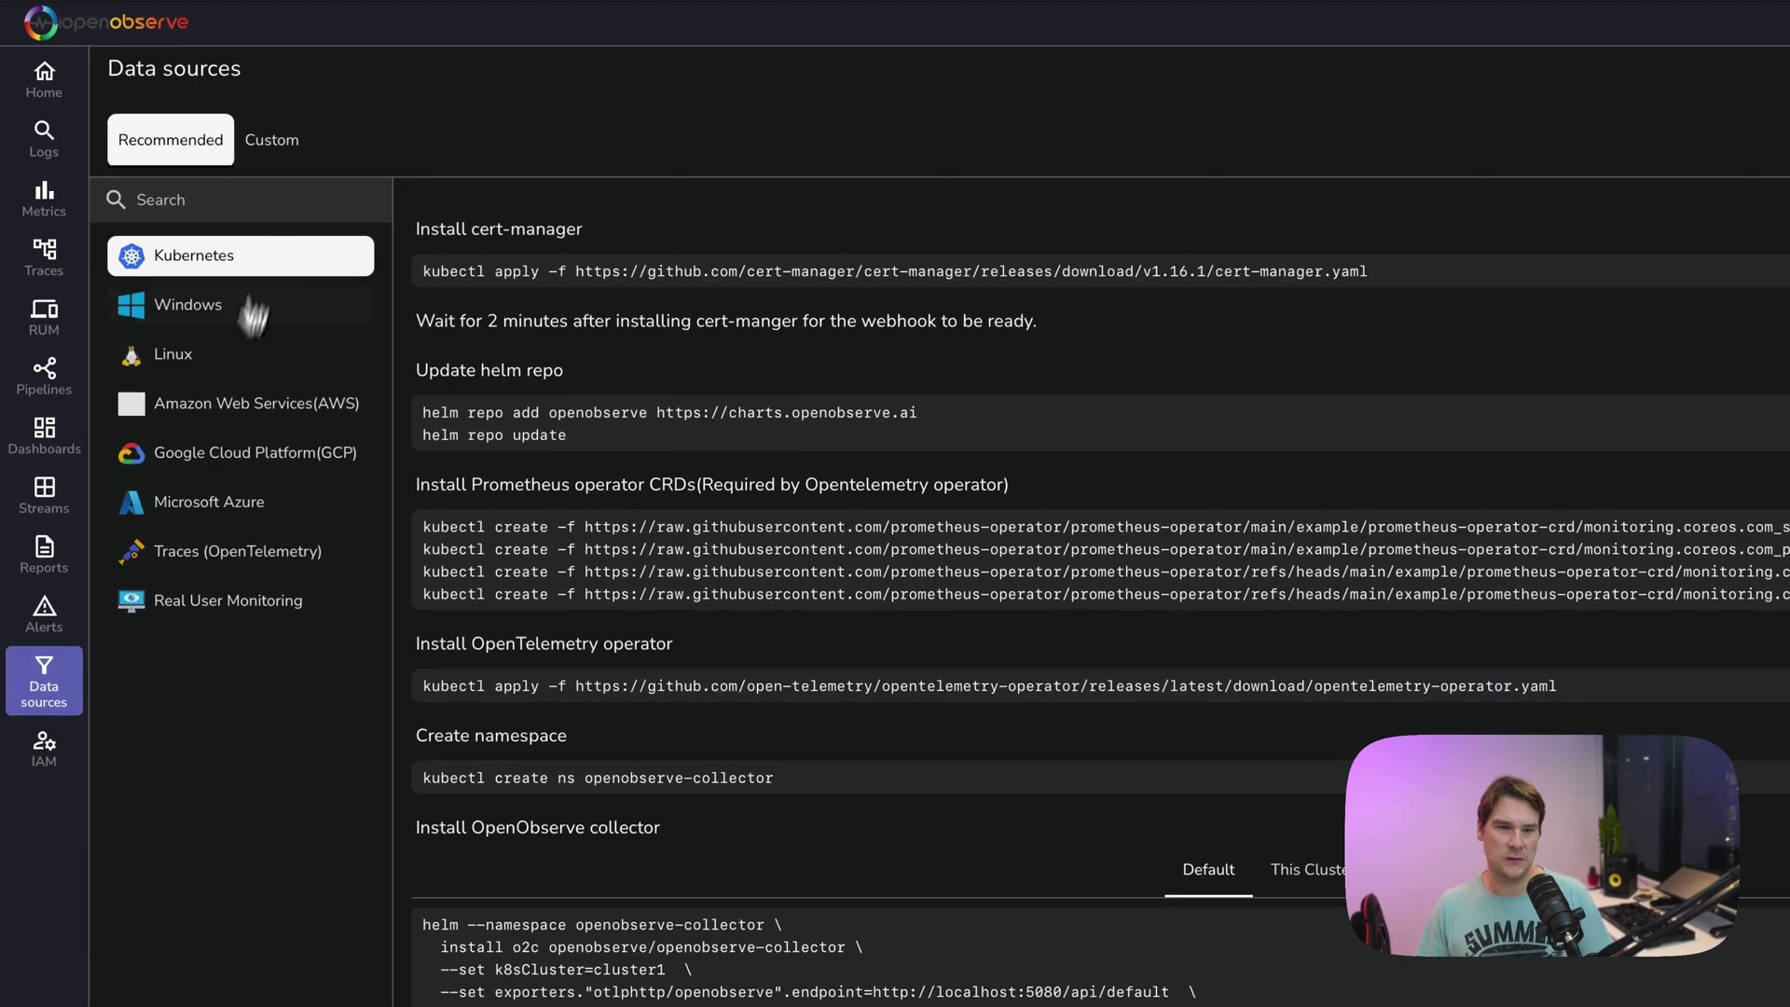
pyautogui.click(271, 140)
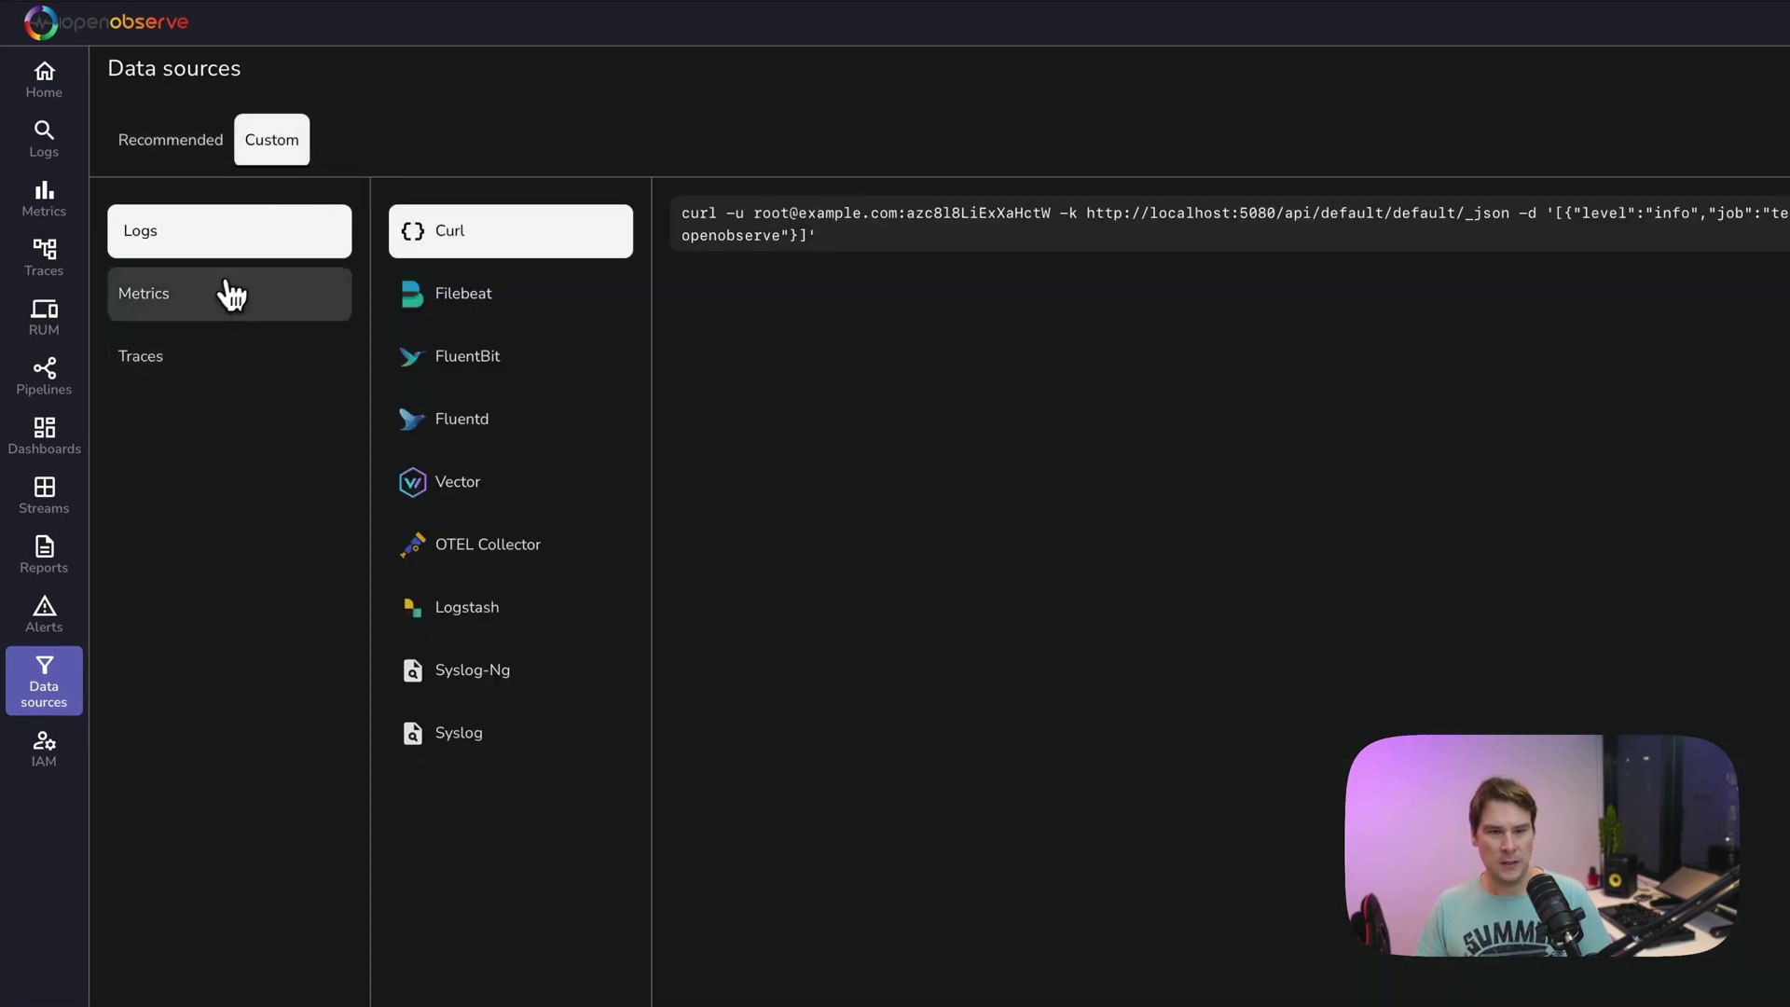
pyautogui.click(489, 545)
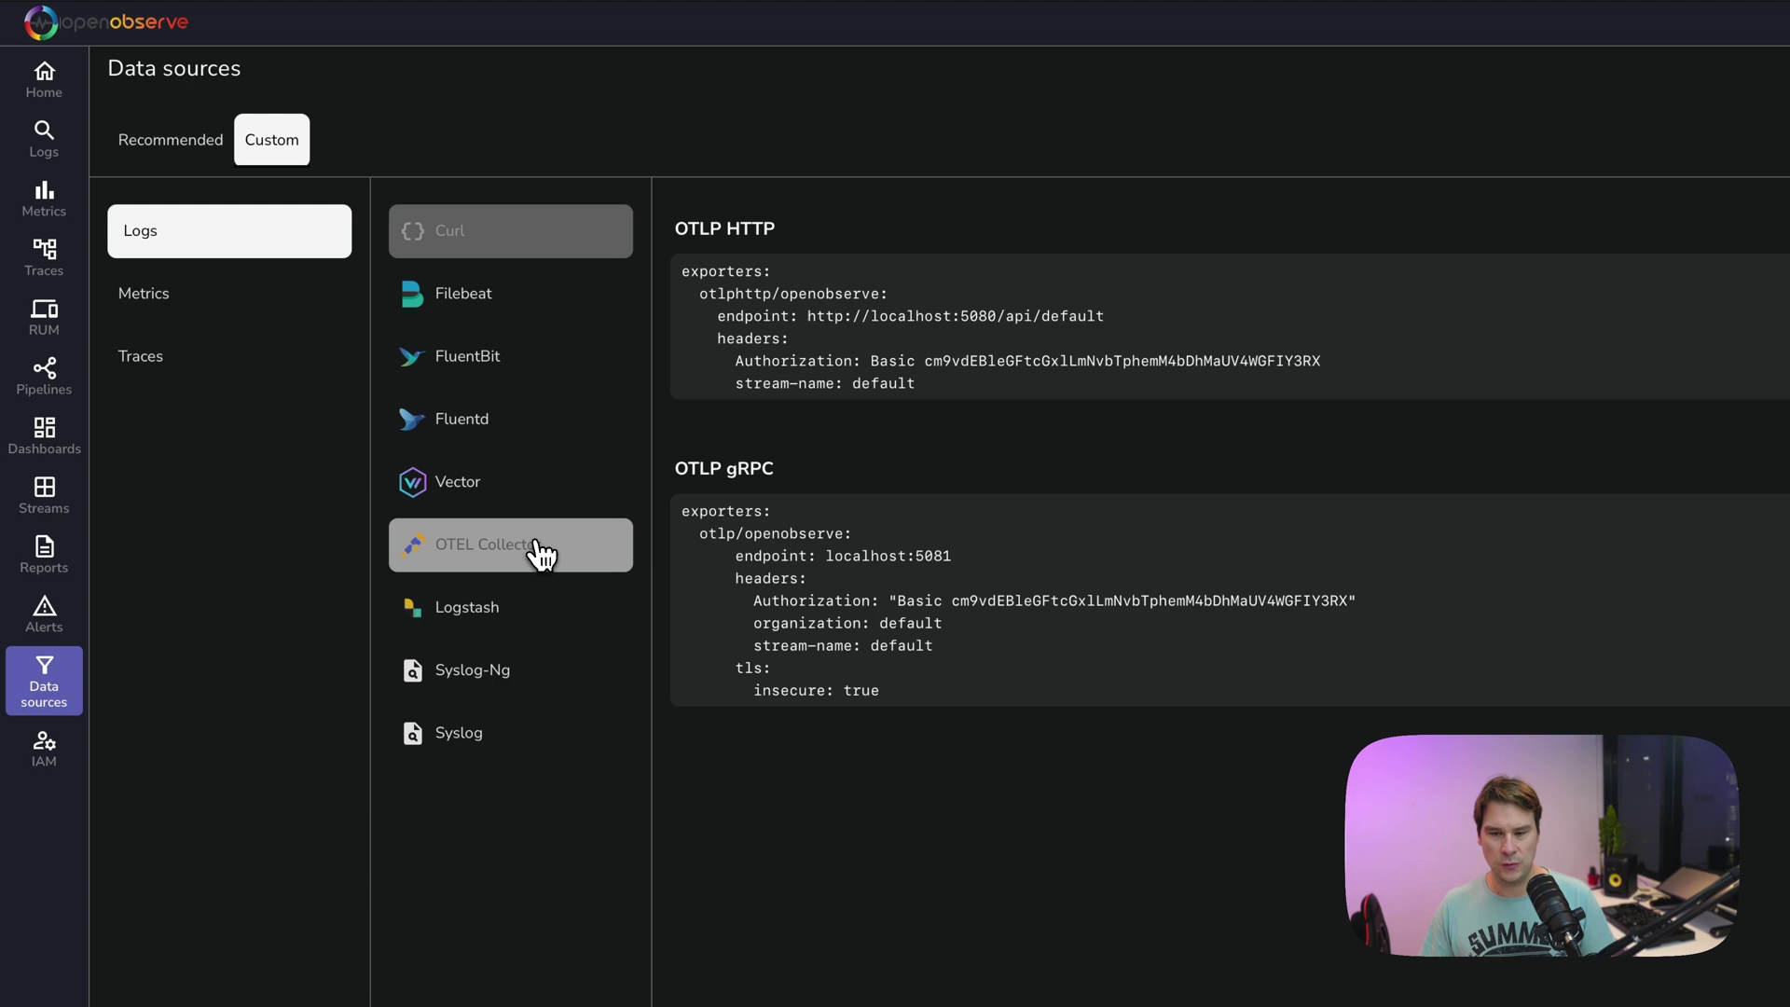
pyautogui.doubleClick(1123, 367)
pyautogui.press('super+c')
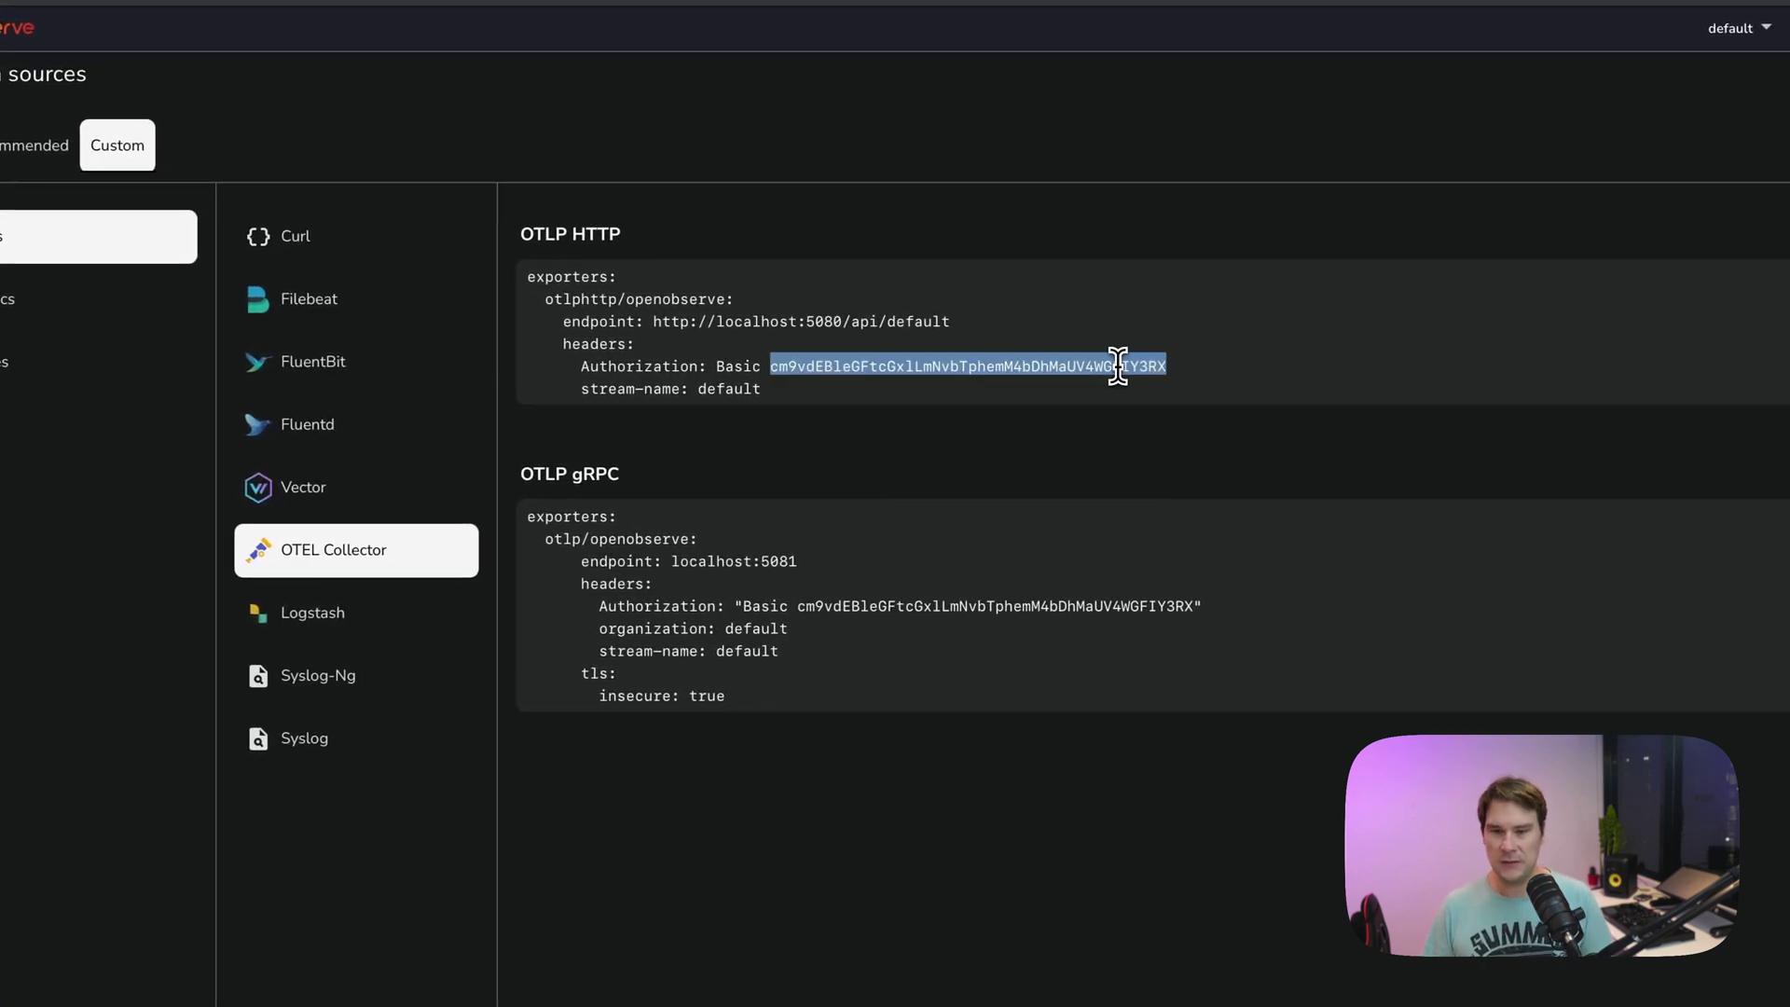
pyautogui.press('super+Tab')
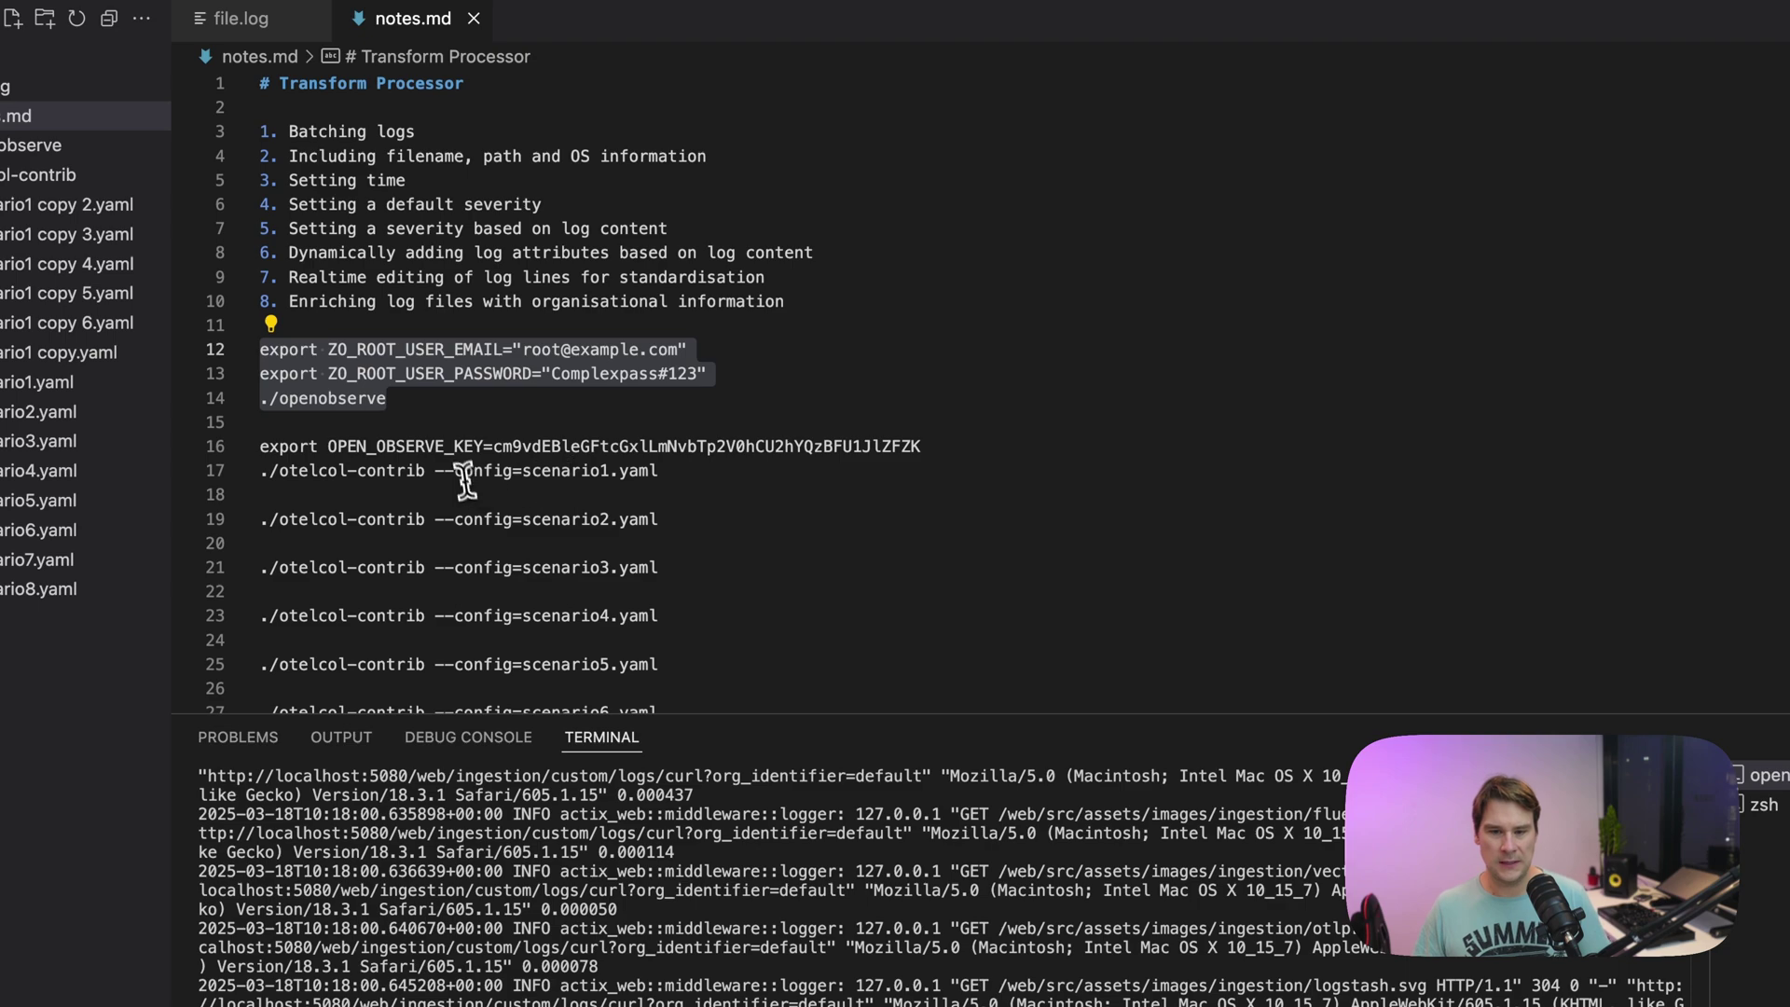
# Step: Put the new OpenObserve key on line 16 of notes.md and run the collector with scenario1.yaml
pyautogui.moveTo(493, 446); pyautogui.dragTo(858, 452)
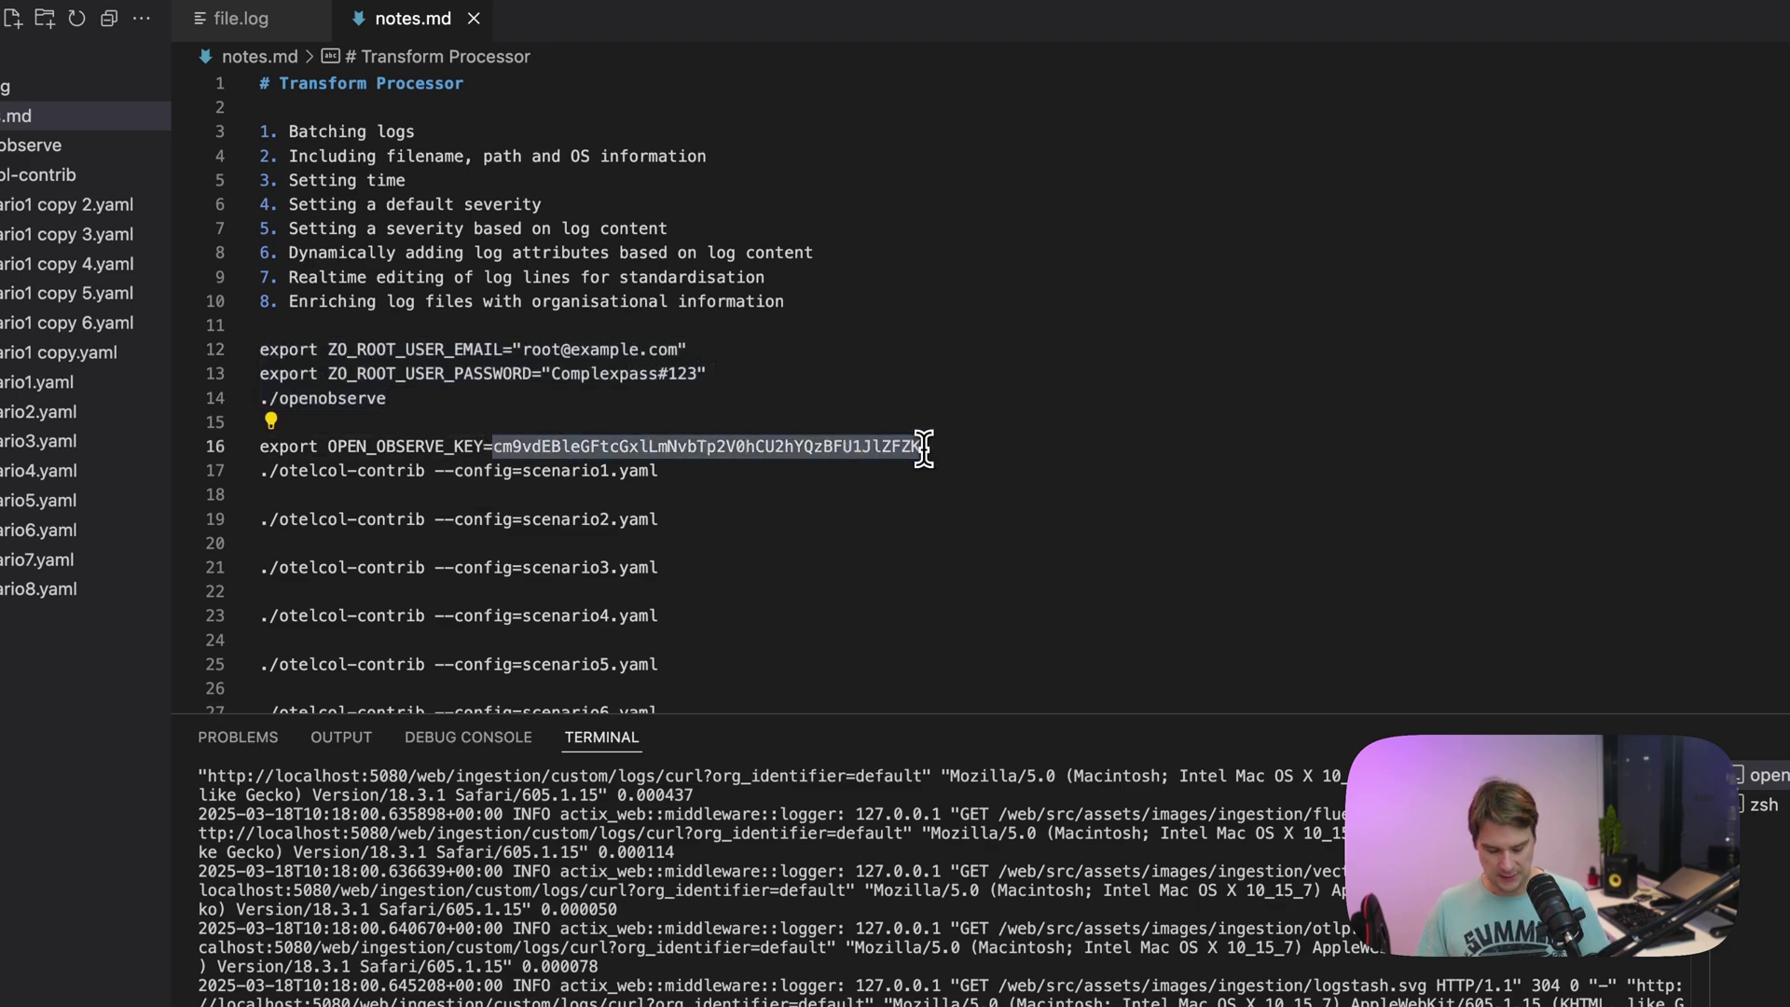
pyautogui.press('super+v')
pyautogui.moveTo(661, 471); pyautogui.dragTo(261, 446)
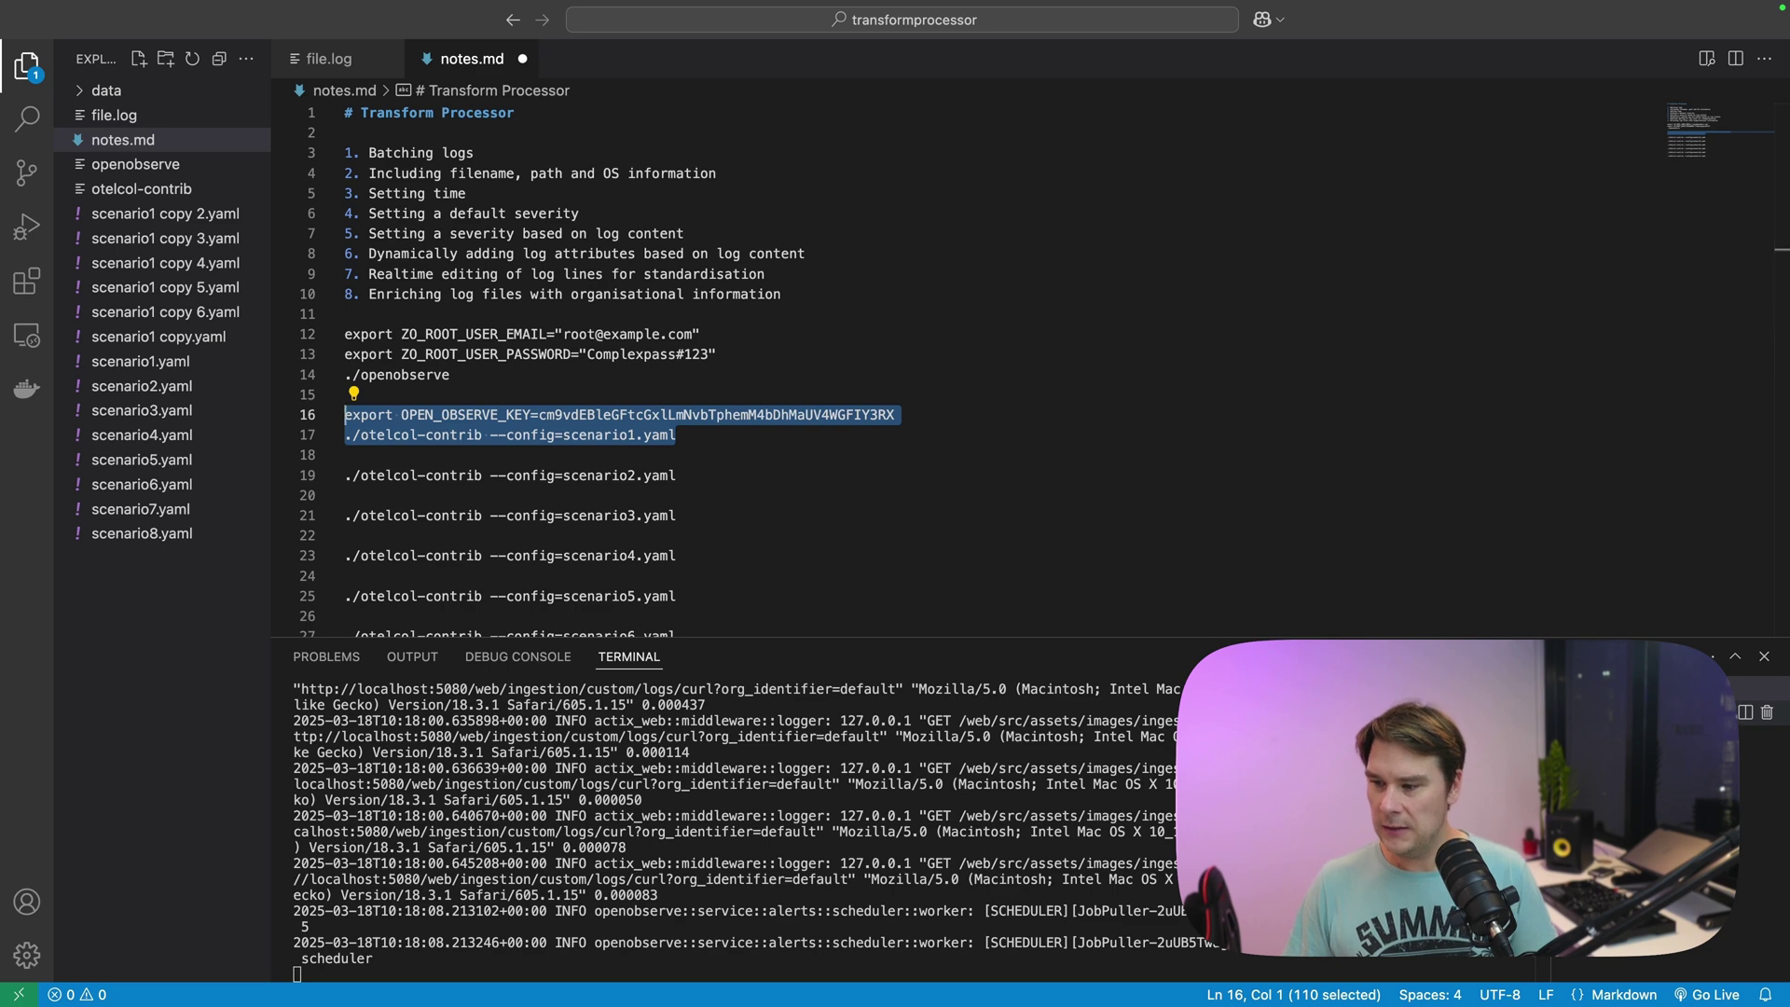
pyautogui.click(831, 722)
pyautogui.press('super+v')
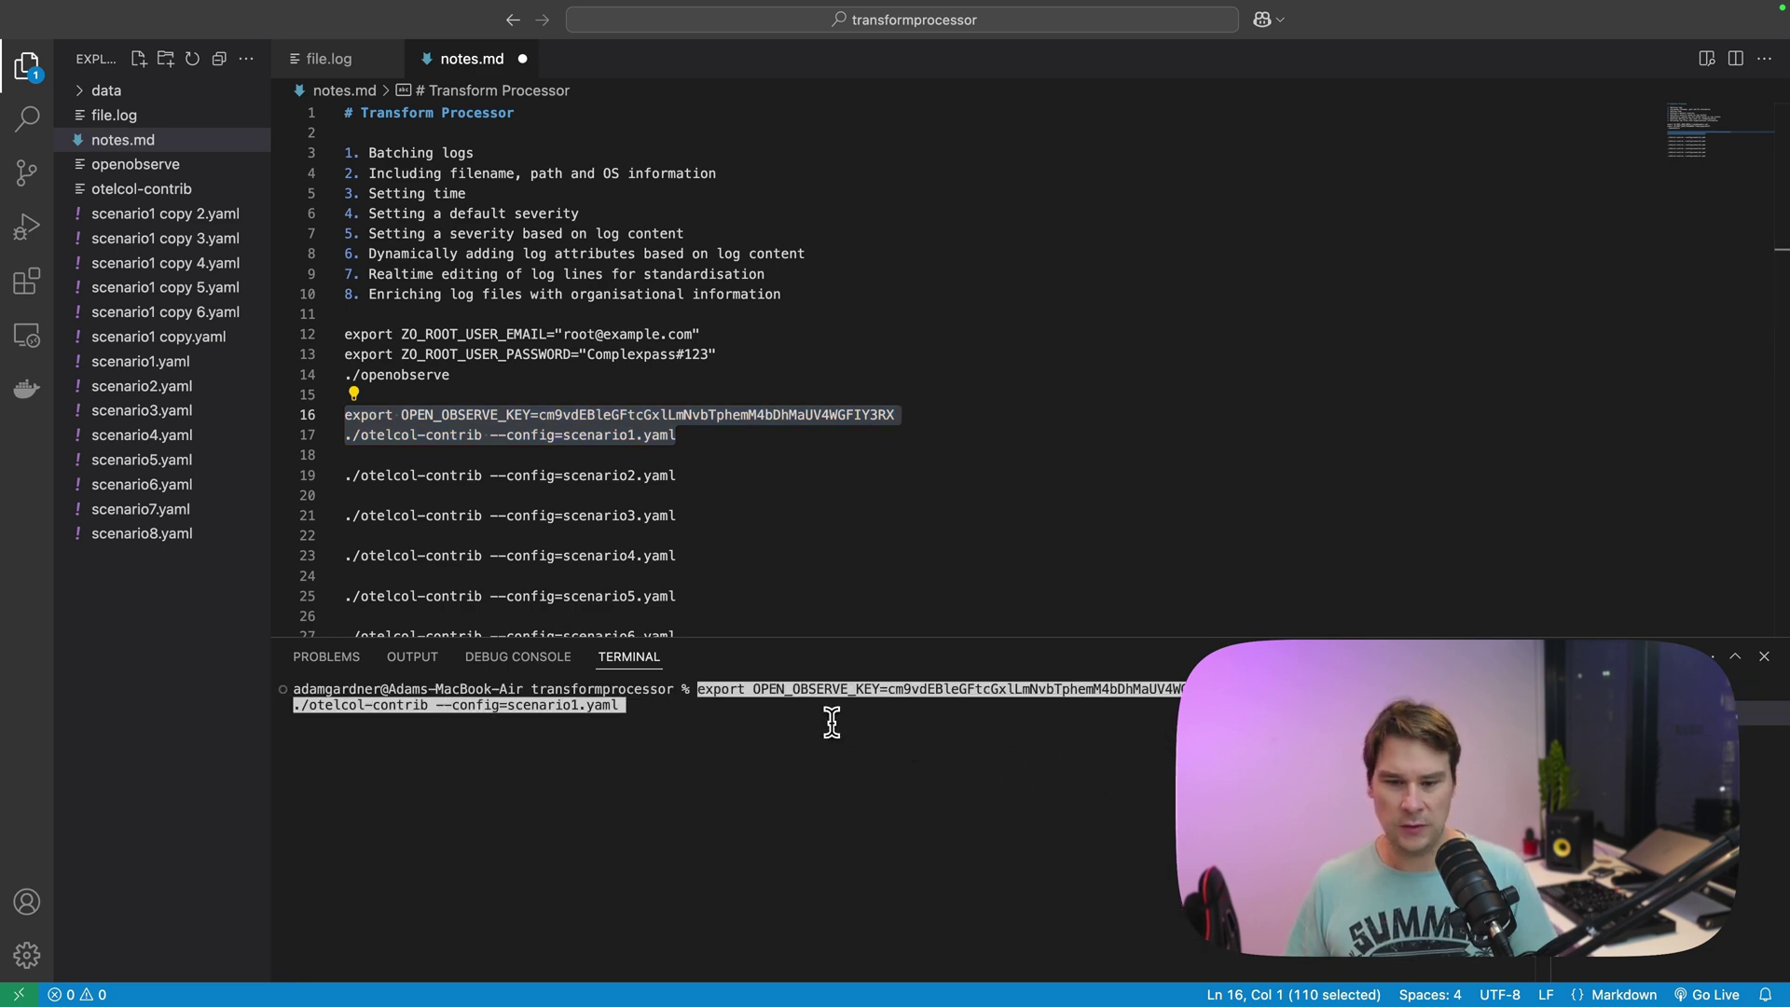
pyautogui.press('Return')
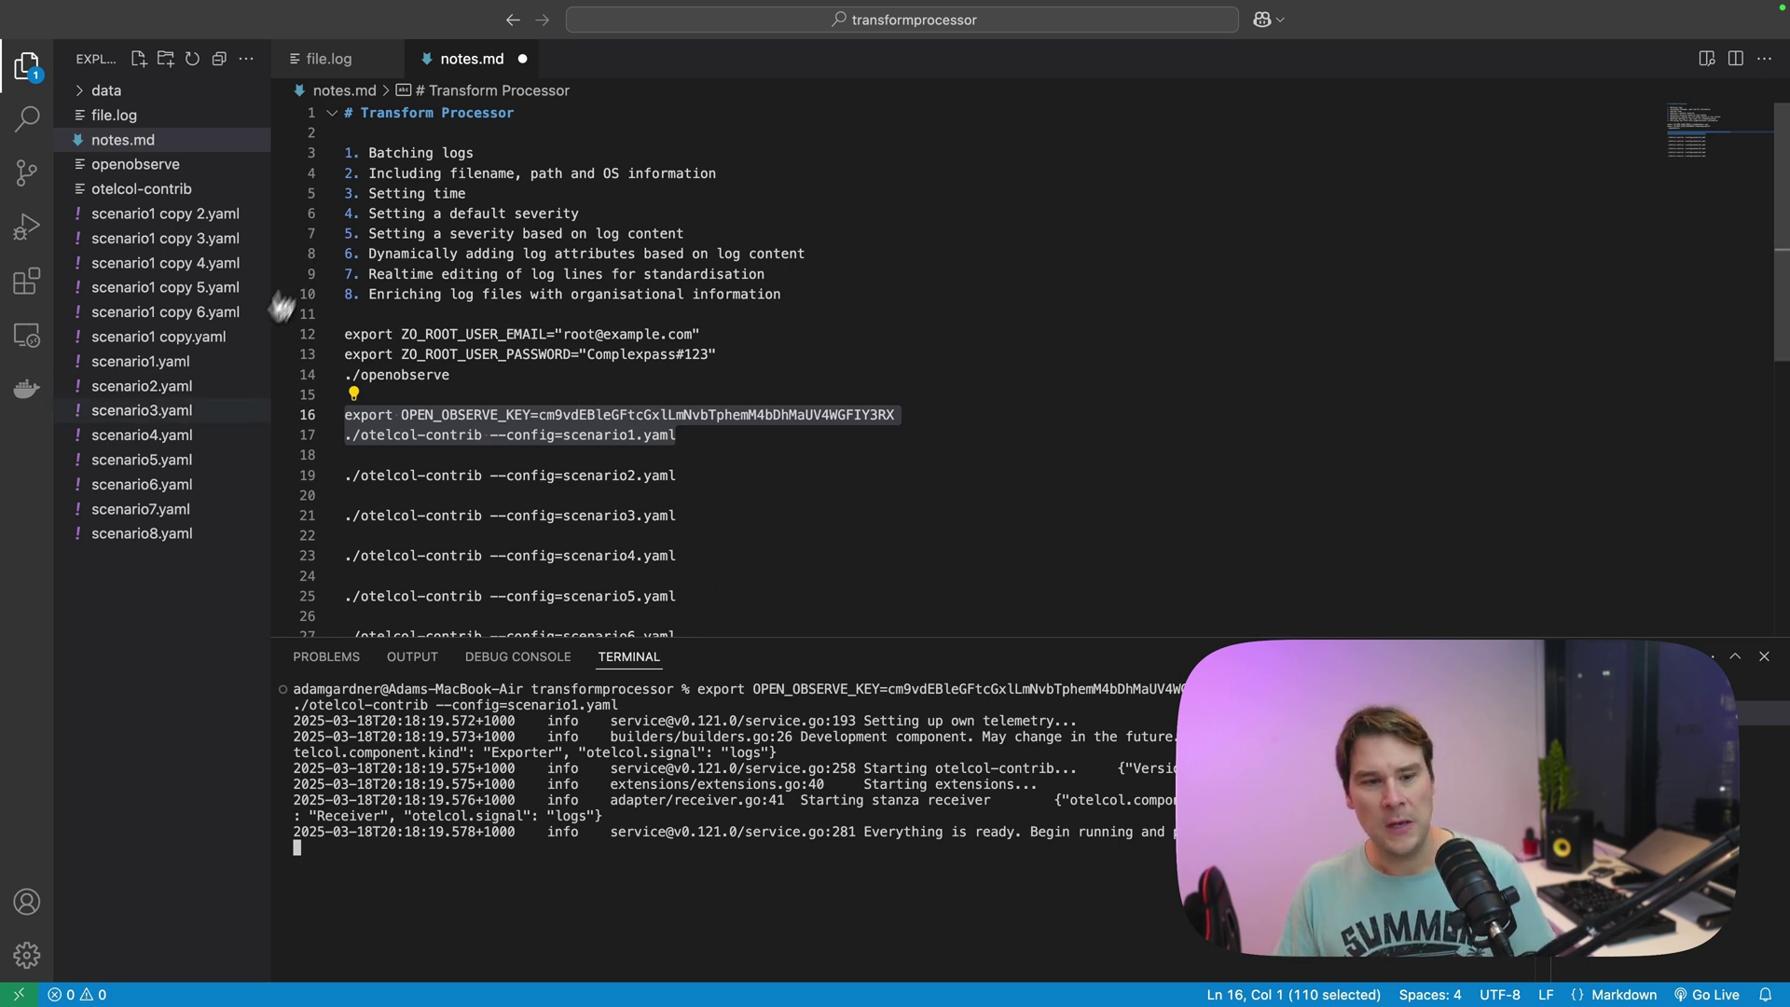
# Step: Open scenario1.yaml and review its watched log file path and send_batch_size of 500
pyautogui.click(141, 362)
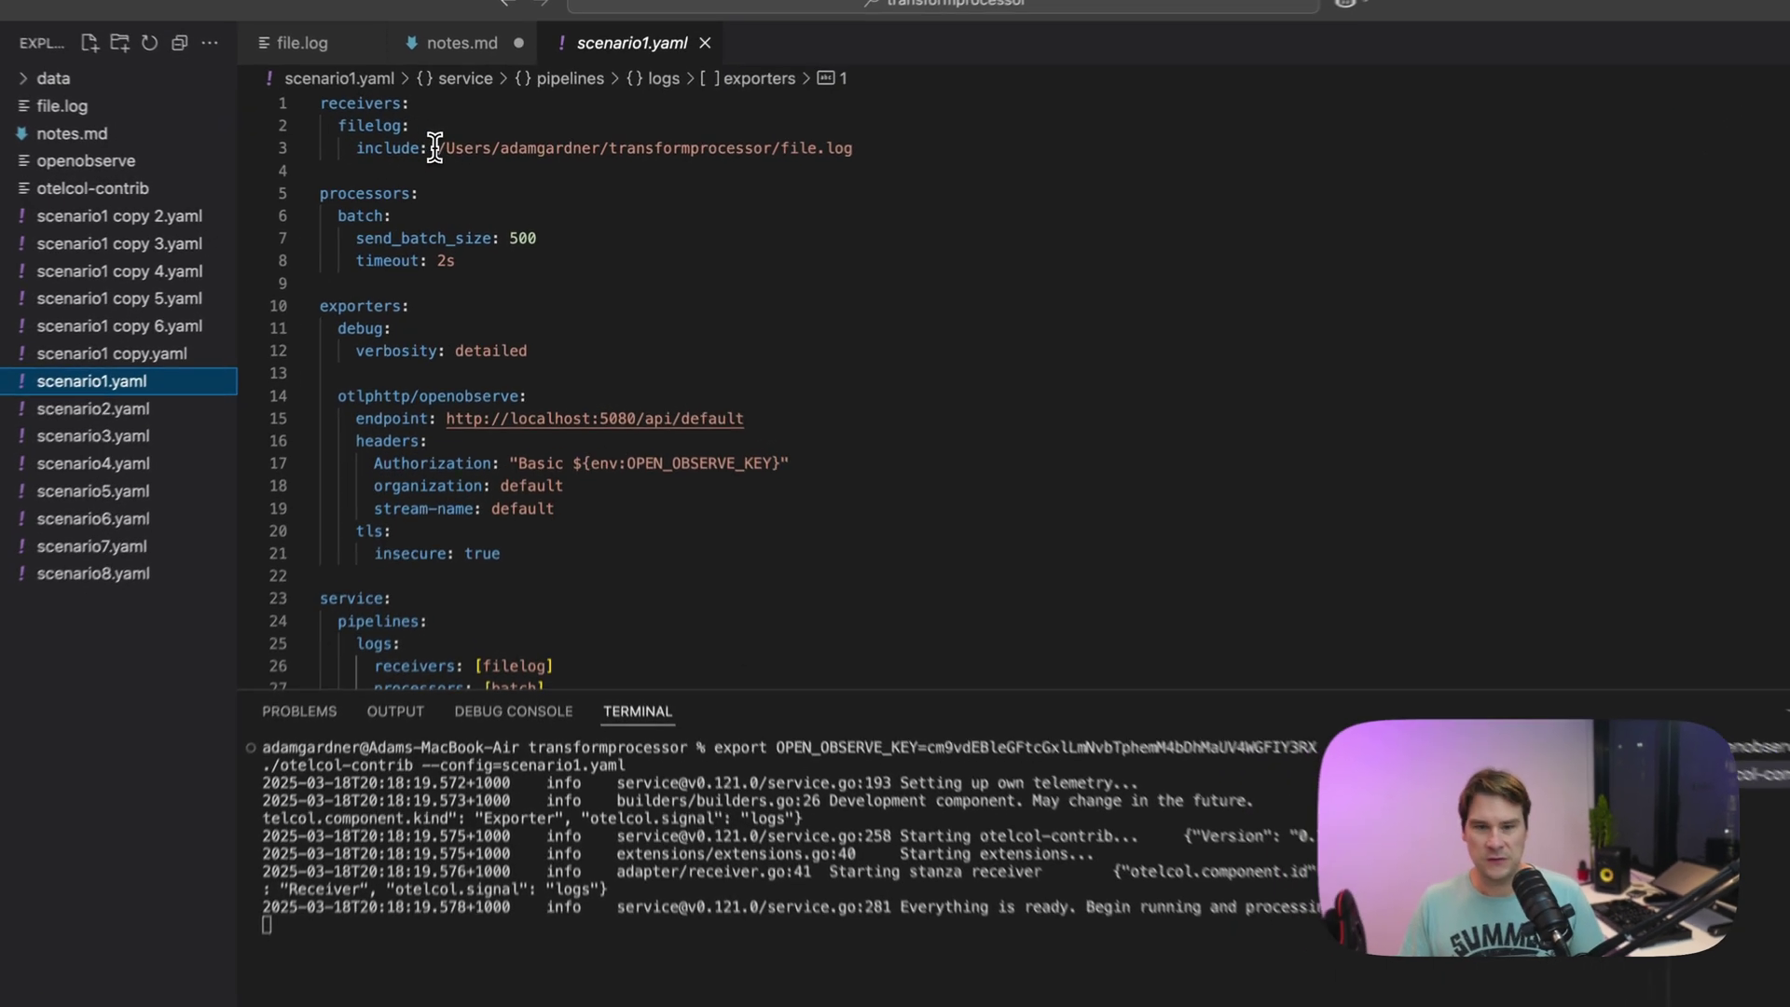
pyautogui.moveTo(451, 153); pyautogui.dragTo(822, 153)
pyautogui.click(905, 144)
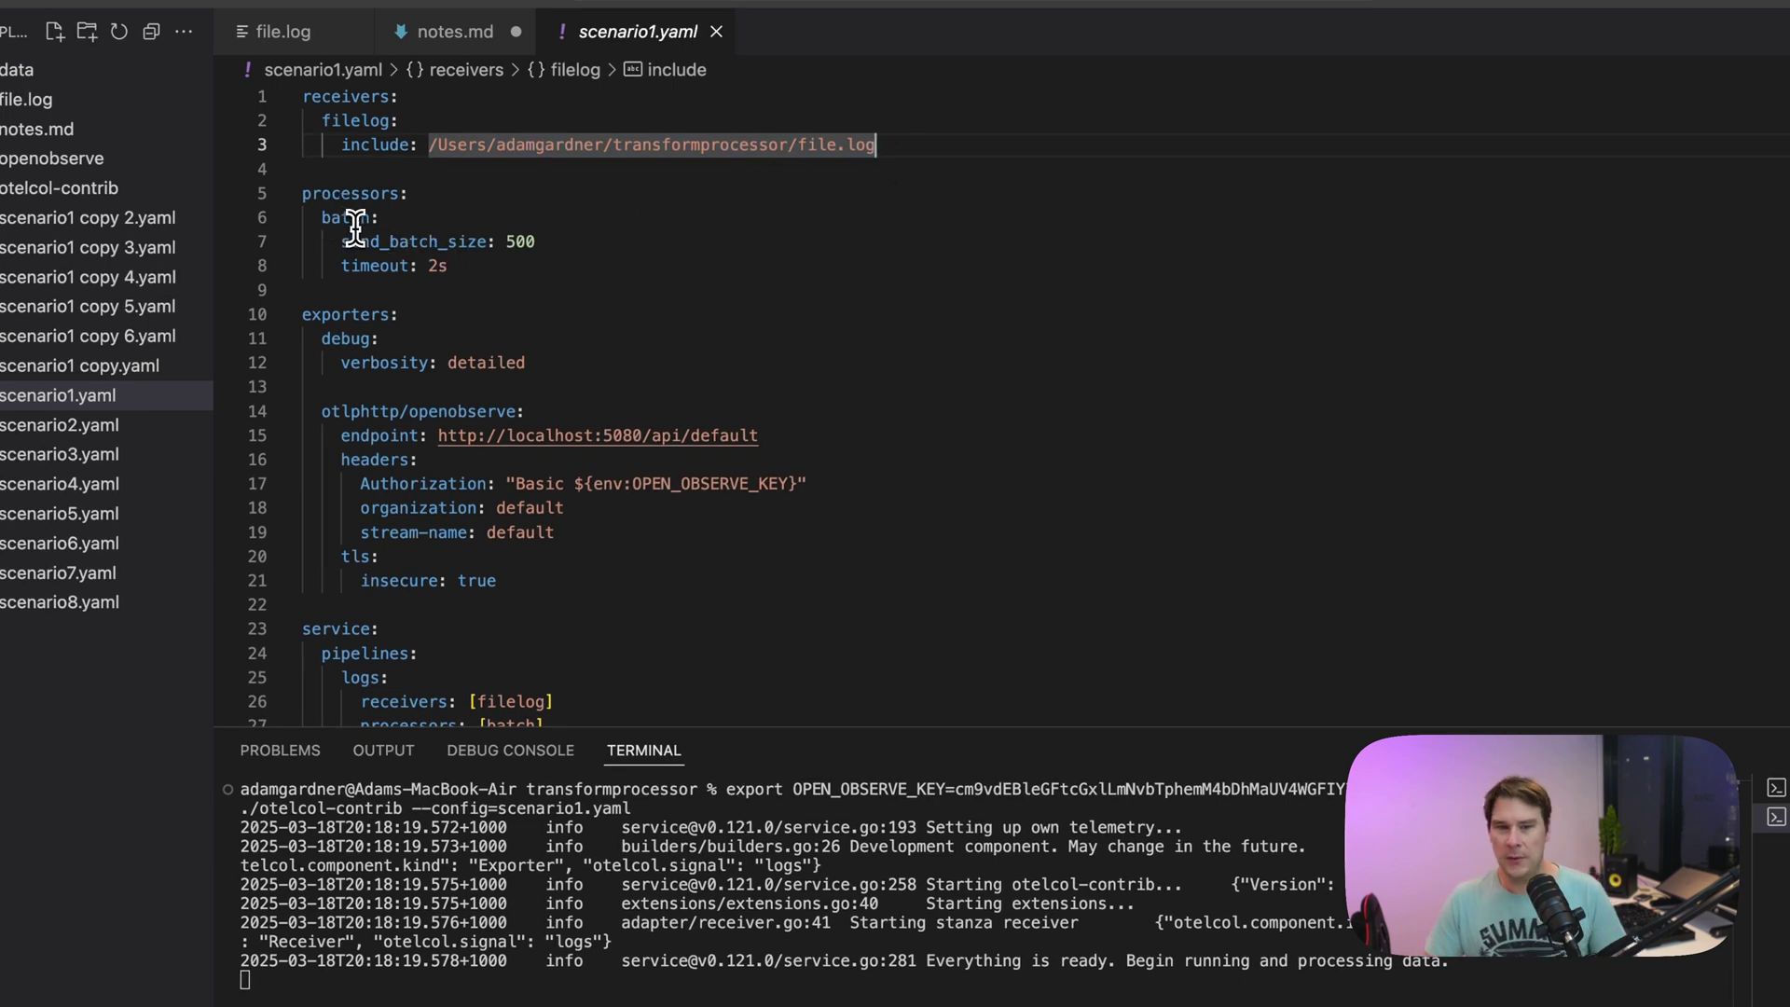
pyautogui.doubleClick(532, 241)
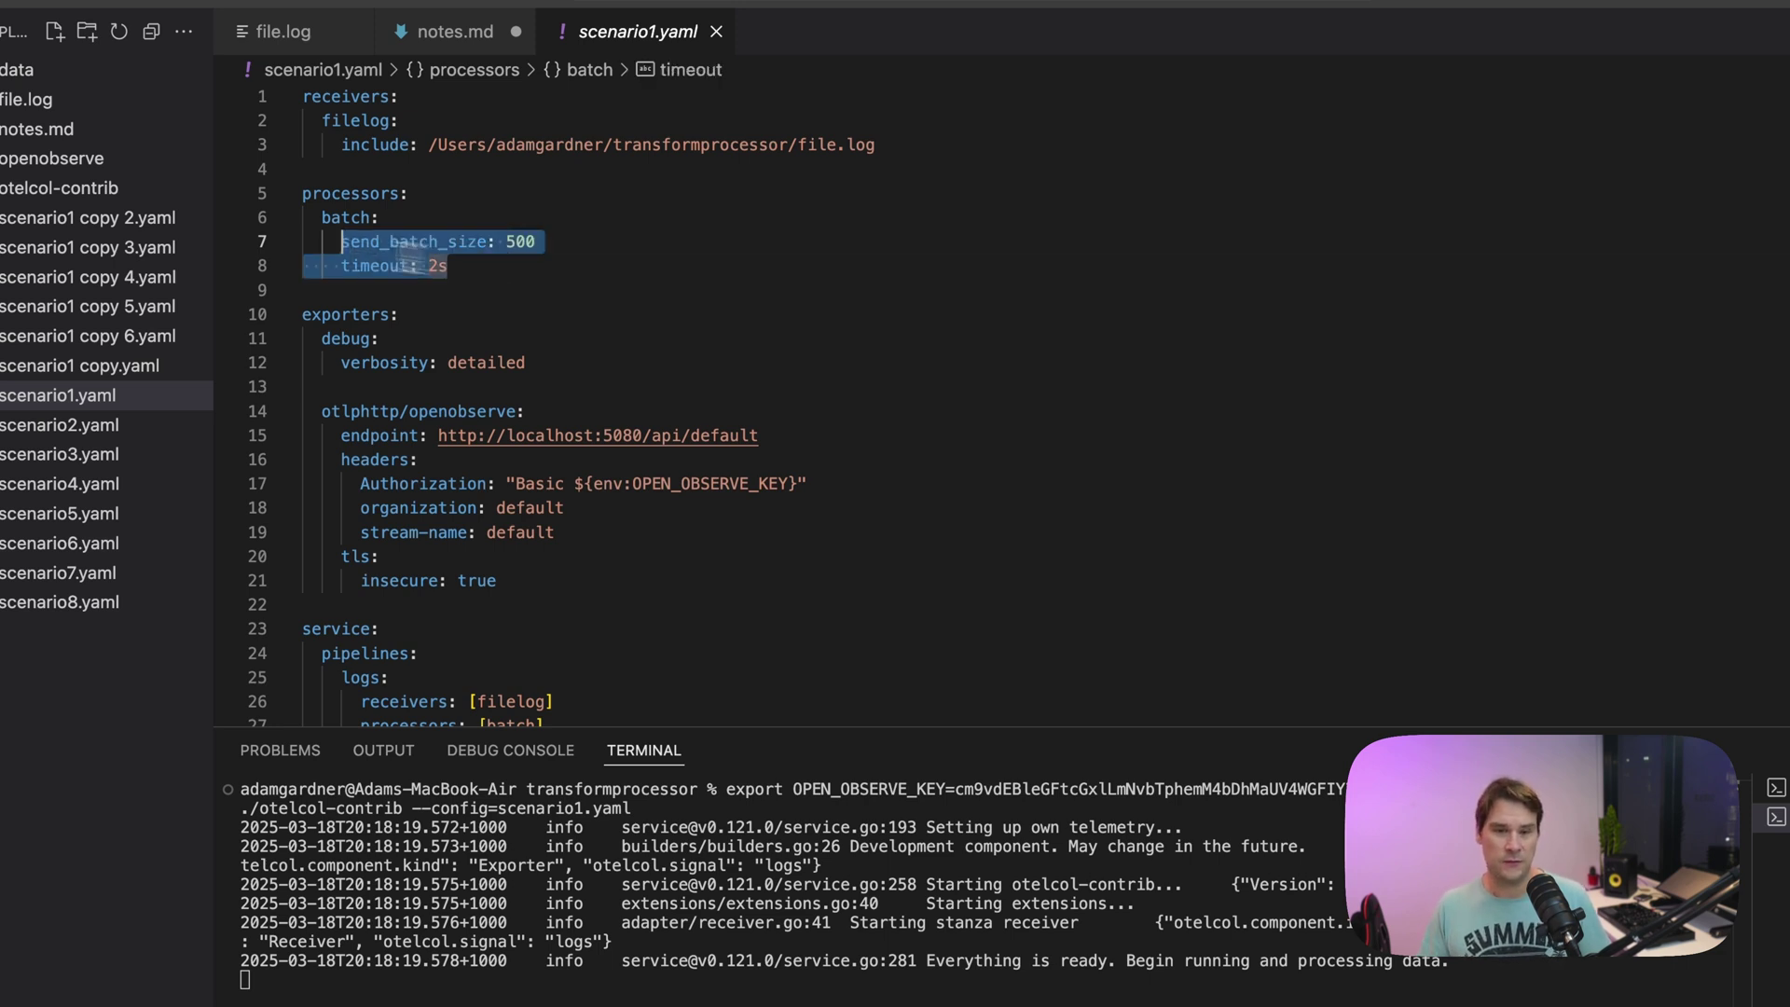
pyautogui.doubleClick(362, 240)
pyautogui.scroll(-5, 488, 294)
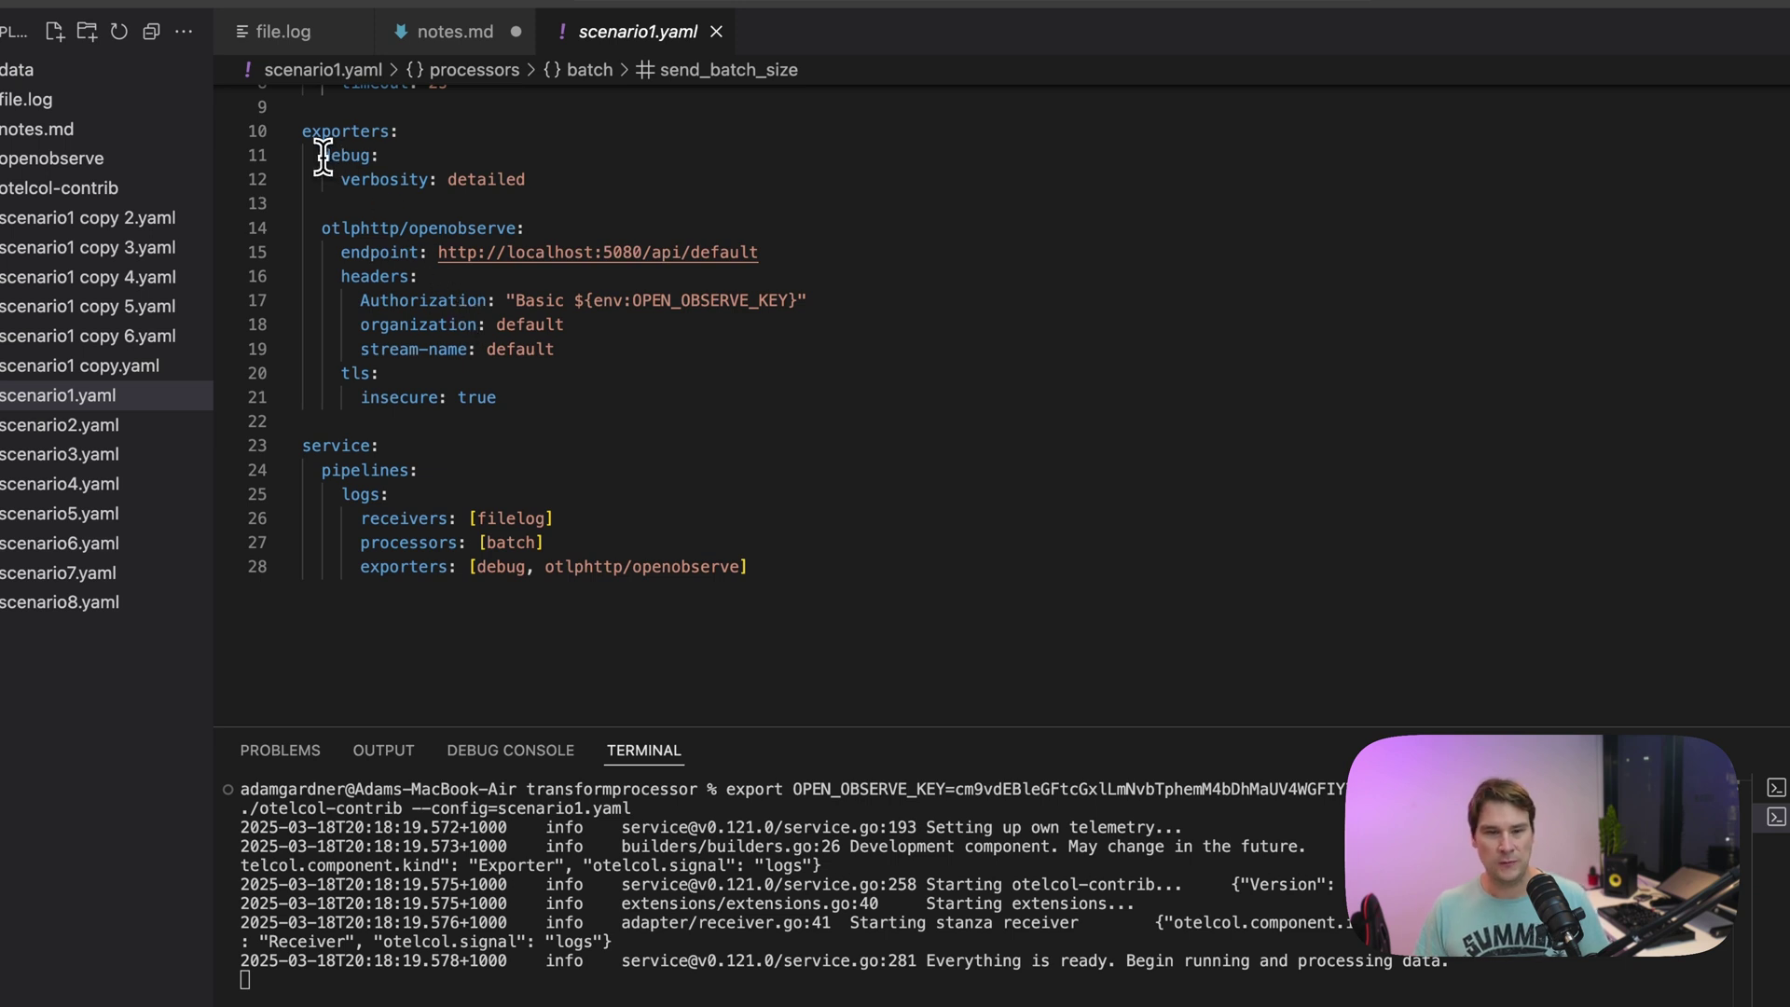
# Step: Review the detailed debug exporter, the environment-read key, and the filelog-batch-exporters logs pipeline
pyautogui.moveTo(324, 157); pyautogui.dragTo(554, 174)
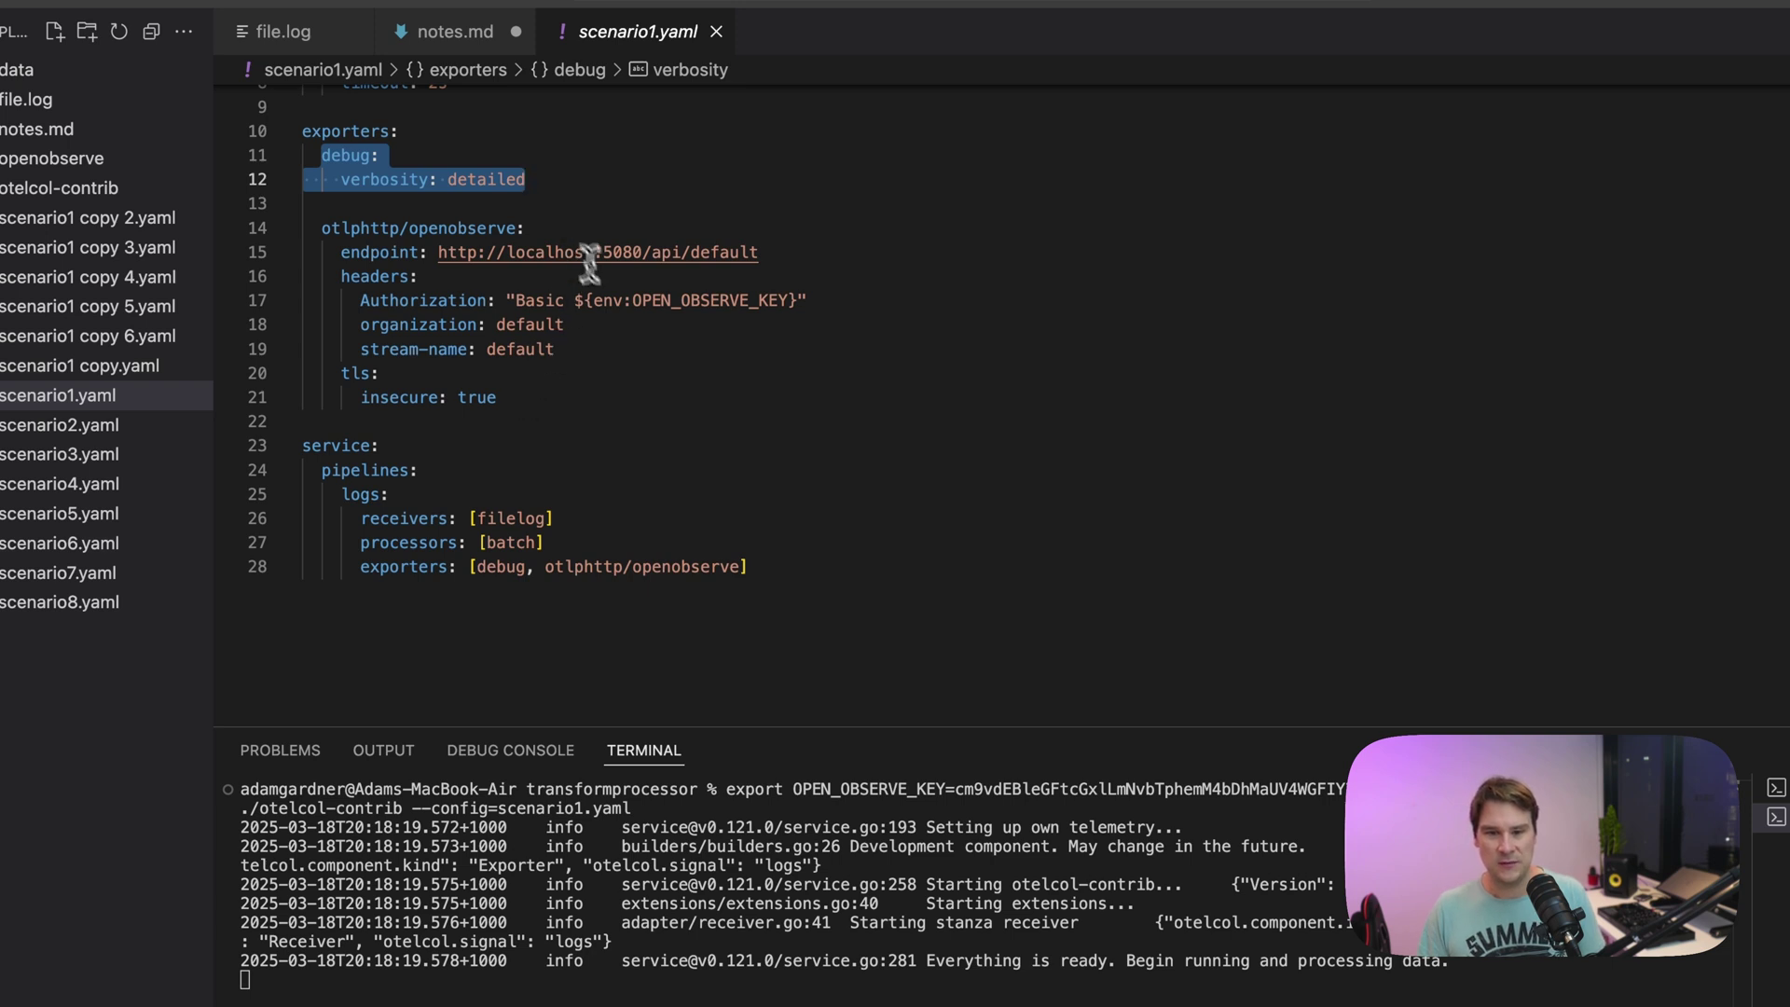
pyautogui.moveTo(575, 300); pyautogui.dragTo(815, 299)
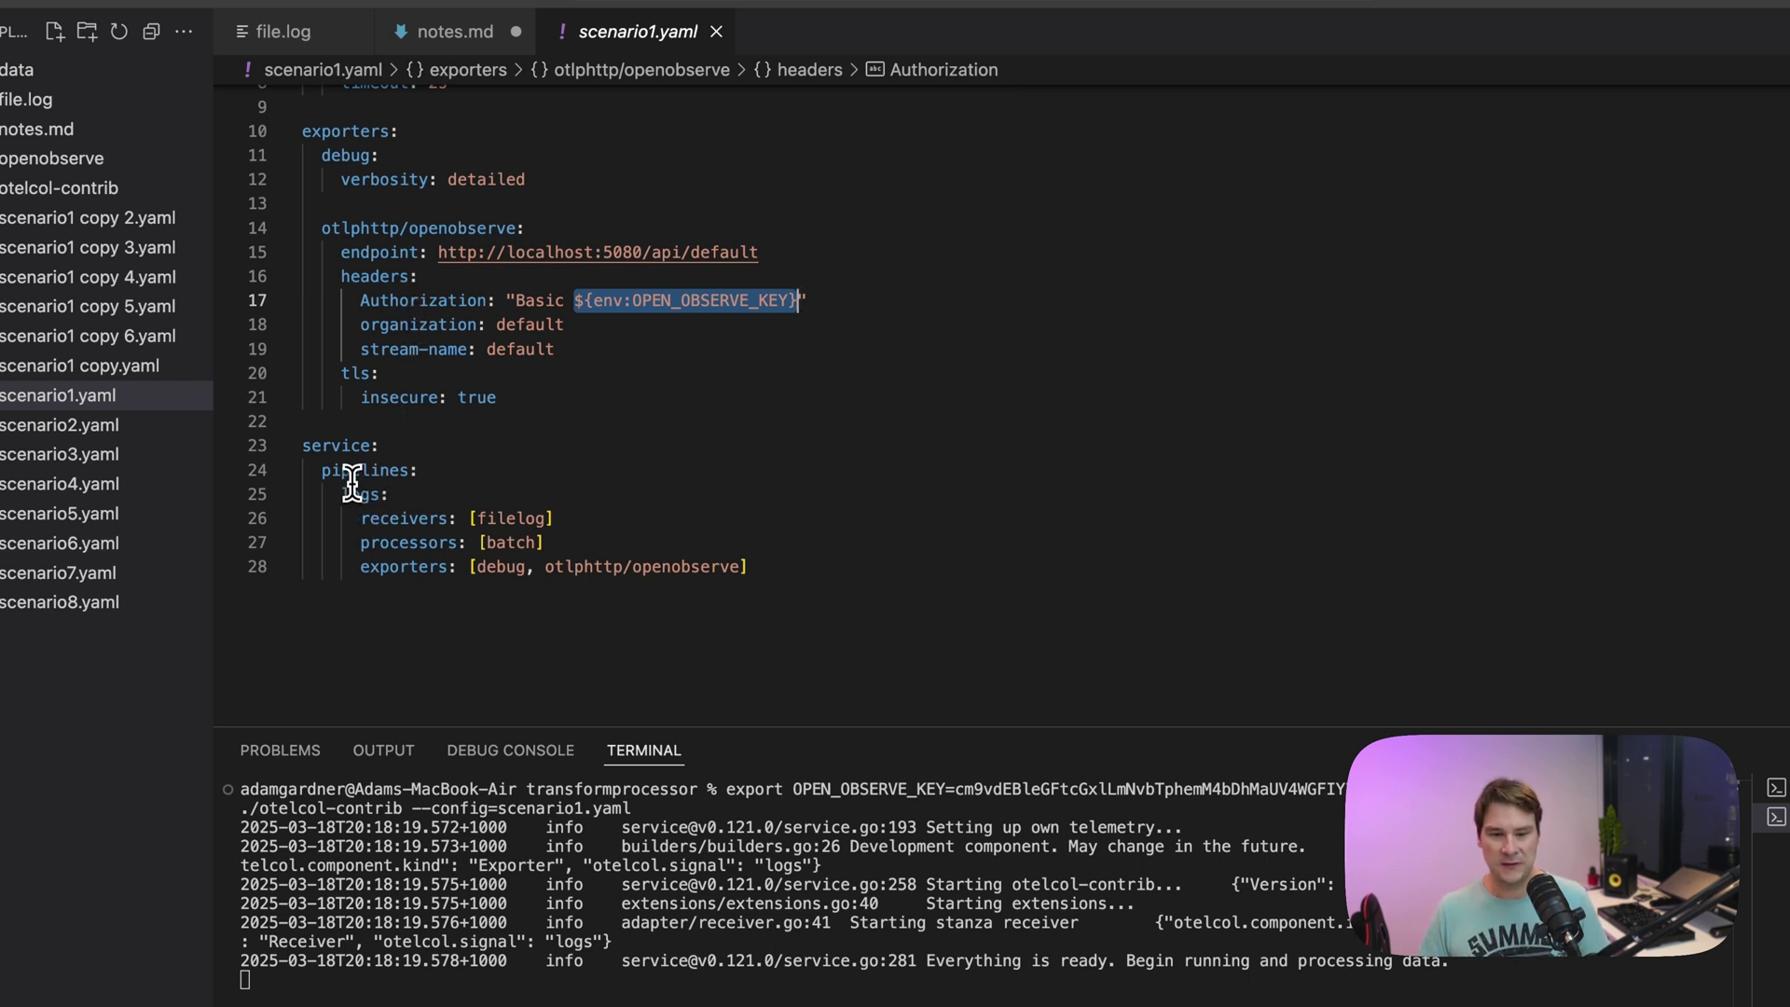
pyautogui.doubleClick(518, 518)
pyautogui.doubleClick(509, 542)
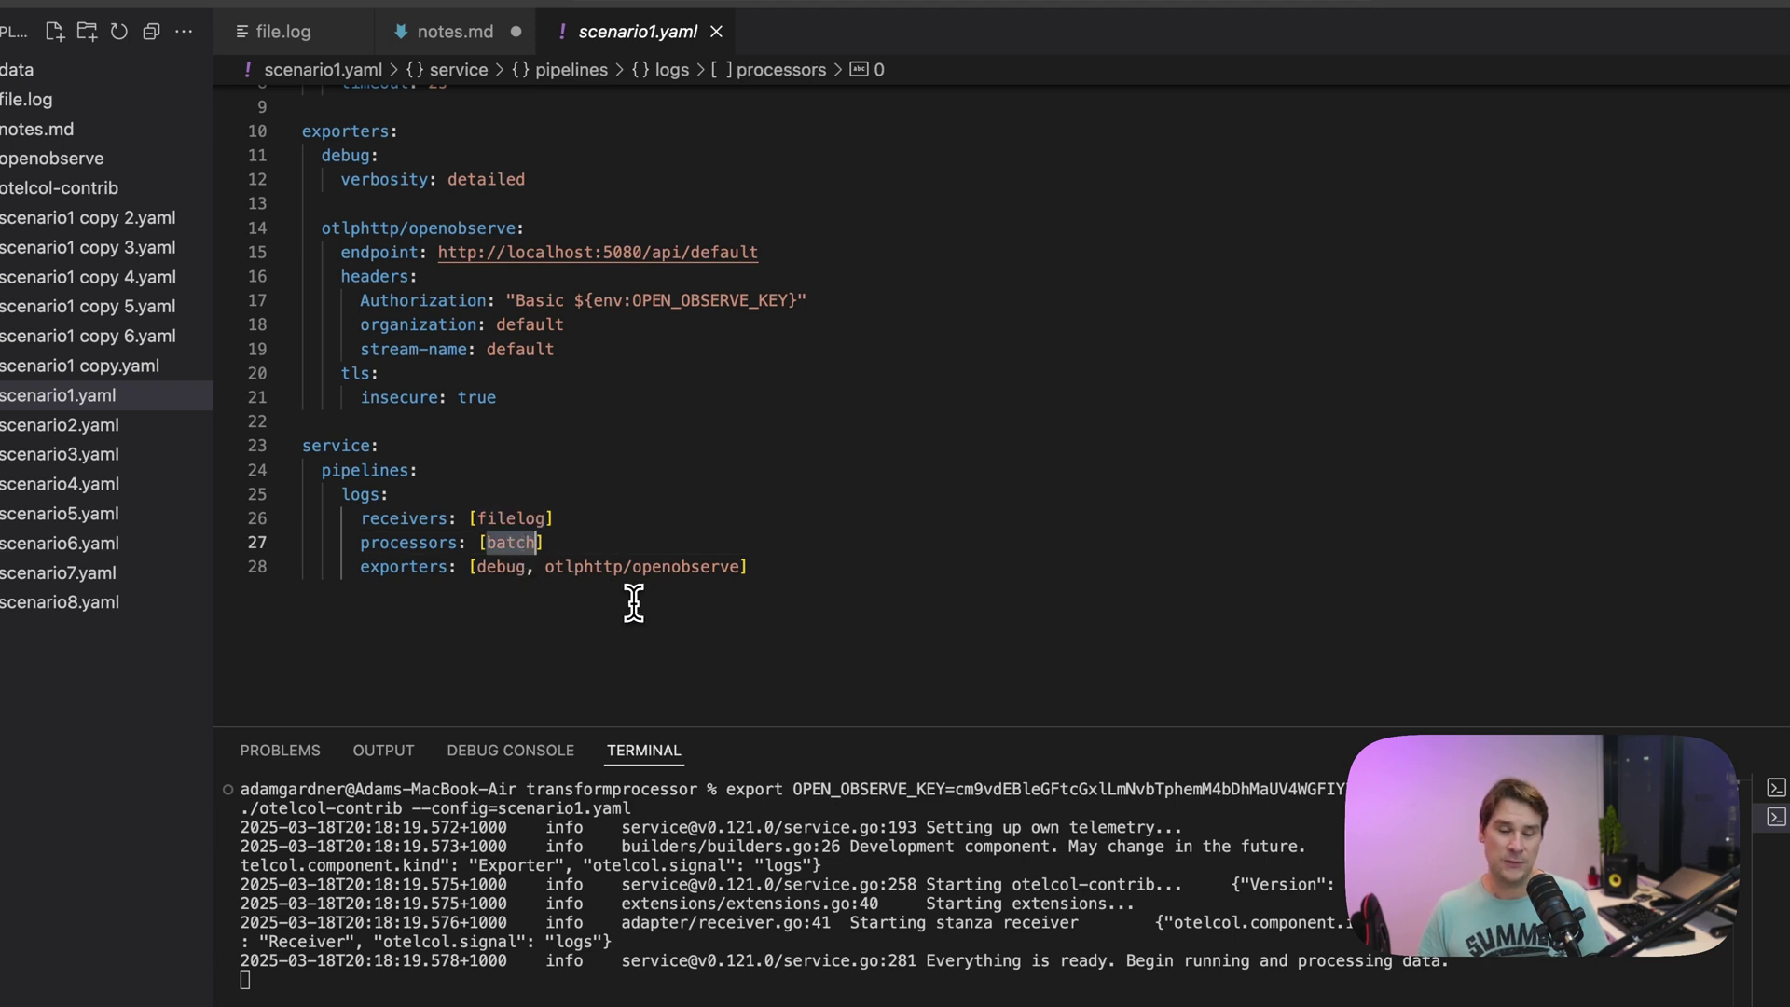
pyautogui.moveTo(479, 566); pyautogui.dragTo(735, 567)
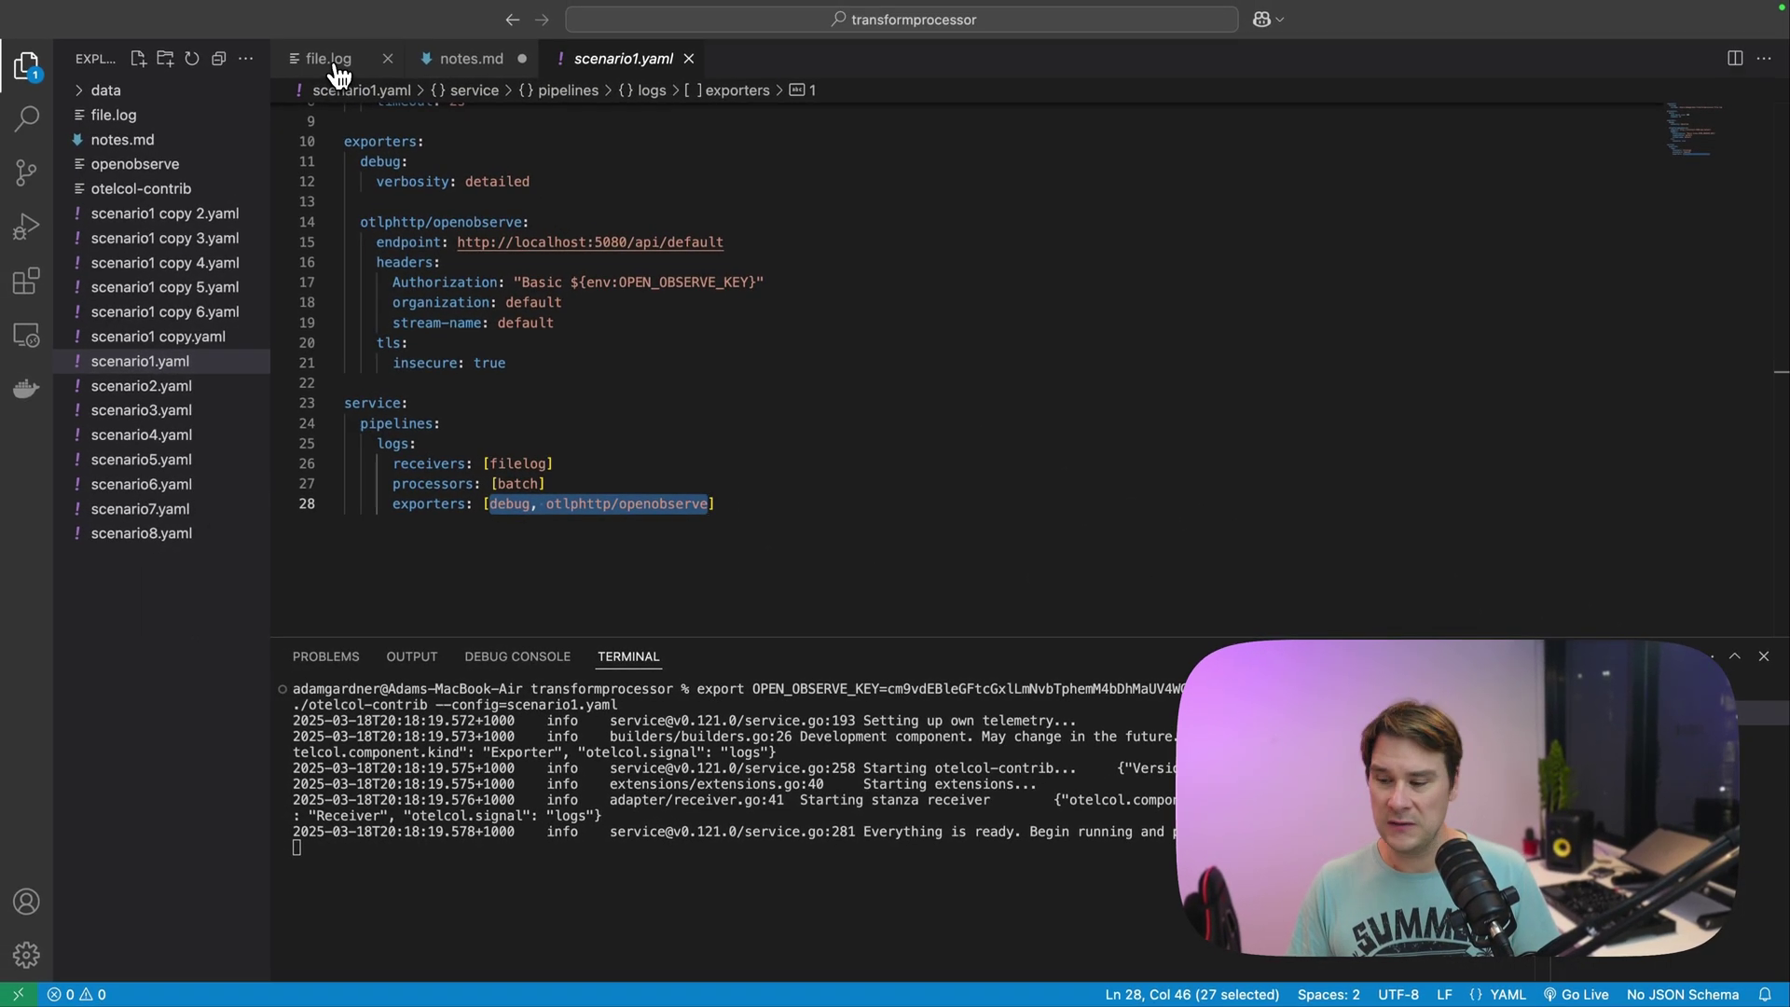
# Step: Save 'My first log line...' in file.log and find its record in the collector's debug output
pyautogui.click(331, 60)
pyautogui.click(368, 140)
pyautogui.write('M')
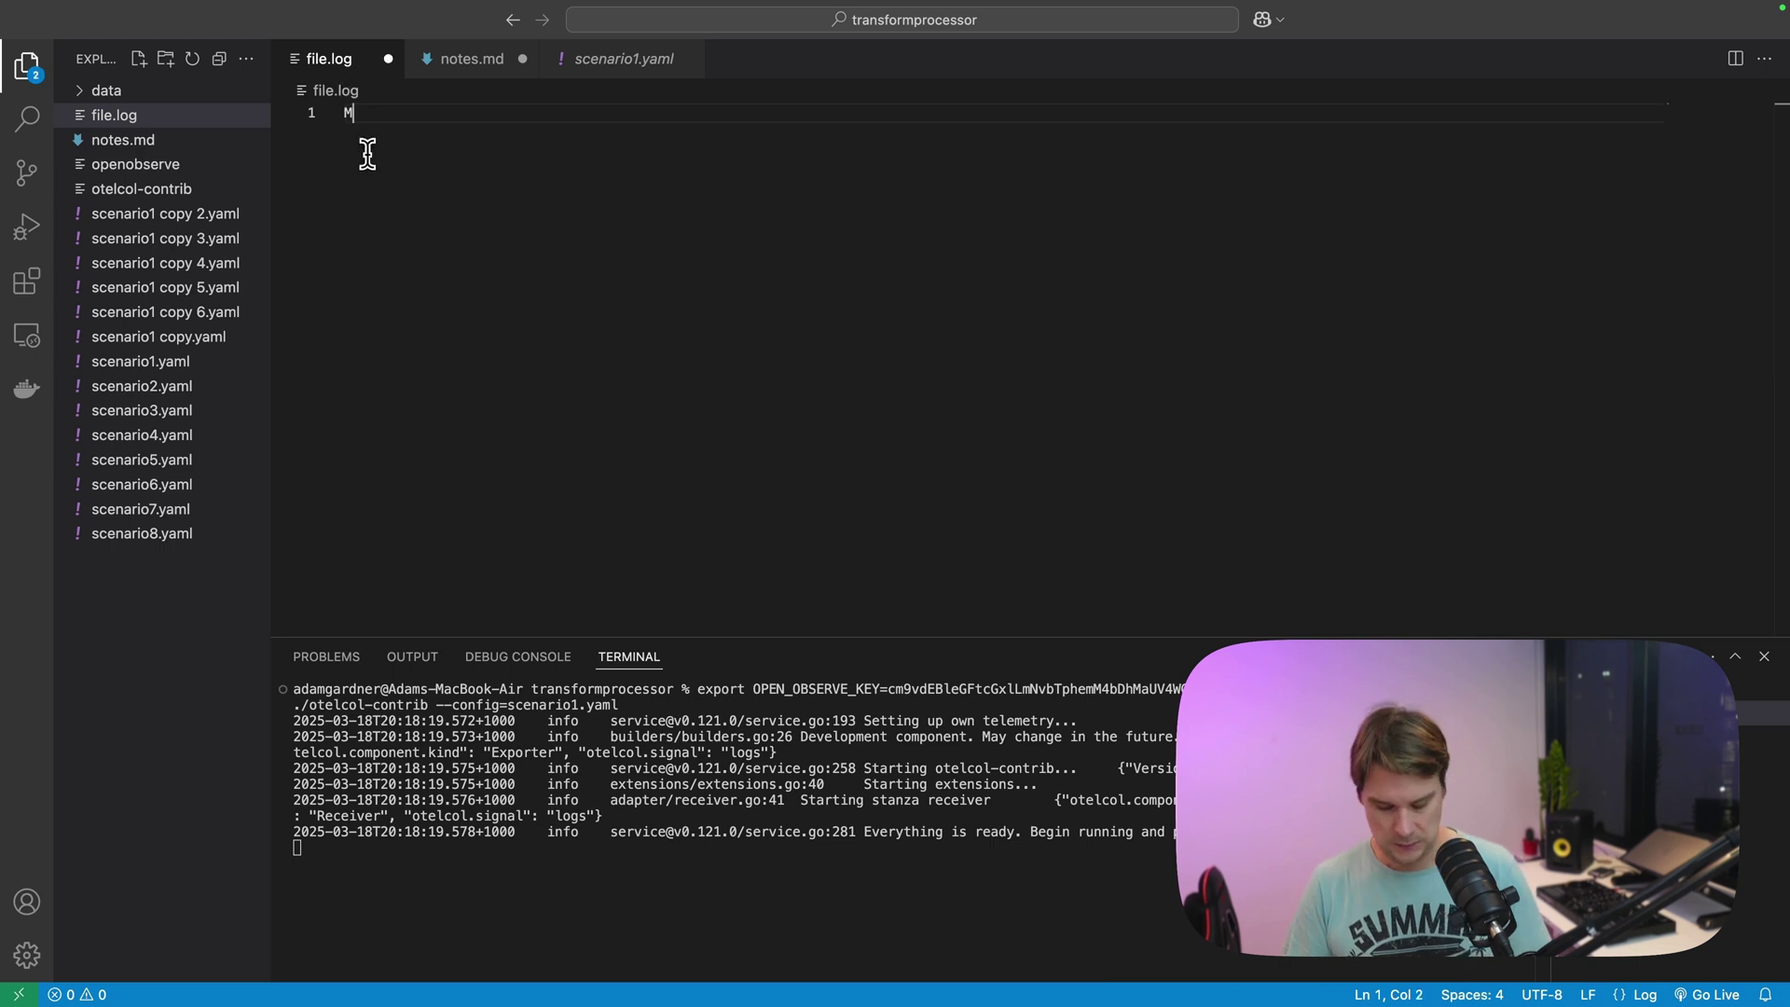
pyautogui.write('y first log line...')
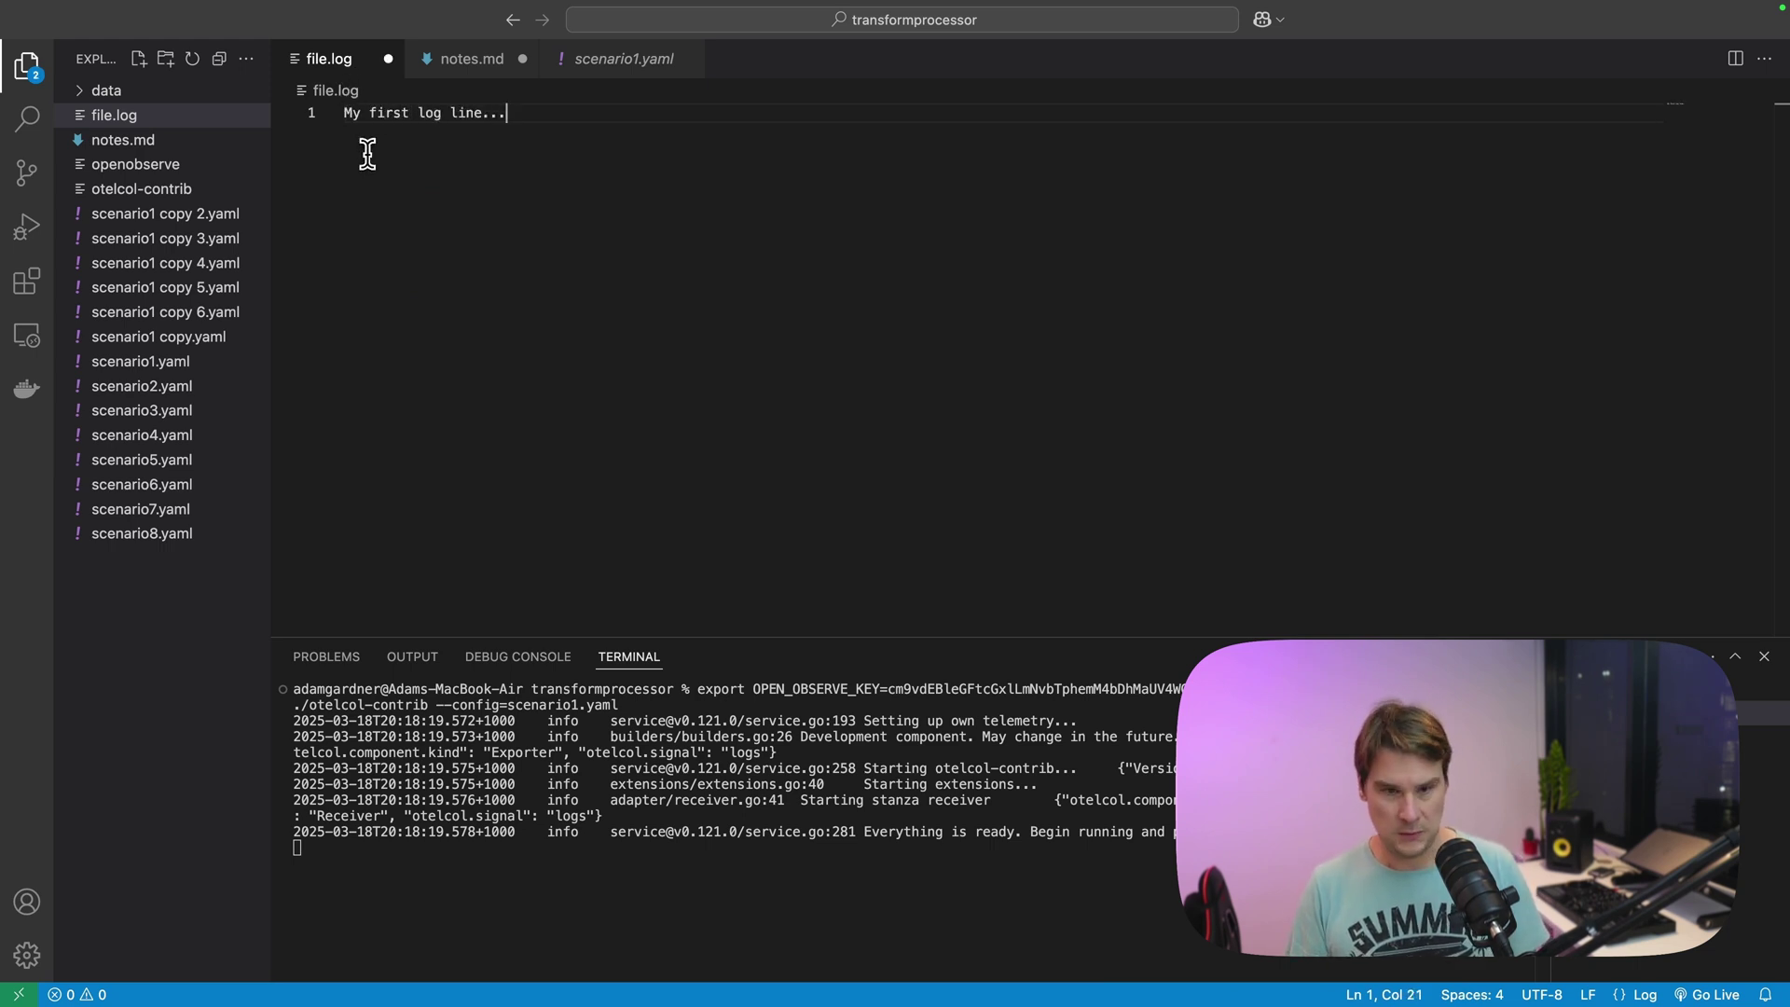
pyautogui.press('super+s')
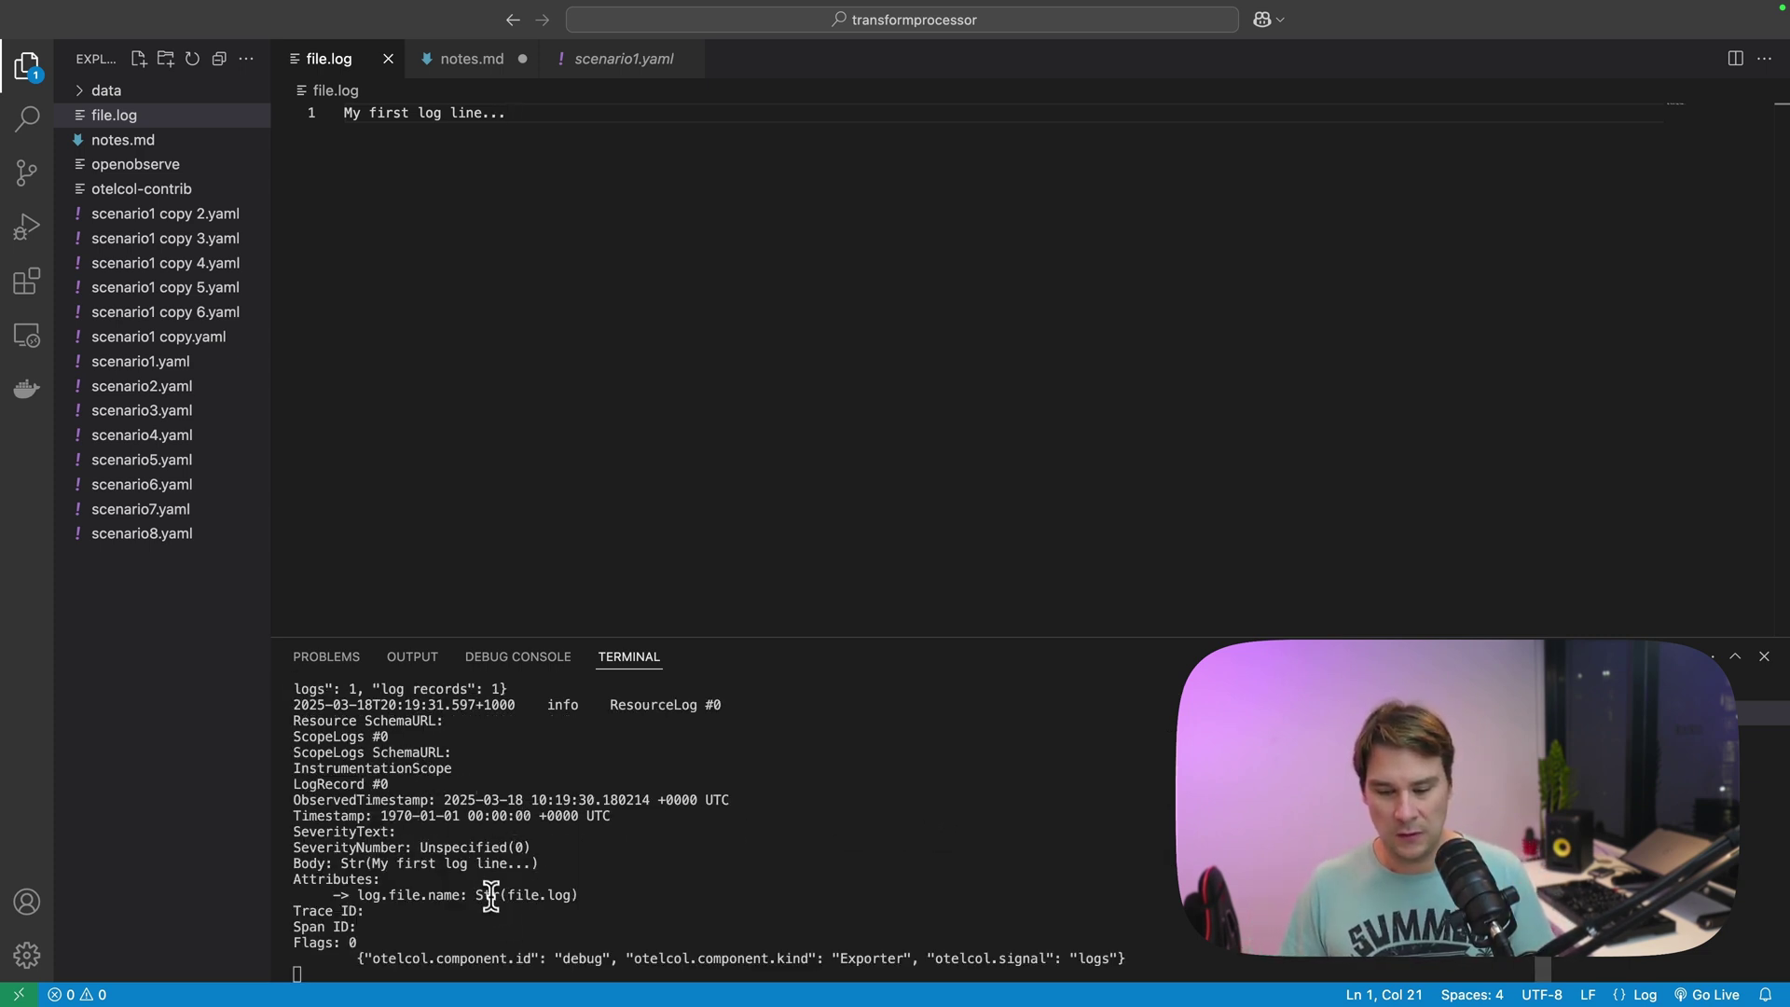
pyautogui.moveTo(421, 759); pyautogui.dragTo(511, 940)
pyautogui.click(513, 934)
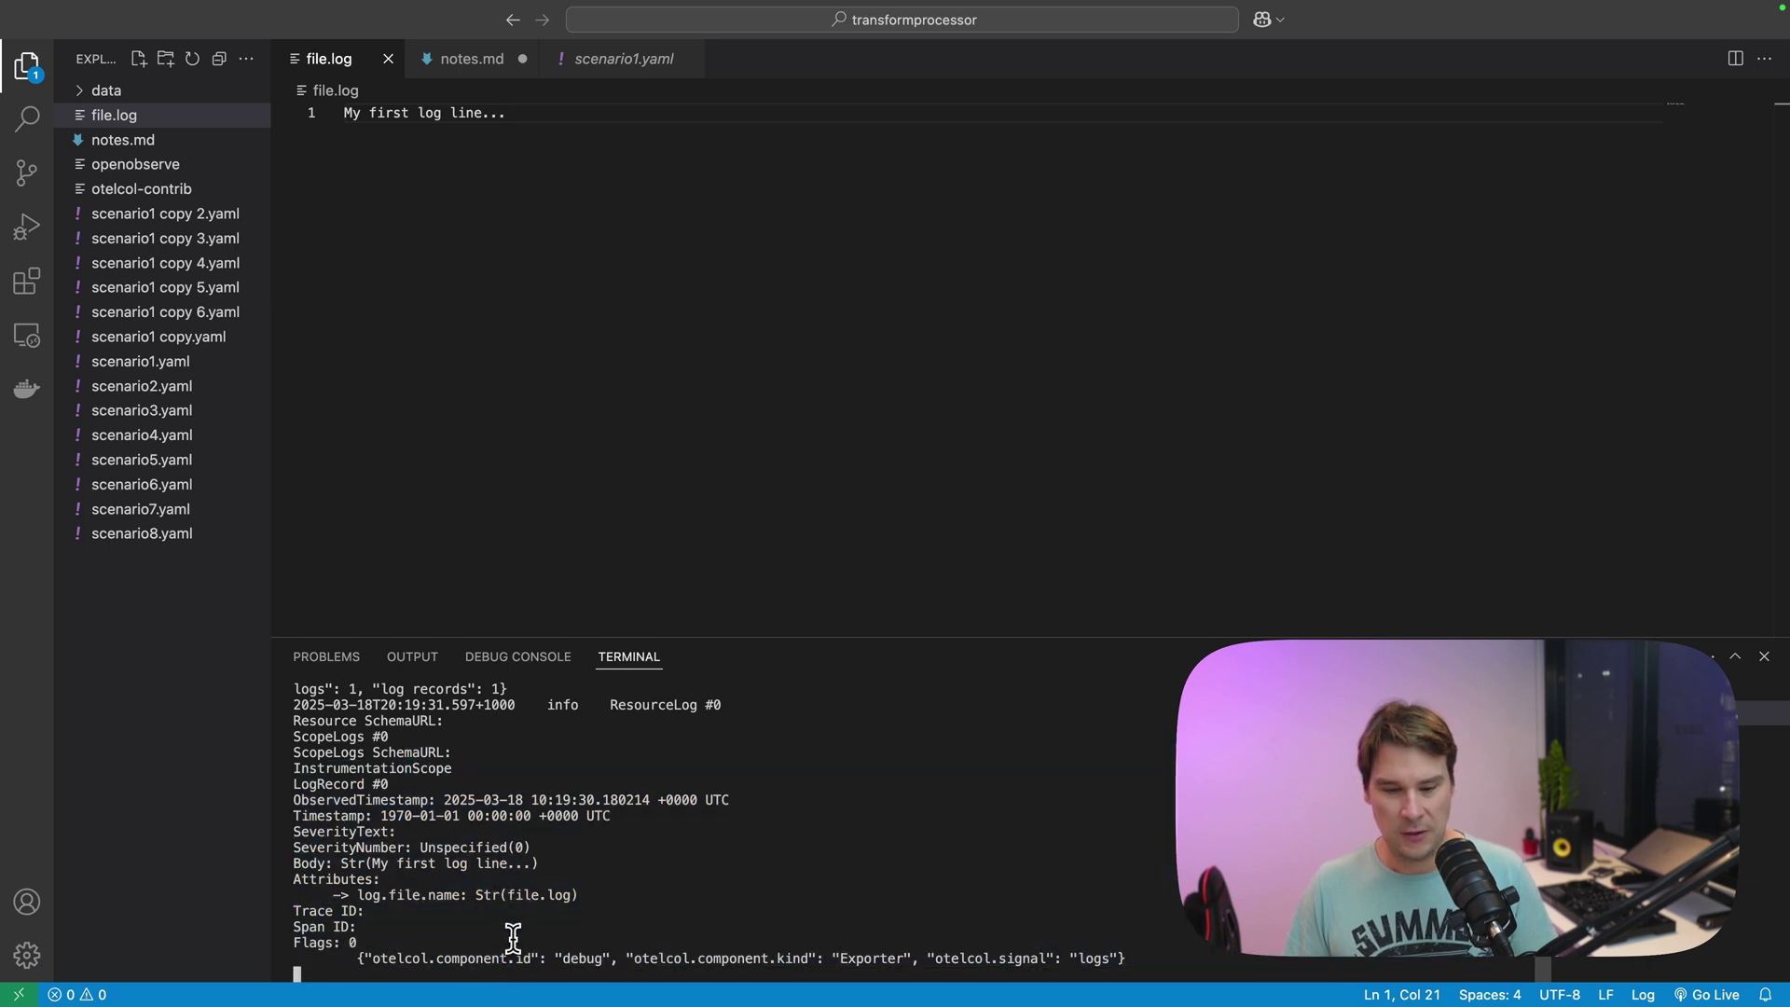
pyautogui.press('super+Tab')
# Step: Query the default log stream and expand the first record to show log_file_name file.log
pyautogui.click(247, 201)
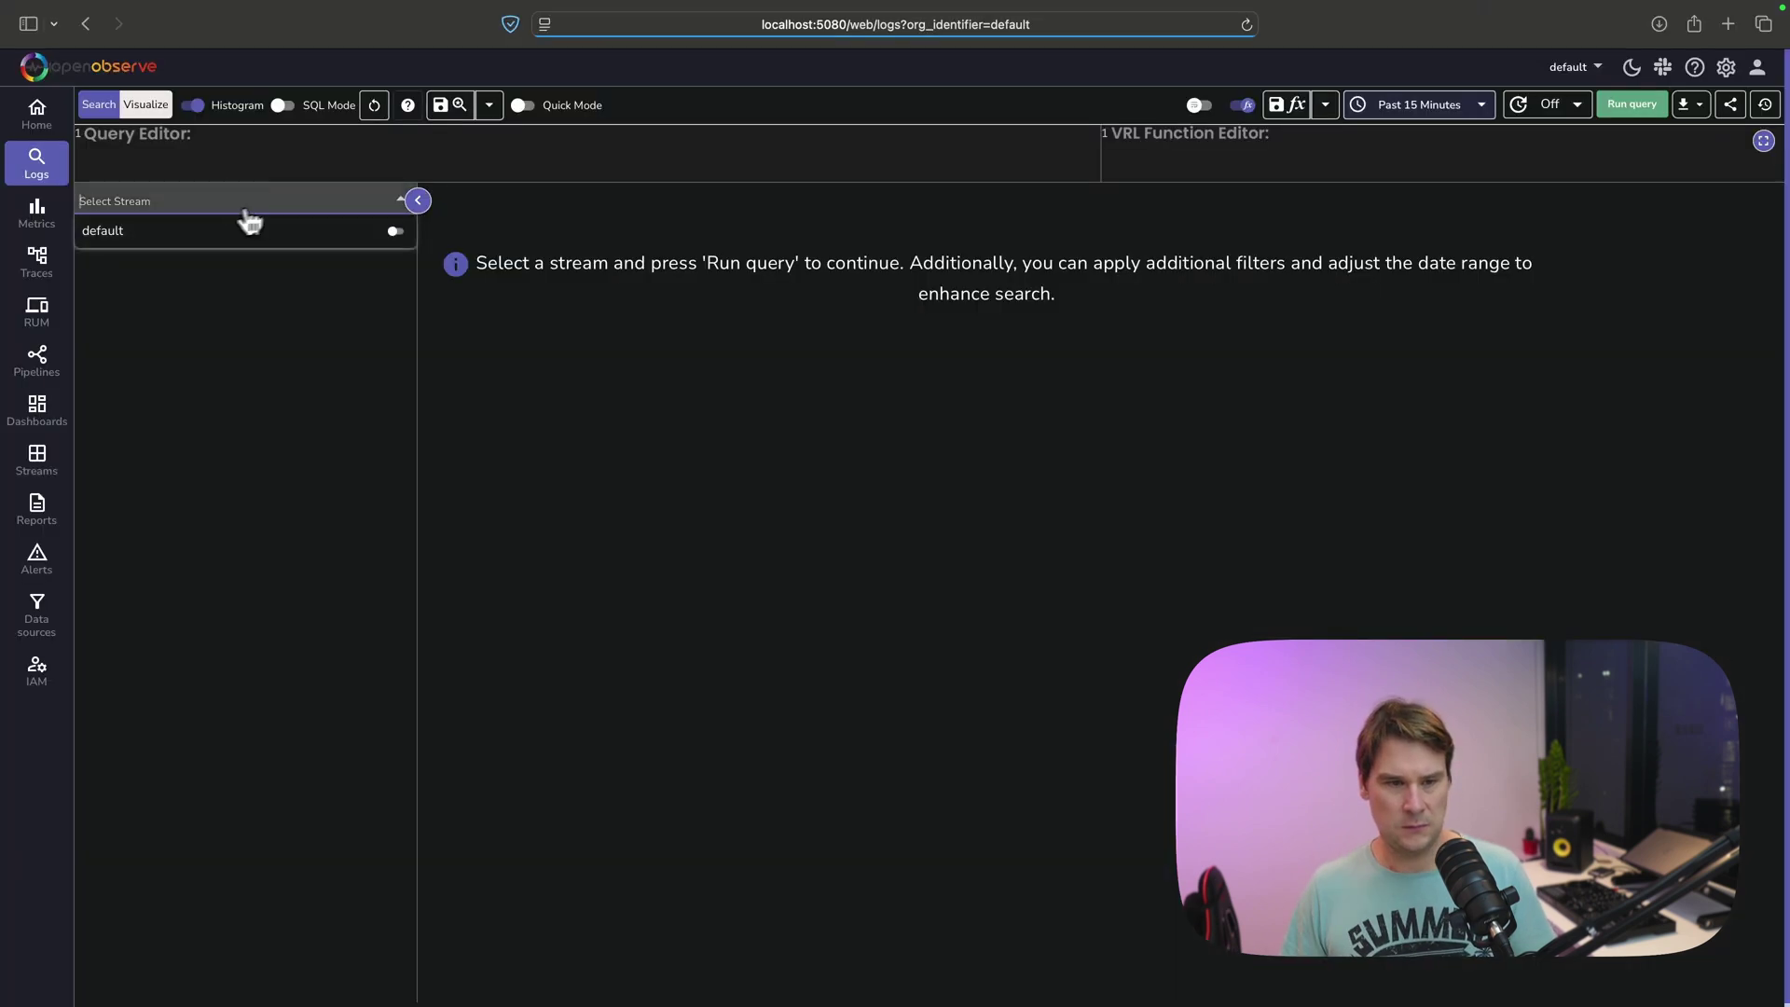
pyautogui.click(154, 232)
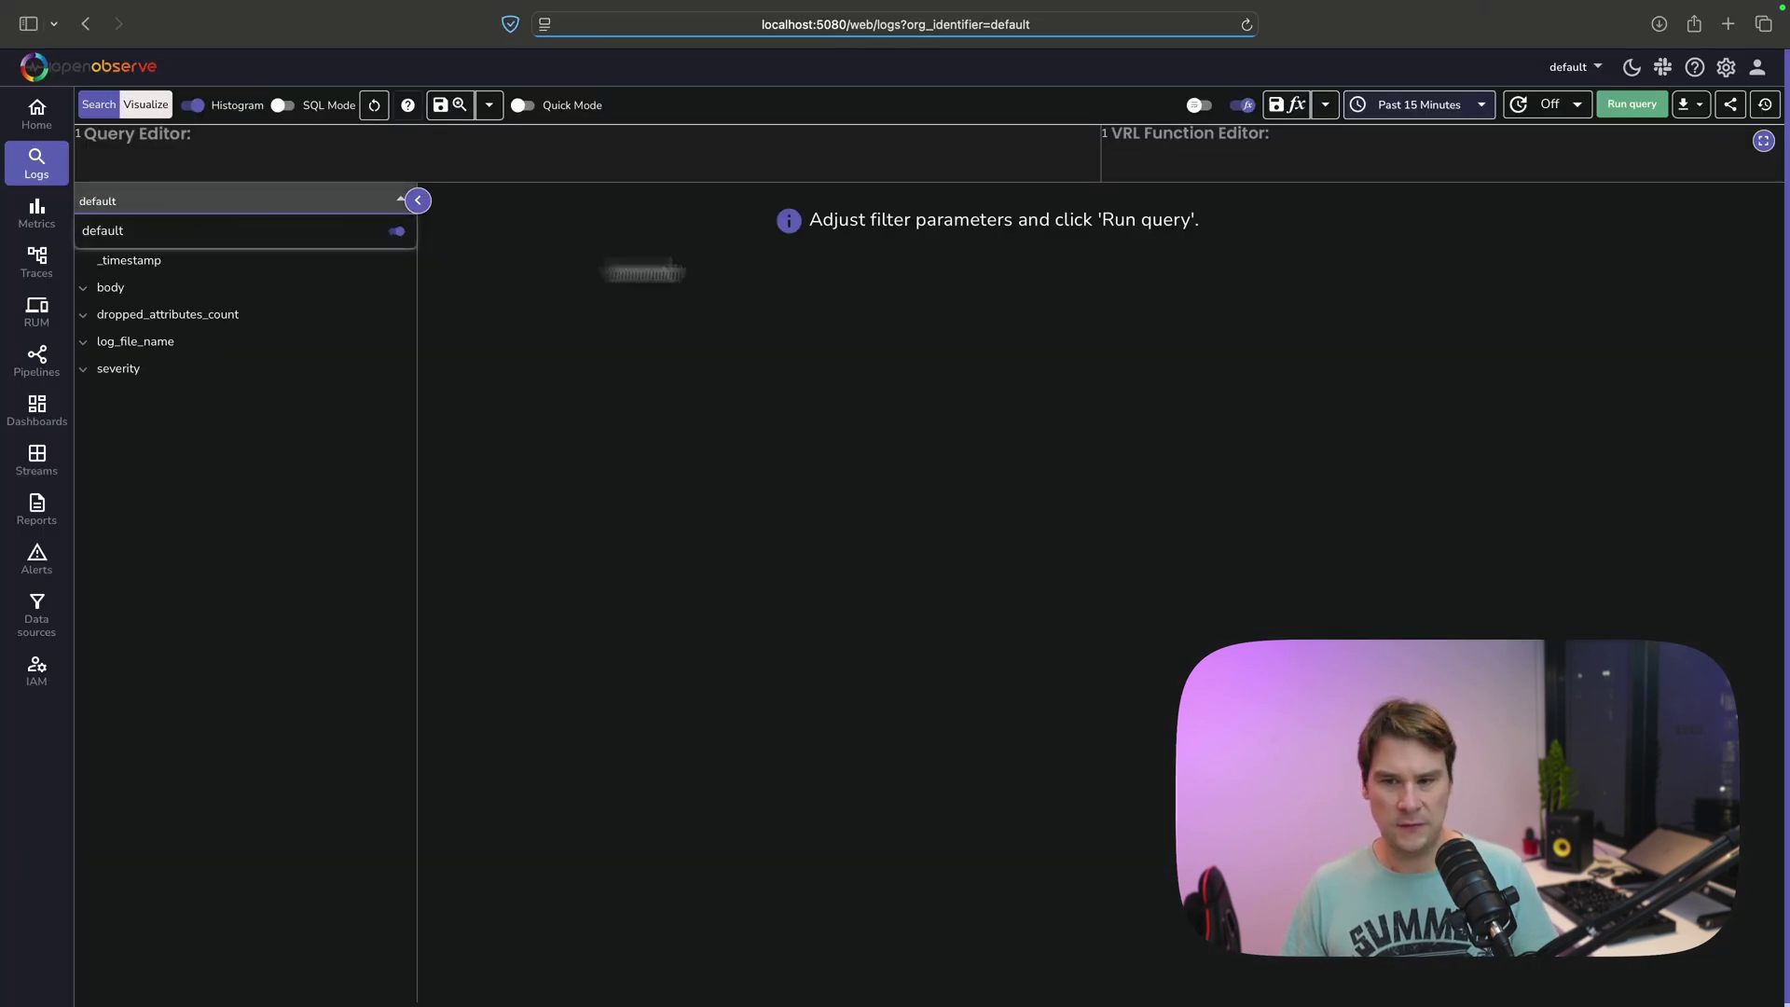
pyautogui.click(1632, 104)
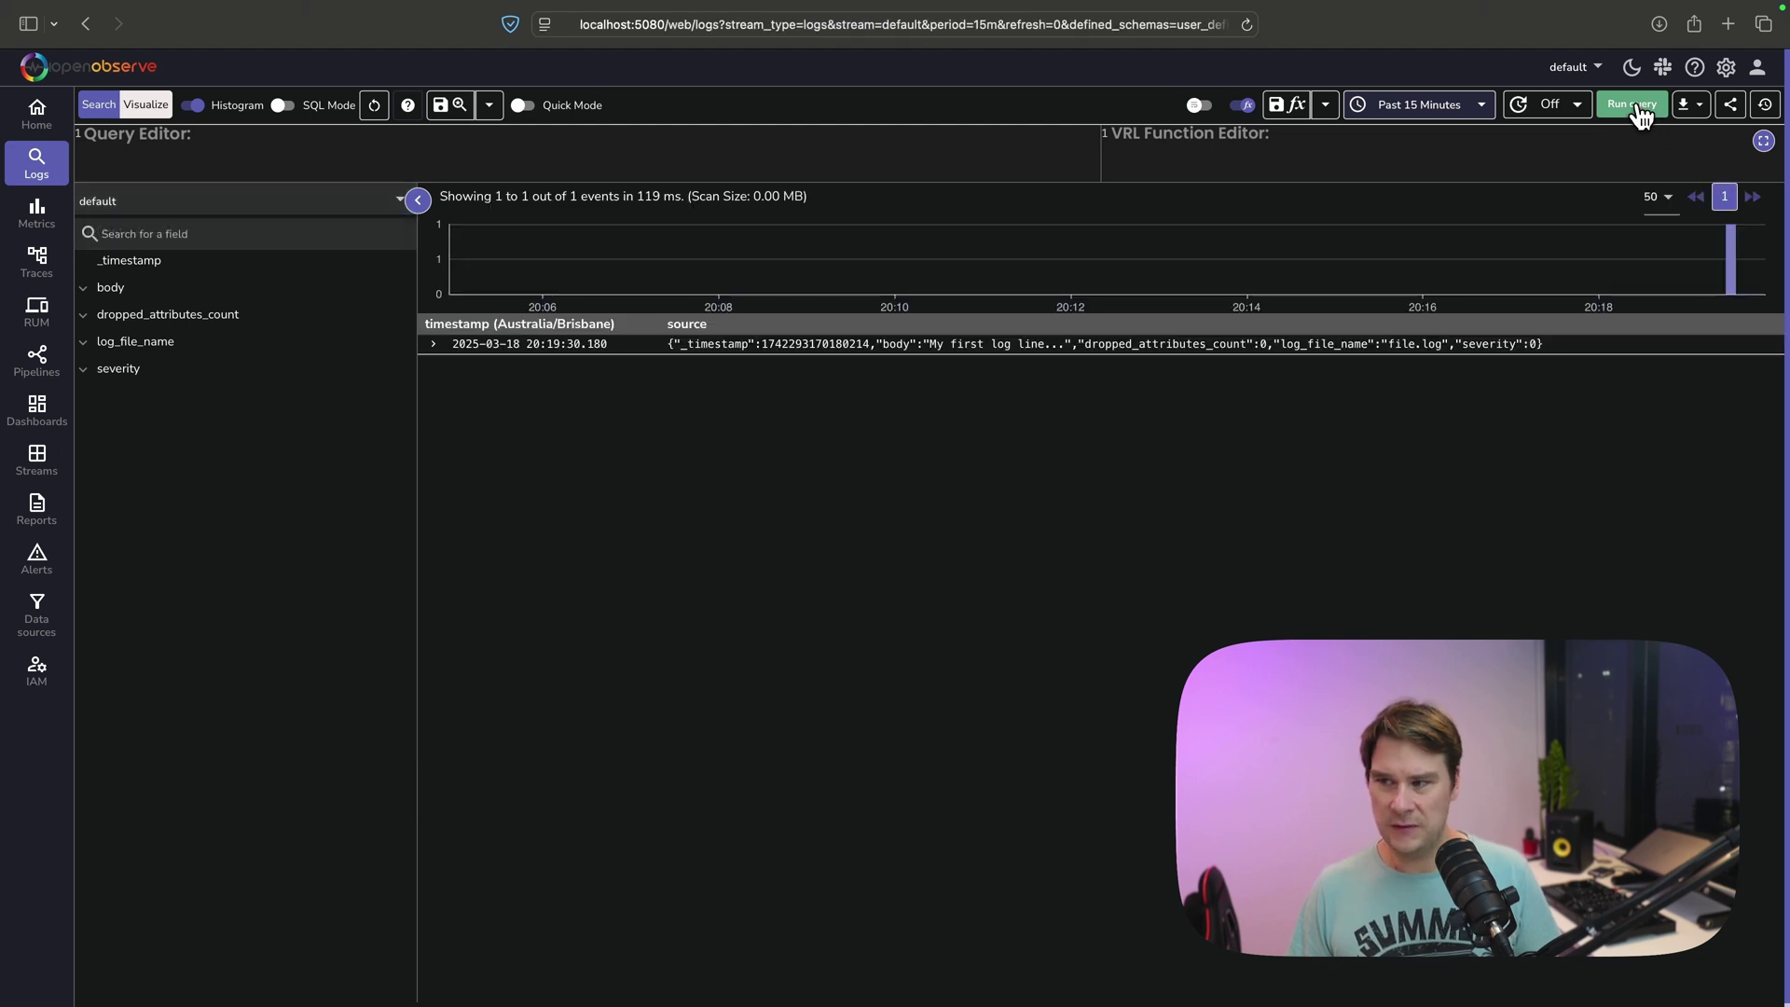
pyautogui.click(1147, 344)
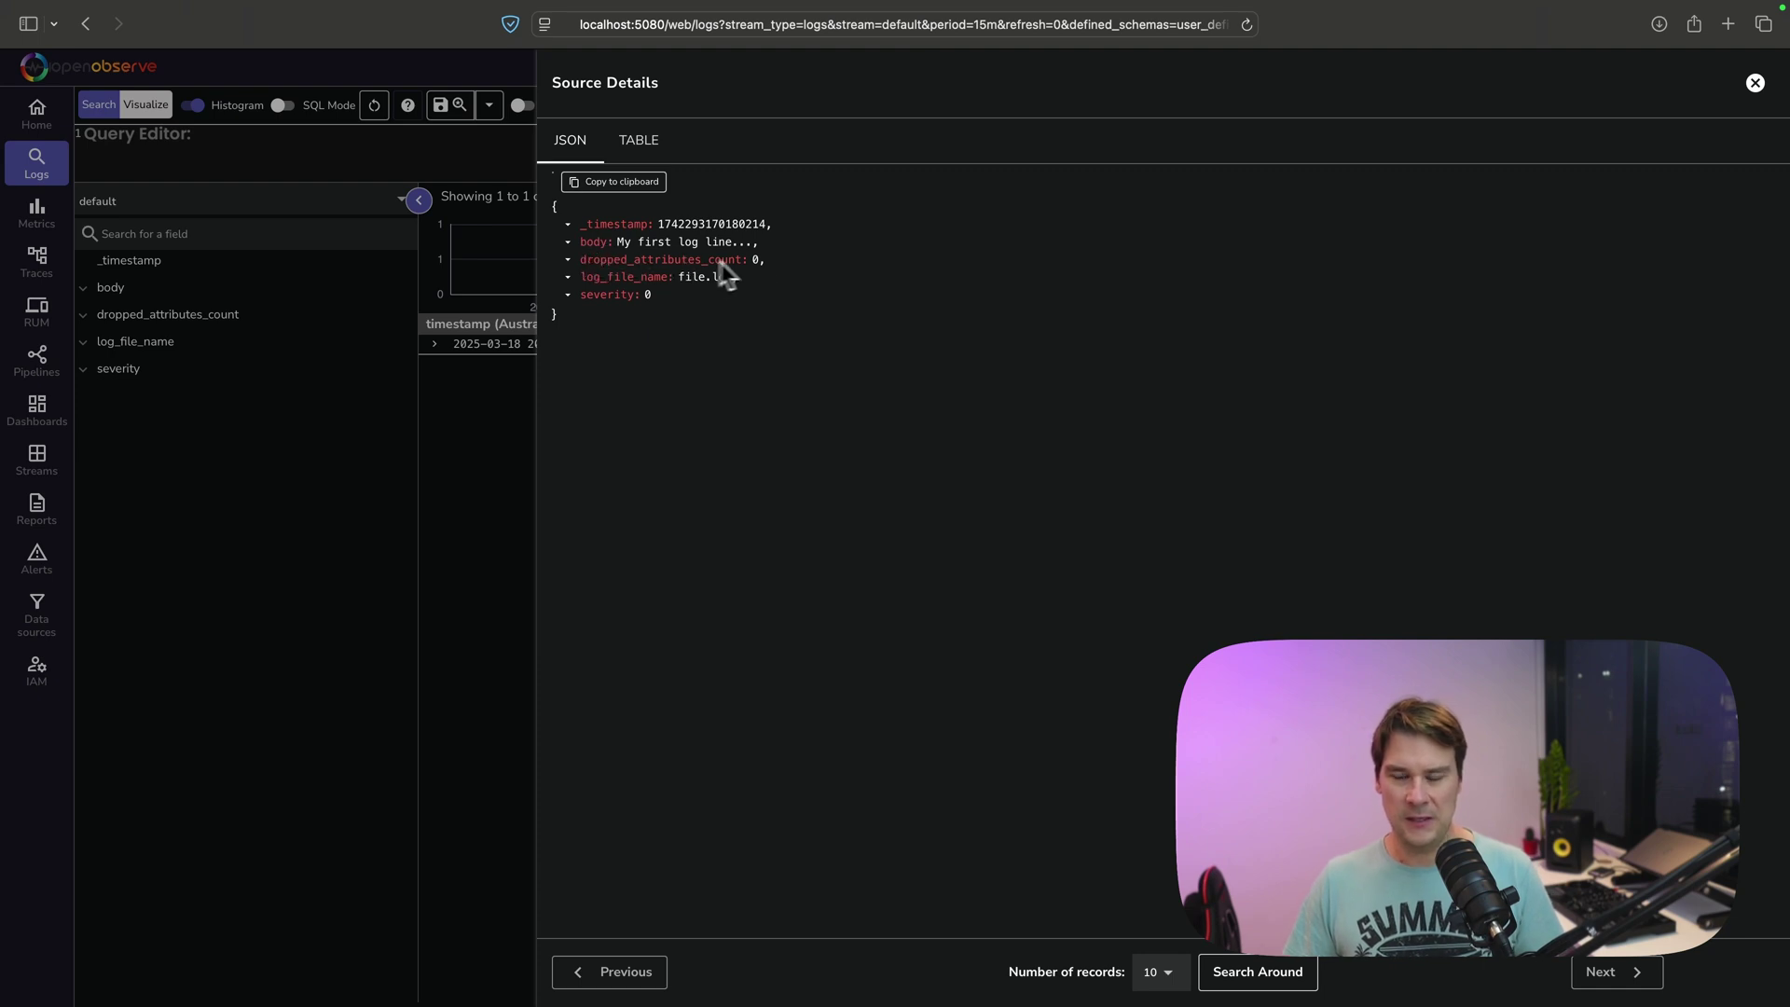
pyautogui.moveTo(738, 276); pyautogui.dragTo(599, 278)
pyautogui.click(774, 286)
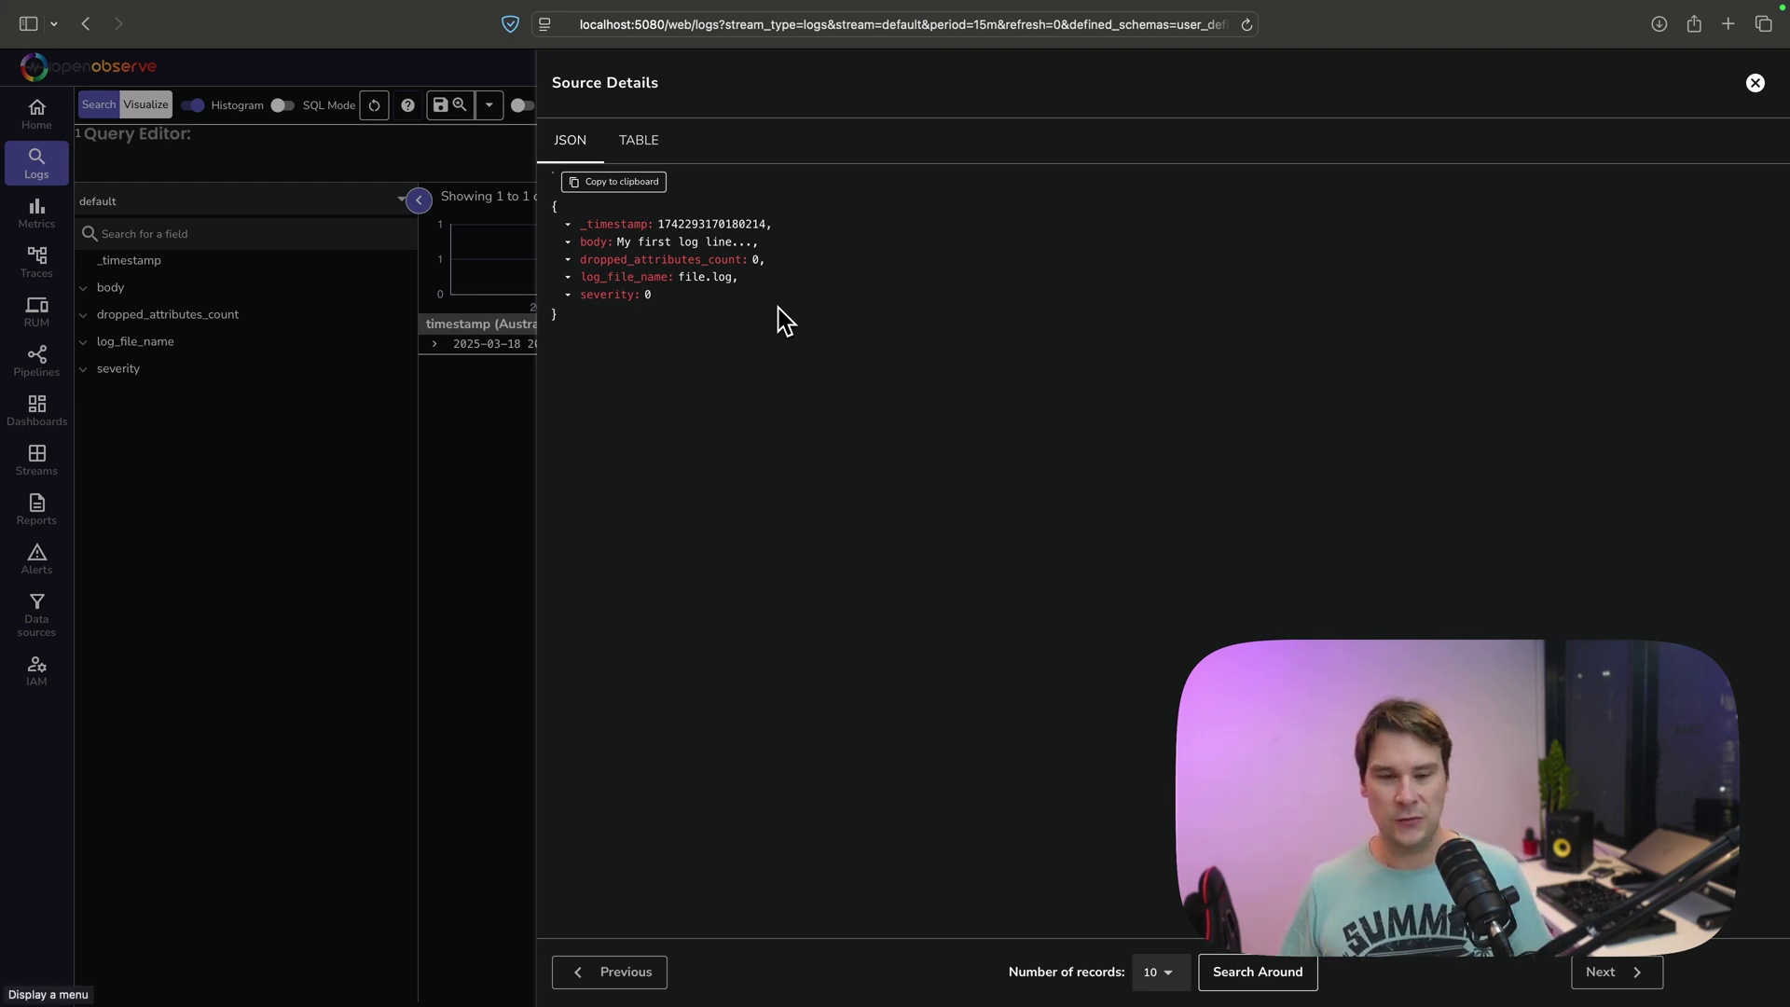
# Step: Stop the collector and relaunch it with scenario2.yaml instead of scenario1.yaml
pyautogui.press('super+Tab')
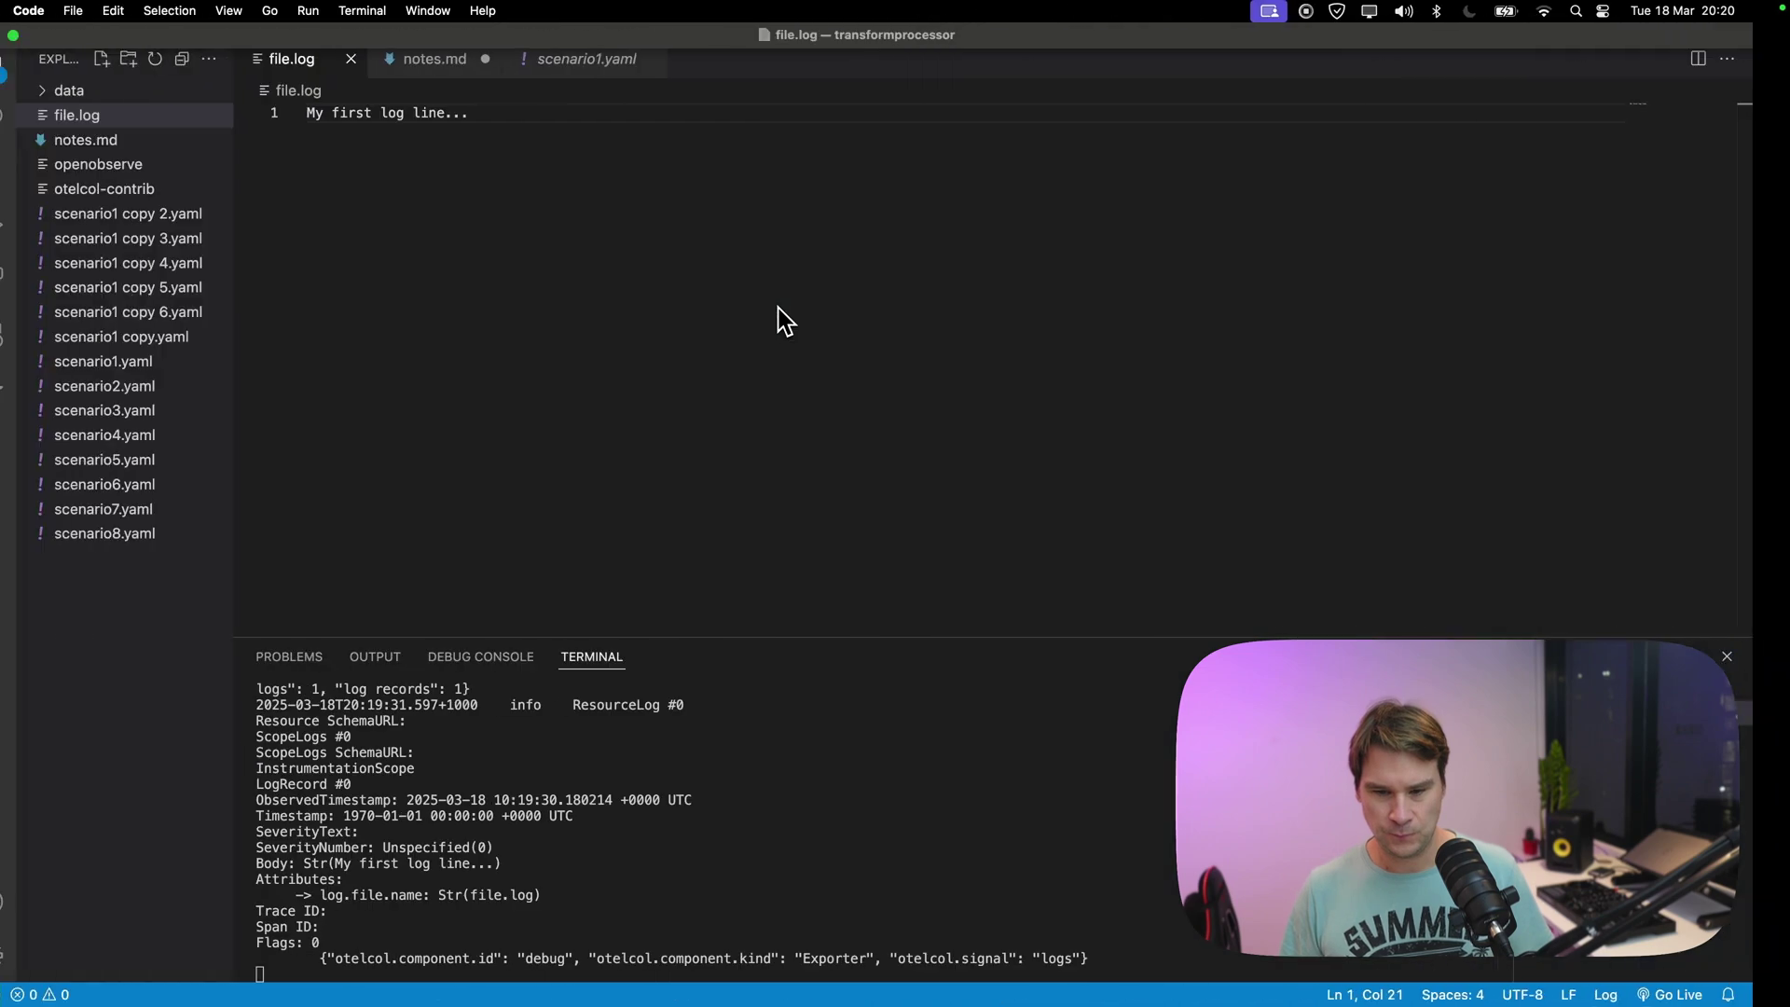
pyautogui.click(472, 59)
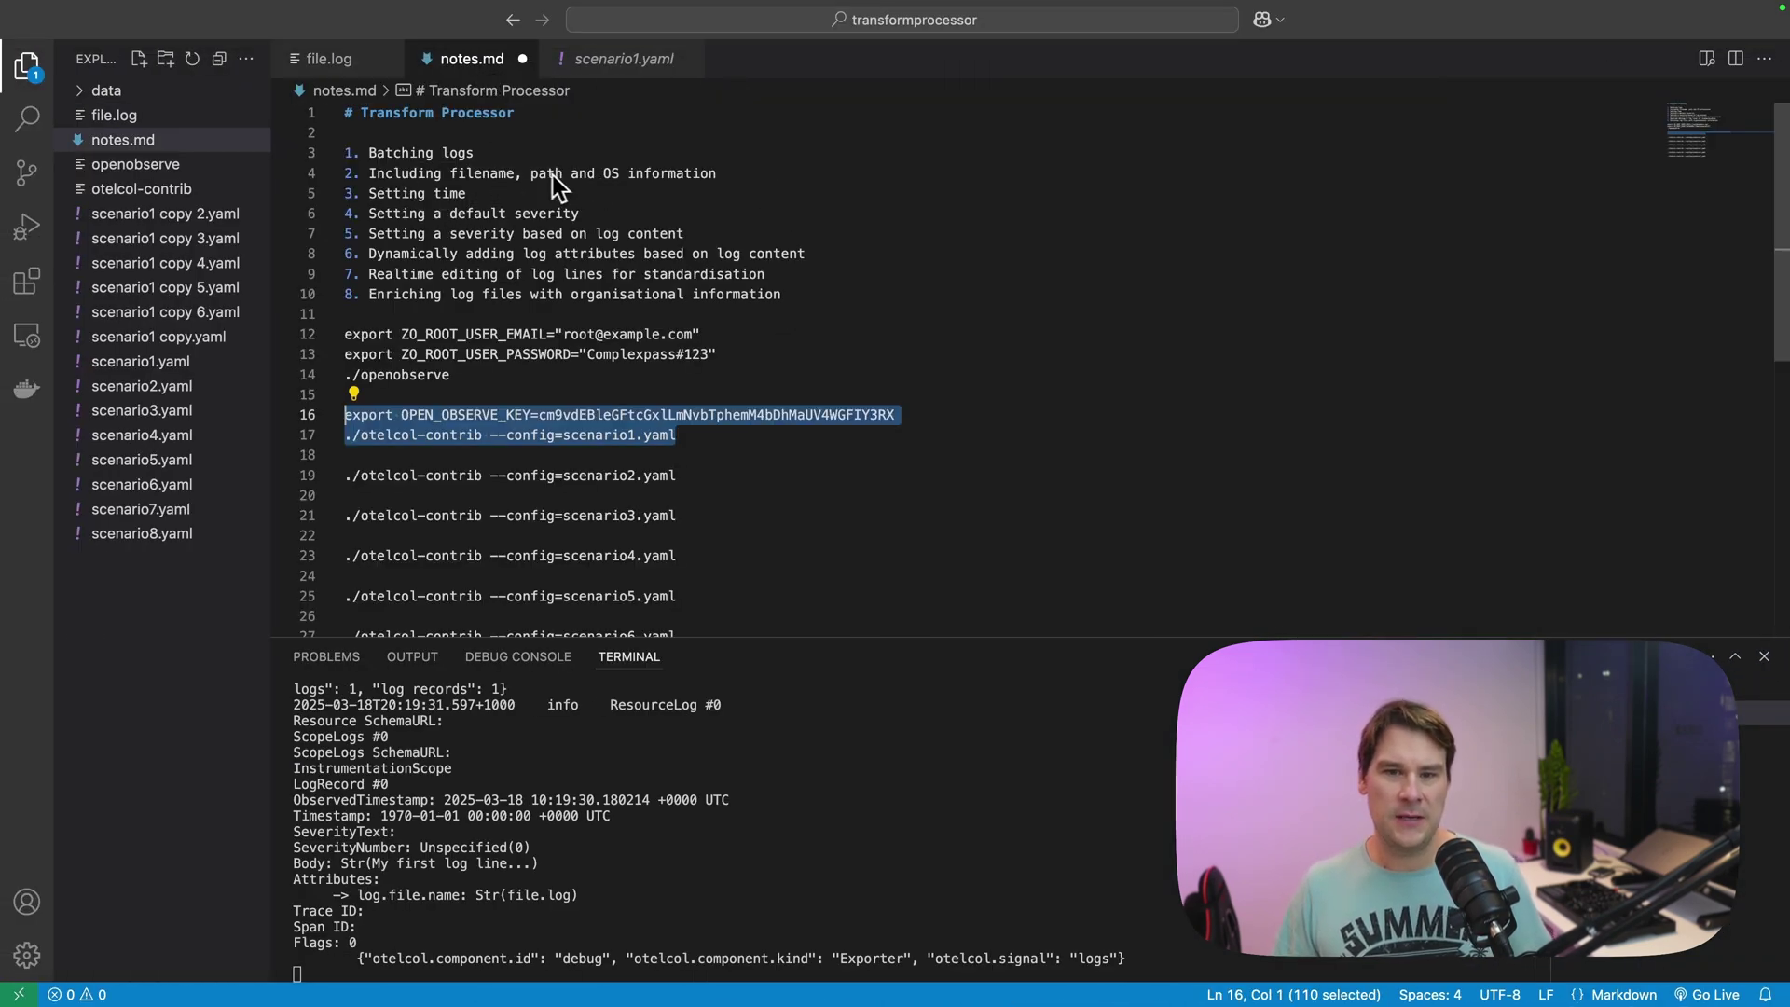
pyautogui.click(333, 59)
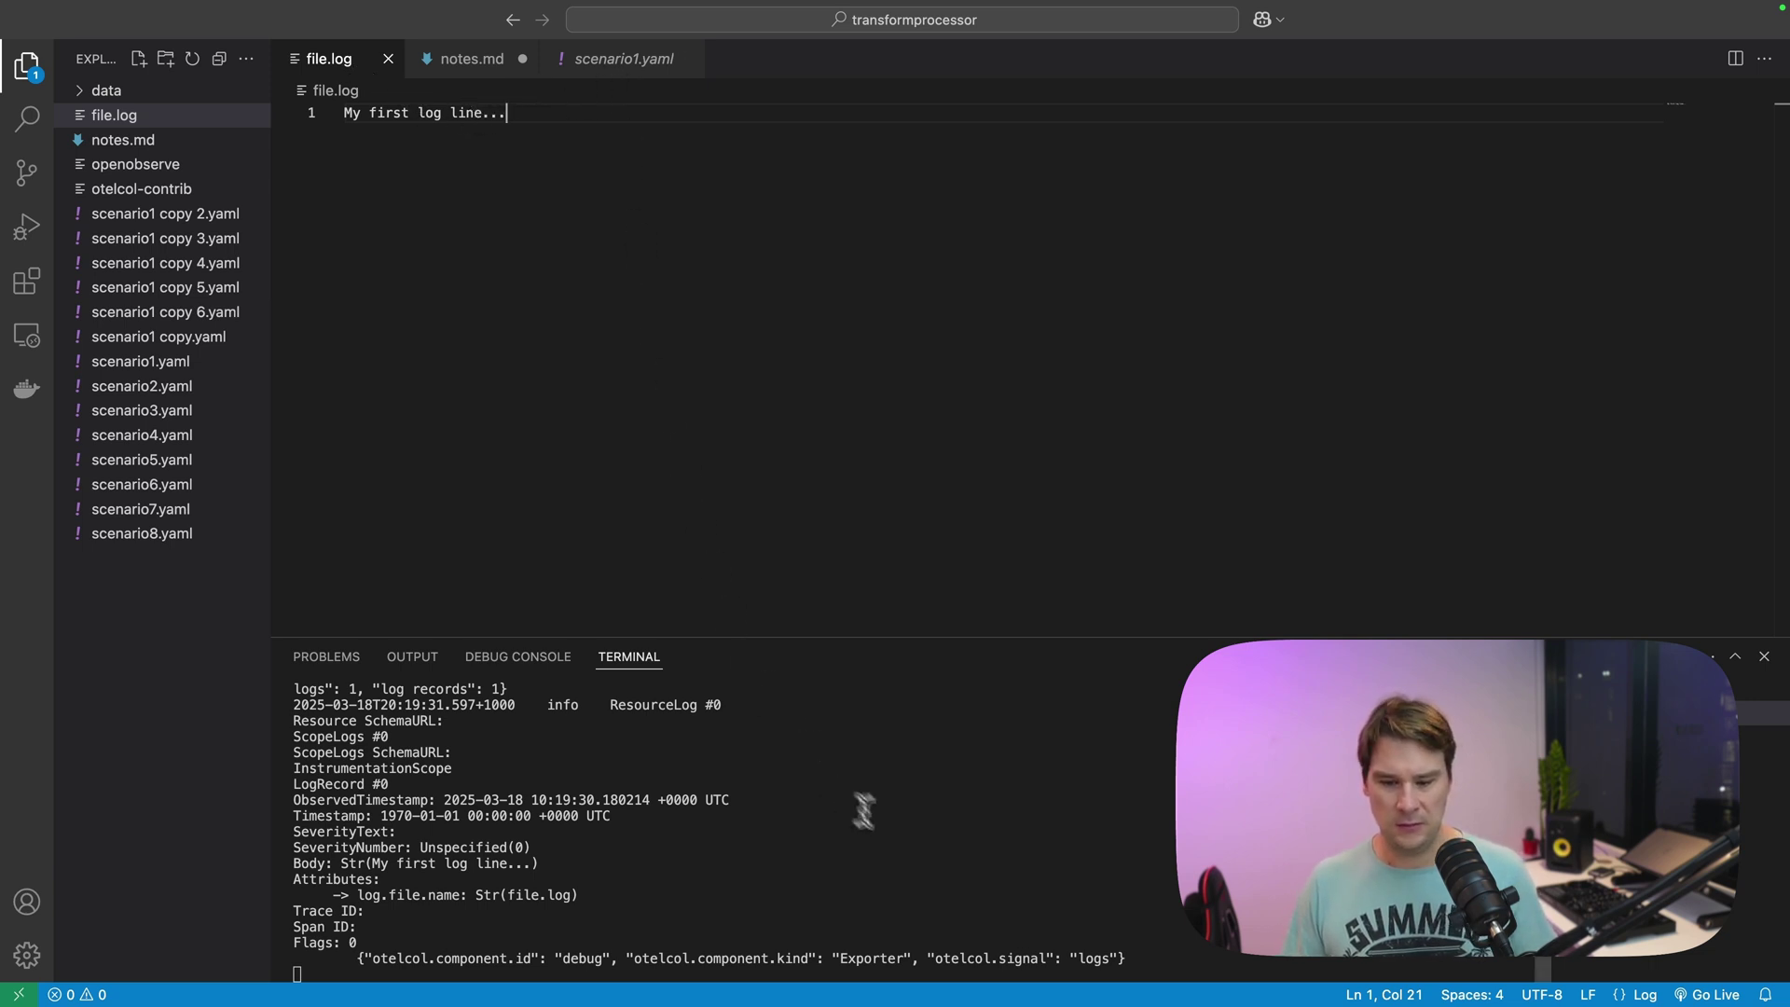
pyautogui.click(867, 811)
pyautogui.hotkey('ctrl', 'c')
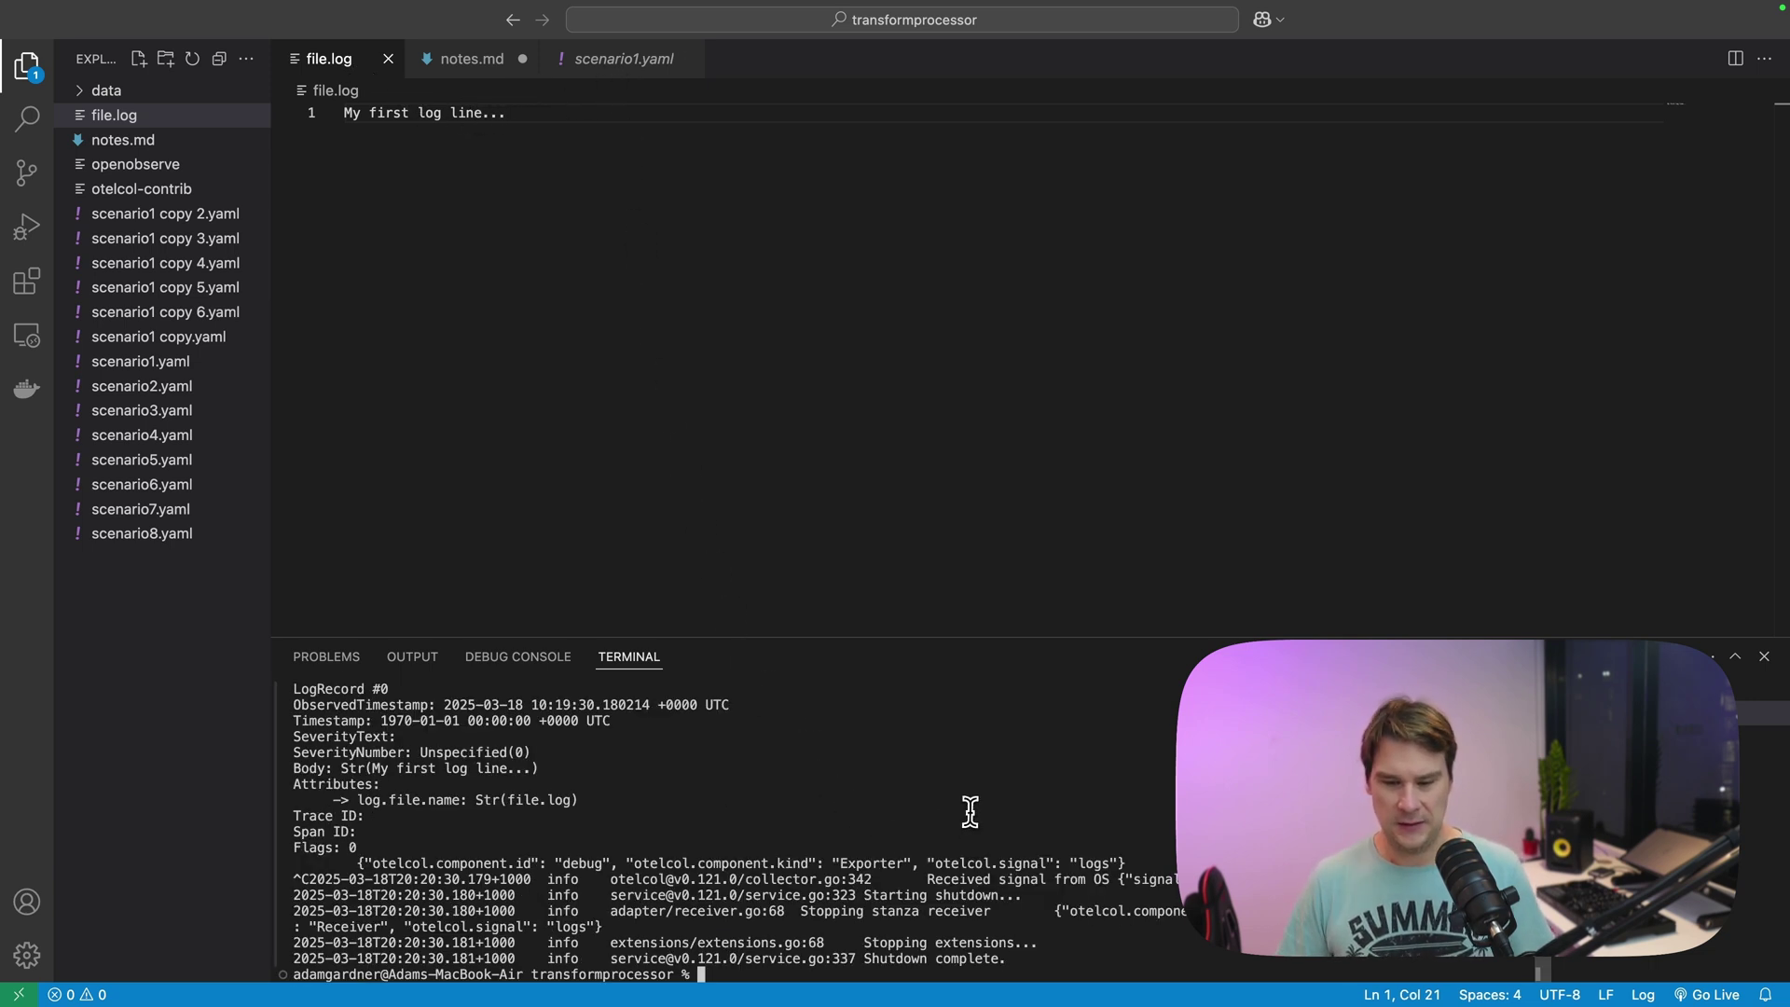
pyautogui.press('Up')
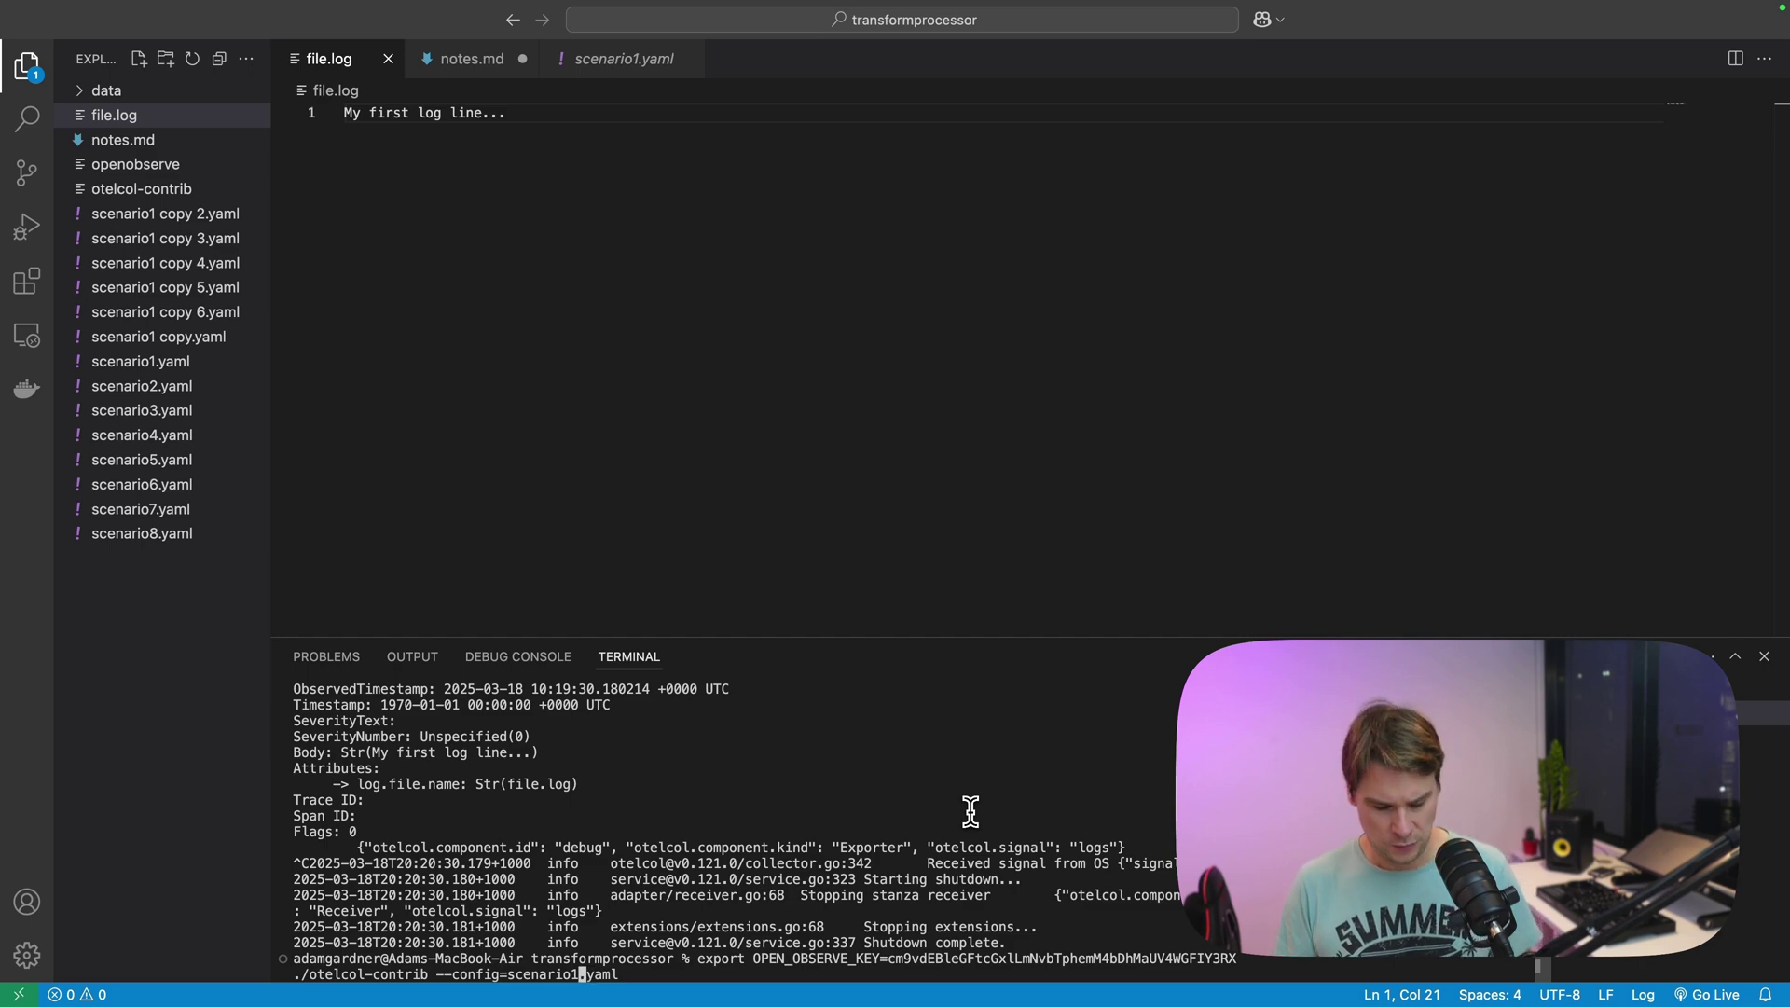
pyautogui.press('Delete')
pyautogui.write('2')
pyautogui.press('Return')
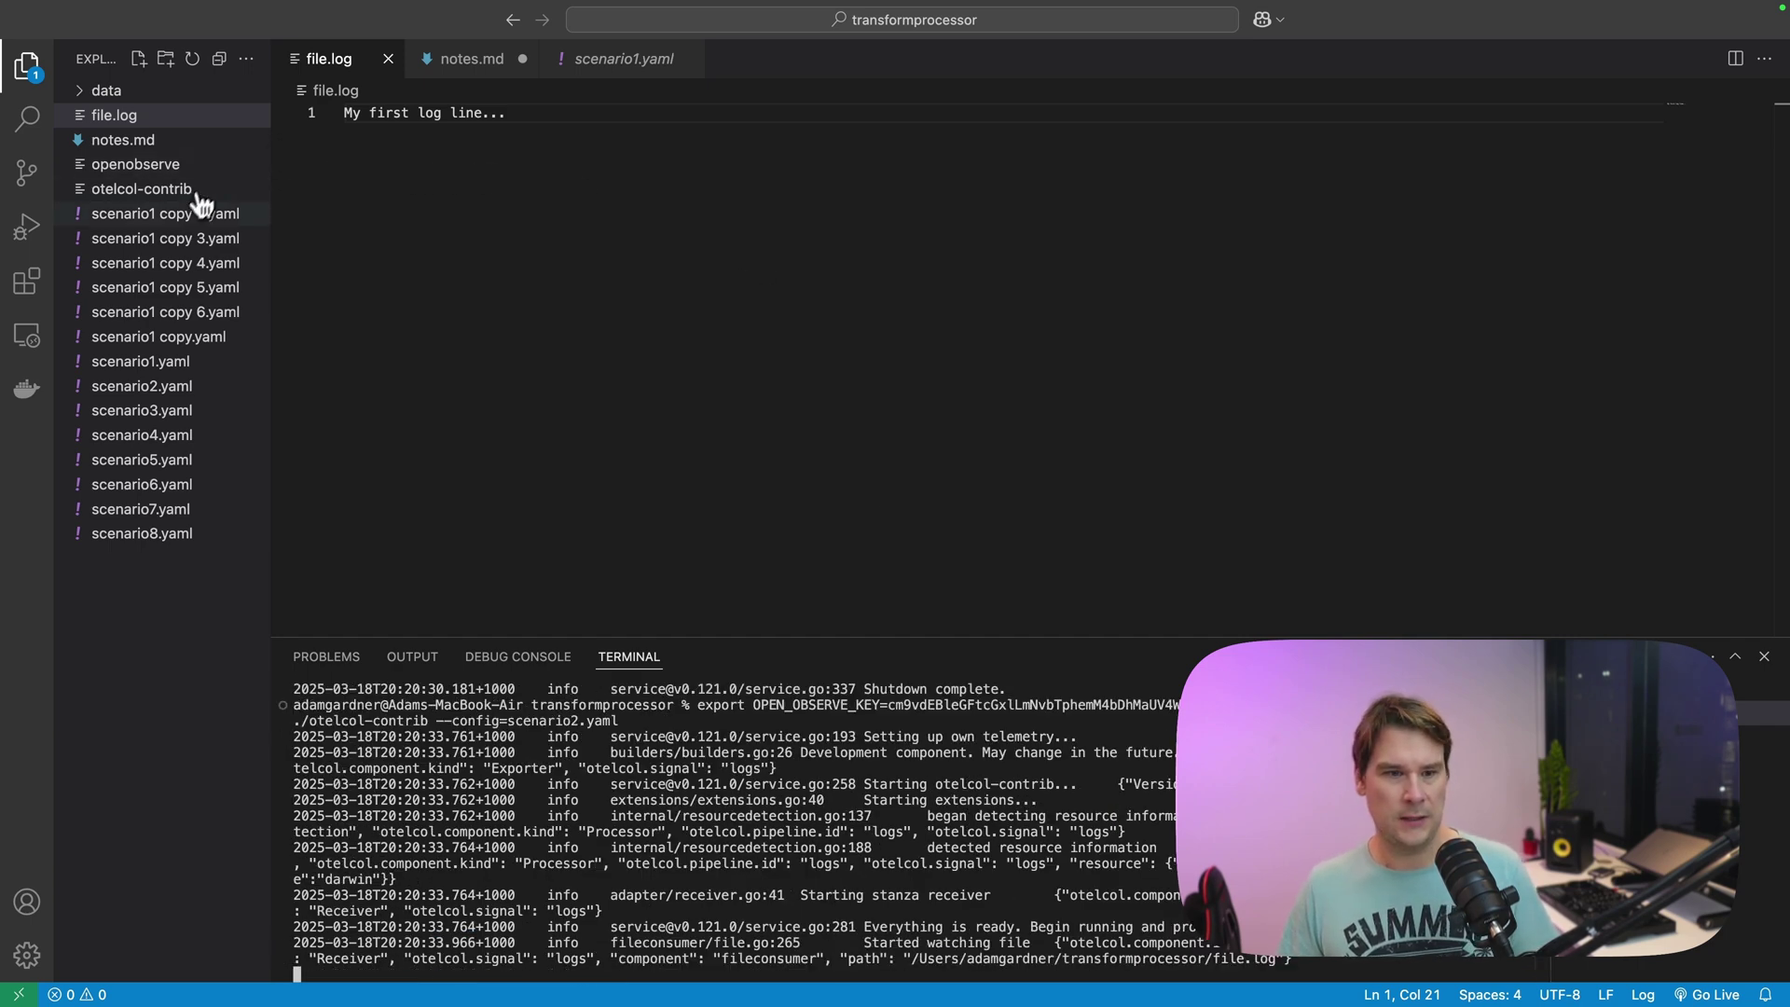
# Step: Review scenario2.yaml's include_file_name and file path settings, resourcedetection processor, and pipeline processors
pyautogui.click(141, 386)
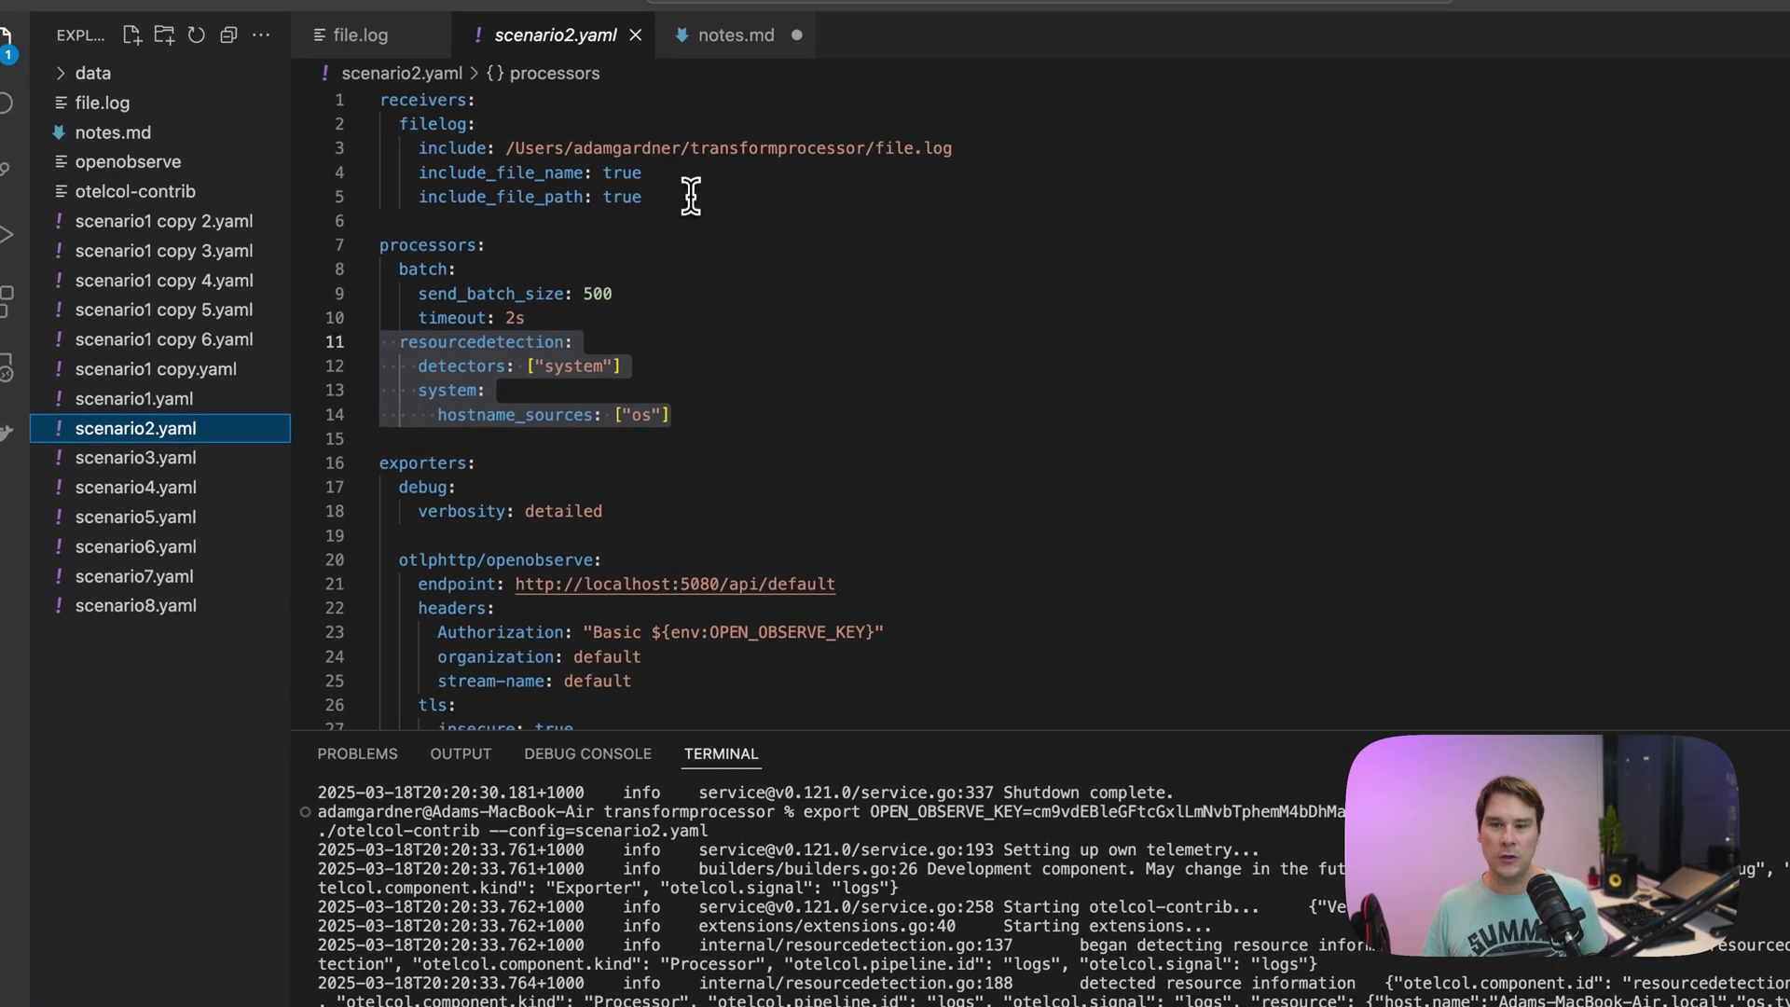
pyautogui.doubleClick(623, 197)
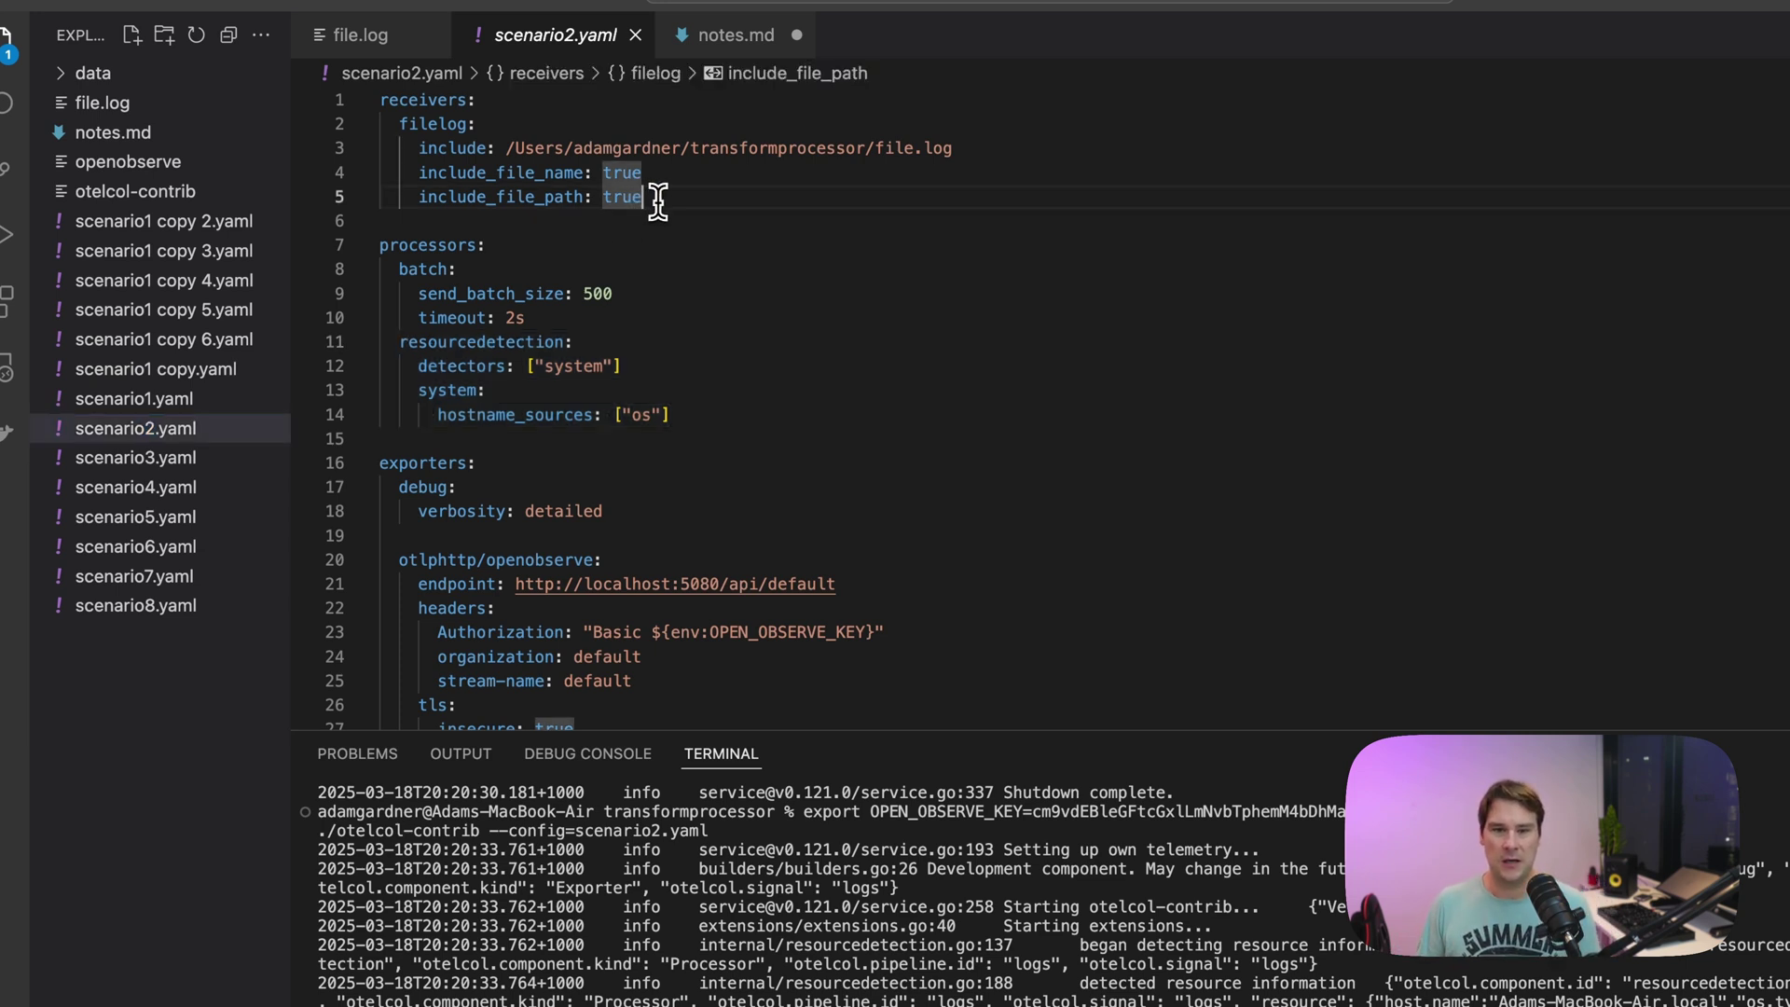
pyautogui.doubleClick(556, 172)
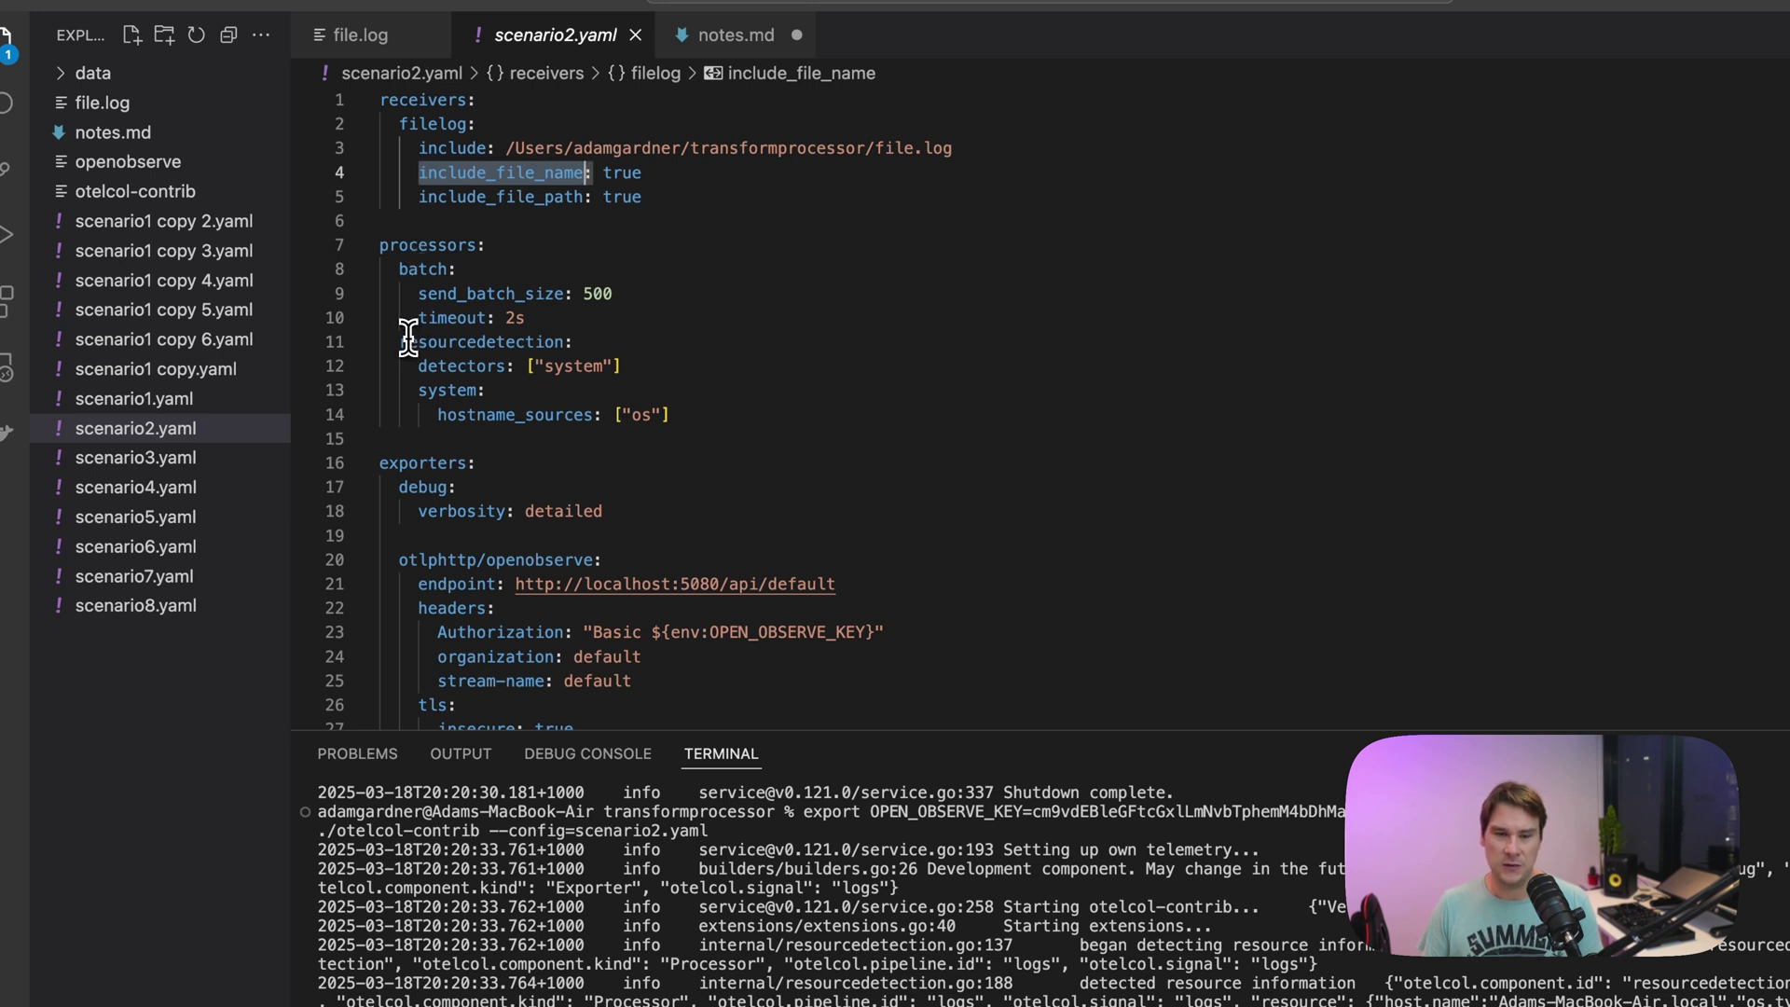
pyautogui.moveTo(405, 341); pyautogui.dragTo(546, 342)
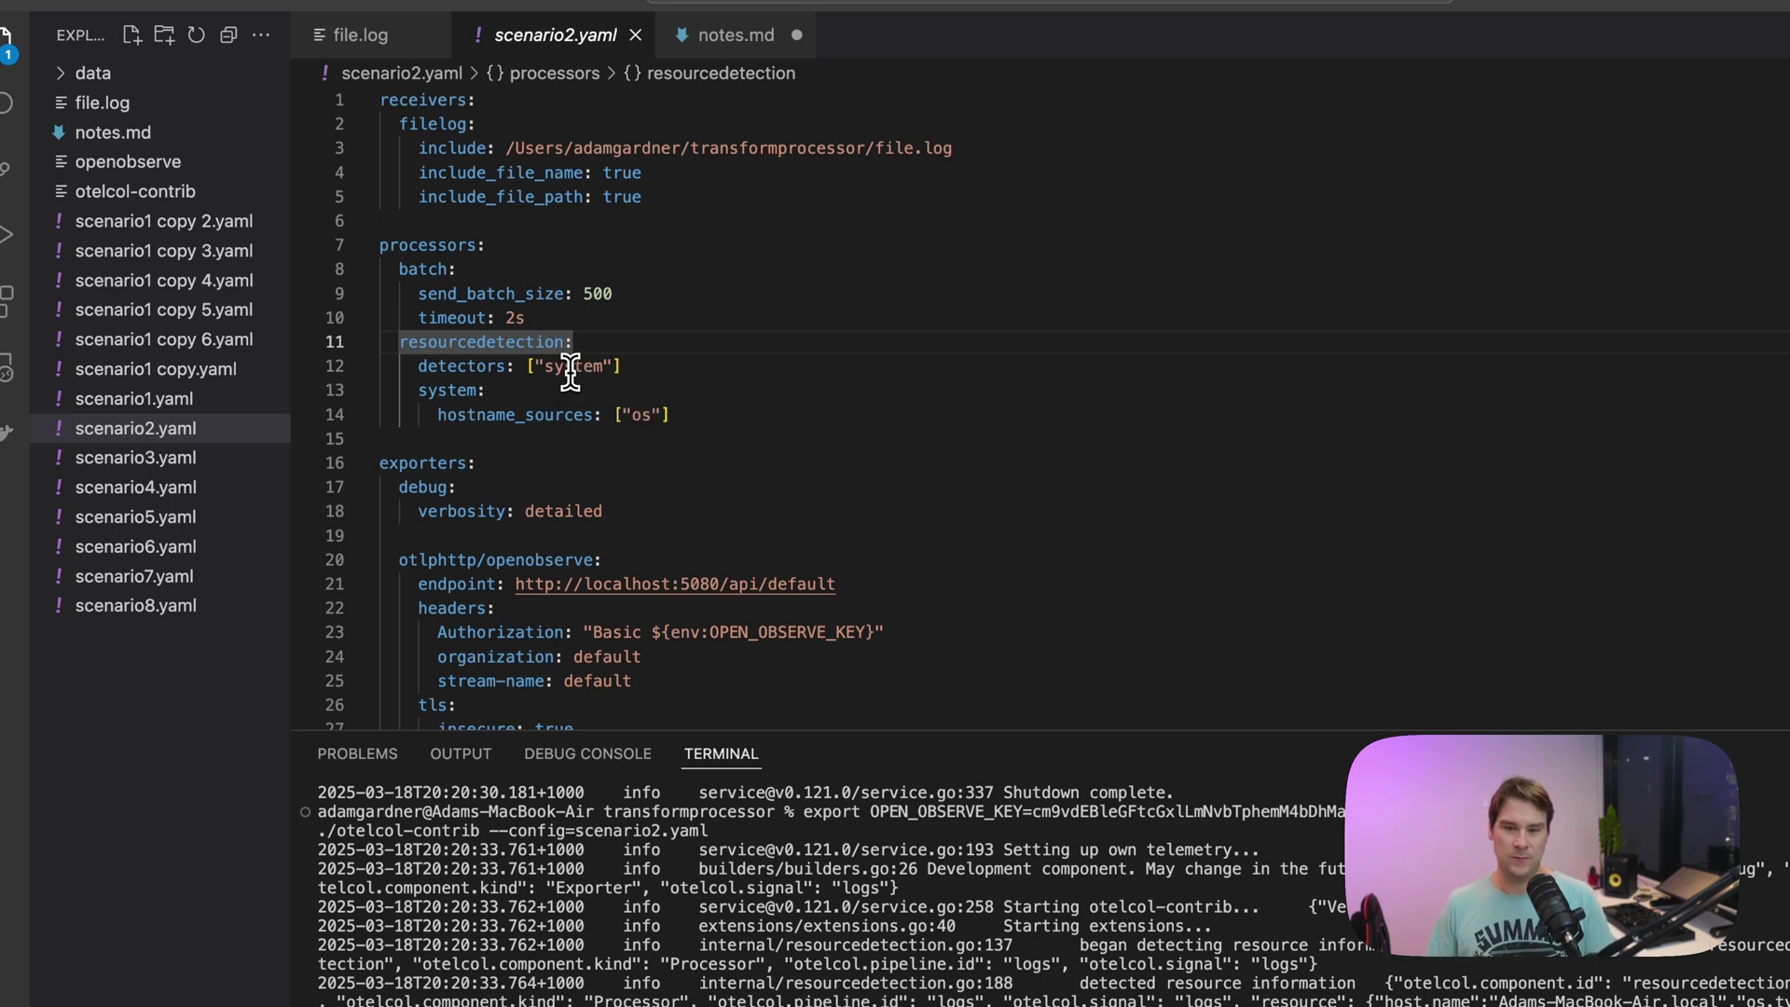
pyautogui.scroll(-5, 585, 376)
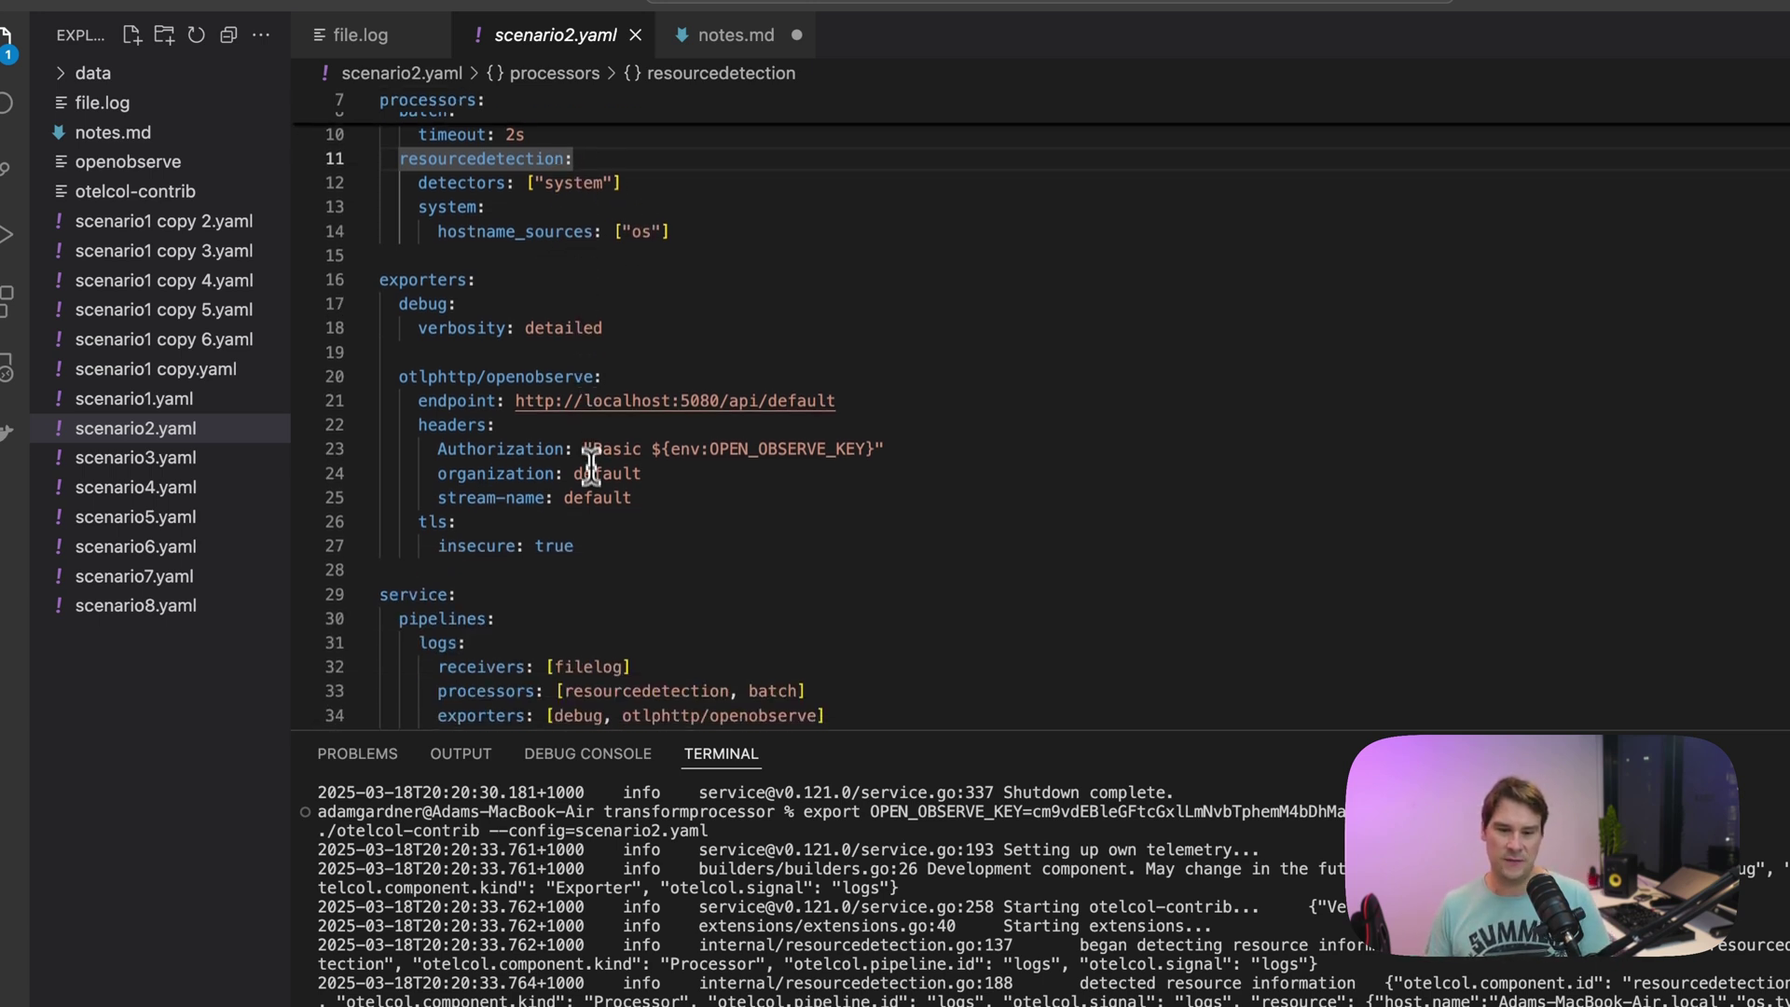
pyautogui.scroll(-3, 593, 484)
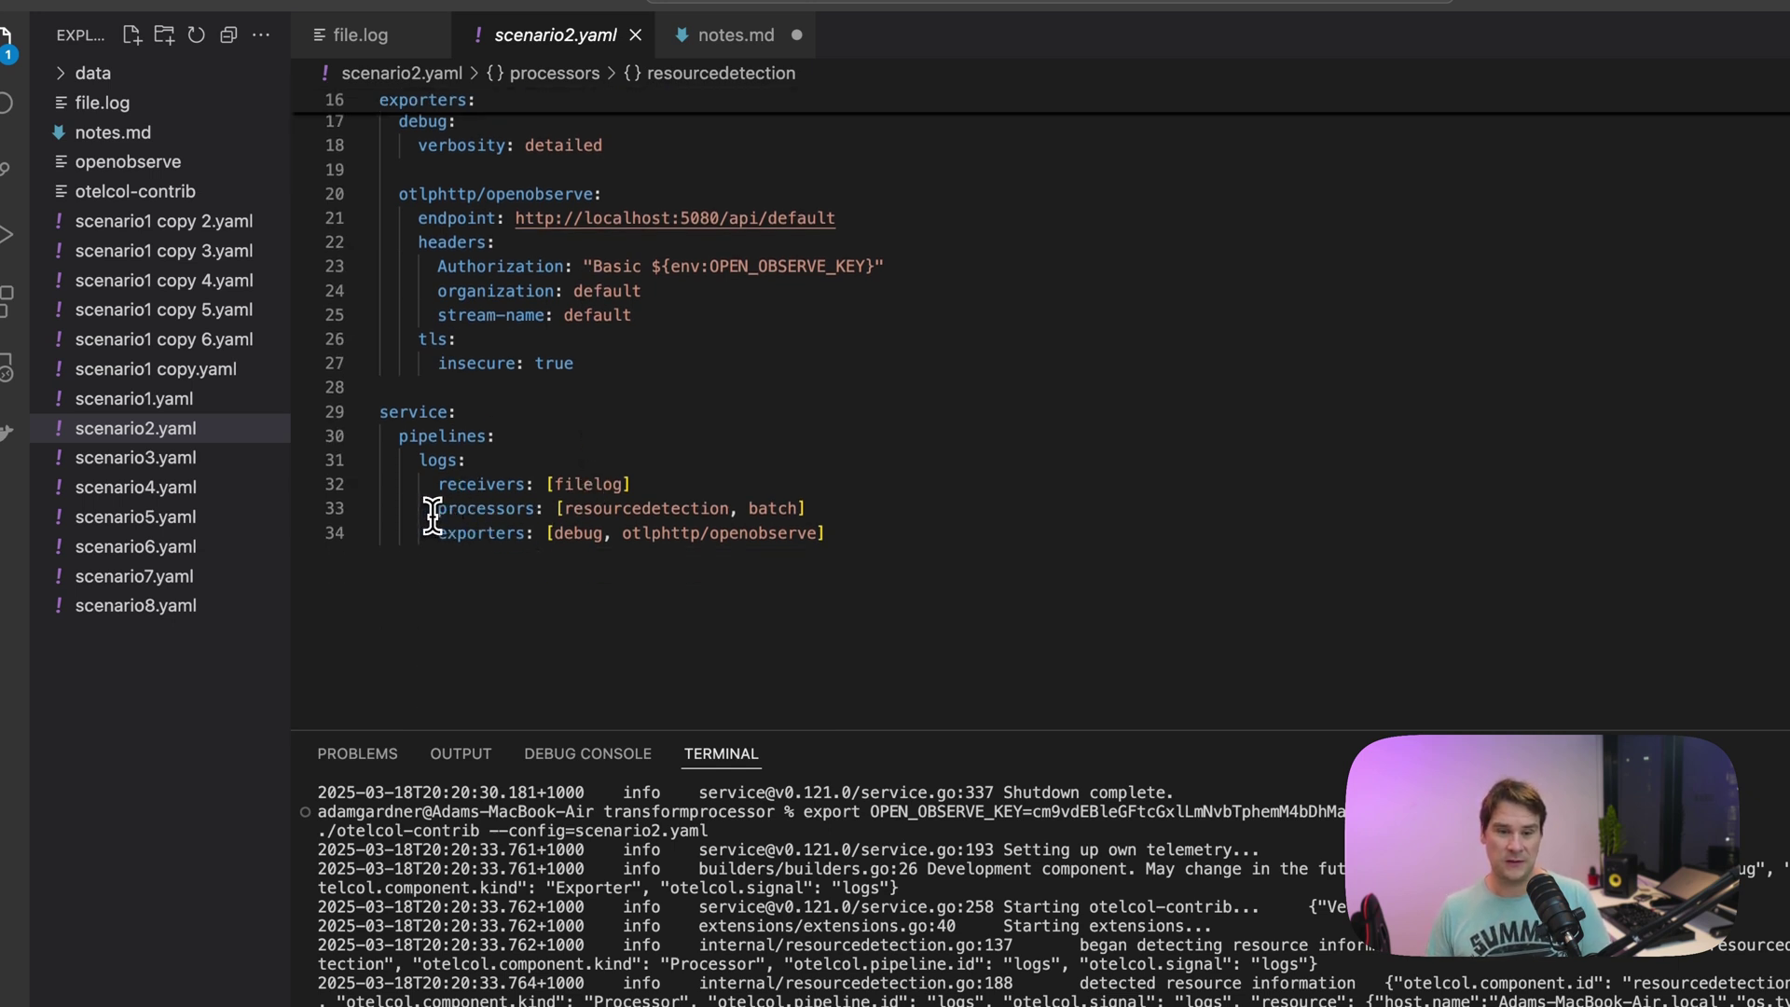
pyautogui.moveTo(435, 511); pyautogui.dragTo(814, 507)
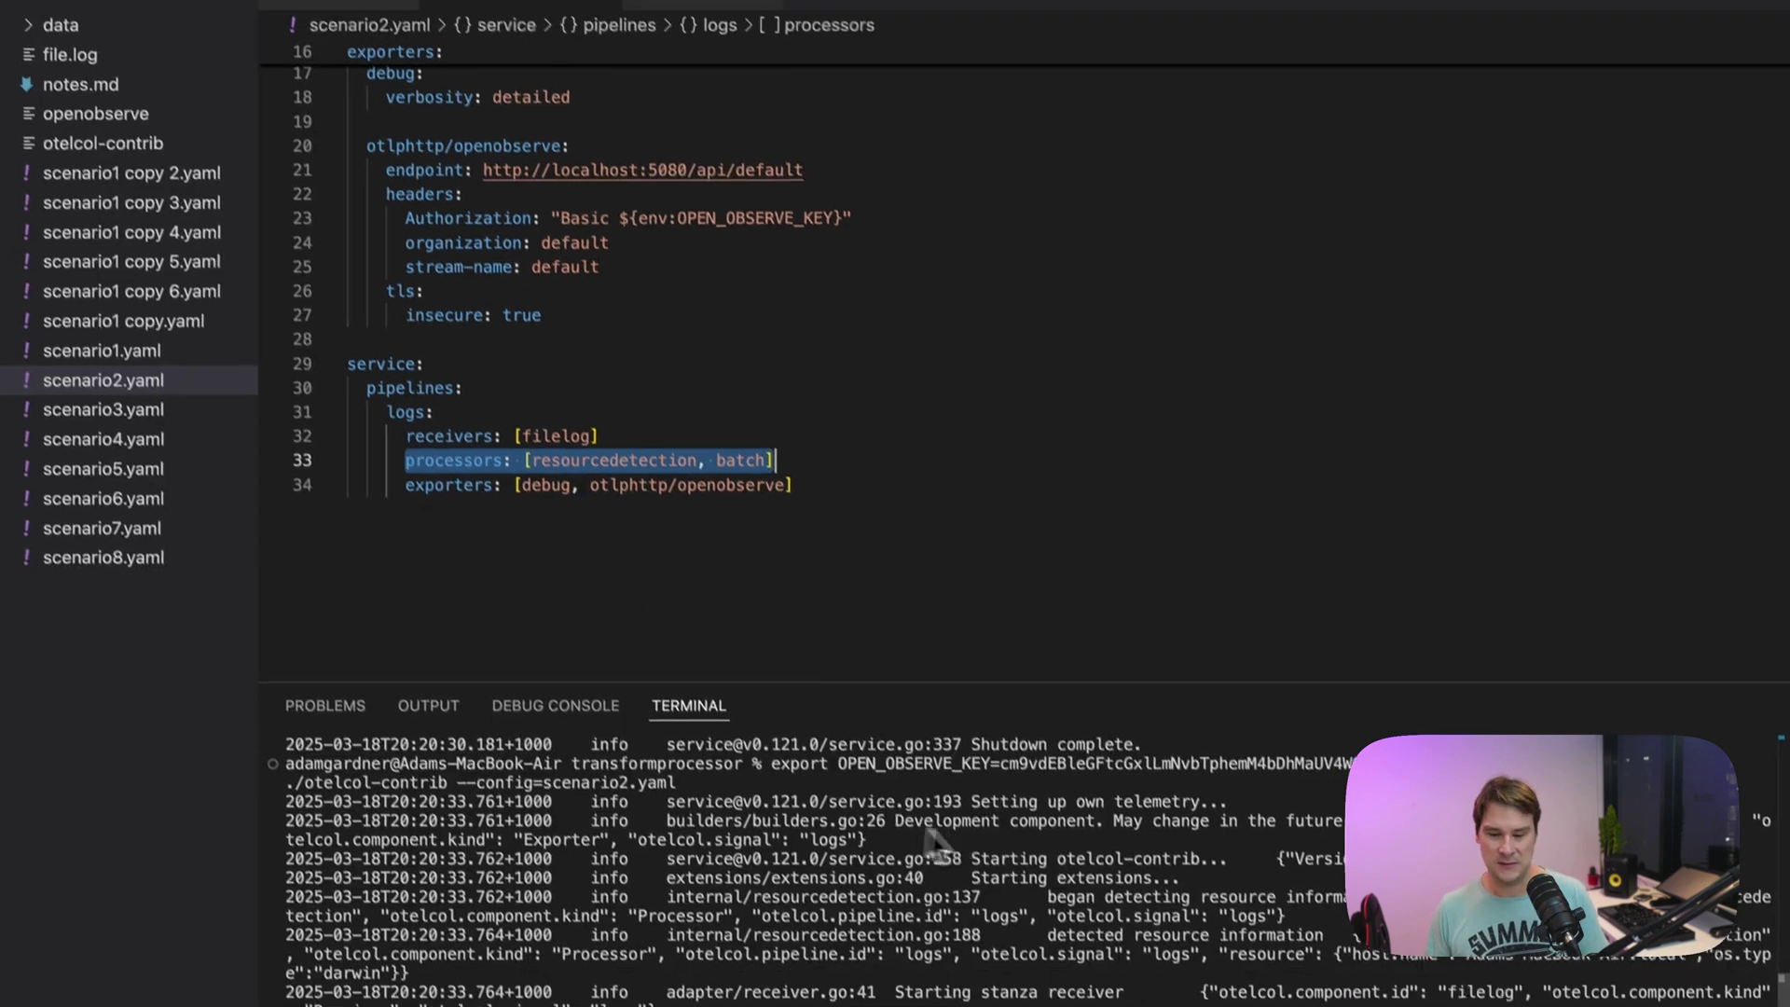
# Step: Save 'My second log line...' in file.log and find host.name and os.type in the collector output
pyautogui.click(340, 56)
pyautogui.click(511, 112)
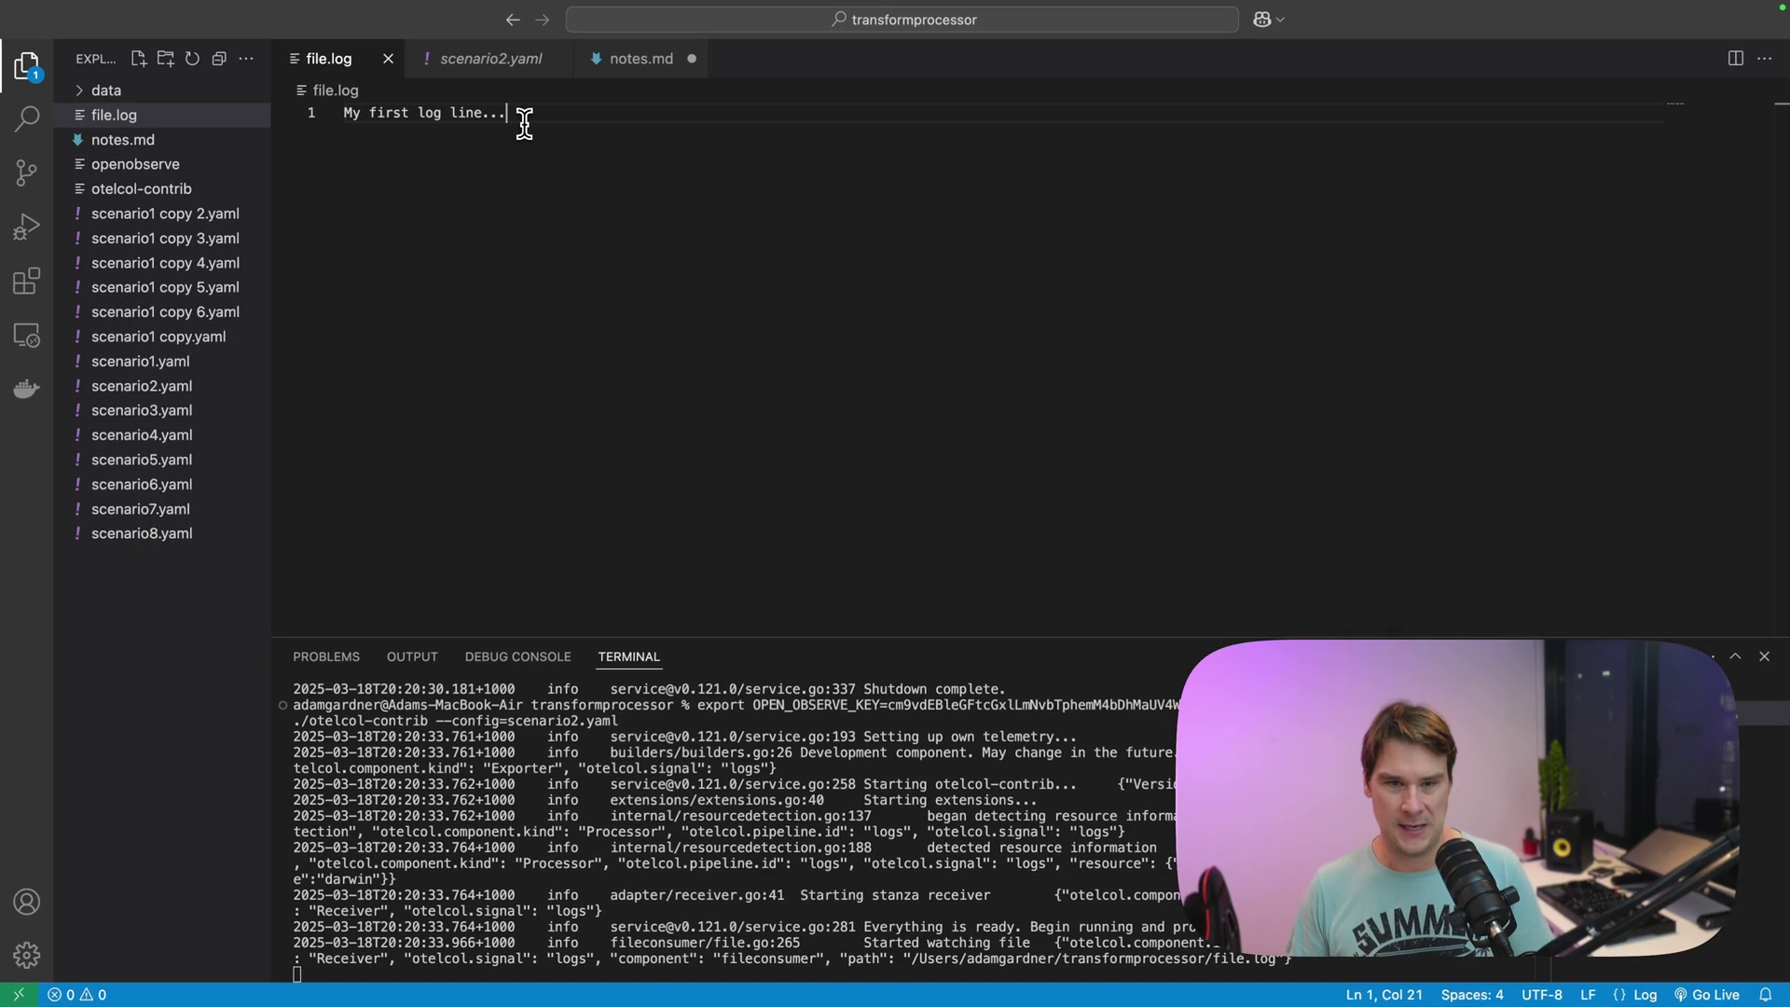
pyautogui.press('Return')
pyautogui.write('My second log line...')
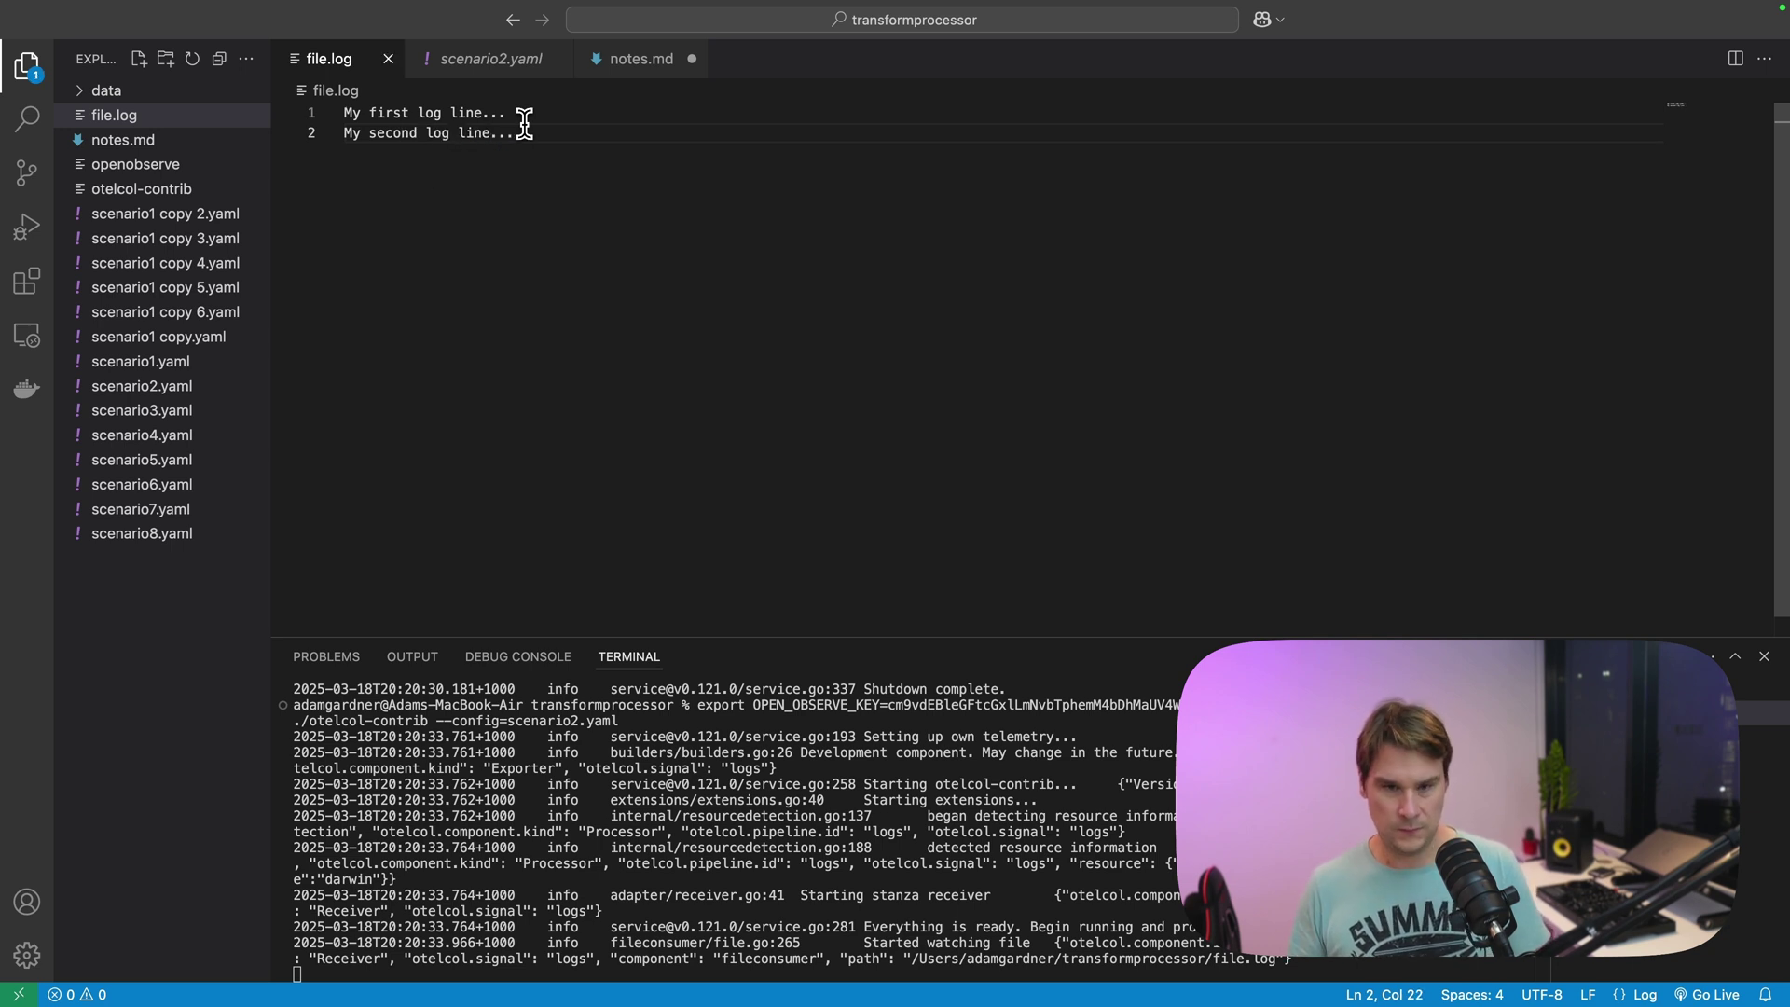
pyautogui.press('super+s')
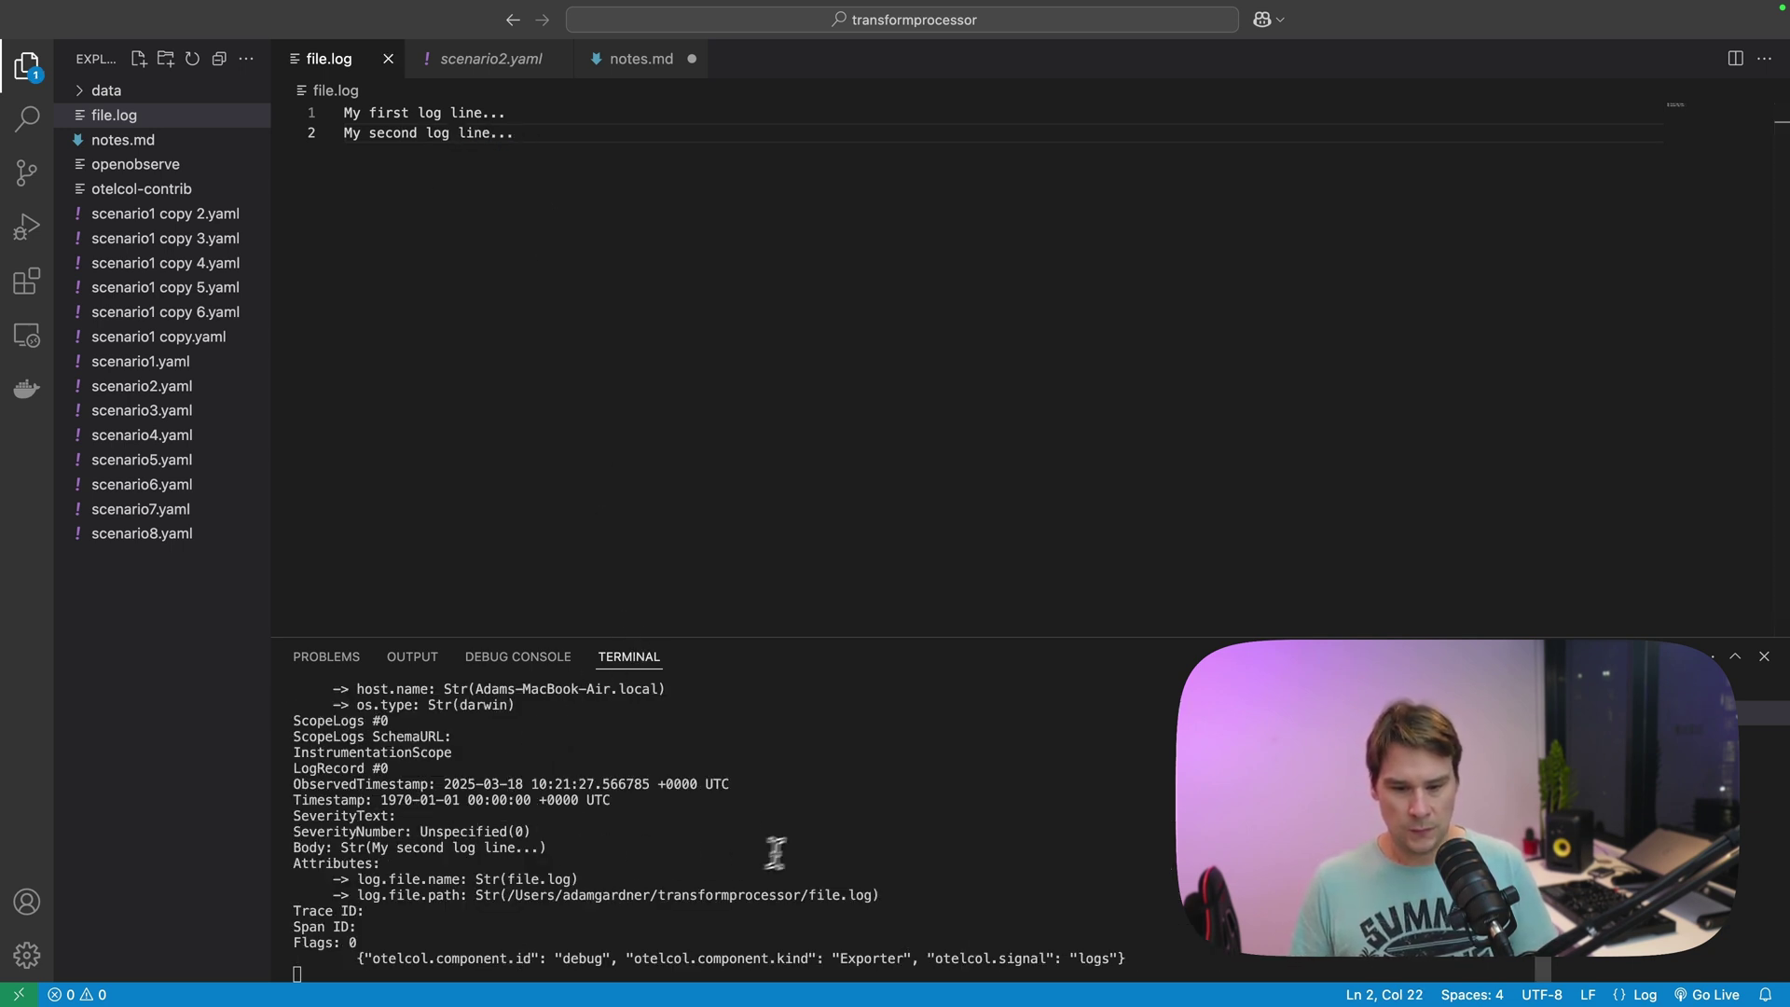
pyautogui.scroll(5, 538, 805)
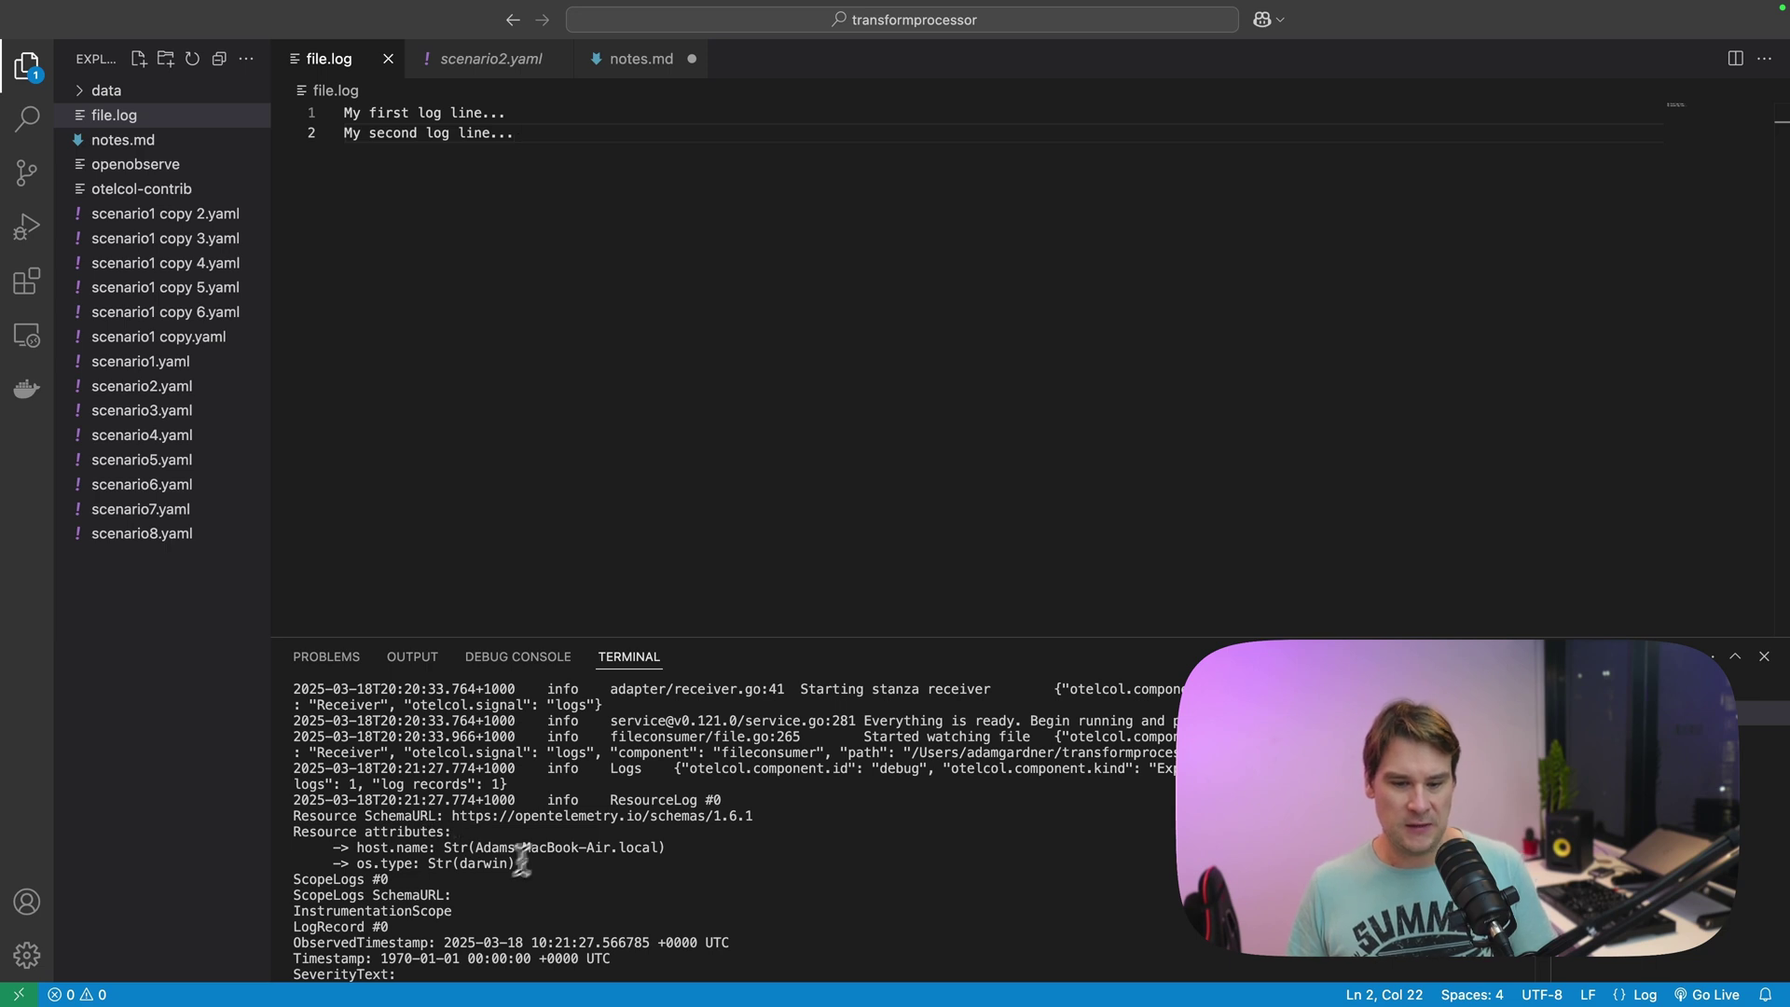
pyautogui.moveTo(665, 848); pyautogui.dragTo(361, 849)
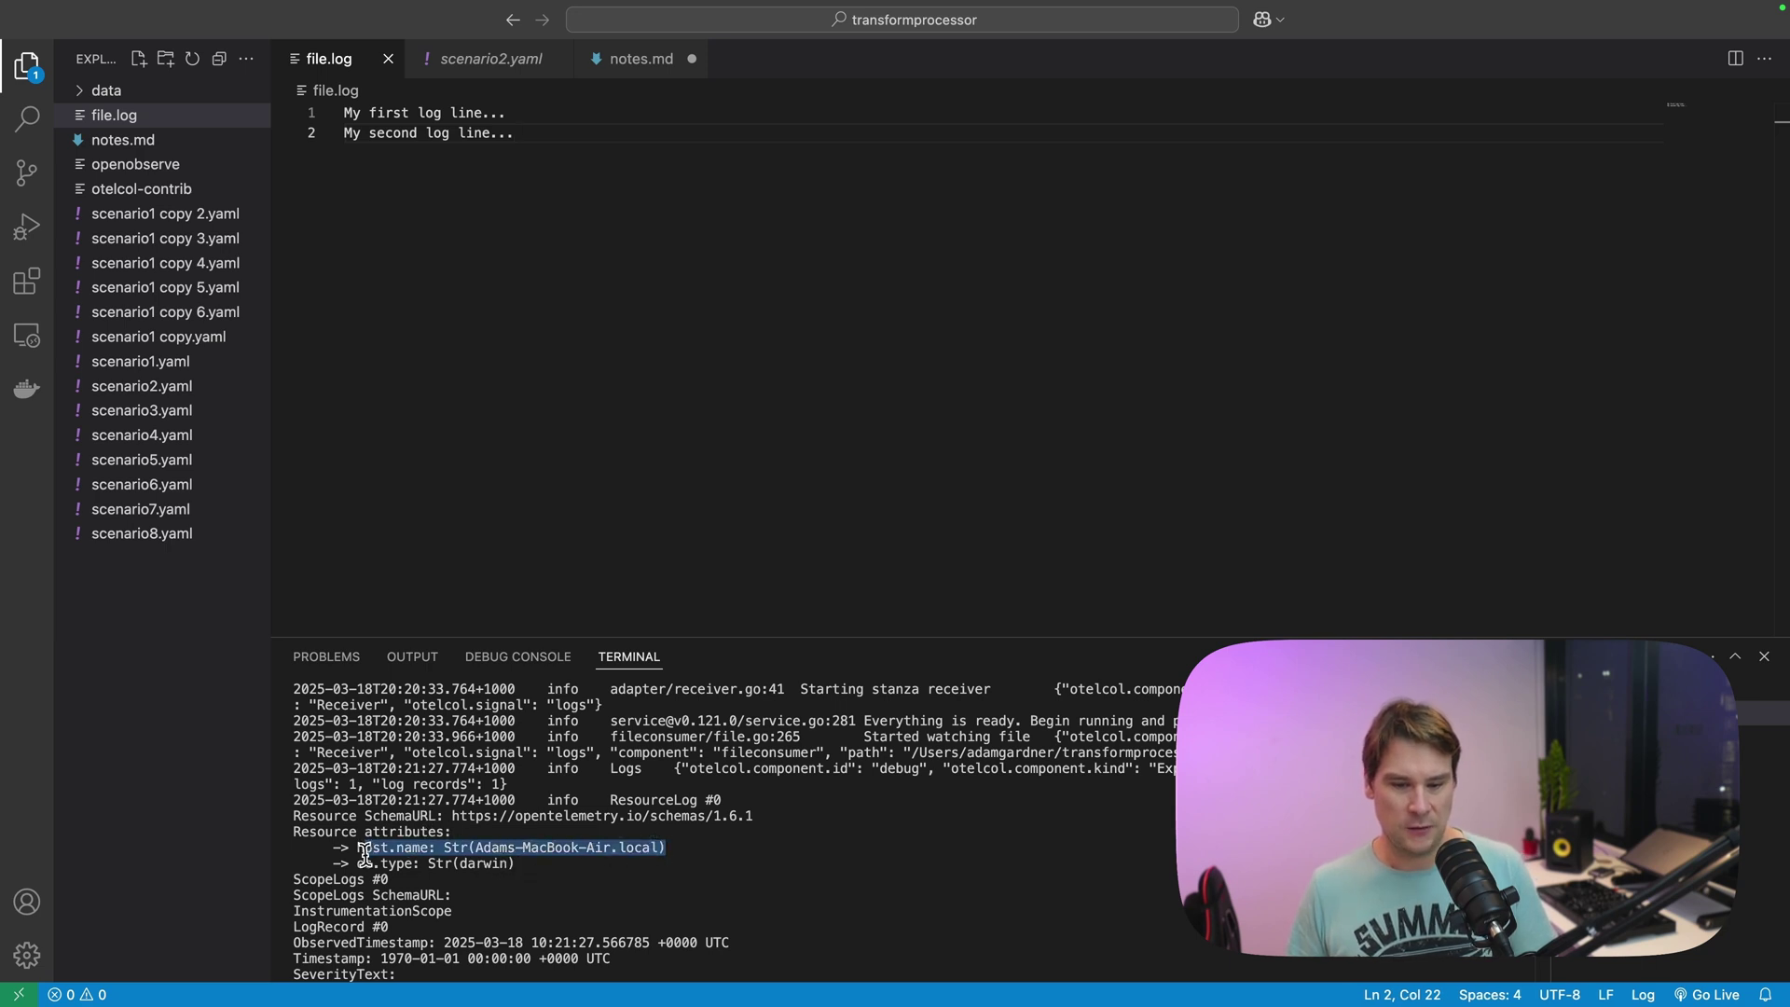
pyautogui.moveTo(518, 863); pyautogui.dragTo(345, 864)
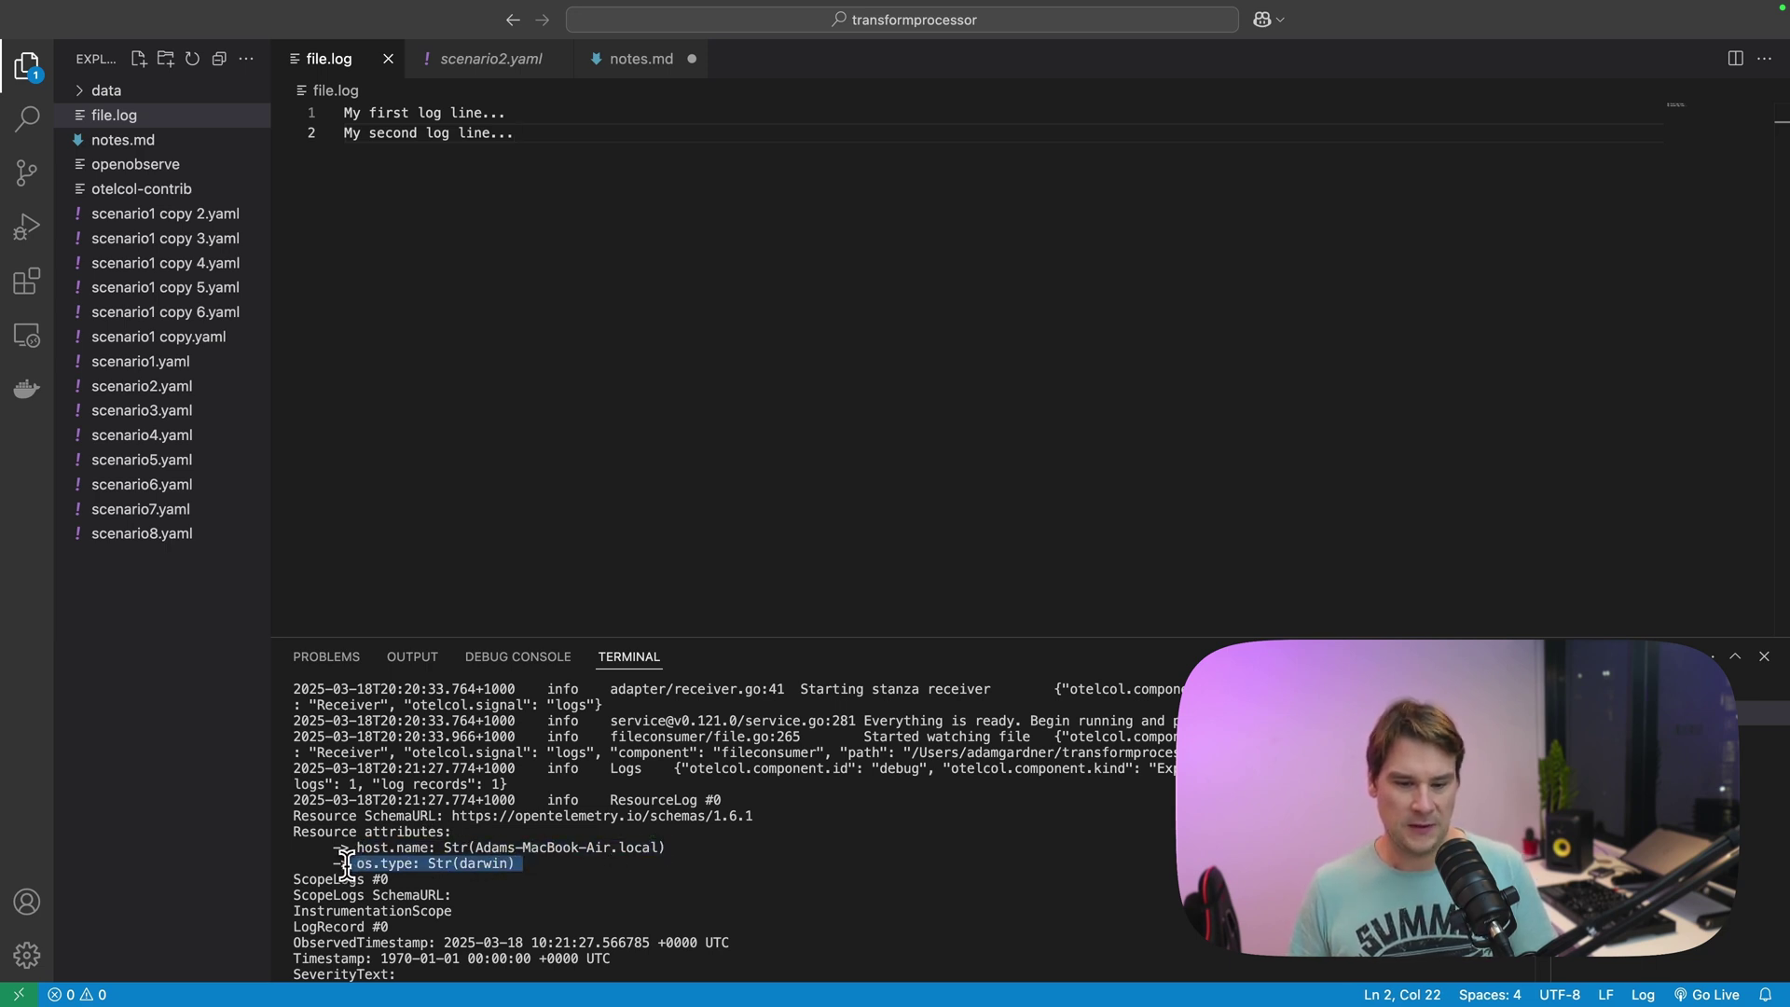
pyautogui.hotkey('ctrl', 'Right')
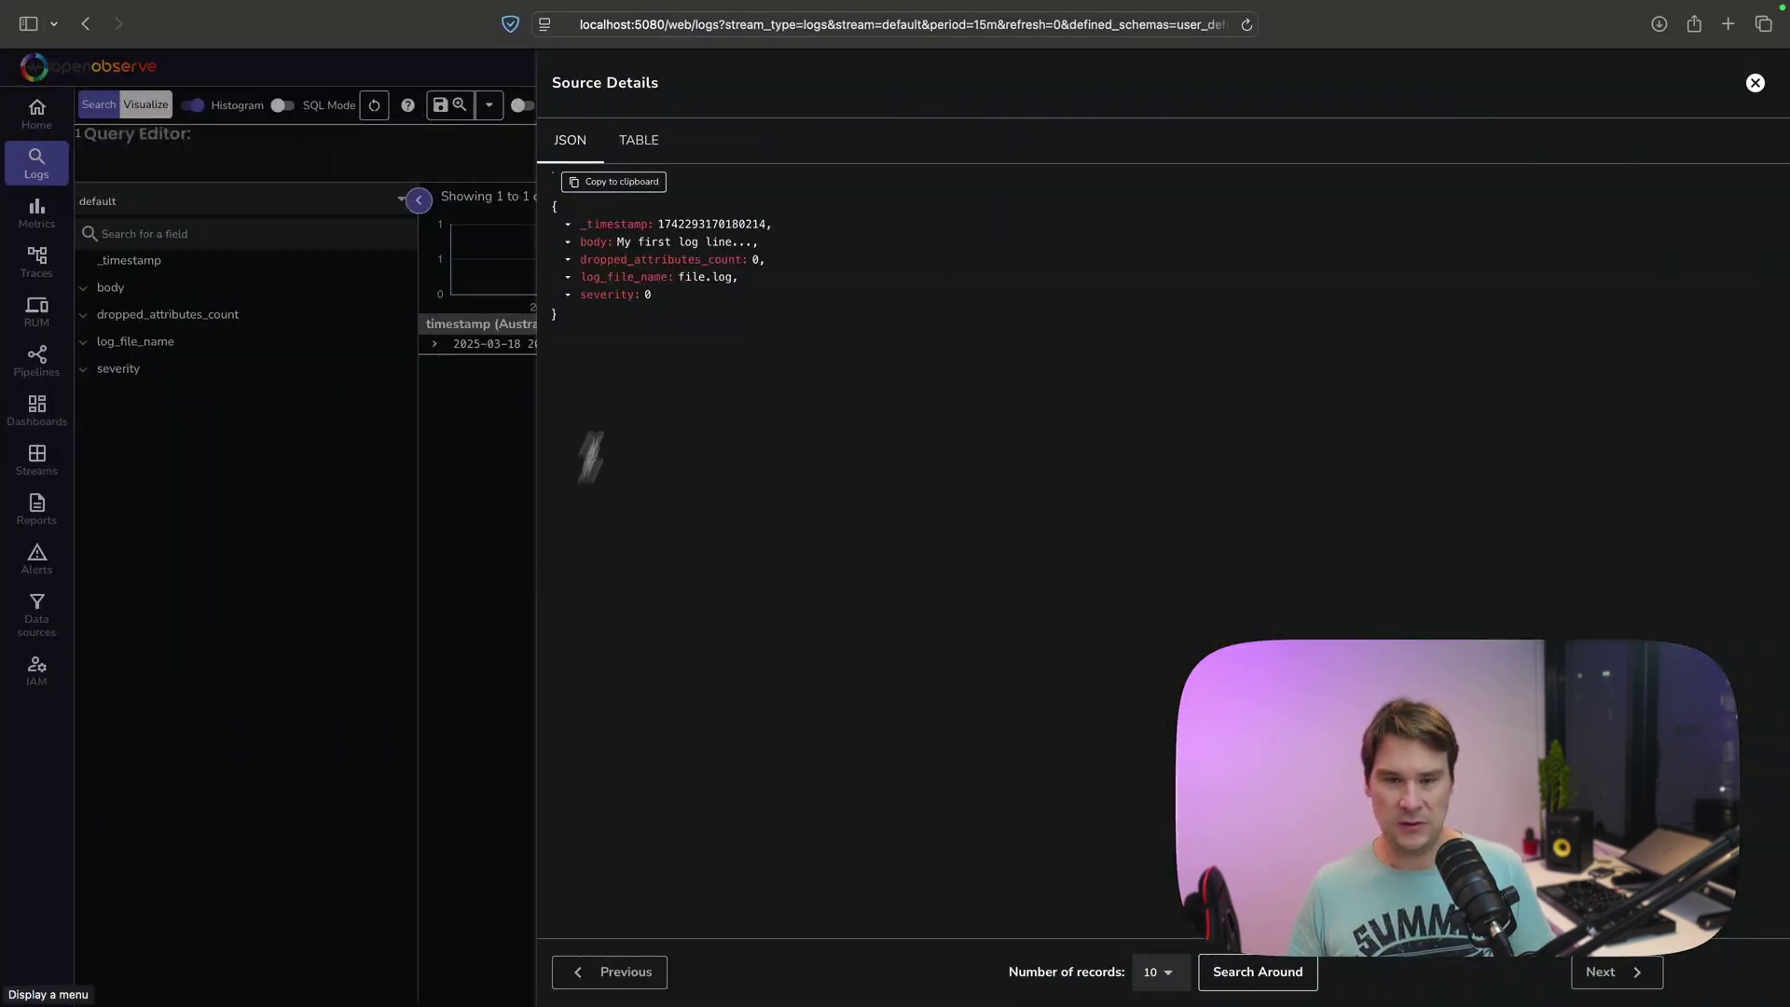
# Step: Close the old record's details and re-run the log query to fetch the second event
pyautogui.click(42, 134)
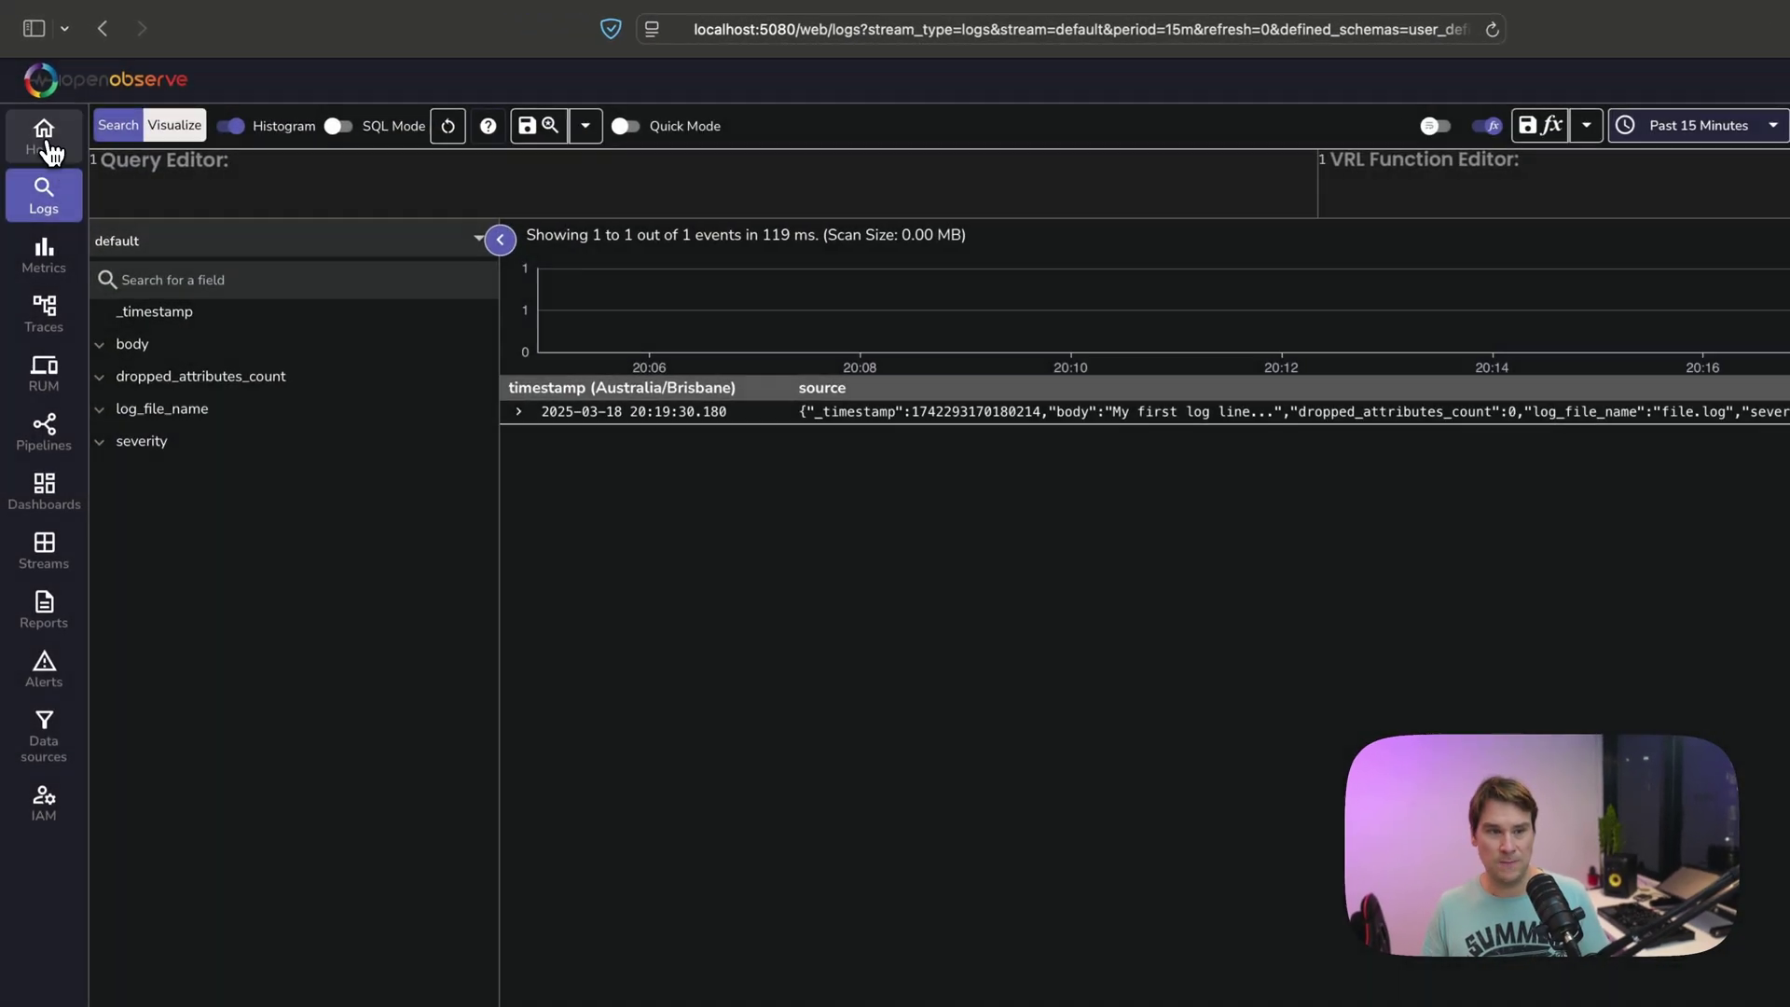
pyautogui.click(43, 186)
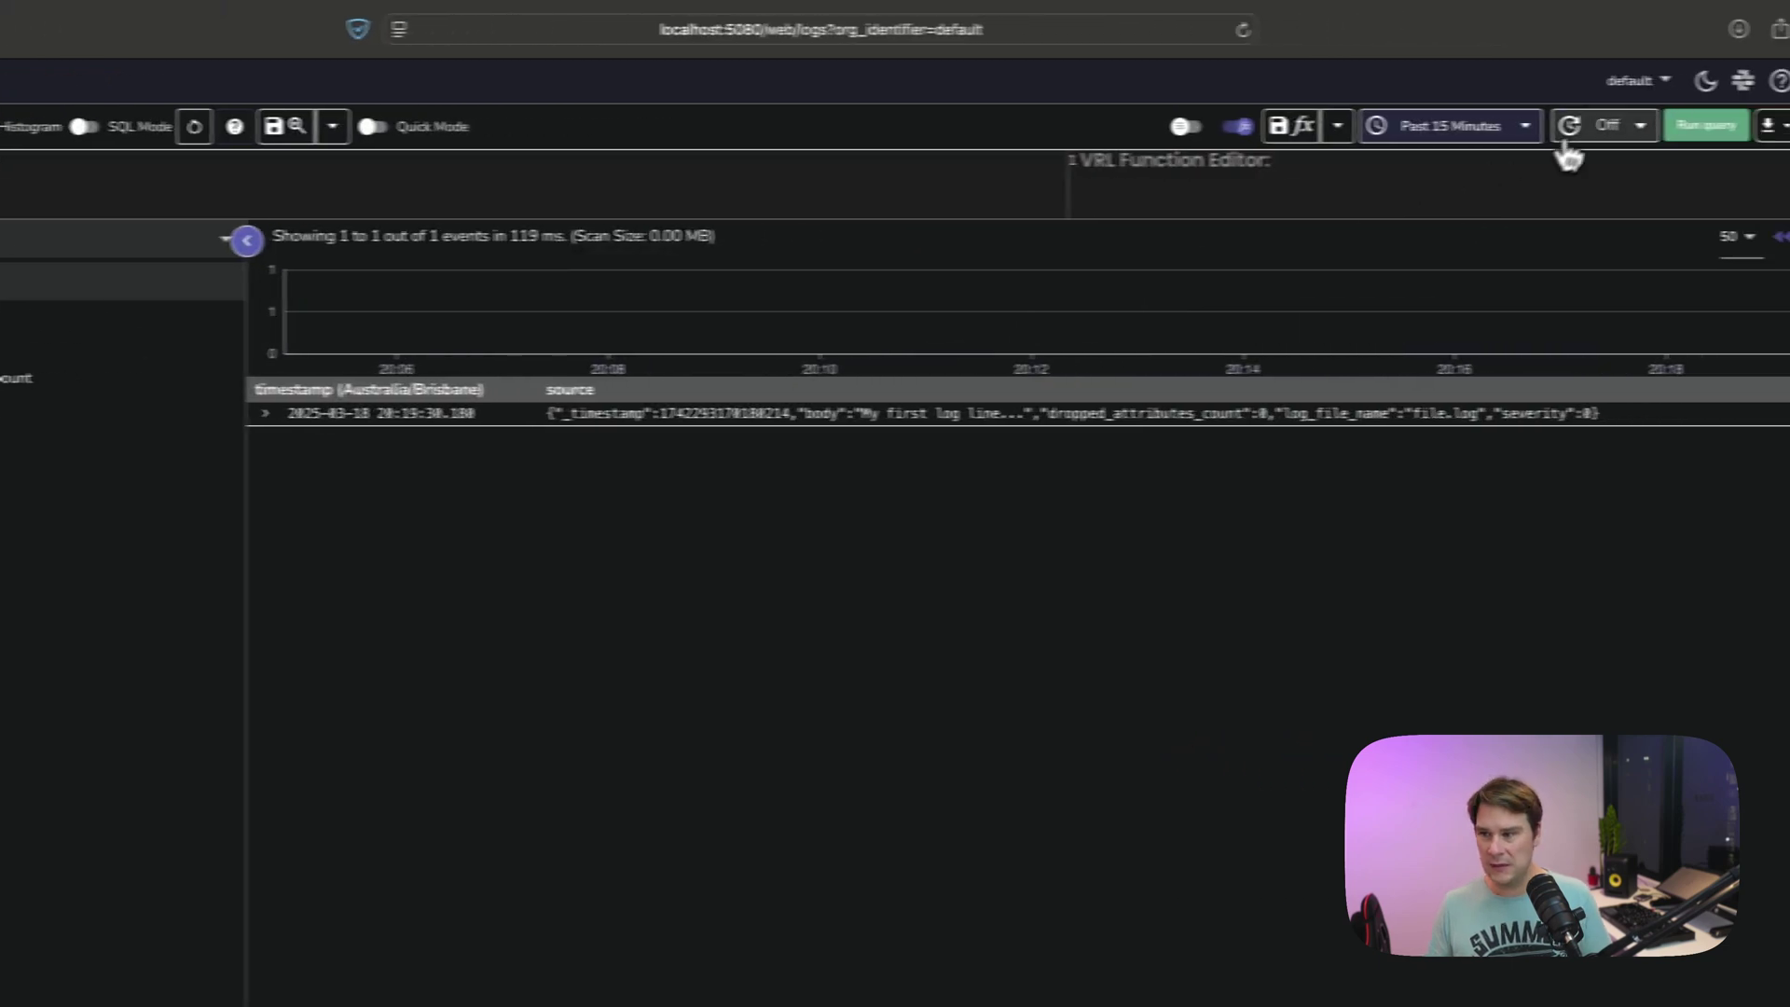
pyautogui.click(1679, 128)
pyautogui.click(870, 414)
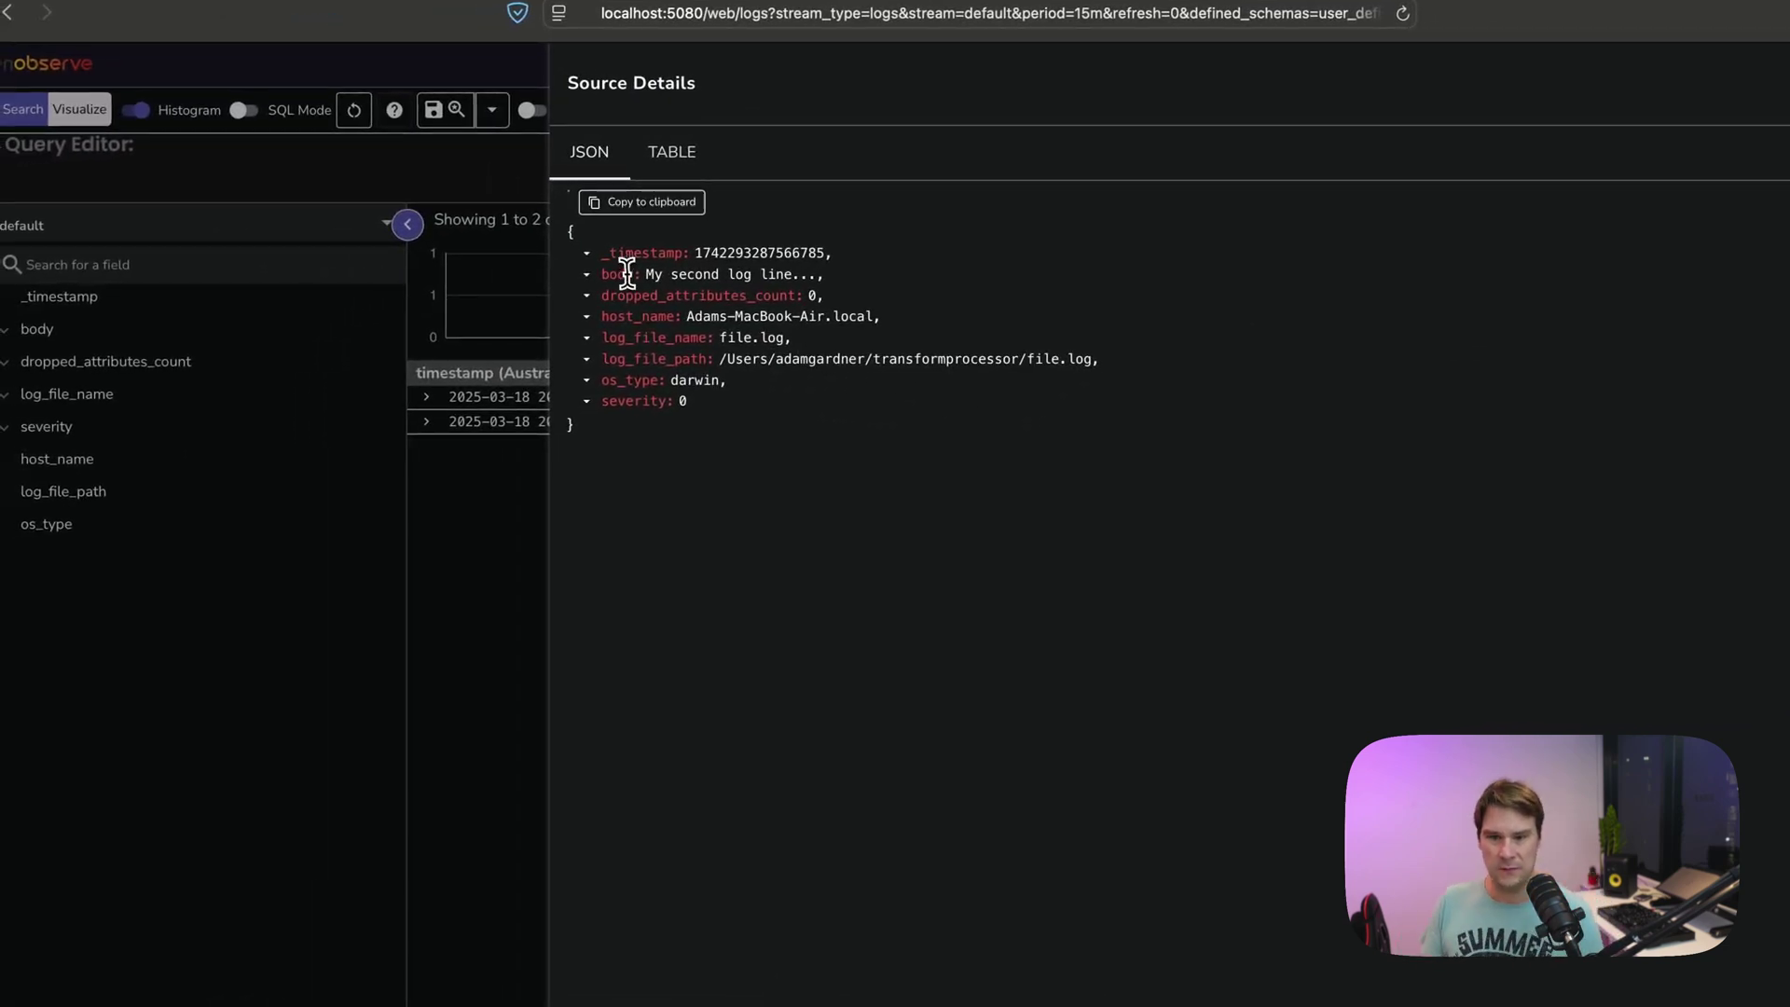
# Step: Highlight the second record's body, log_file_name, os_type darwin and host_name values
pyautogui.moveTo(645, 274); pyautogui.dragTo(775, 274)
pyautogui.moveTo(720, 337); pyautogui.dragTo(1130, 359)
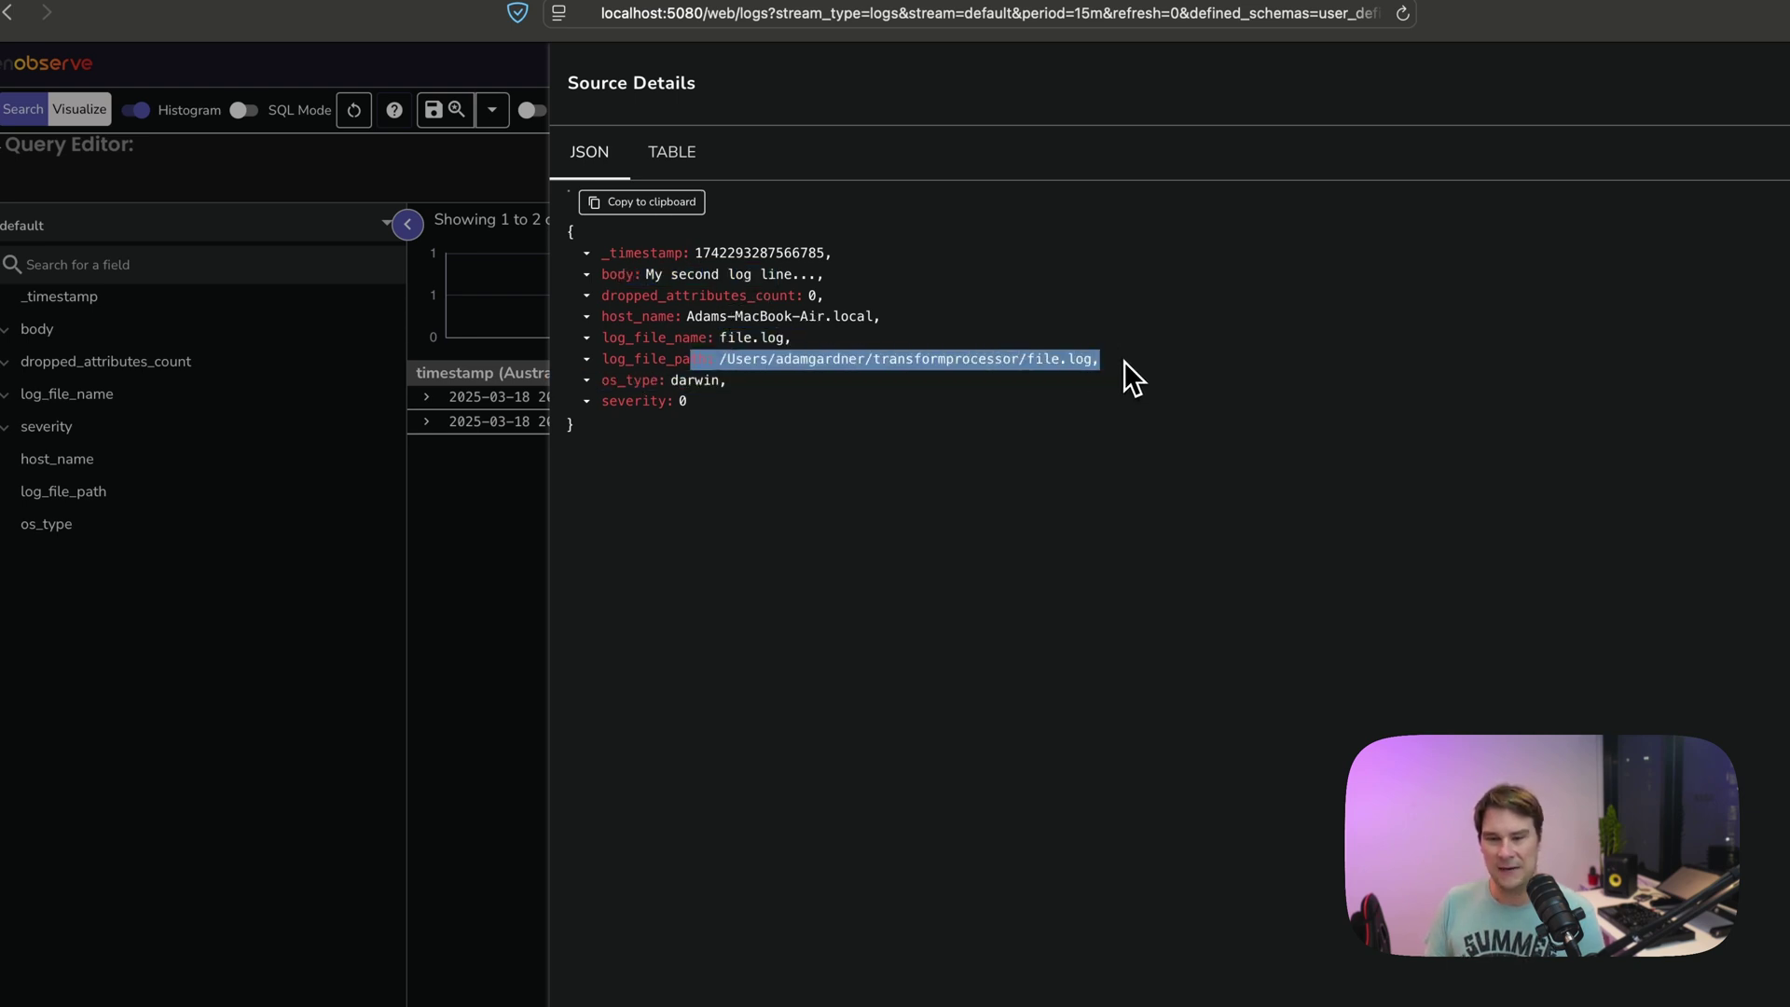
pyautogui.moveTo(639, 381); pyautogui.dragTo(713, 380)
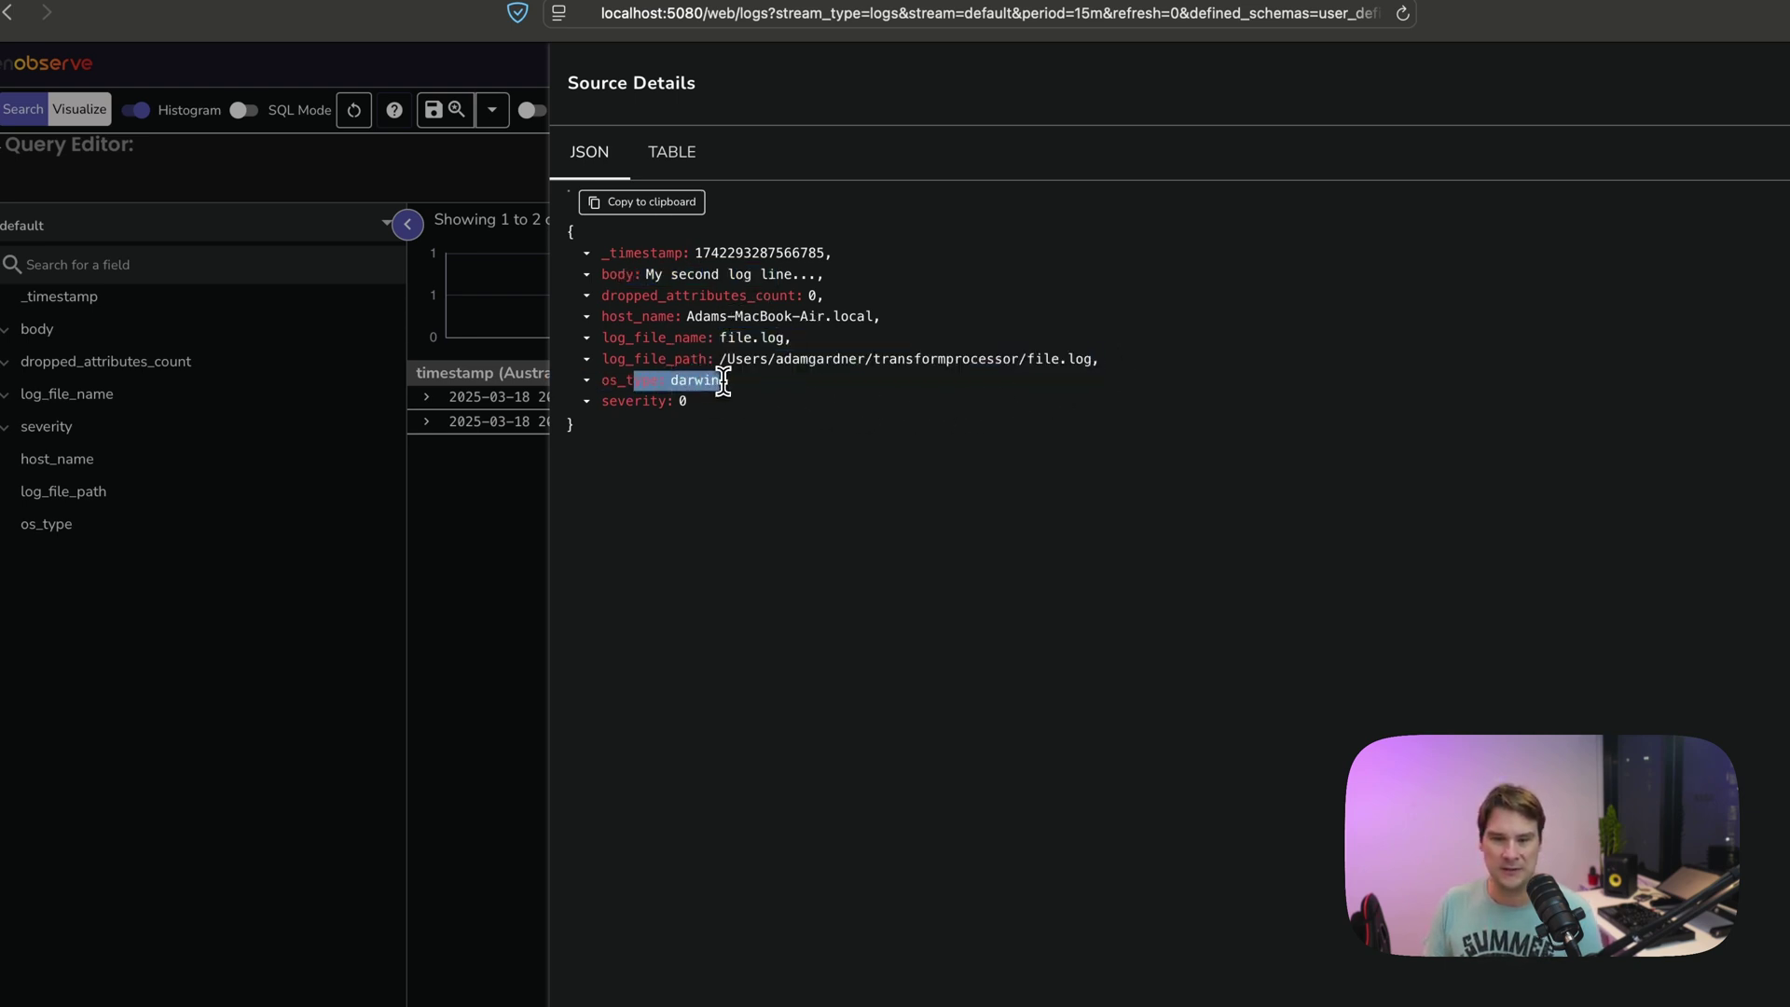
pyautogui.moveTo(669, 316); pyautogui.dragTo(898, 316)
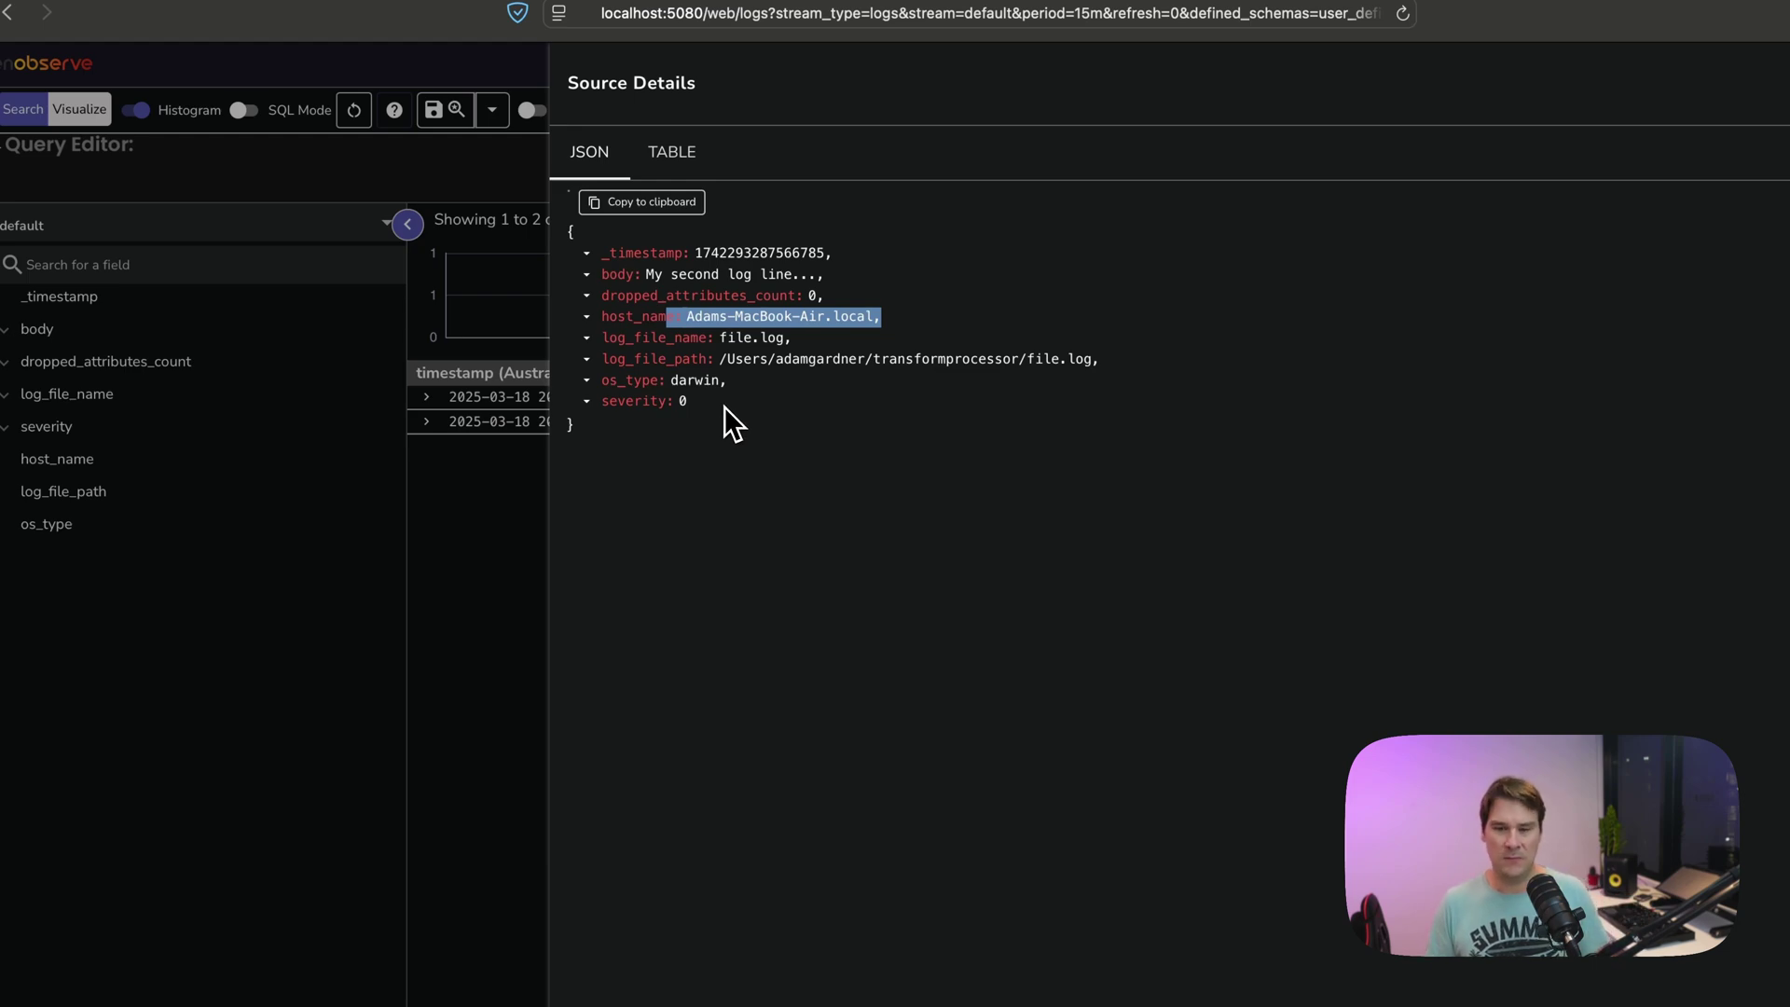
# Step: Compare the second record's 2025 ObservedTimestamp with its 1970-01-01 Timestamp in the collector output
pyautogui.press('super+Tab')
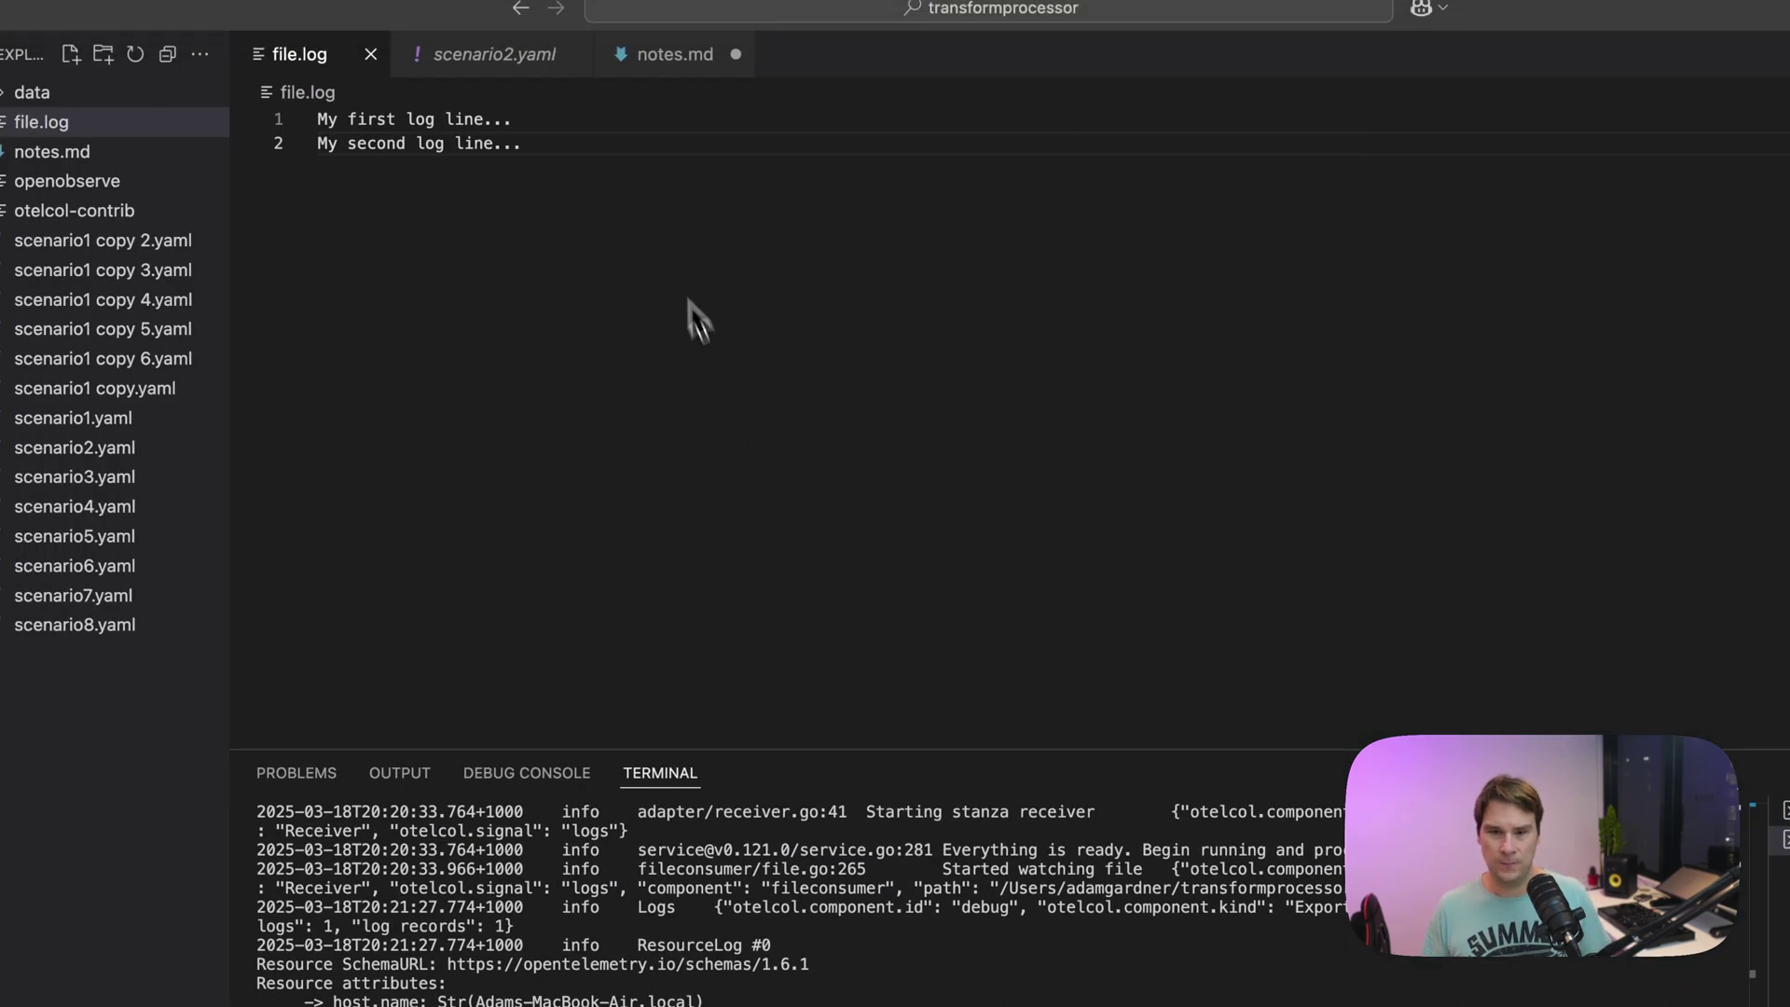
pyautogui.click(675, 56)
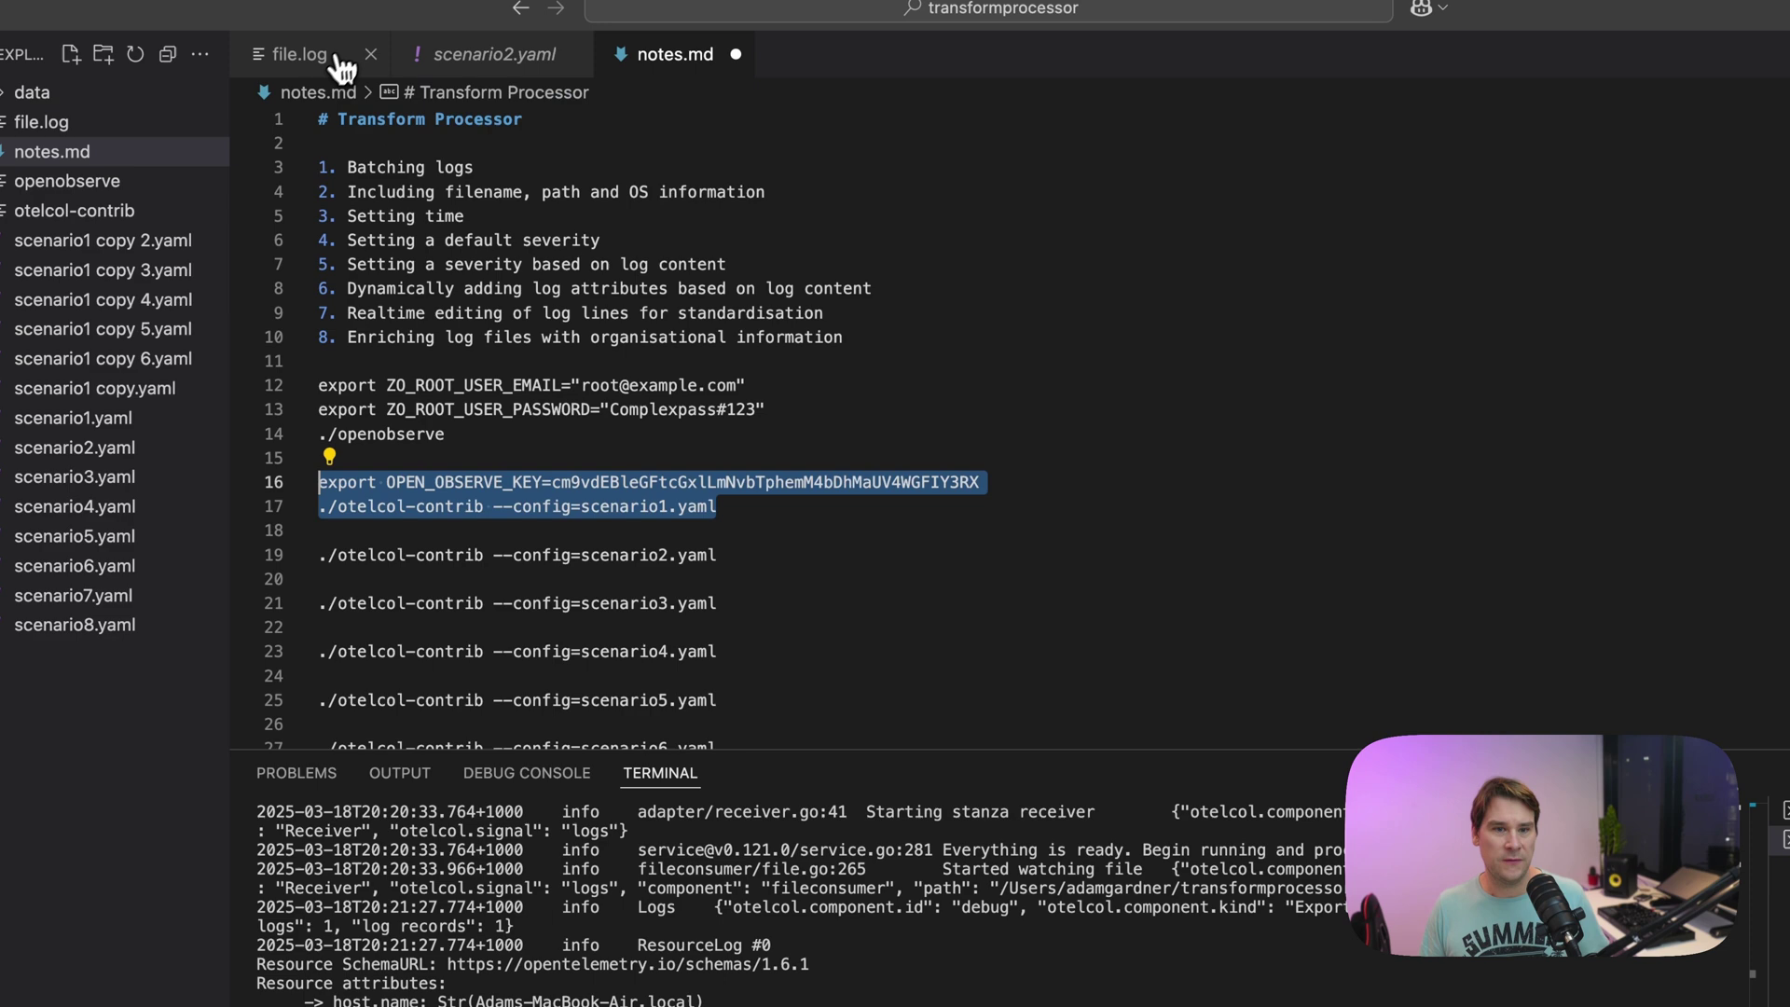
pyautogui.click(783, 867)
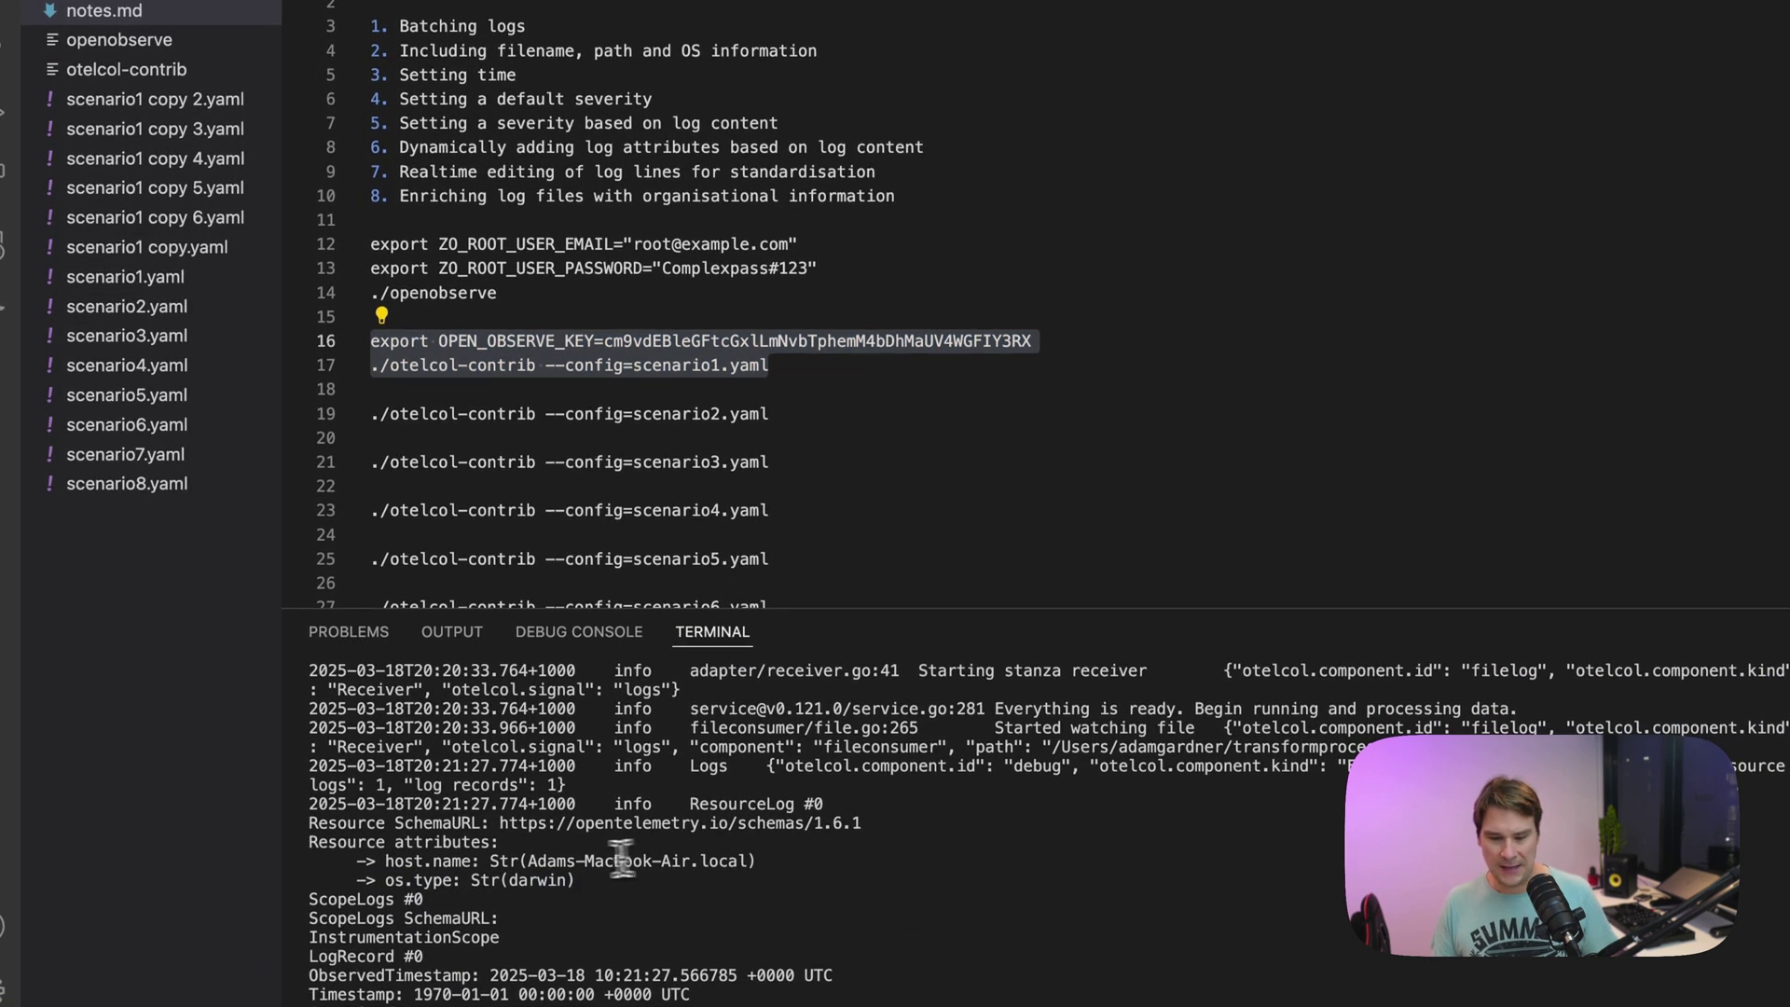
pyautogui.scroll(-3, 630, 854)
pyautogui.scroll(-2, 560, 868)
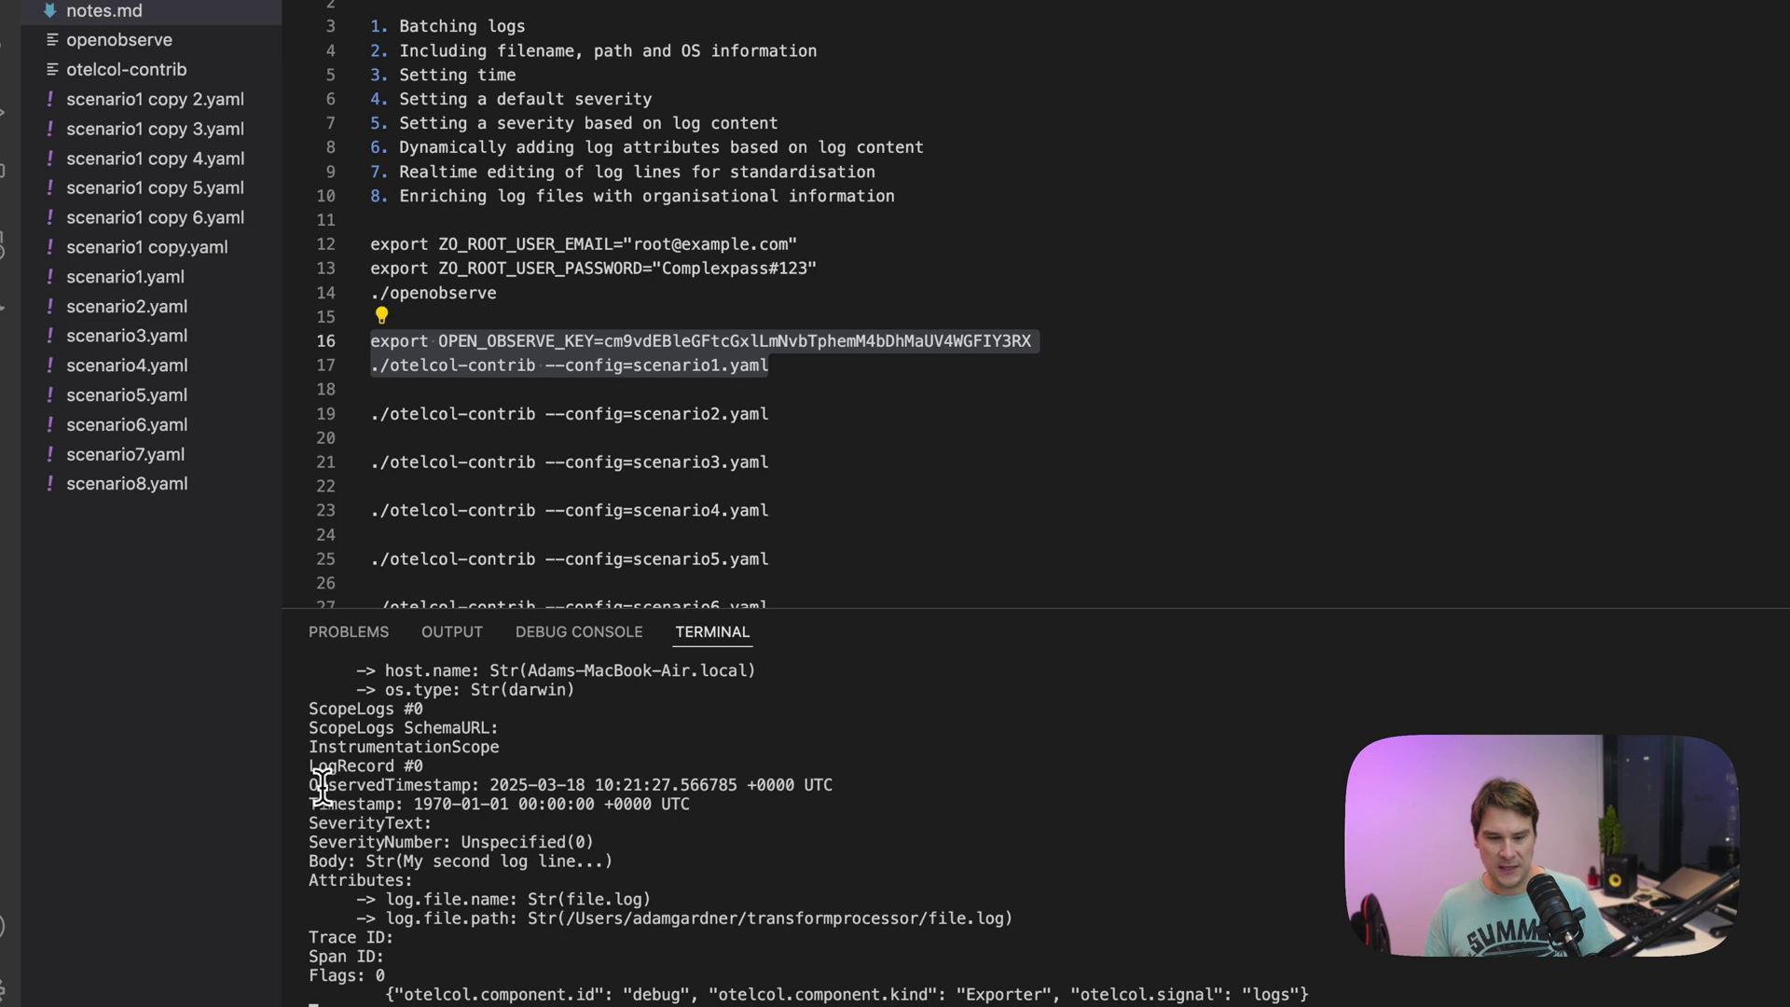
pyautogui.moveTo(310, 785); pyautogui.dragTo(839, 785)
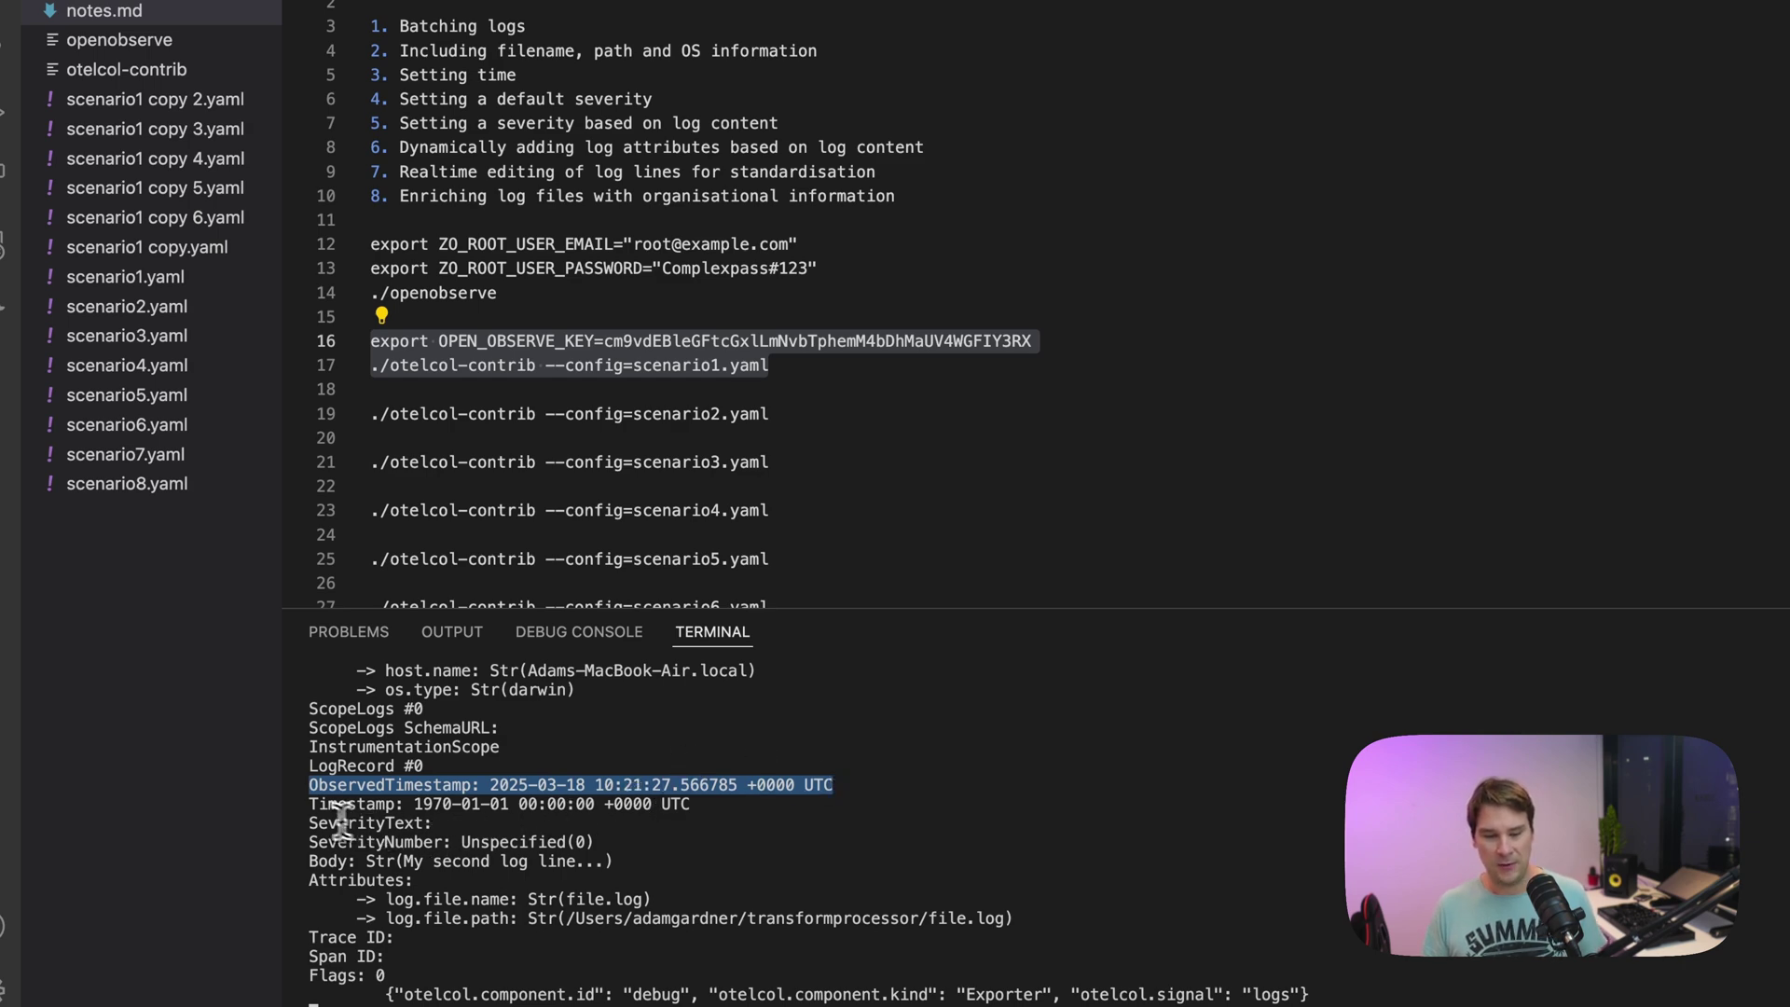
pyautogui.moveTo(312, 805); pyautogui.dragTo(777, 807)
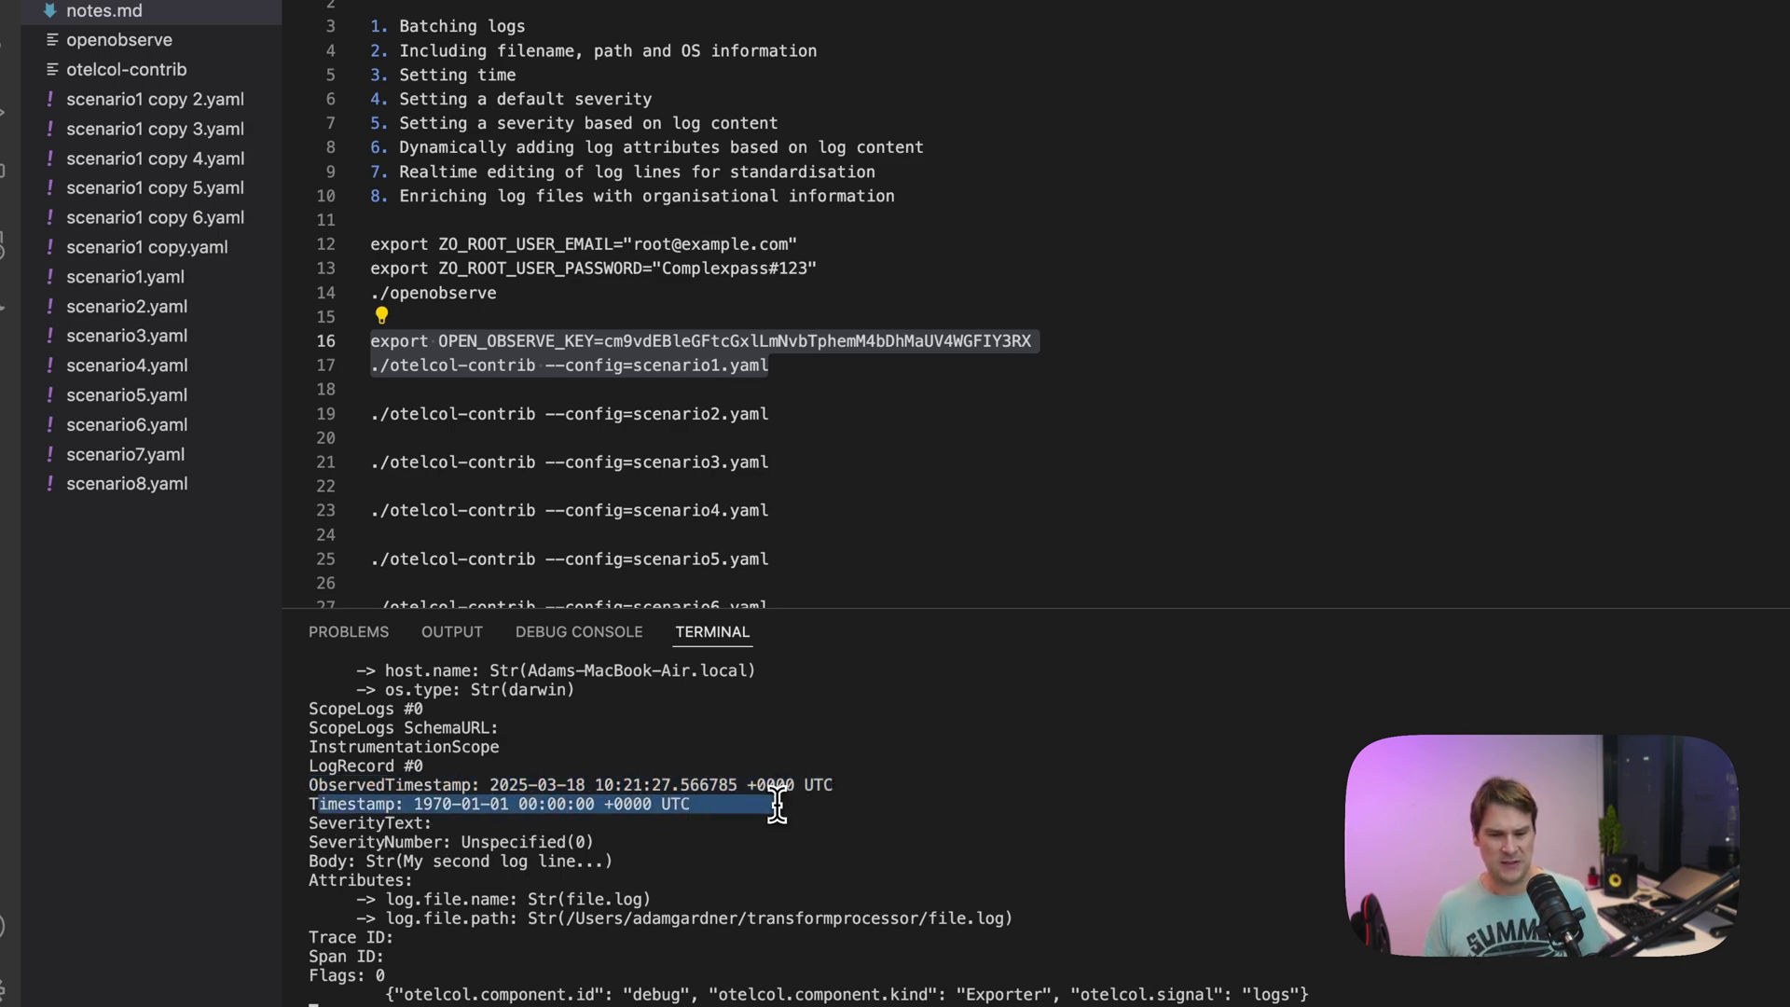
pyautogui.click(400, 70)
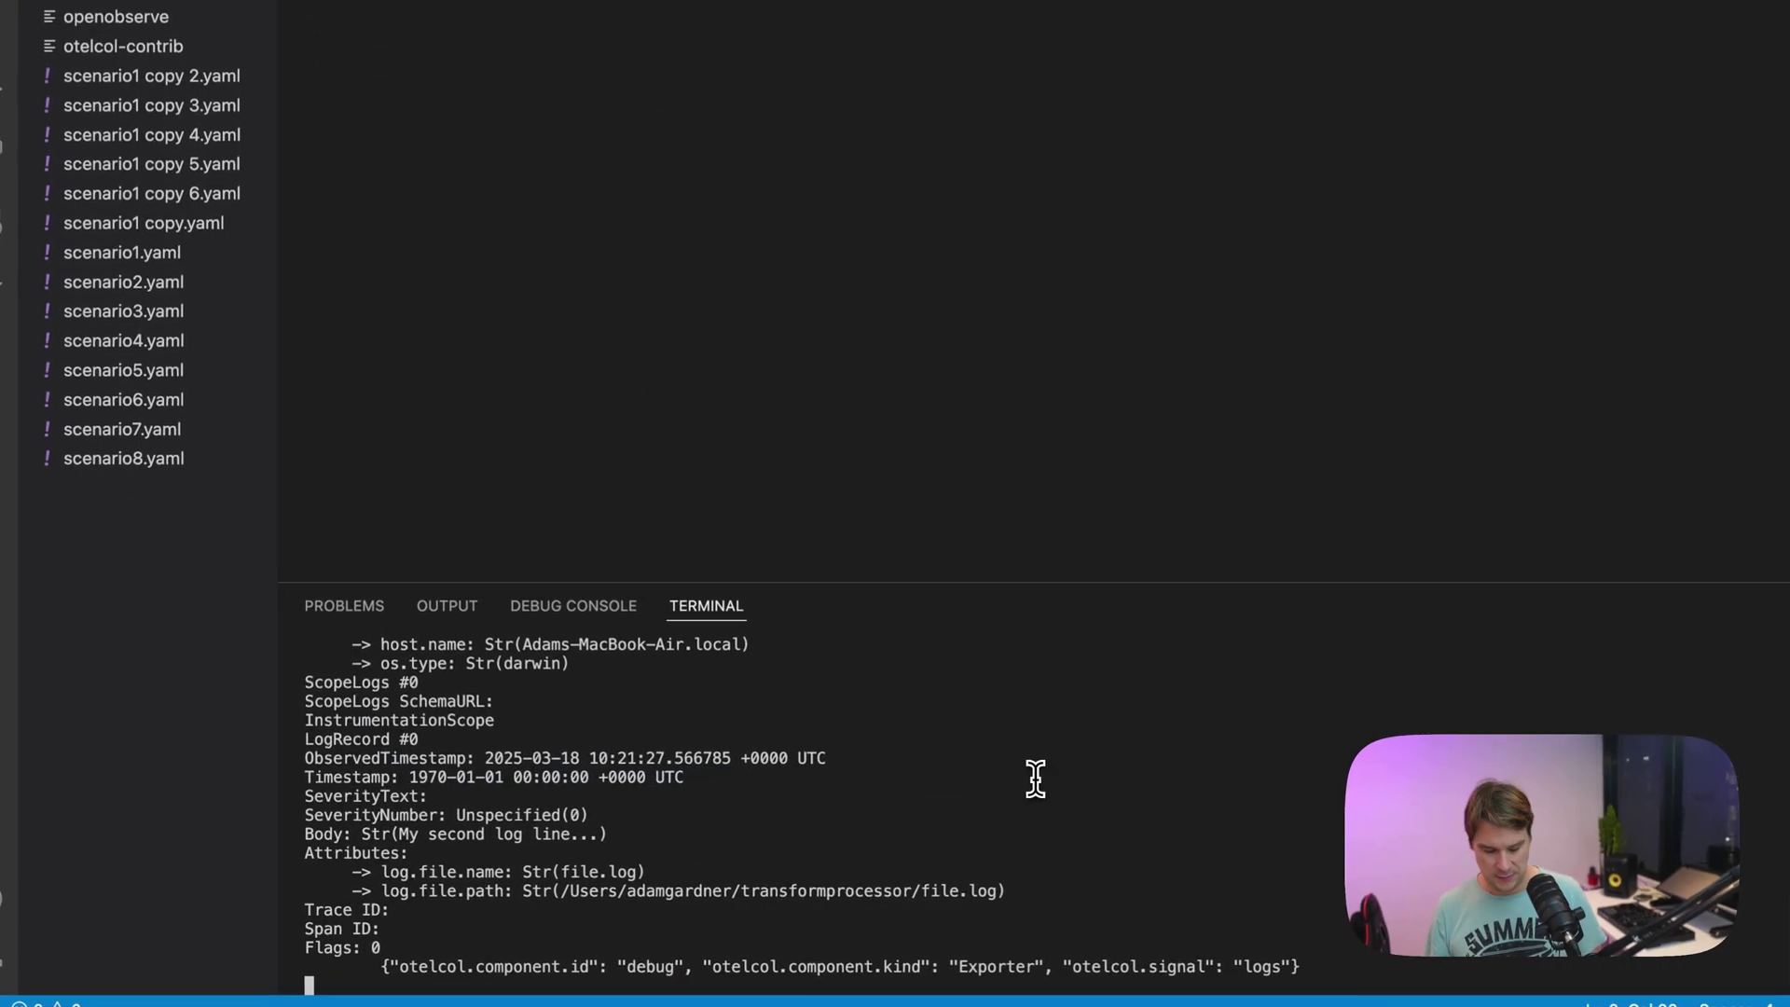
# Step: Relaunch the collector with scenario3.yaml and review its transform processor's log.time statement
pyautogui.hotkey('ctrl', 'c')
pyautogui.press('Up')
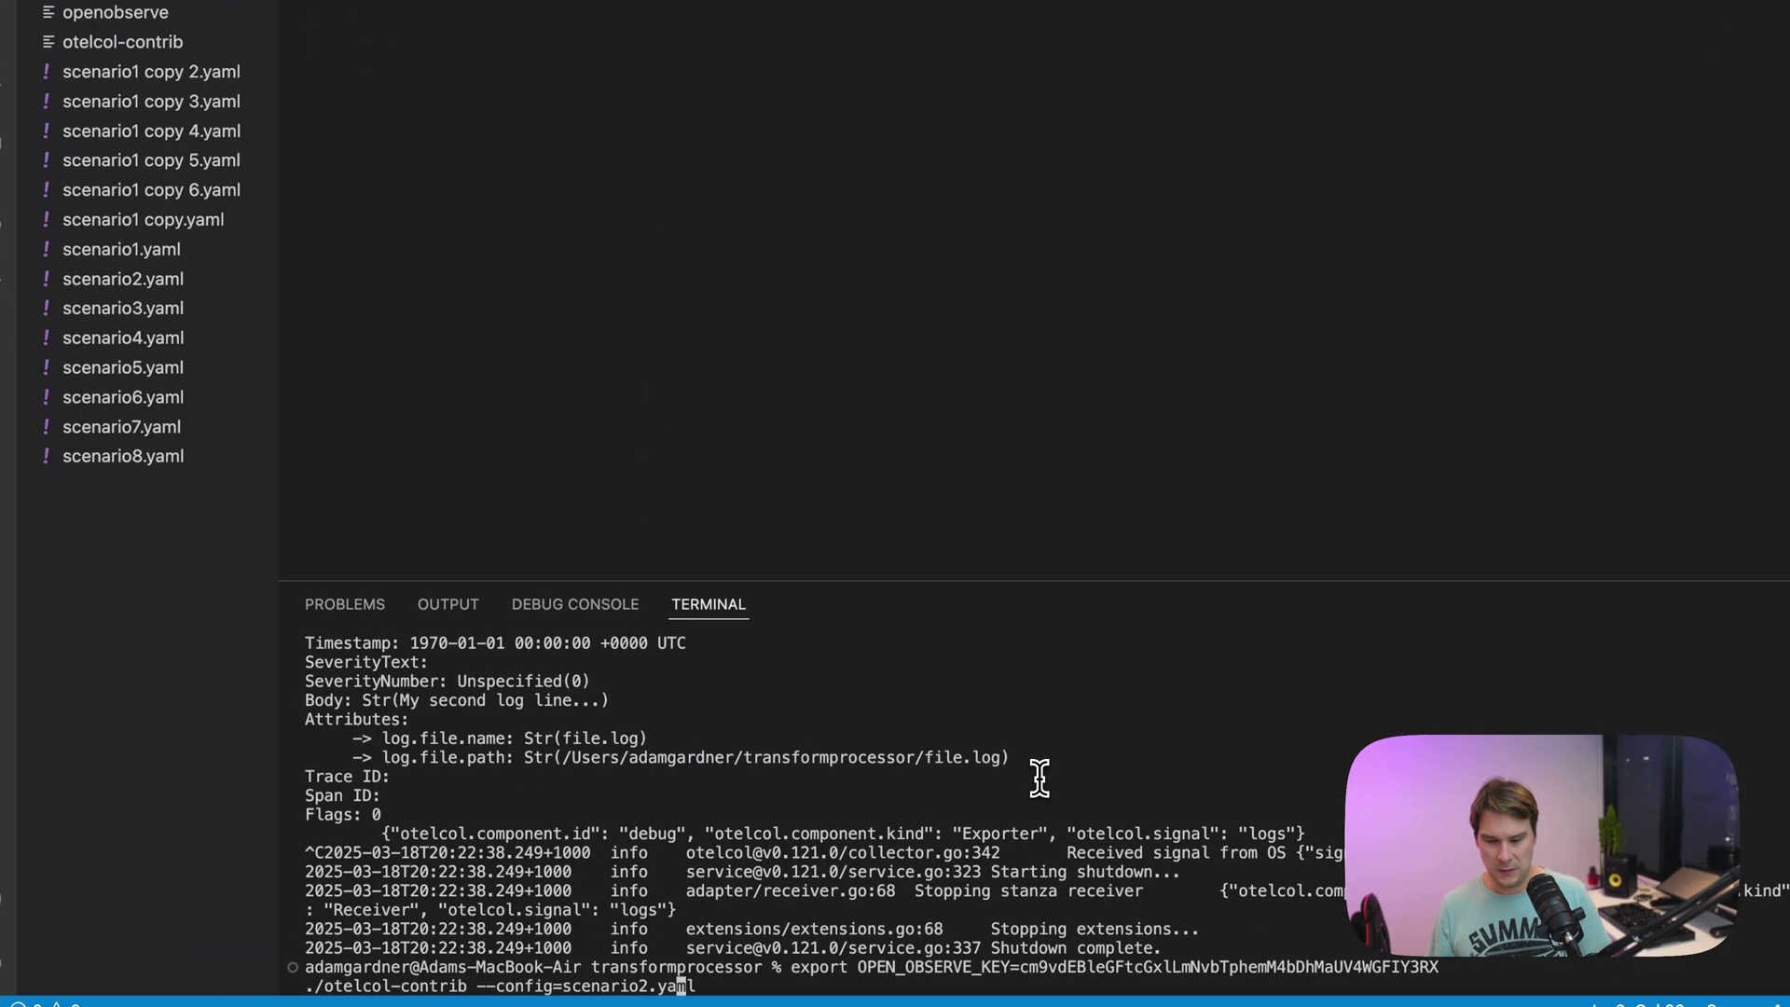
pyautogui.press('Return')
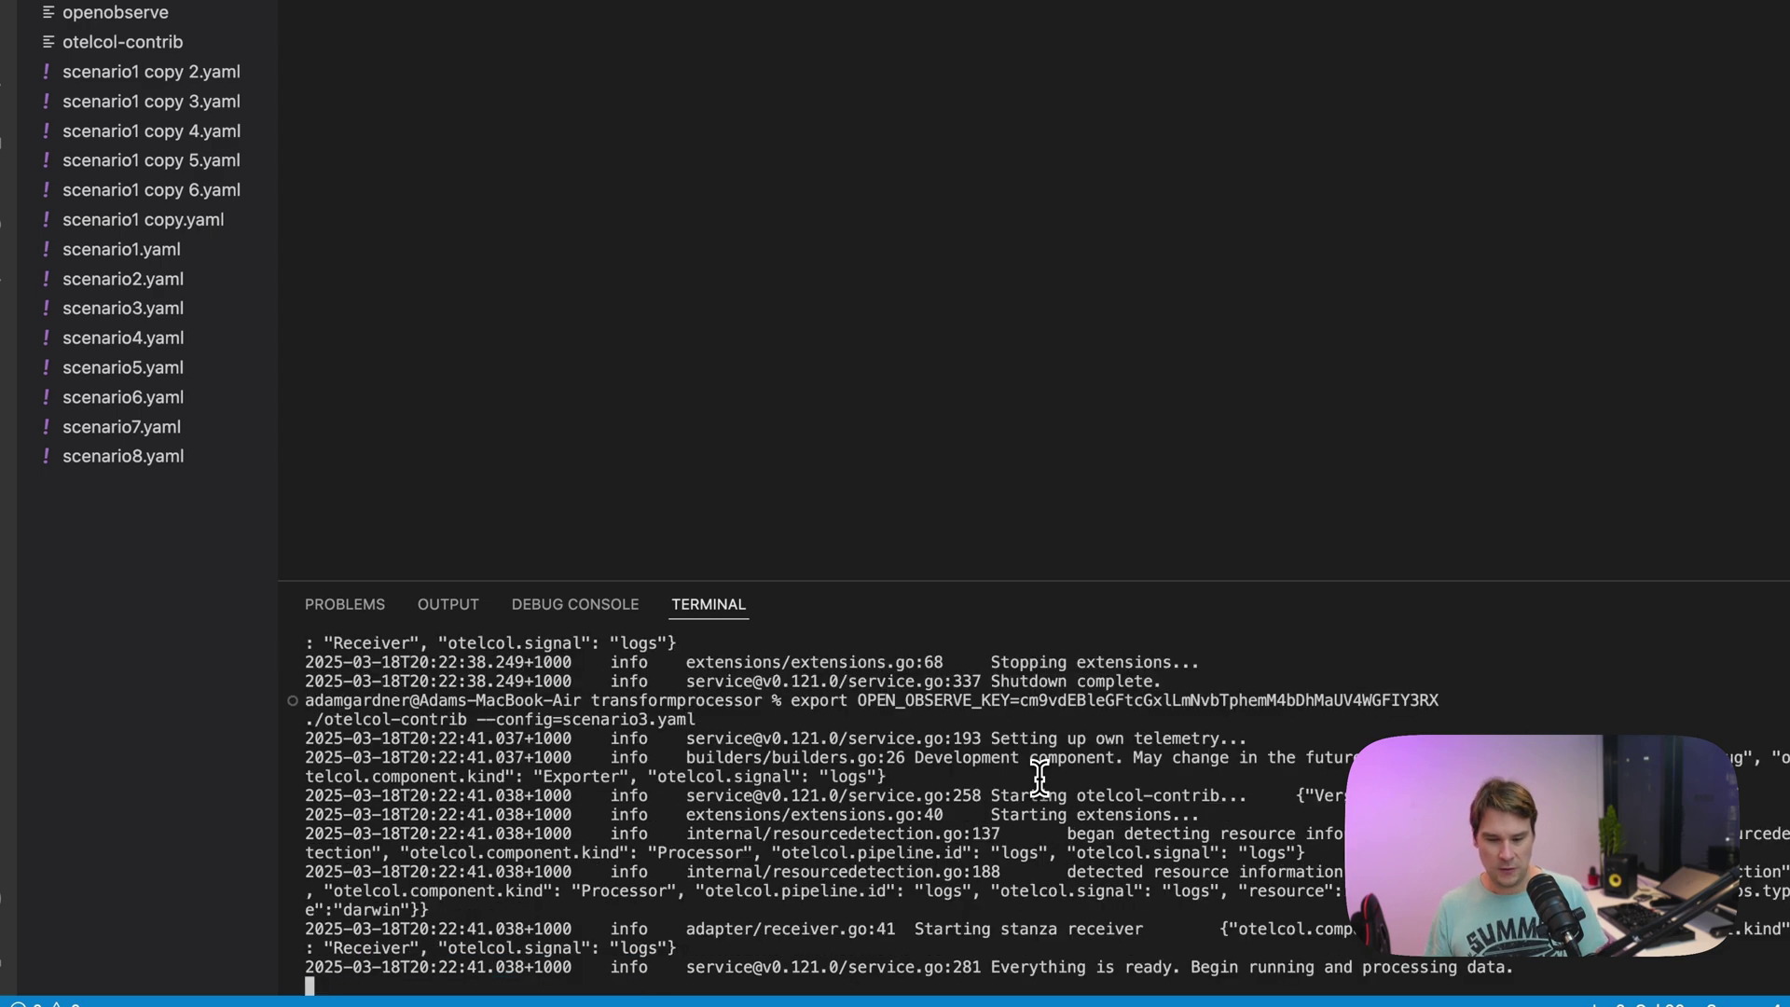
pyautogui.click(123, 308)
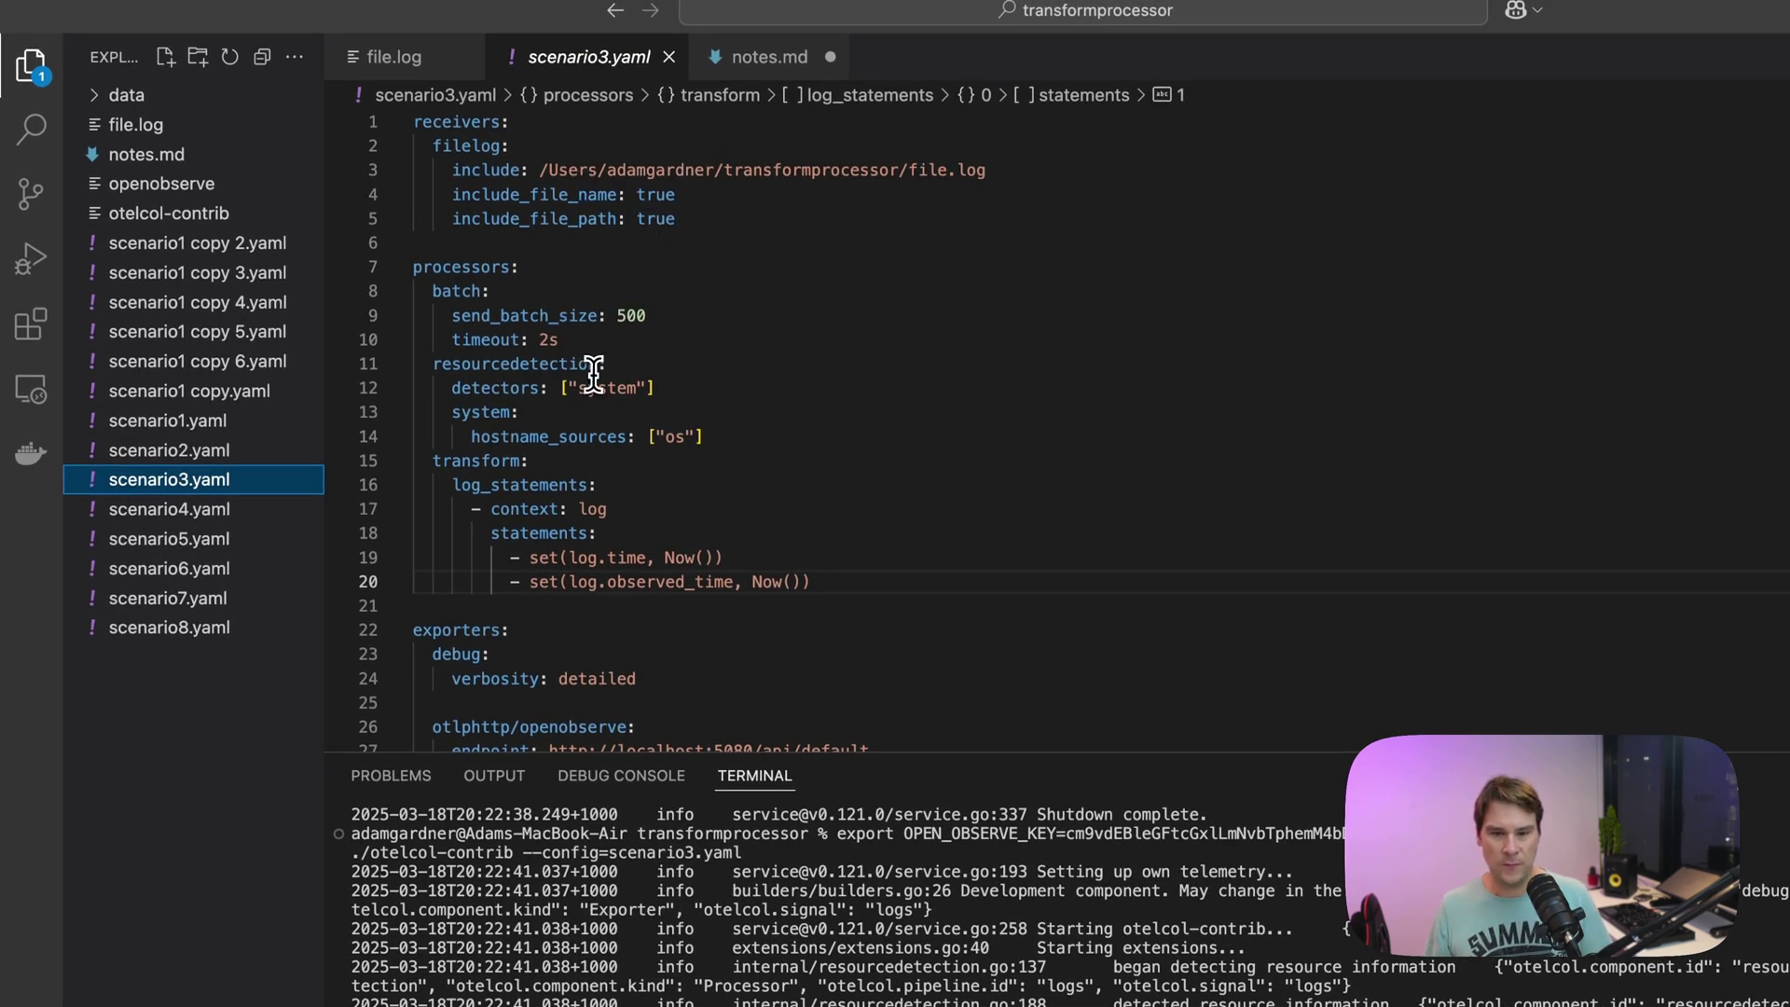
pyautogui.scroll(-4, 567, 364)
pyautogui.doubleClick(468, 278)
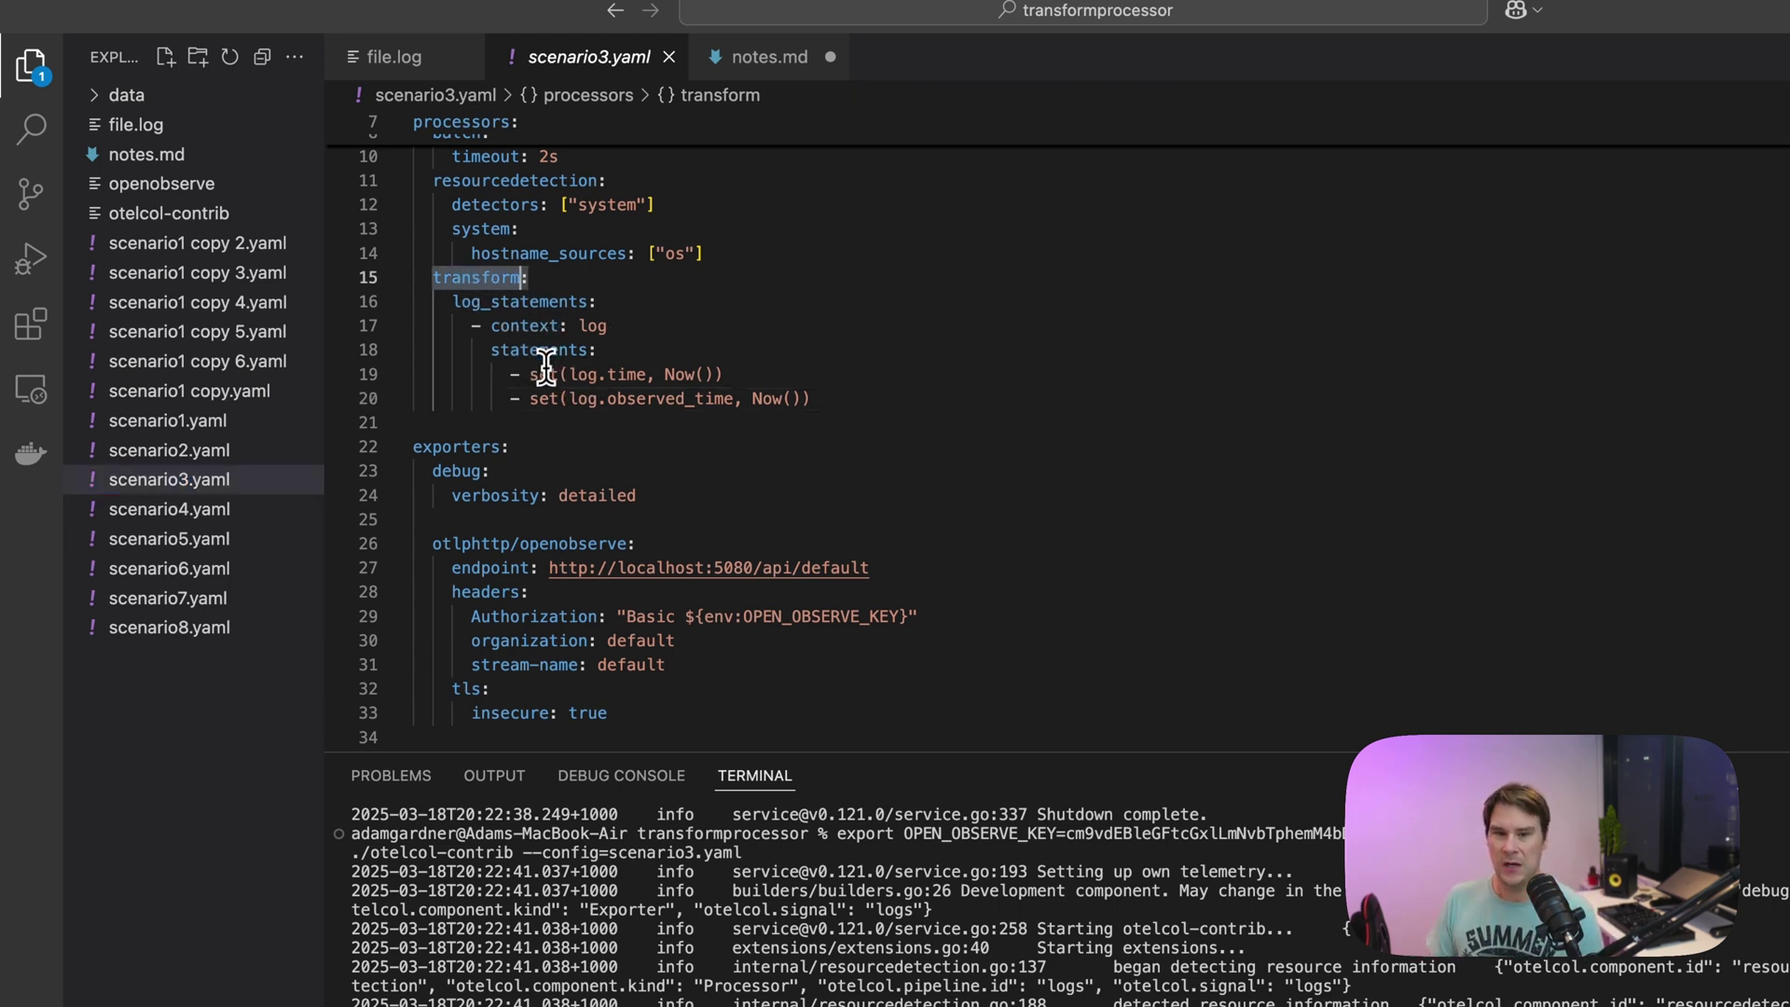
pyautogui.moveTo(562, 375); pyautogui.dragTo(679, 373)
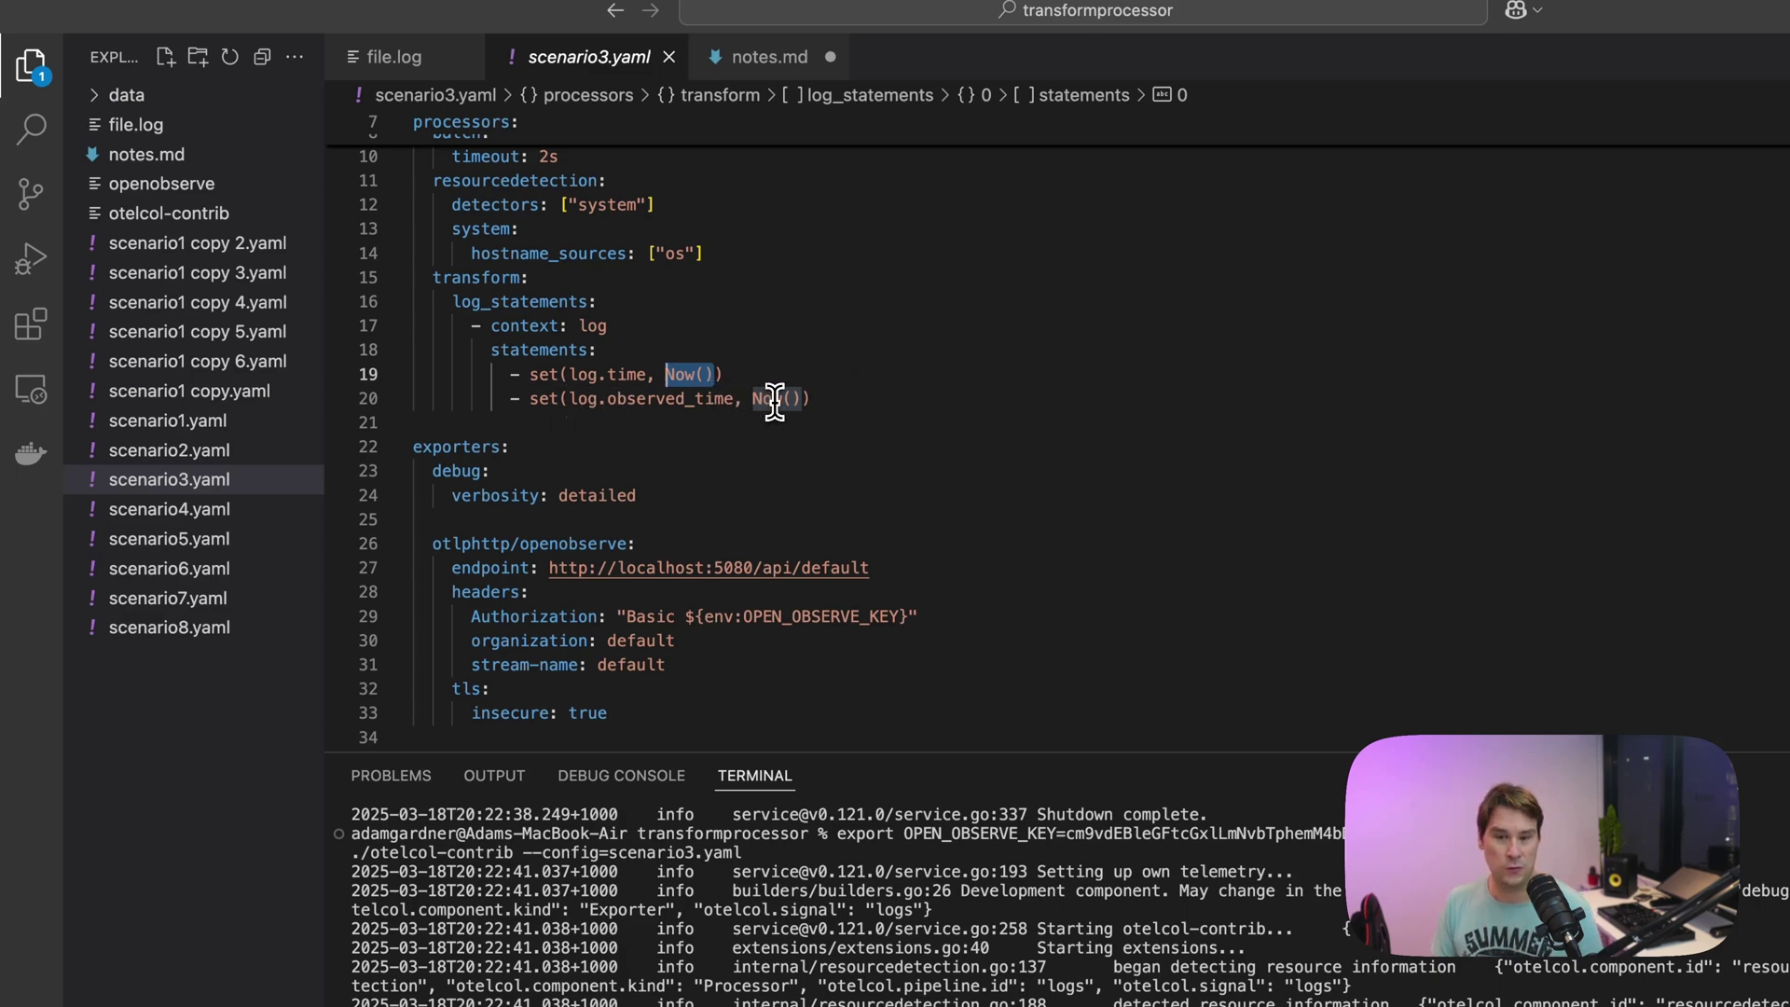
# Step: Add the line 'My third log line...', check its 2025 timestamps, and stop the collector
pyautogui.click(332, 58)
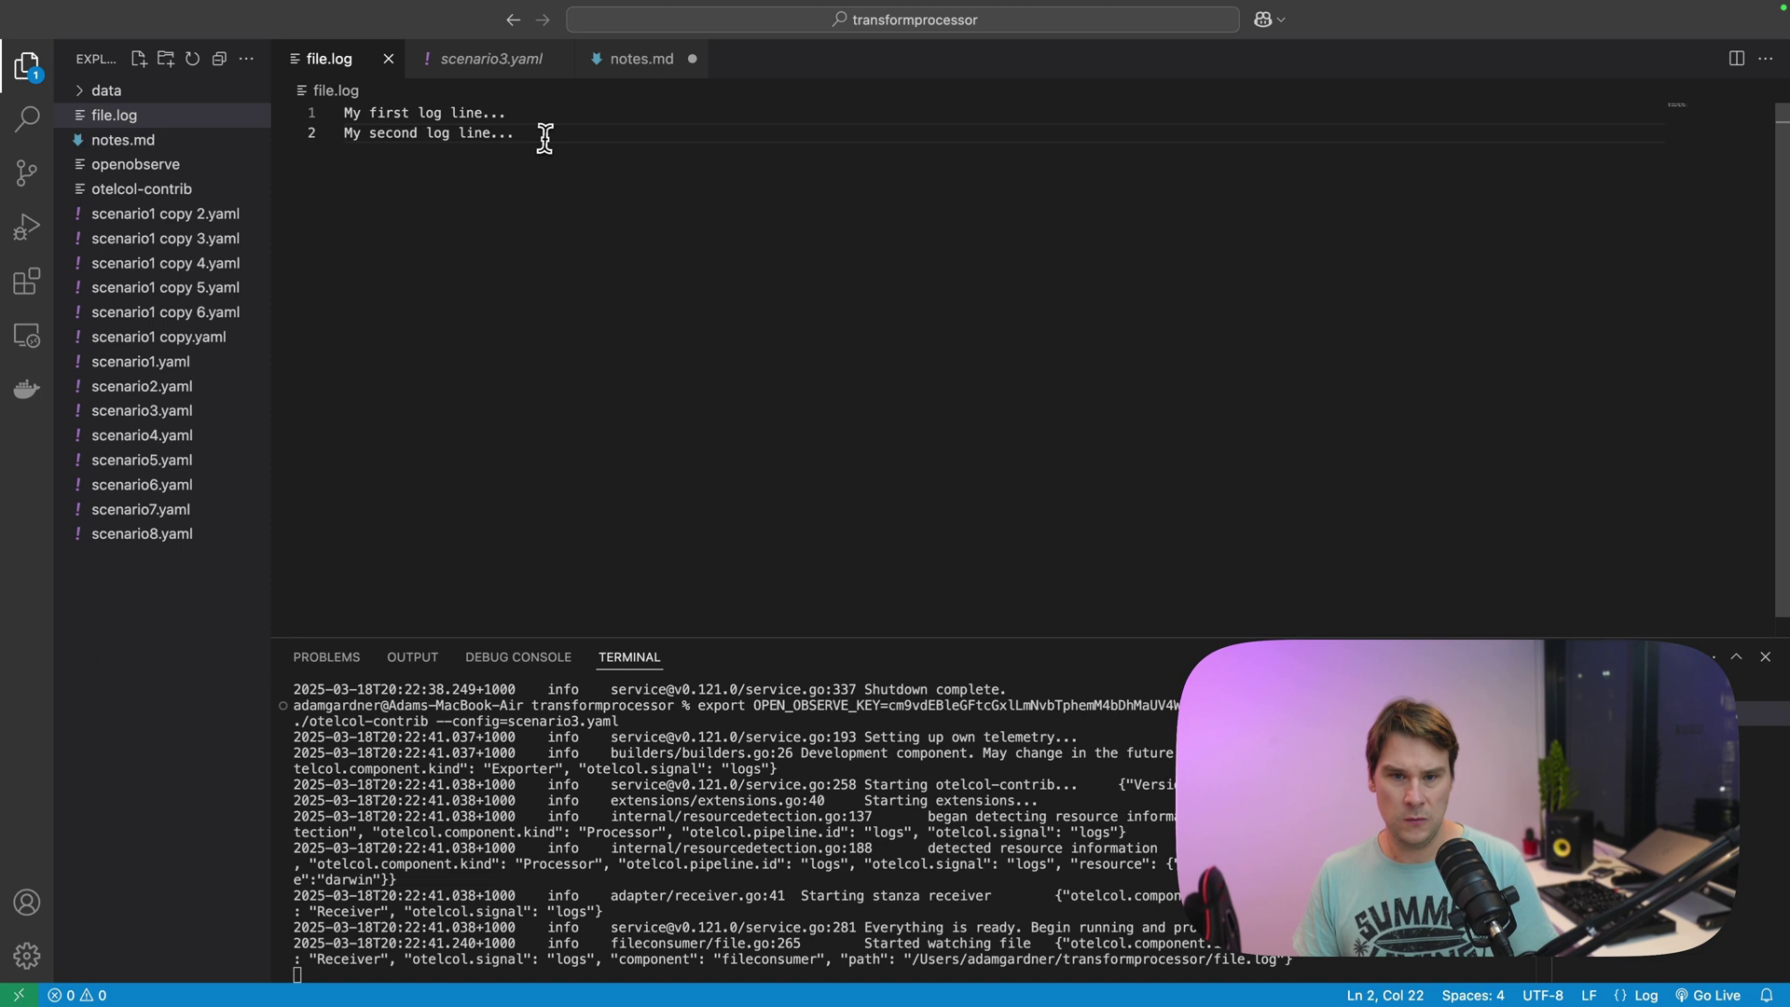
pyautogui.press('Return')
pyautogui.write('My third')
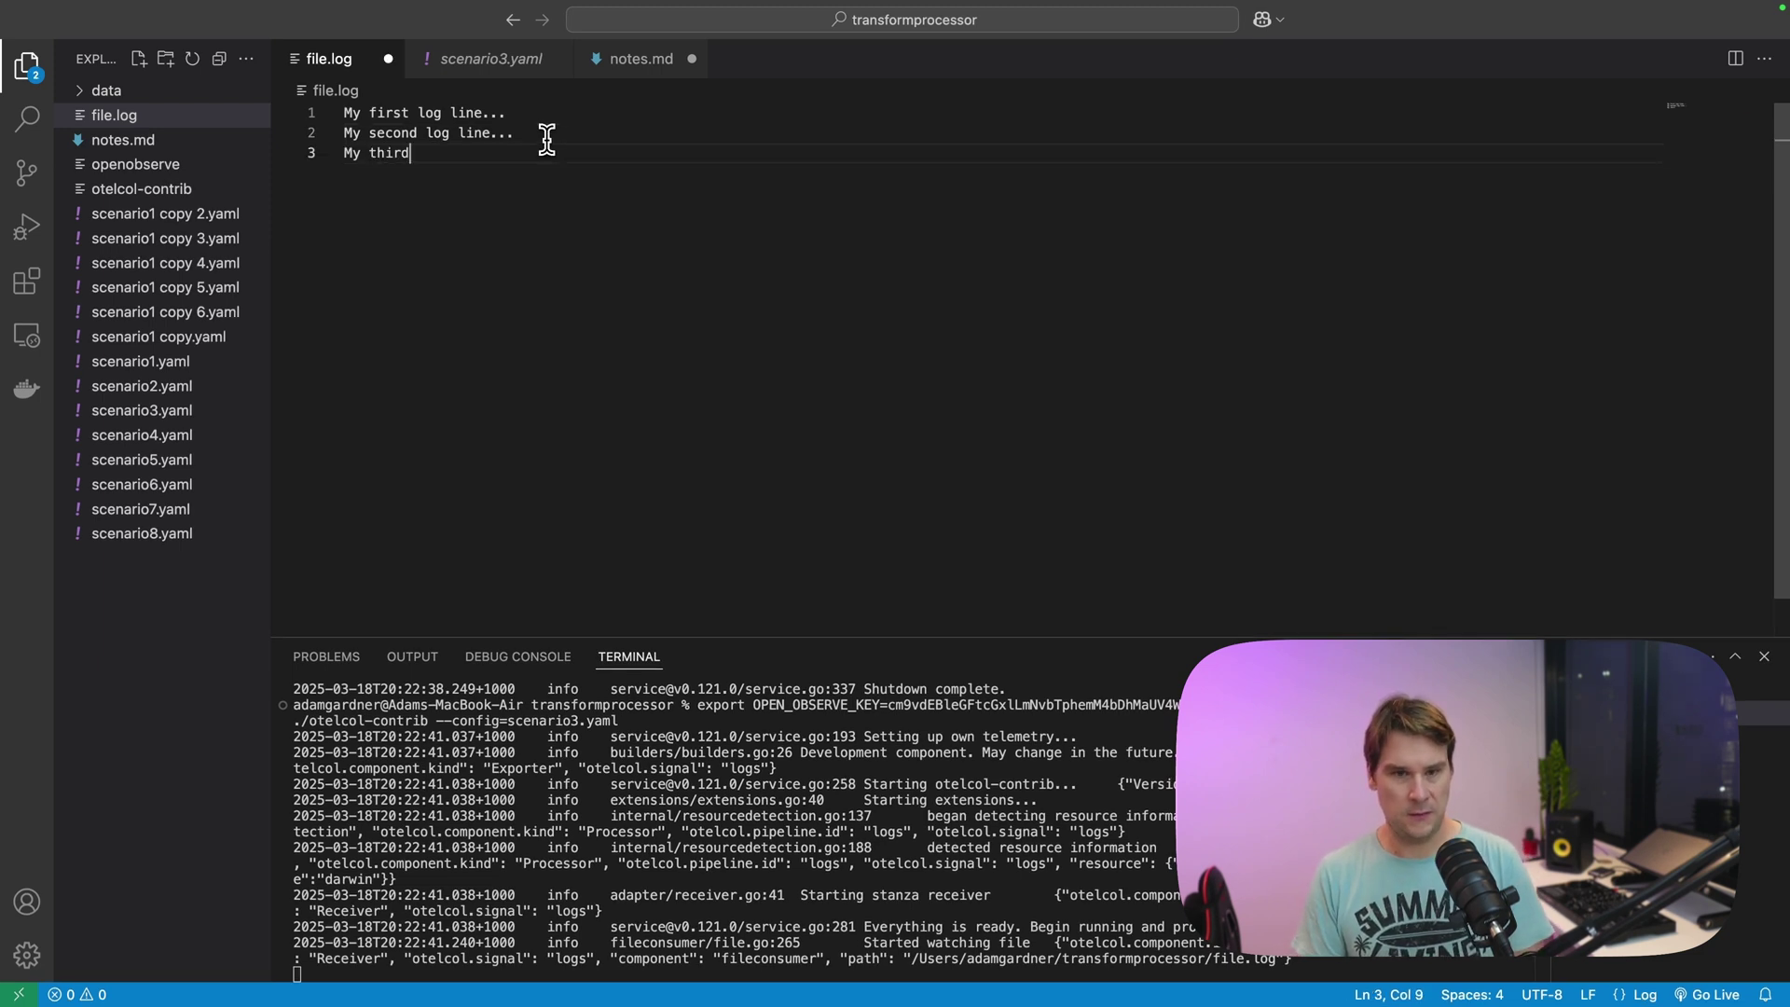
pyautogui.write(' log line...')
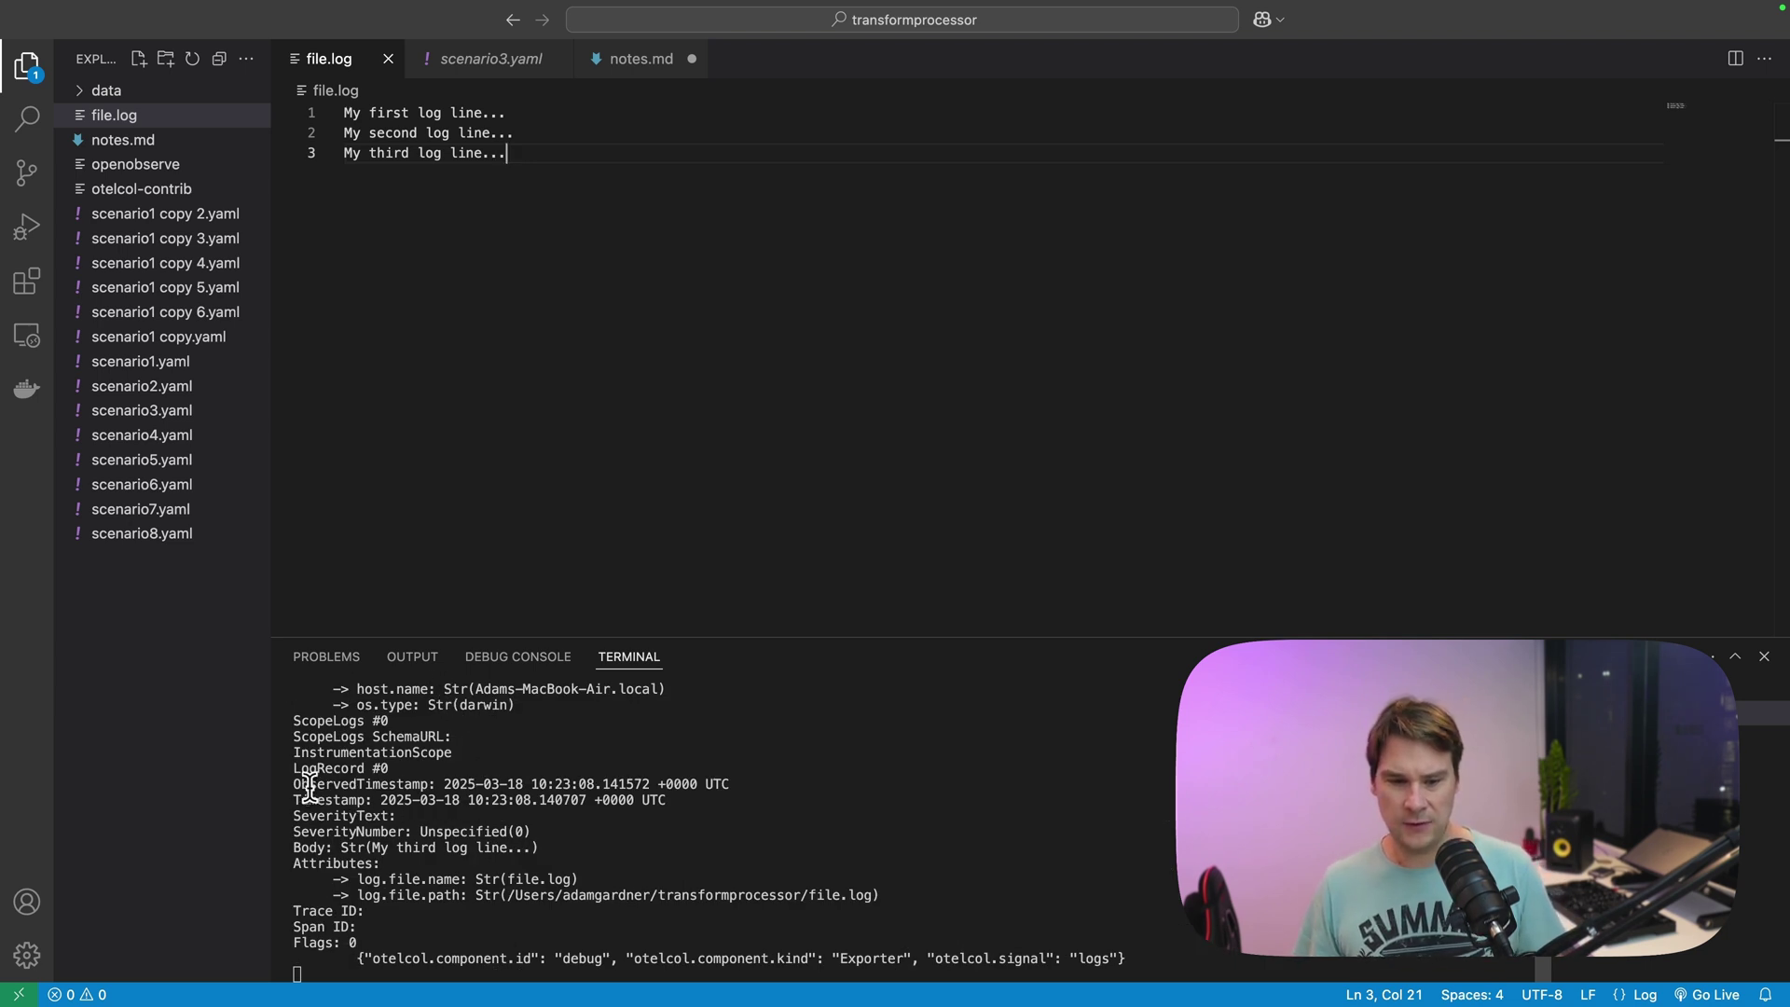
pyautogui.moveTo(296, 787); pyautogui.dragTo(719, 781)
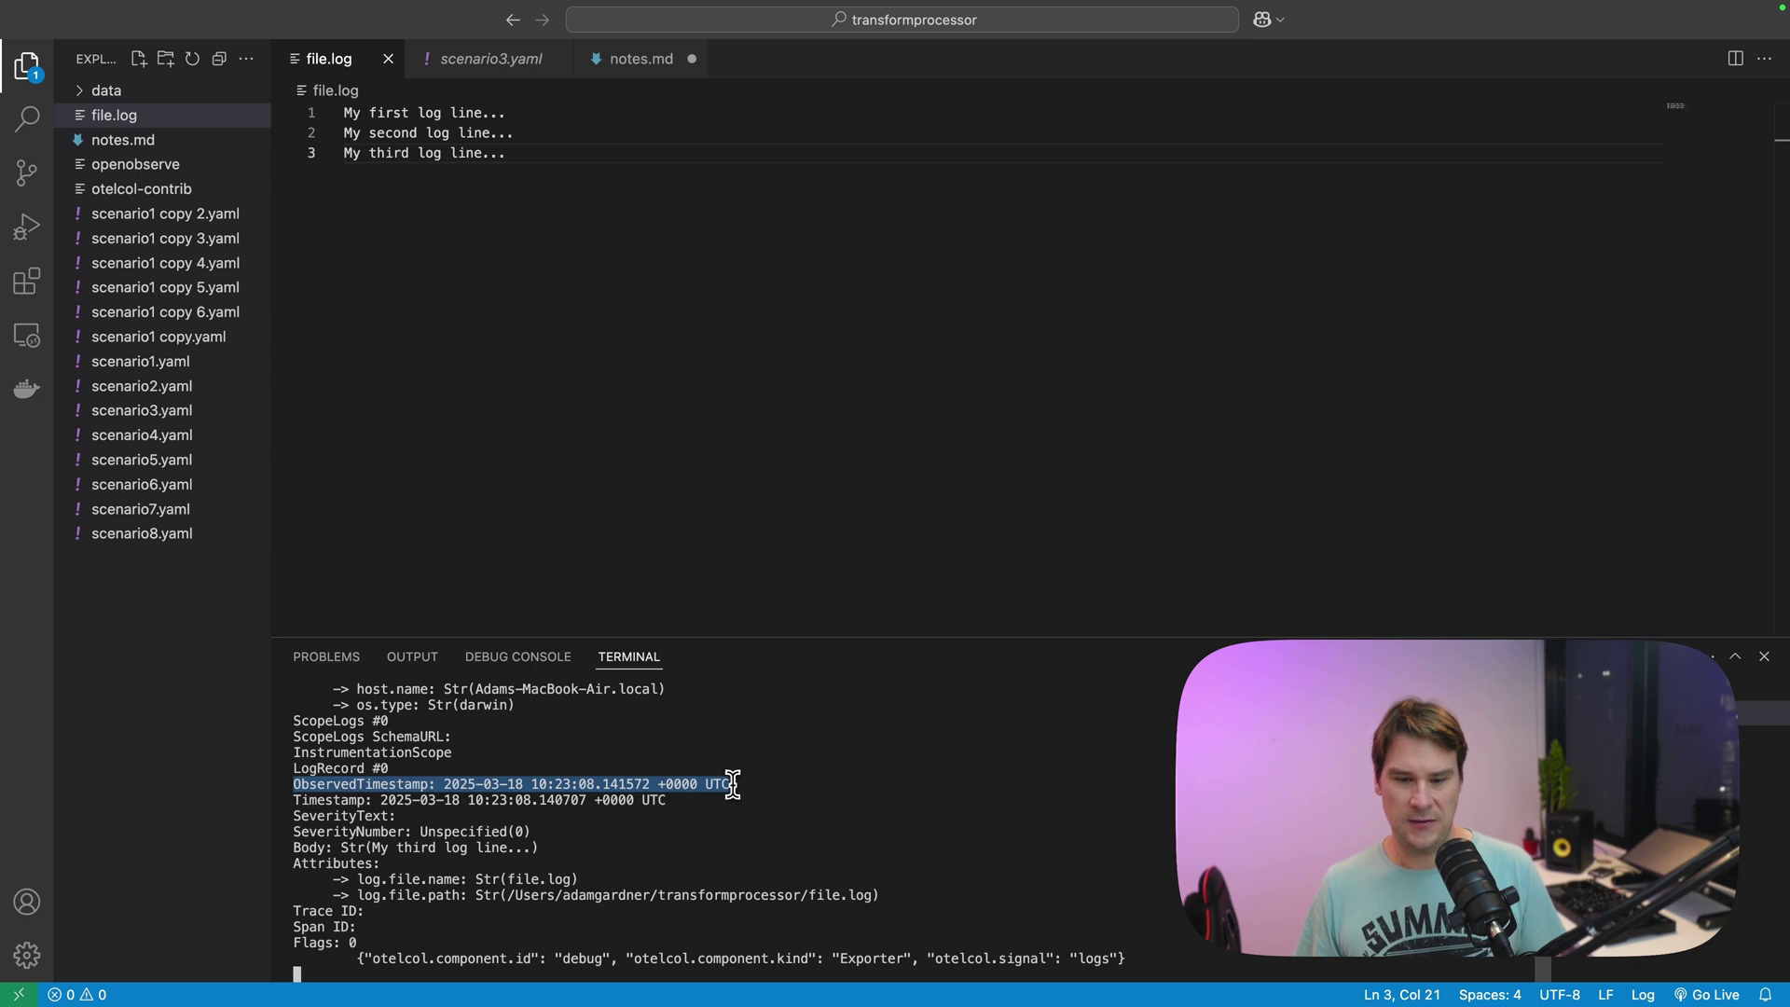
pyautogui.moveTo(296, 801); pyautogui.dragTo(675, 806)
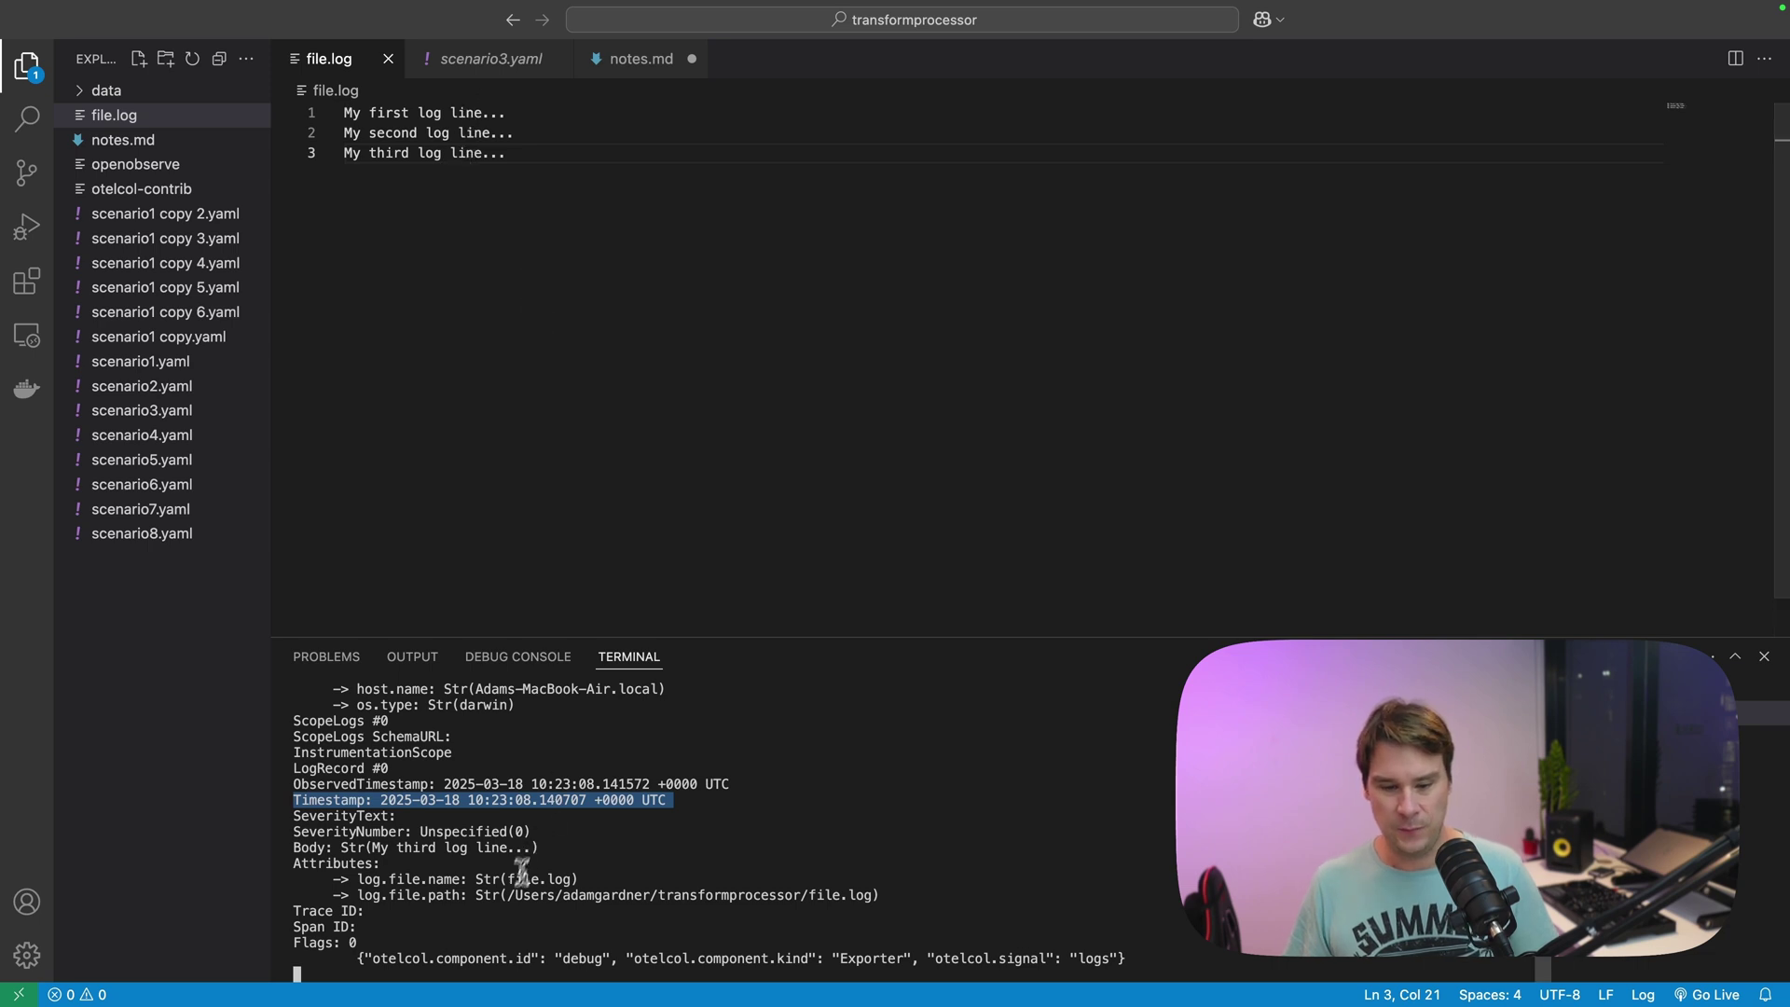
pyautogui.click(578, 699)
pyautogui.hotkey('ctrl', 'c')
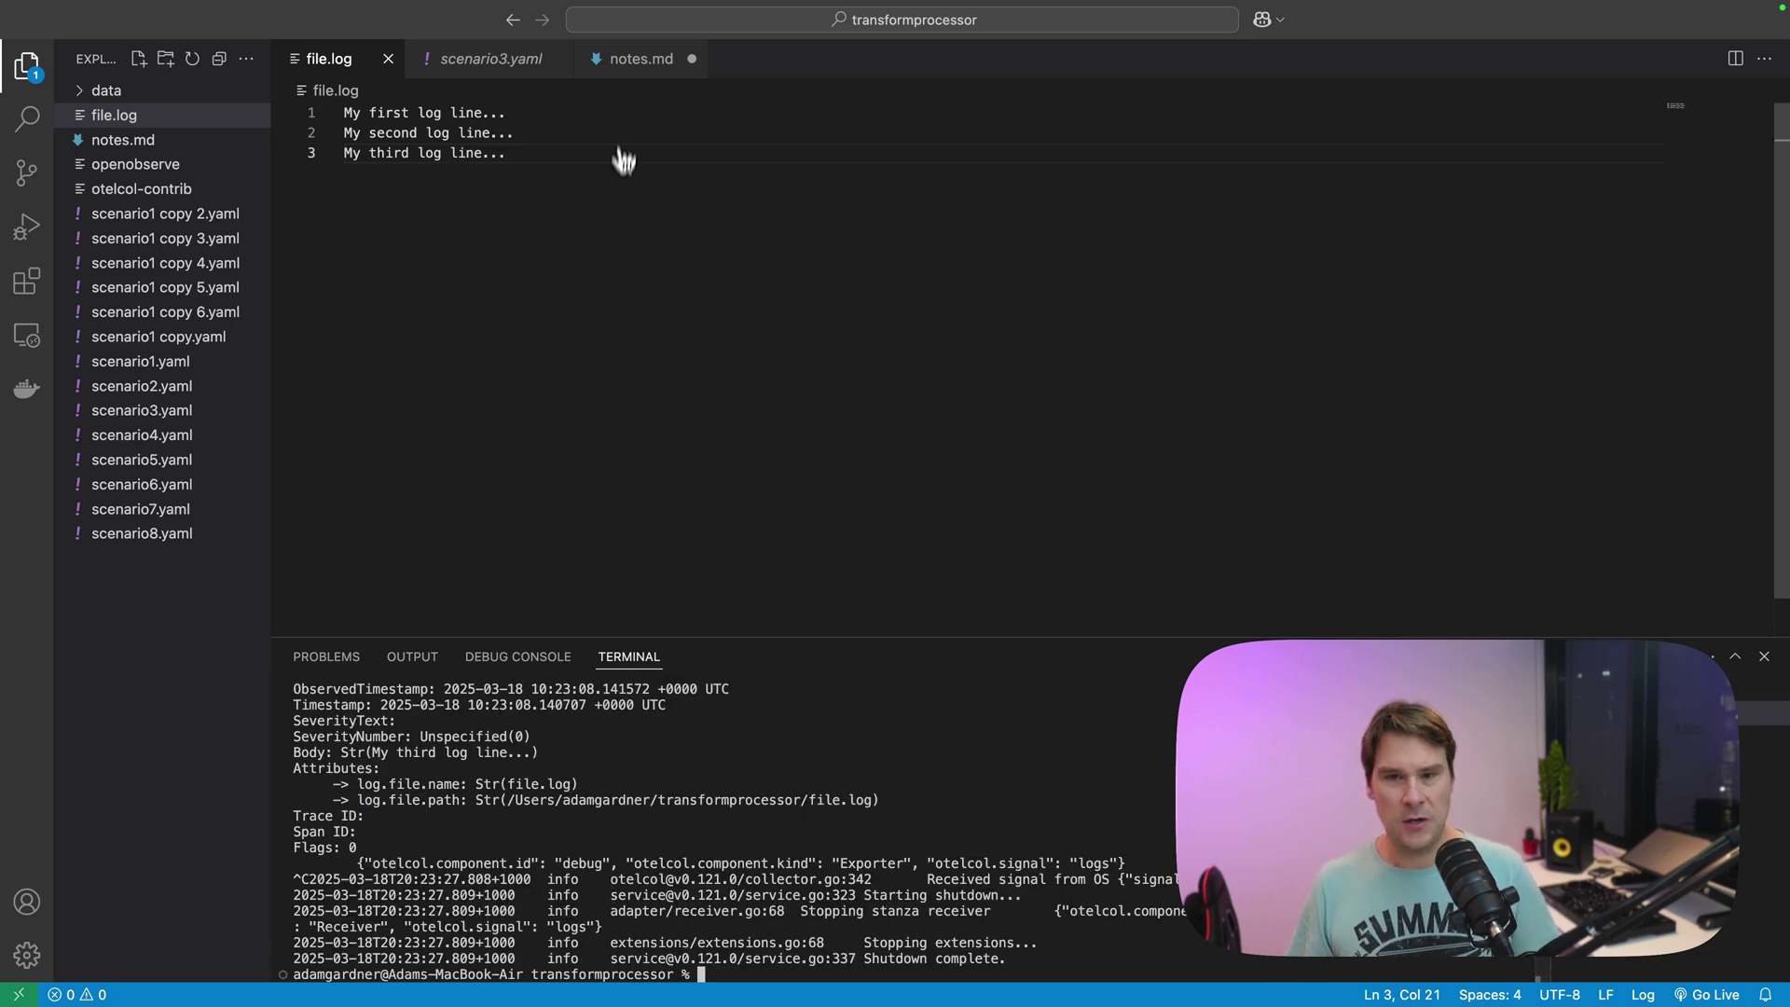
# Step: Start the collector with scenario4.yaml, using the run command from notes.md
pyautogui.click(627, 59)
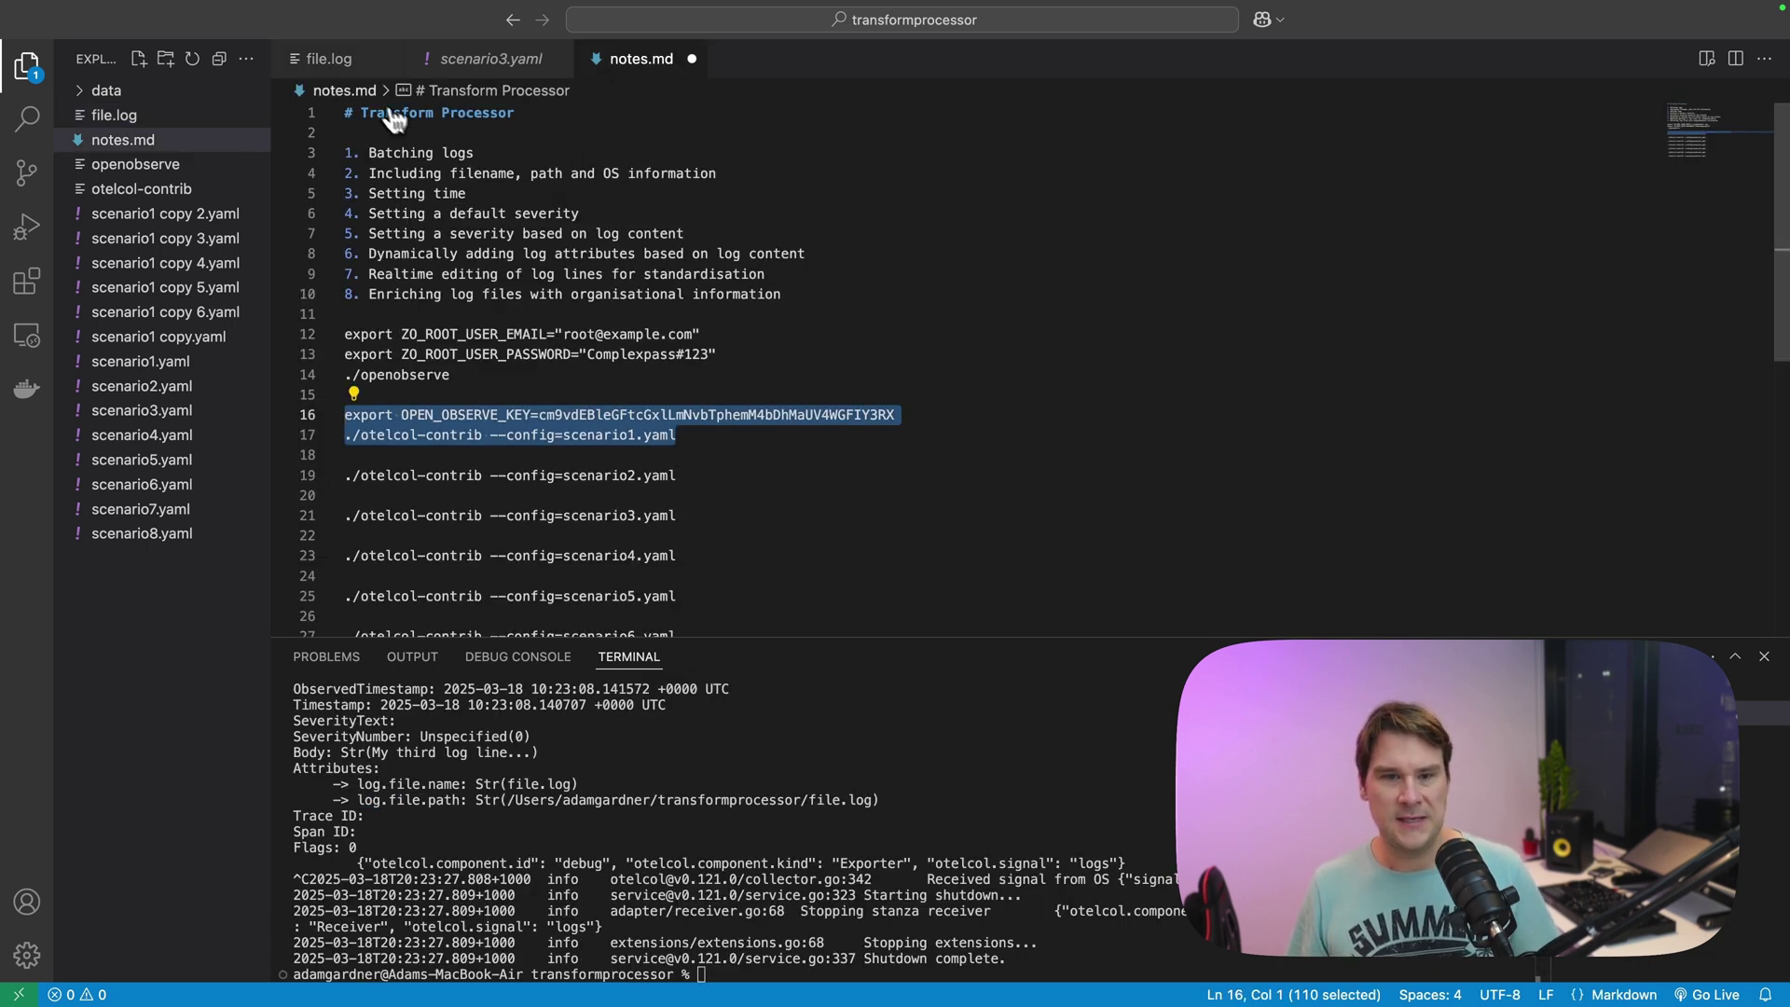
pyautogui.click(328, 59)
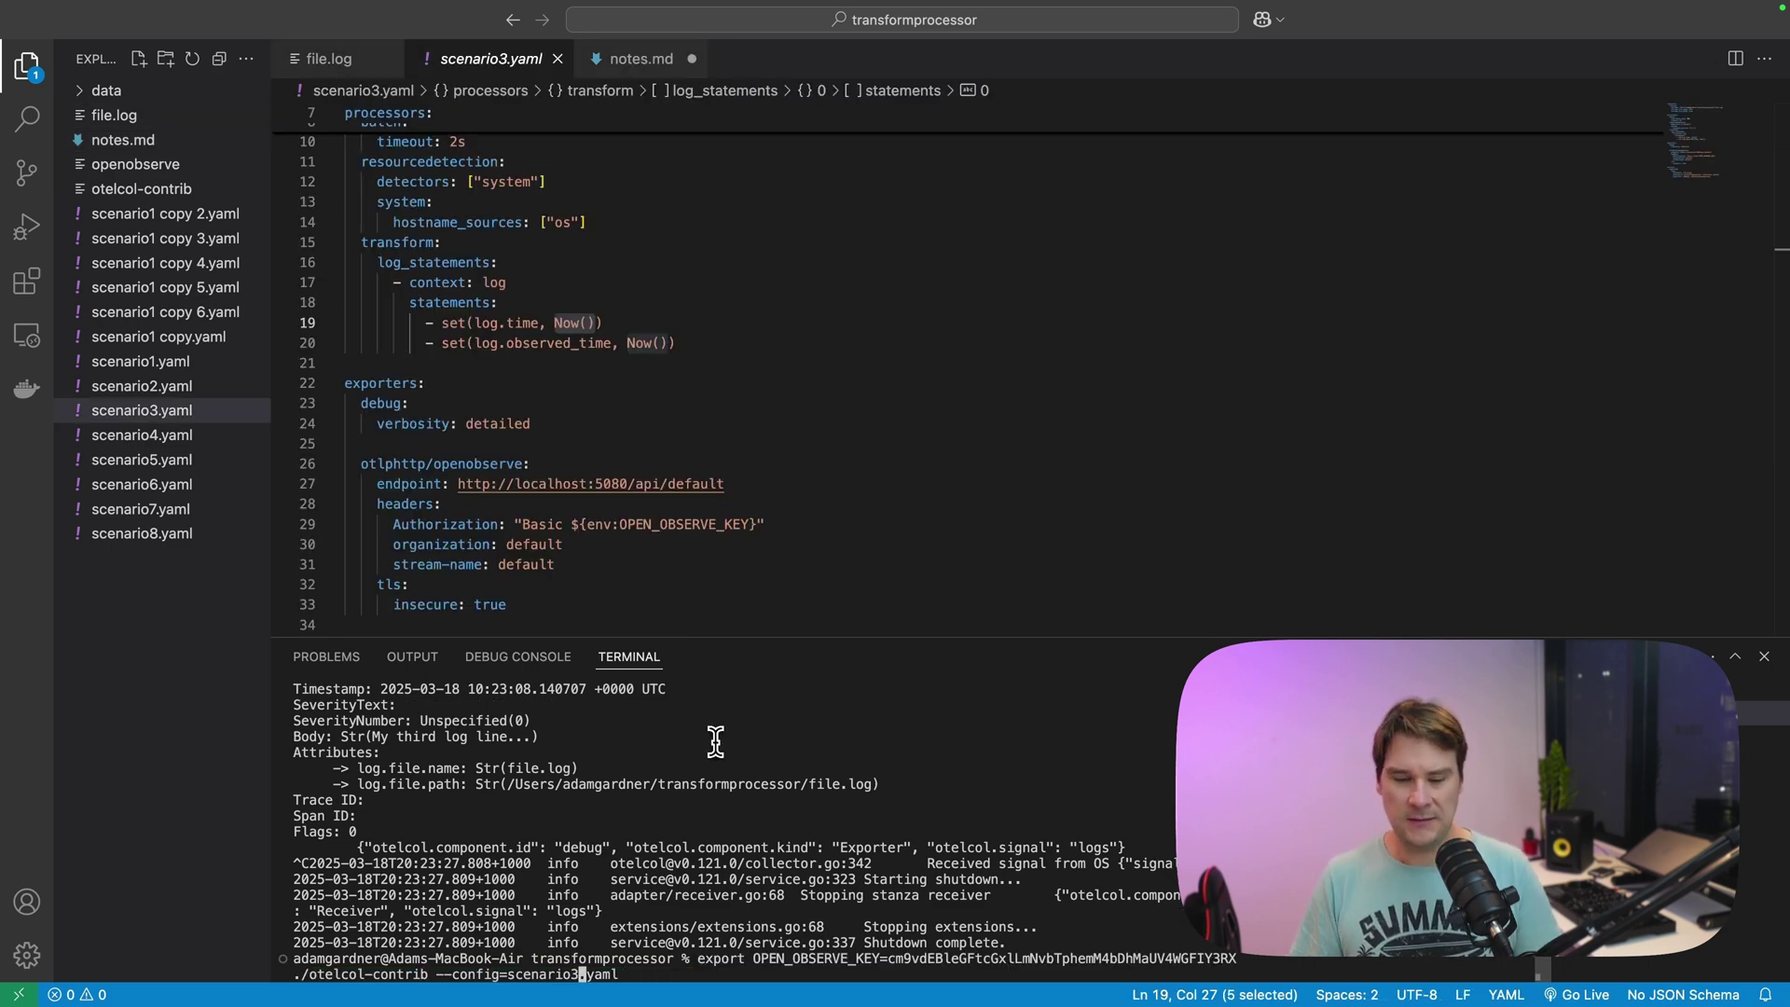
pyautogui.write('4')
pyautogui.press('Return')
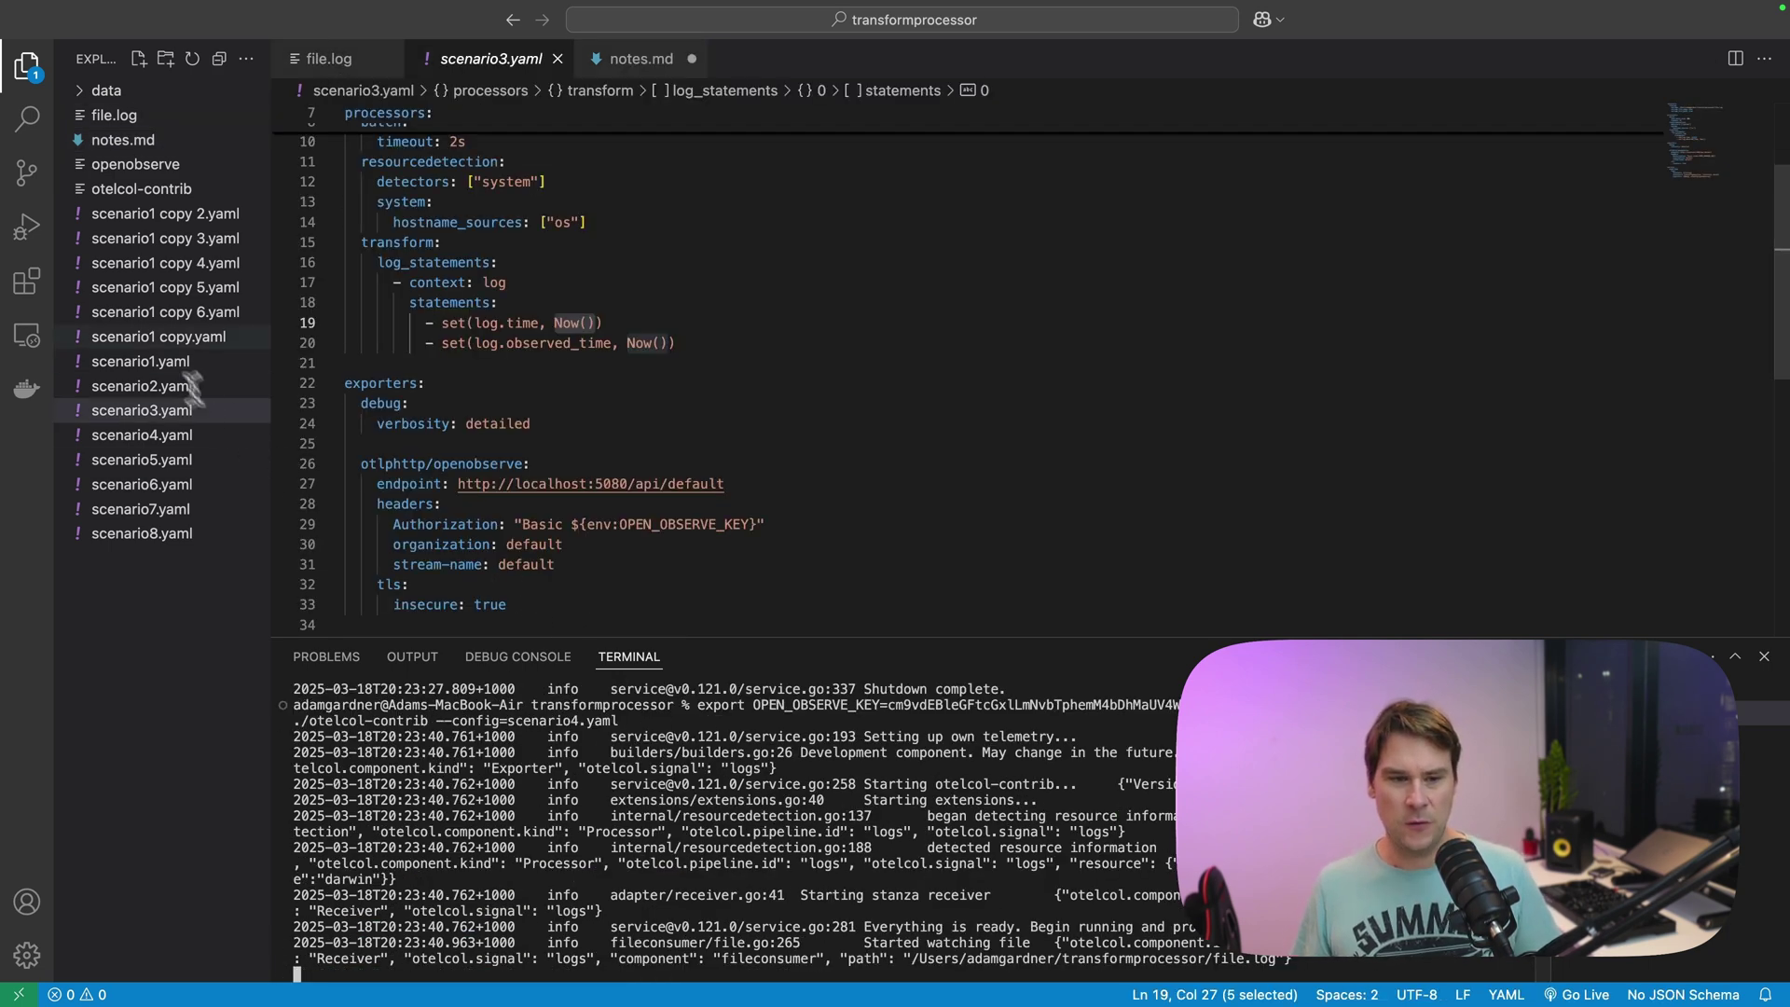
# Step: Review the scenario4.yaml rule that sets severity_text to INFO when it is empty
pyautogui.click(329, 57)
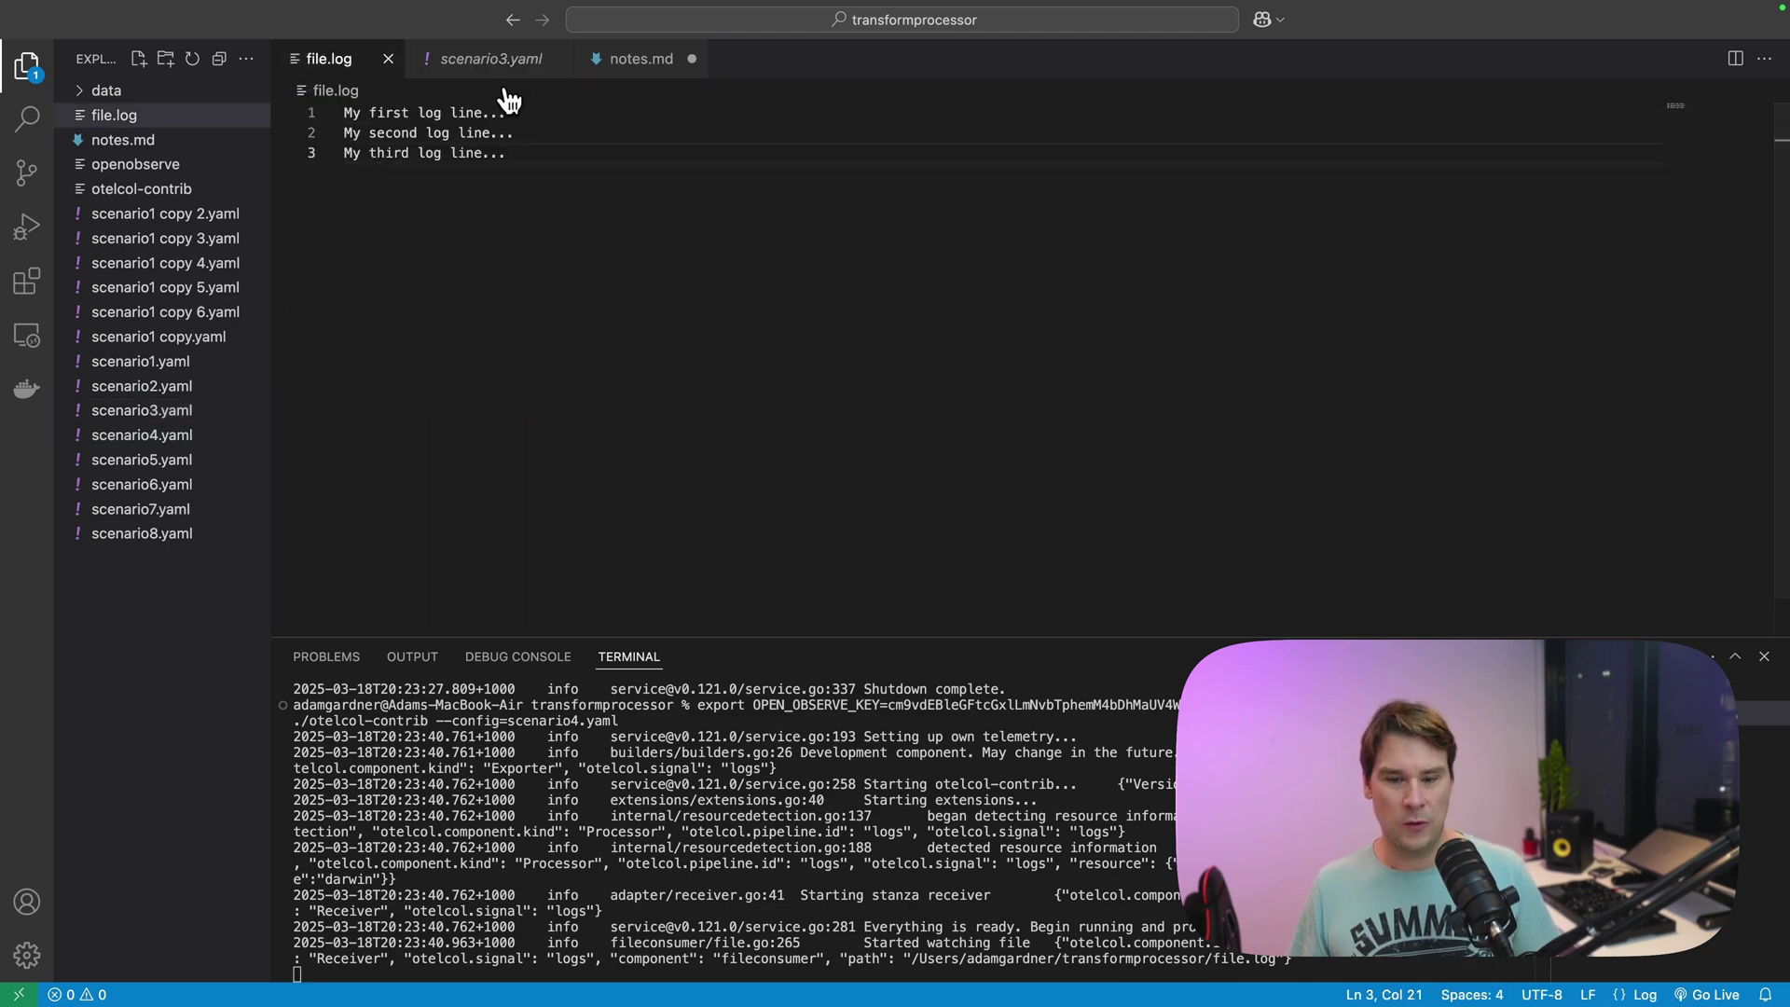
pyautogui.click(141, 434)
pyautogui.scroll(3, 612, 364)
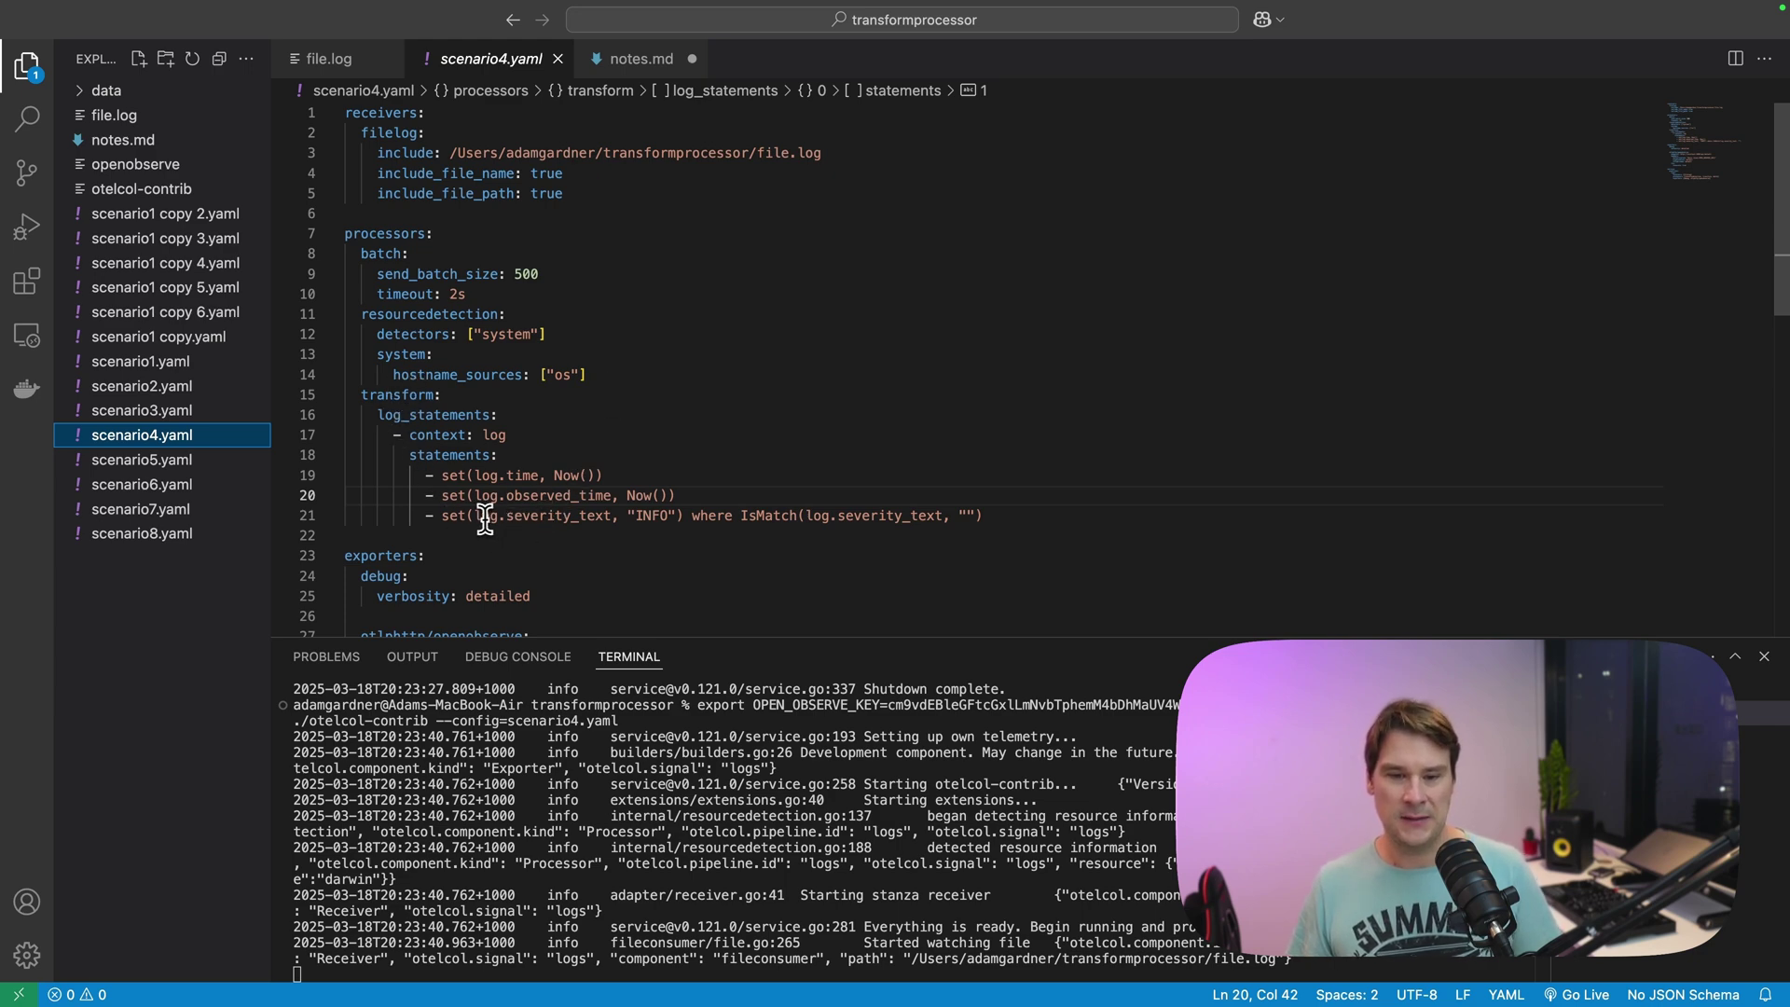
pyautogui.moveTo(477, 516); pyautogui.dragTo(608, 515)
pyautogui.doubleClick(647, 514)
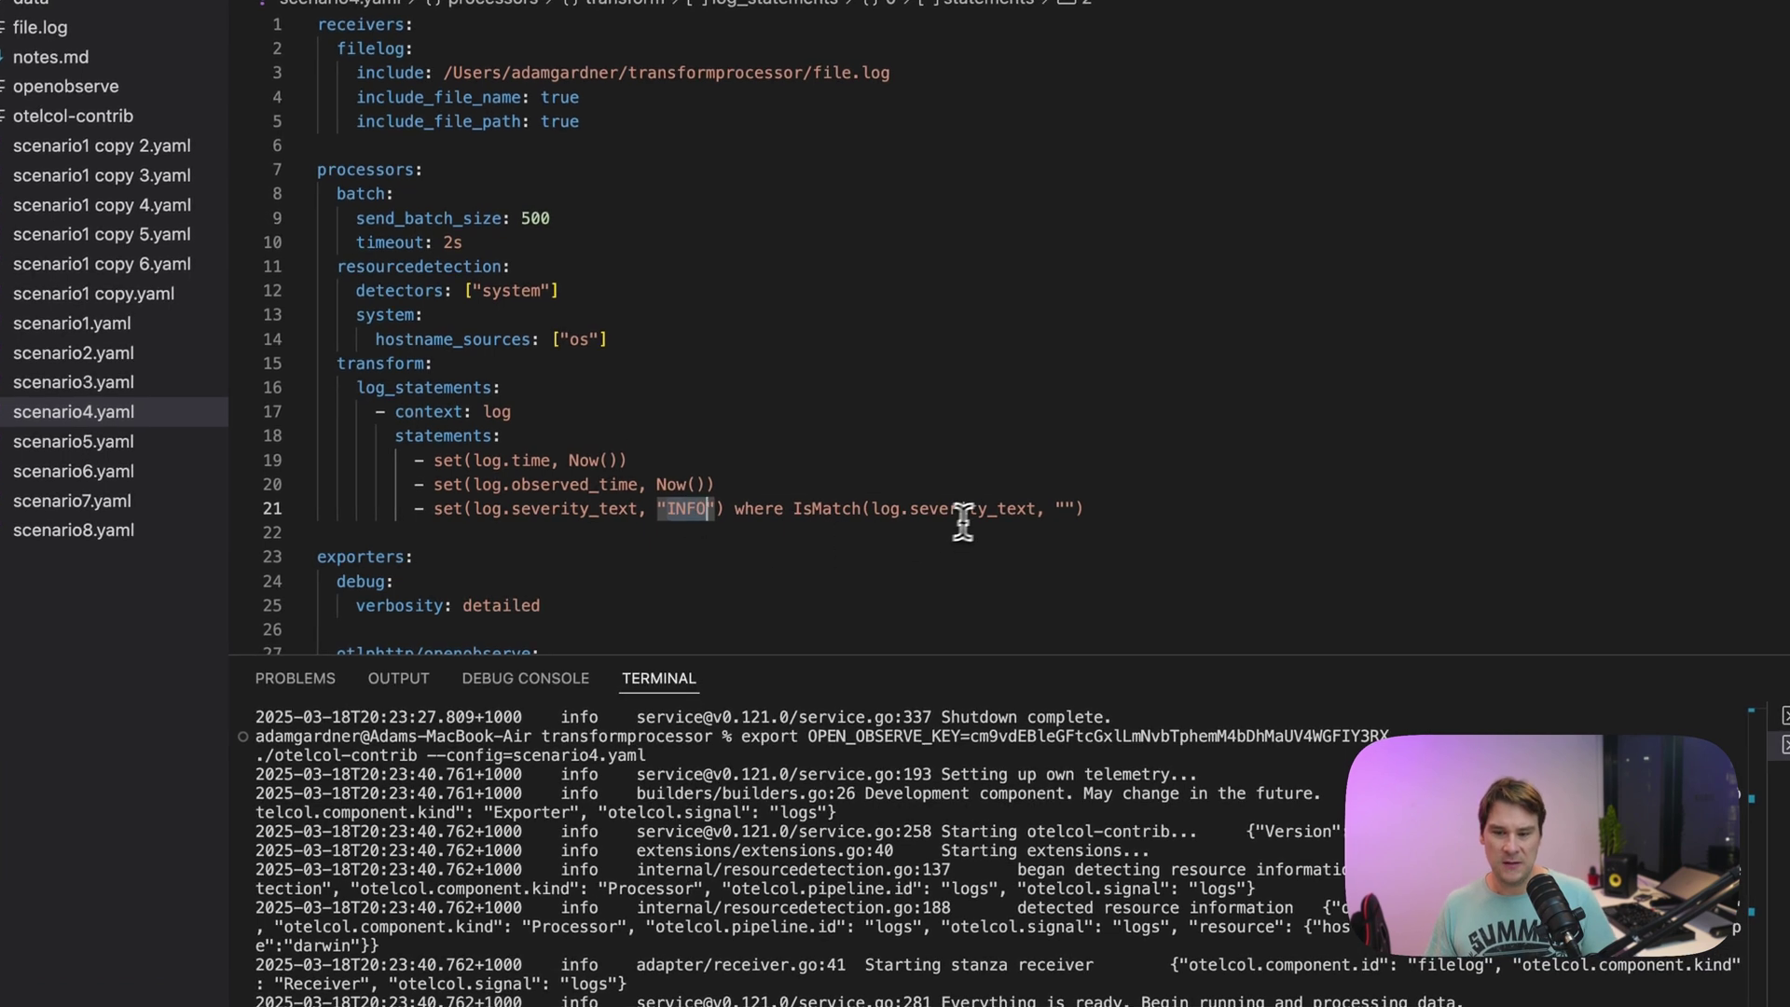
pyautogui.moveTo(1038, 509); pyautogui.dragTo(864, 509)
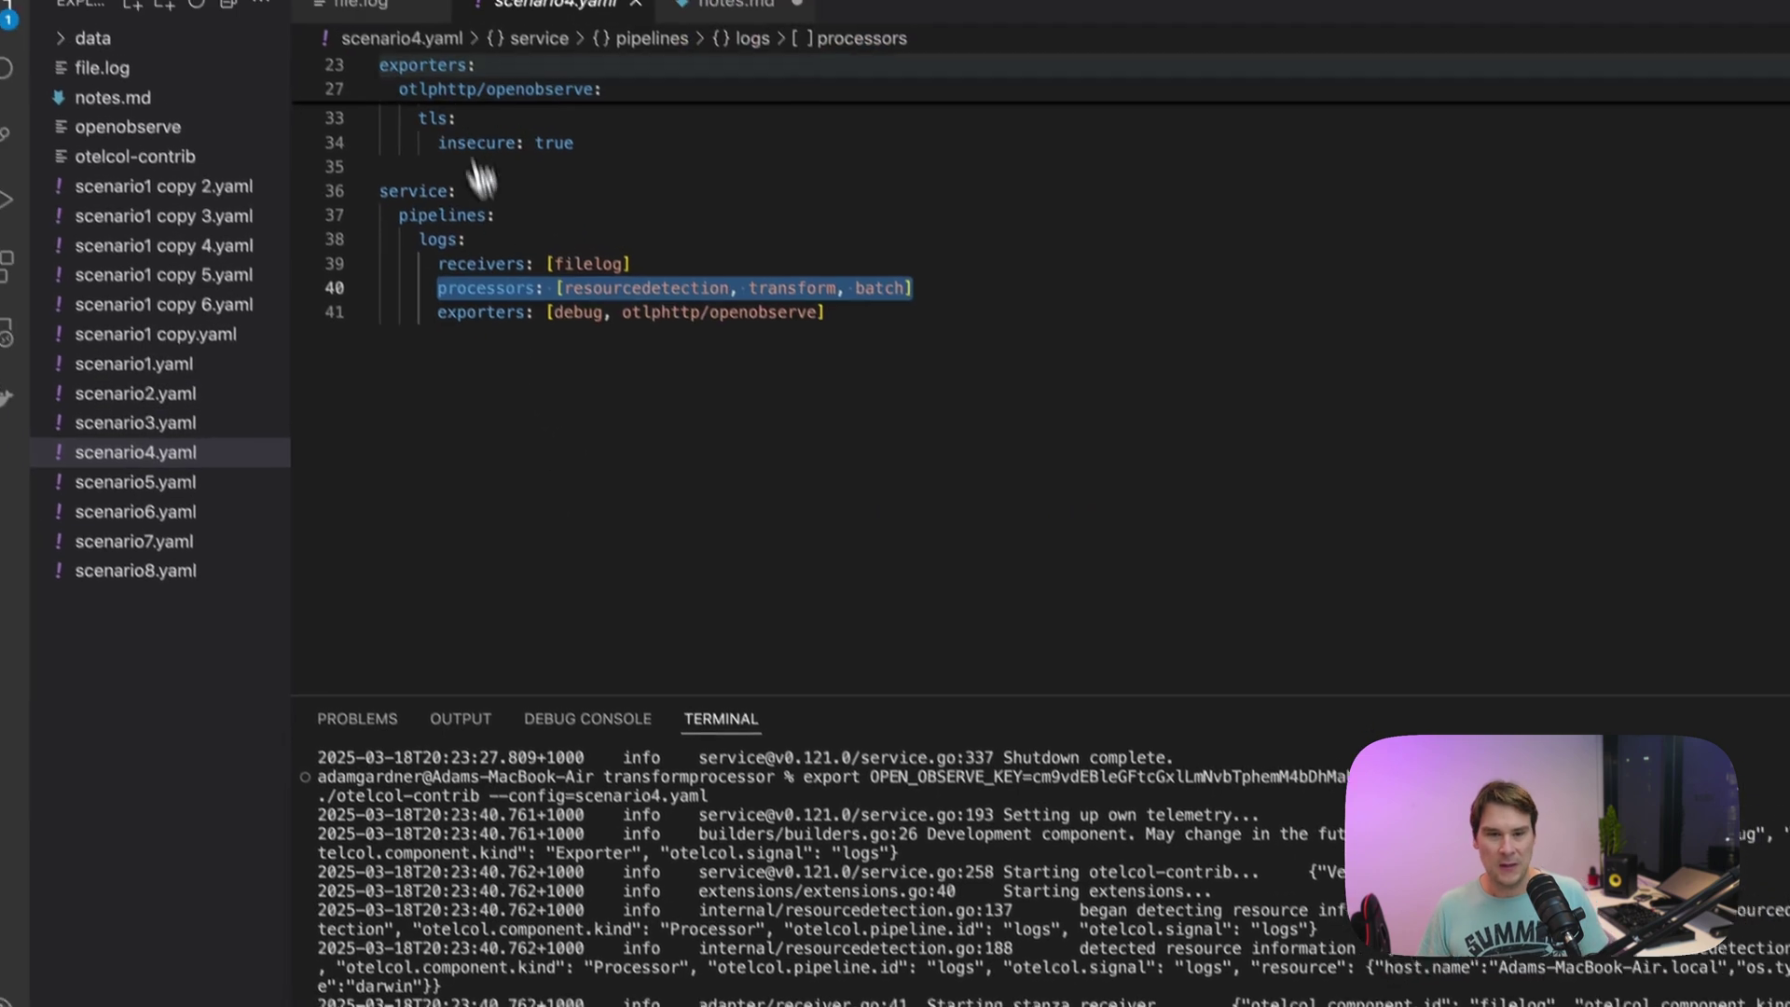
# Step: Save a fourth log line and compare its SeverityText INFO with the third record's empty severity
pyautogui.click(386, 32)
pyautogui.press('Return')
pyautogui.write('My')
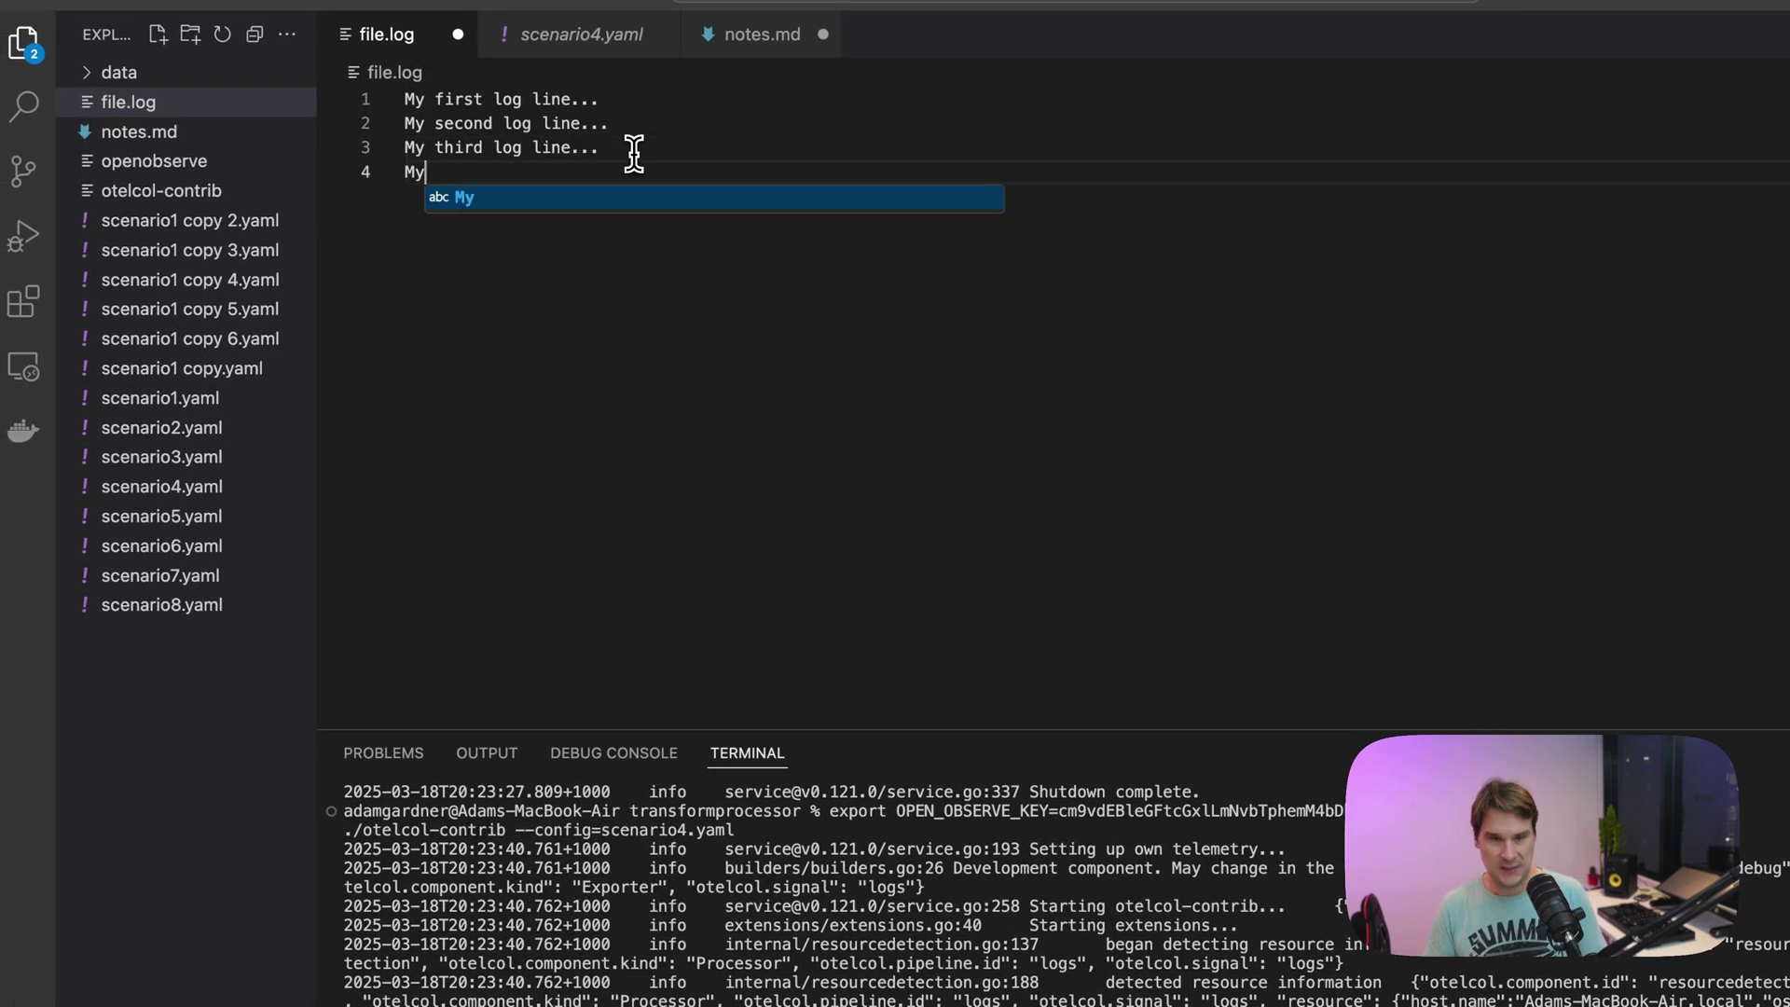
pyautogui.write(' foh log line...')
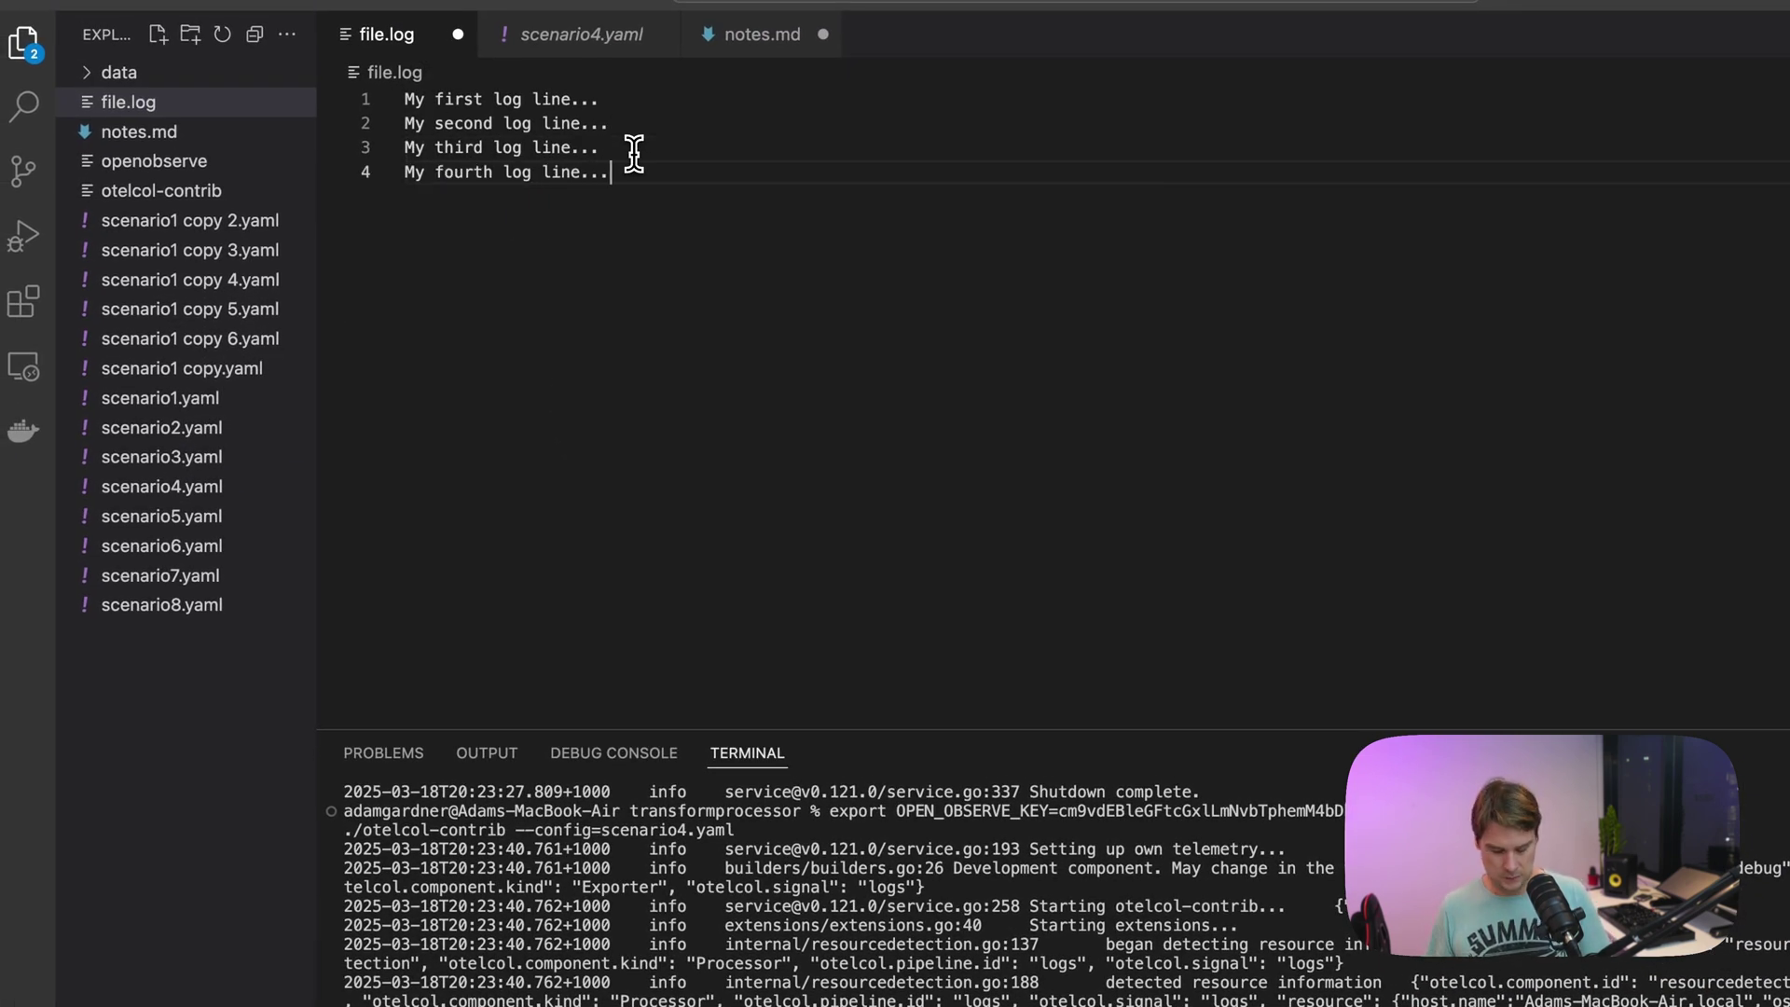
pyautogui.hotkey('ctrl', 's')
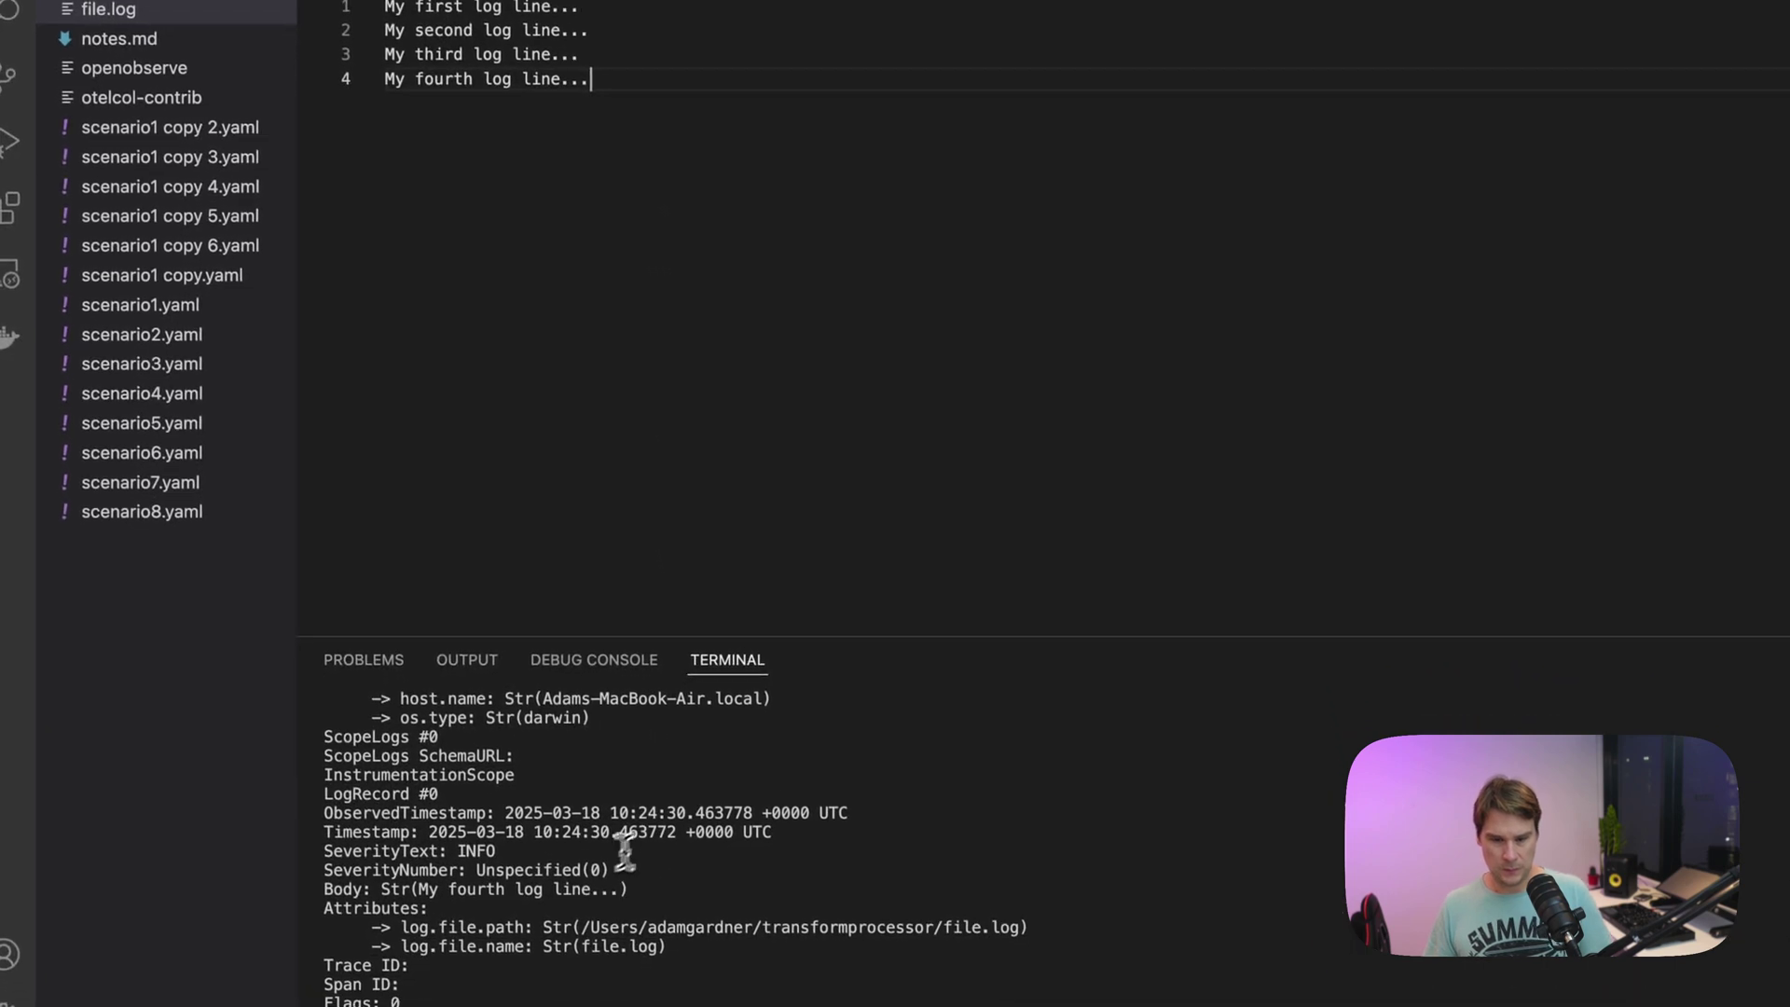
pyautogui.scroll(5, 621, 851)
pyautogui.scroll(-5, 623, 852)
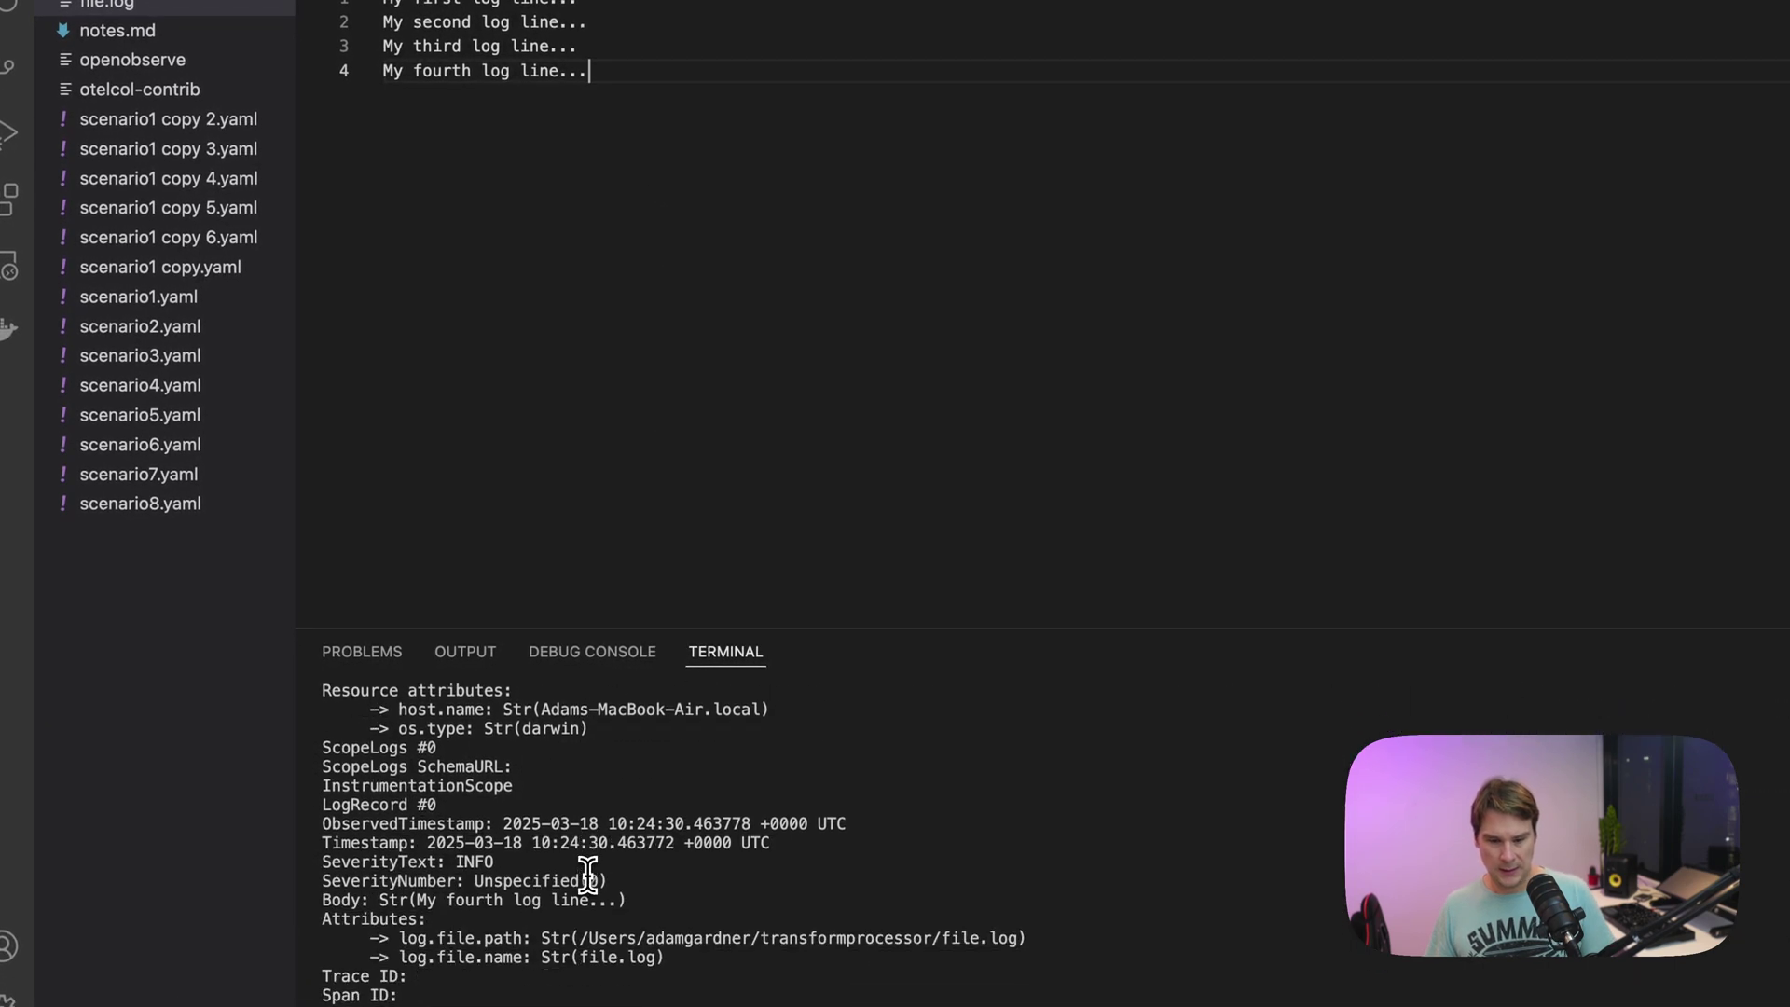
pyautogui.moveTo(506, 844); pyautogui.dragTo(331, 846)
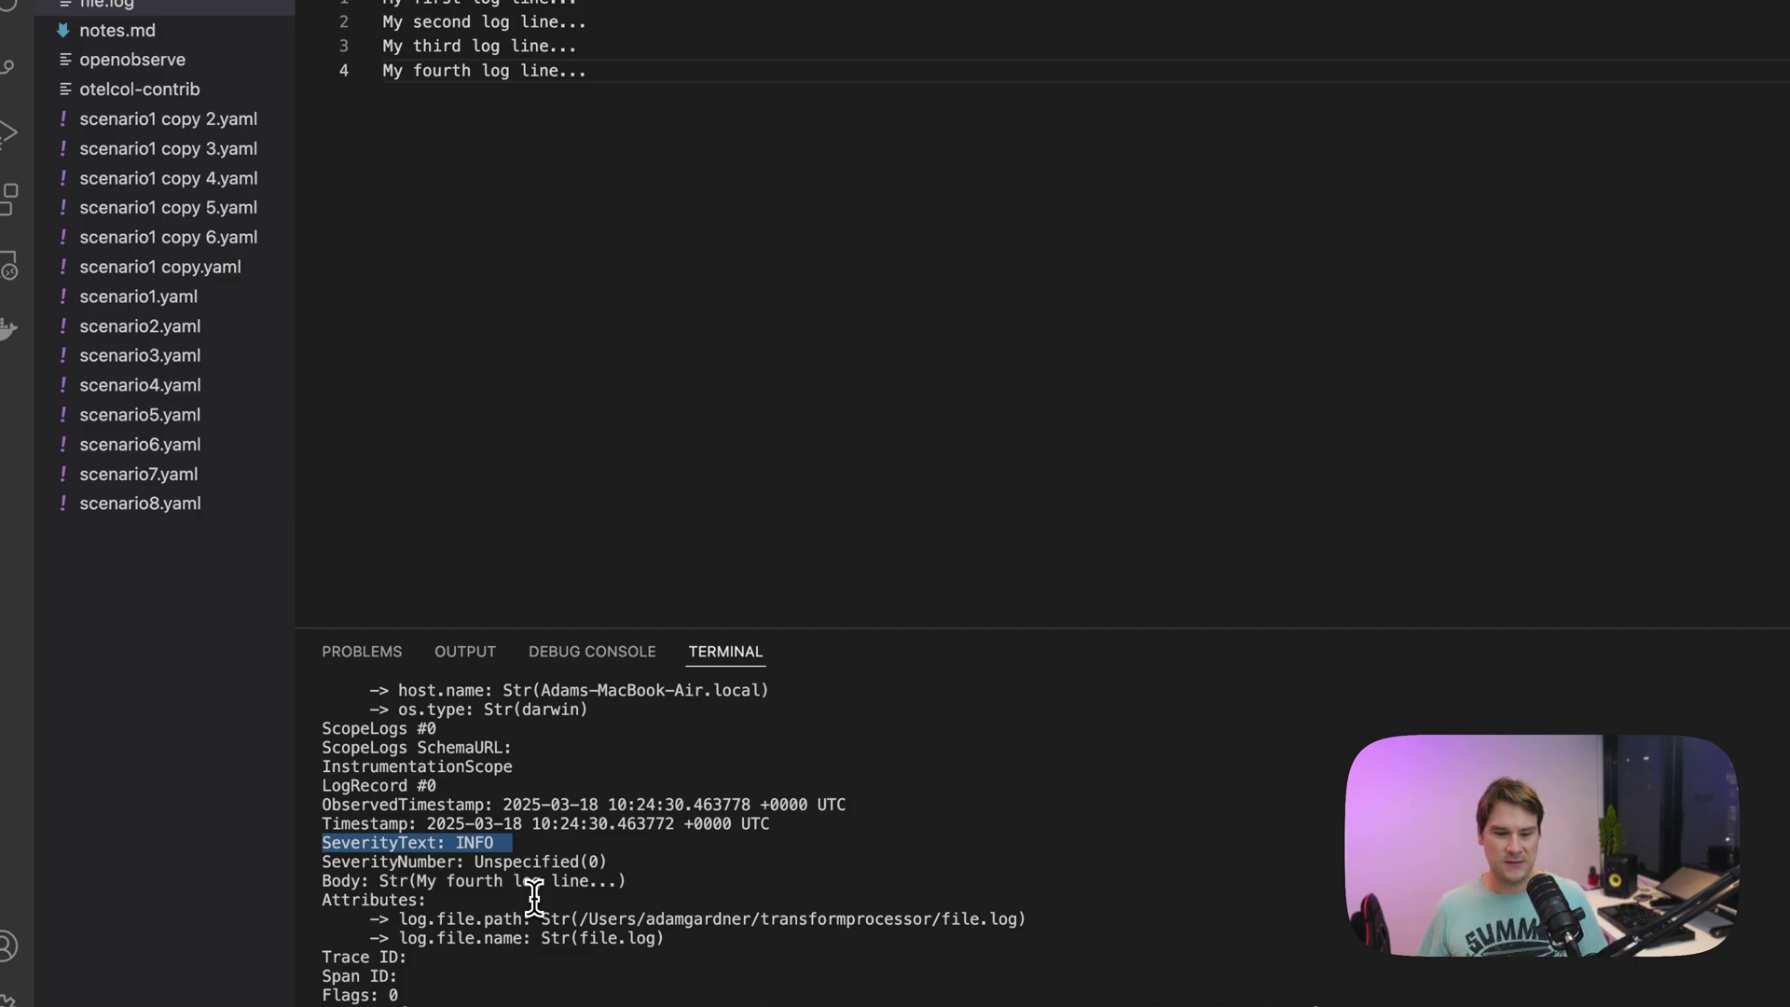
pyautogui.scroll(10, 533, 895)
pyautogui.scroll(-5, 539, 867)
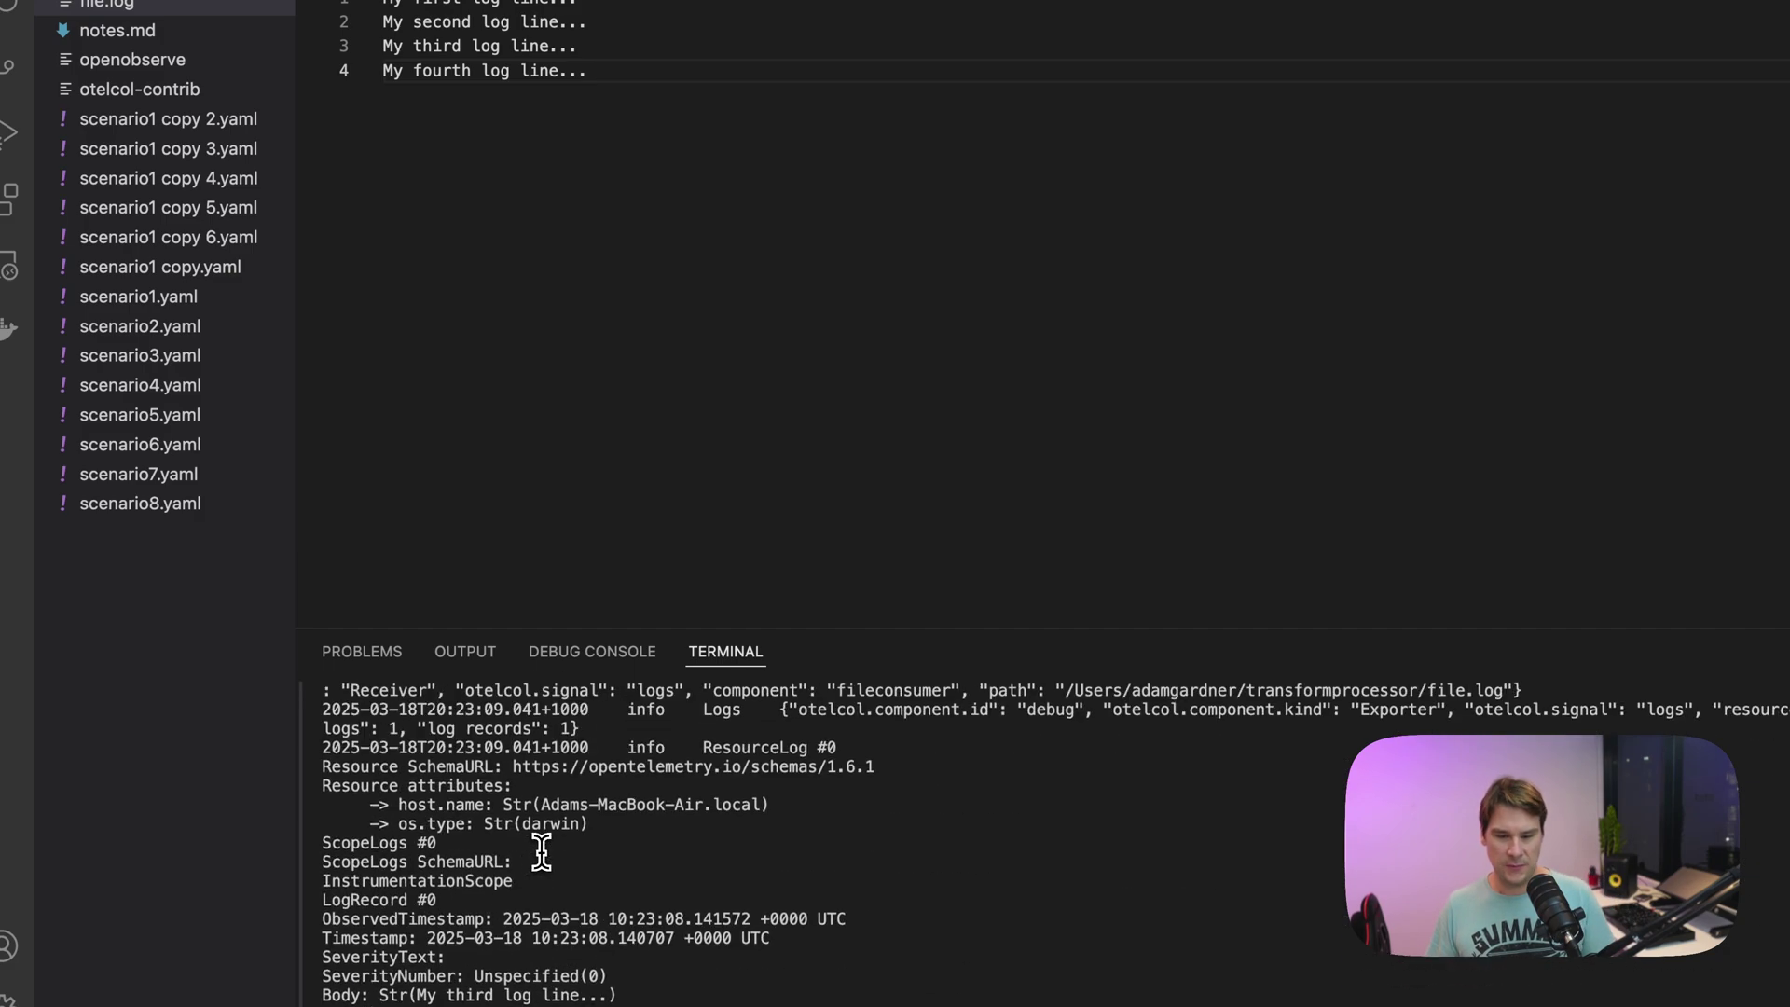
pyautogui.scroll(8, 533, 874)
pyautogui.scroll(-10, 534, 874)
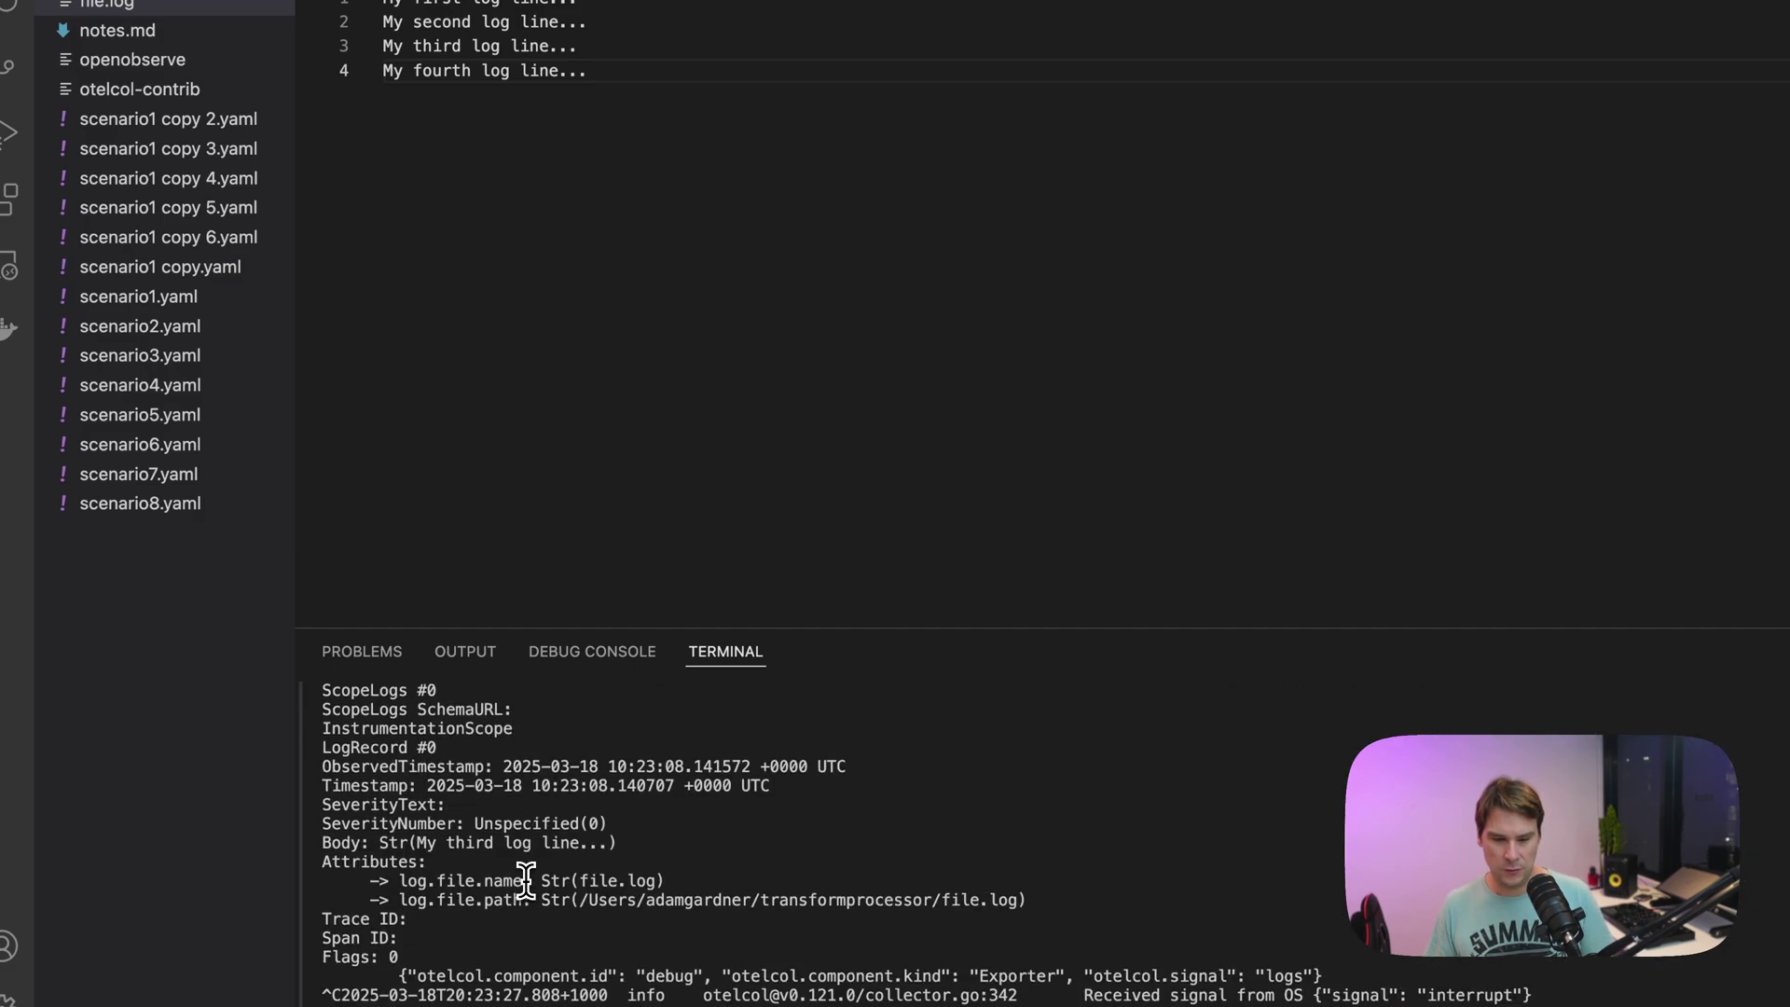
pyautogui.moveTo(482, 806); pyautogui.dragTo(331, 805)
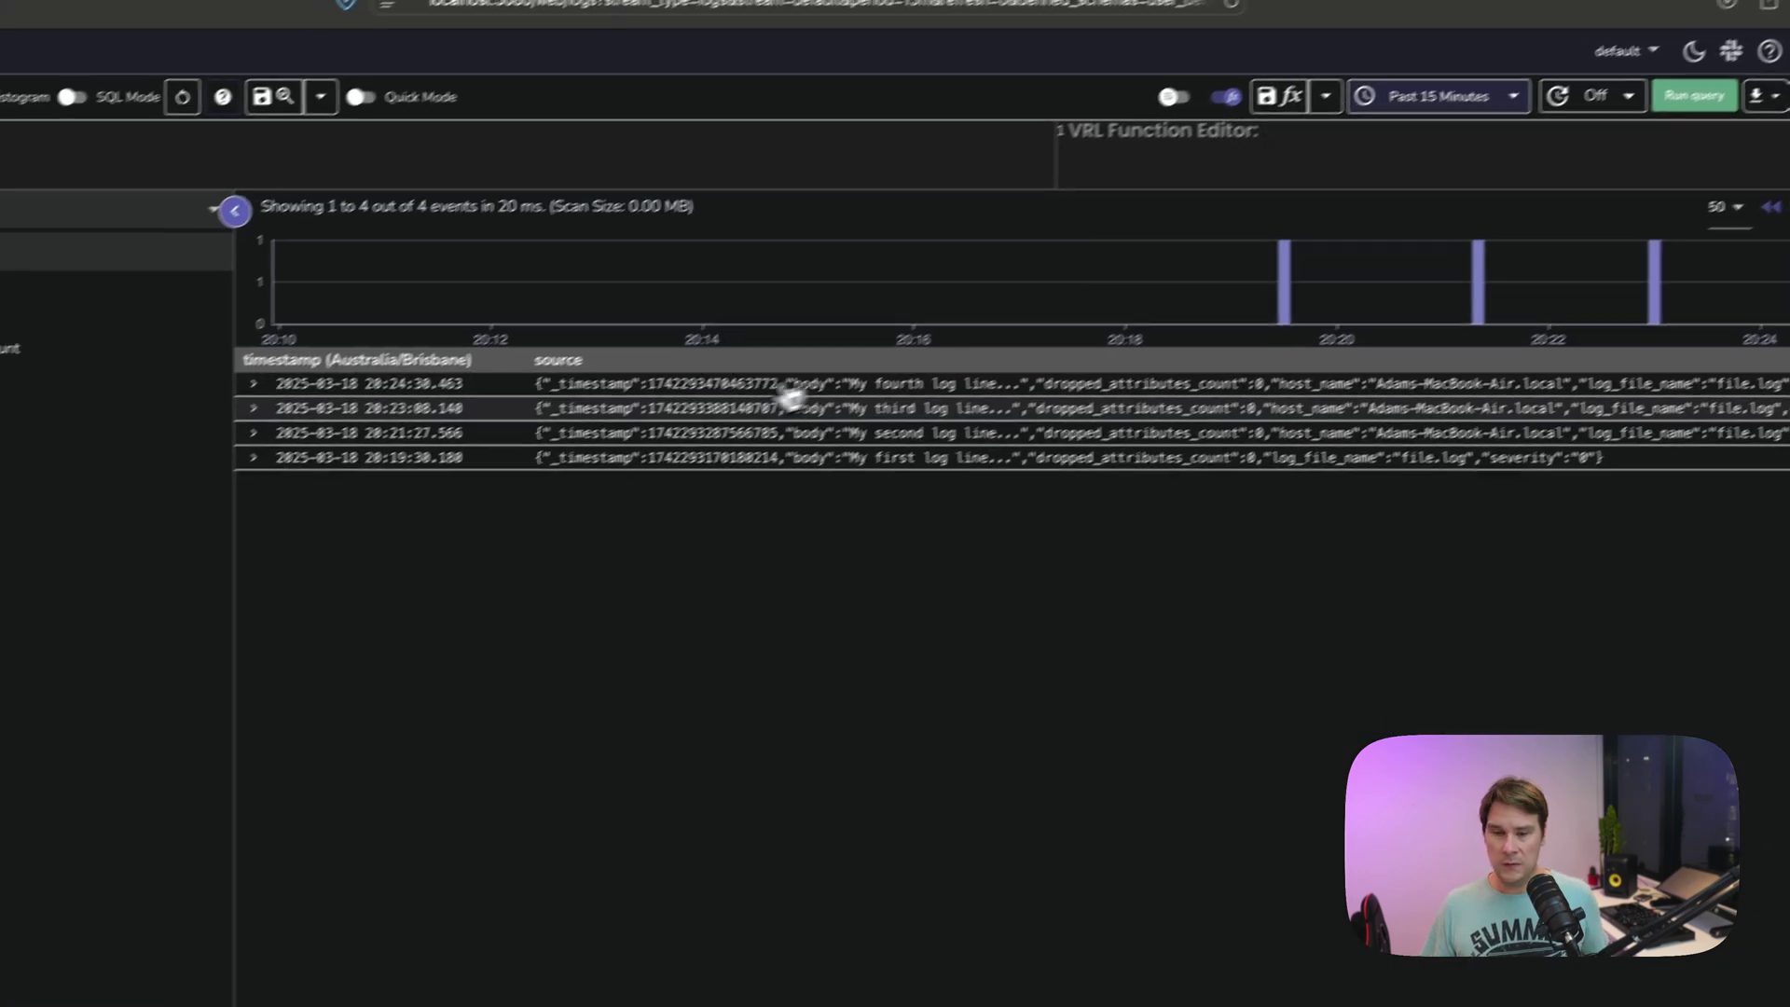
pyautogui.click(1063, 384)
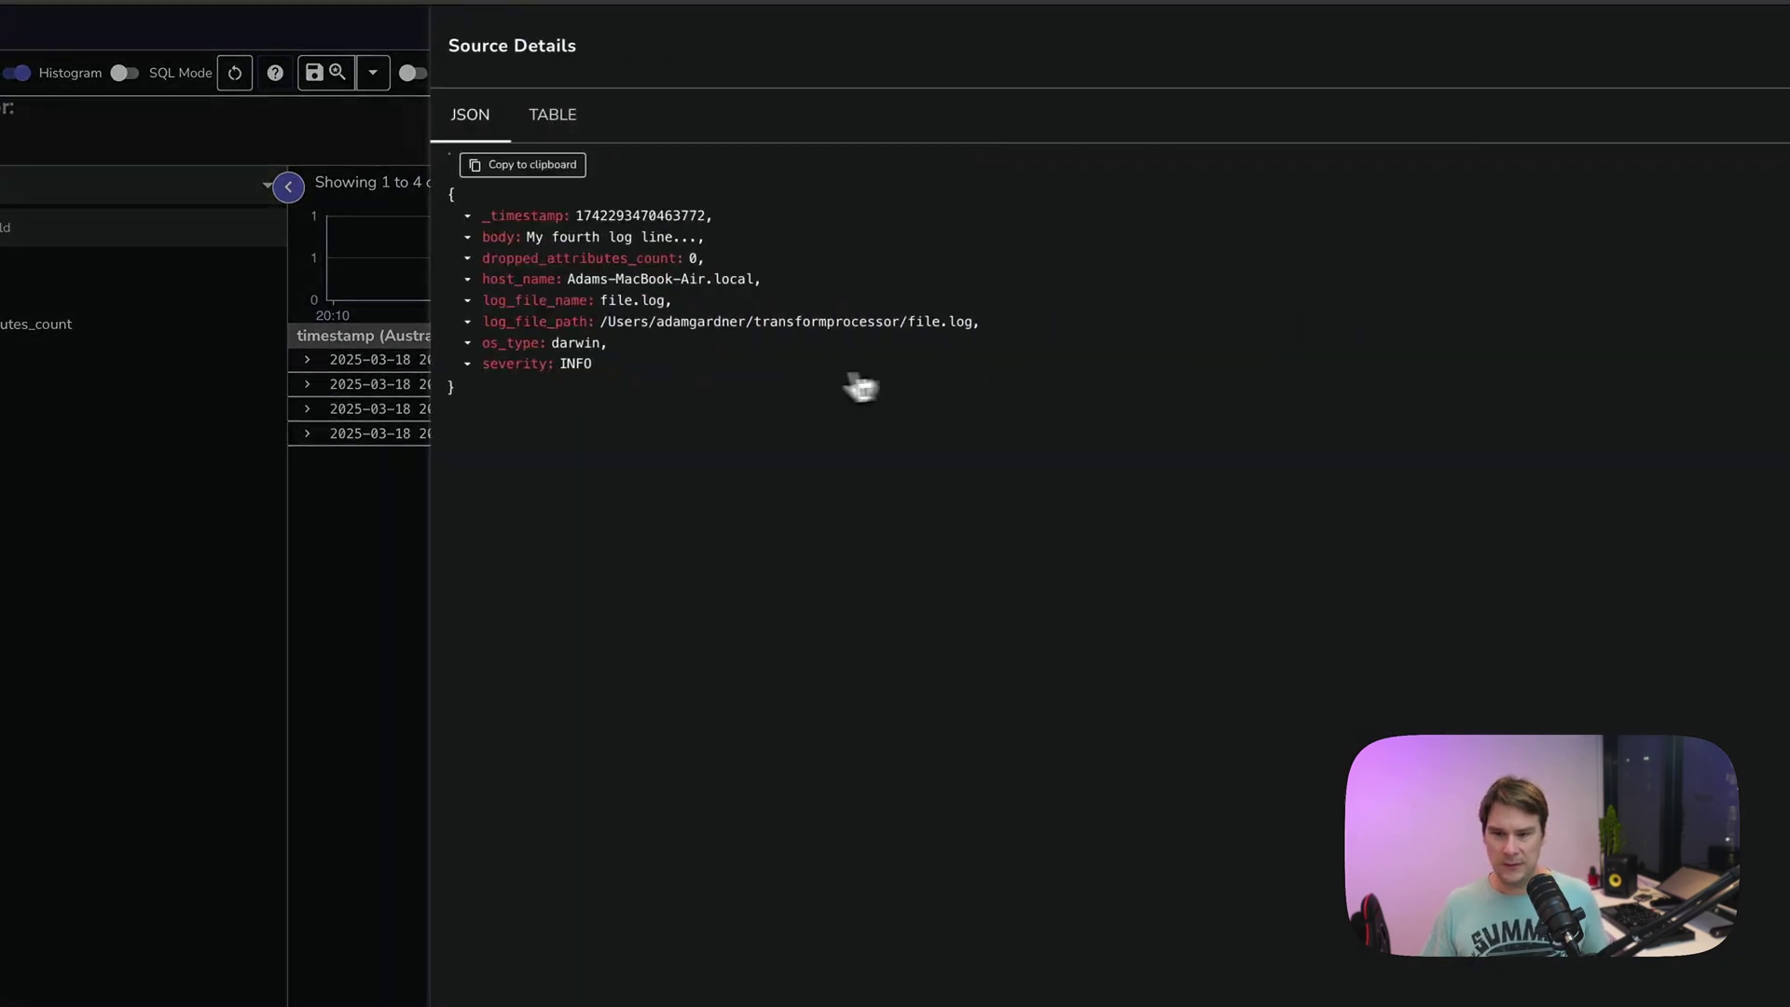
pyautogui.moveTo(592, 363); pyautogui.dragTo(482, 363)
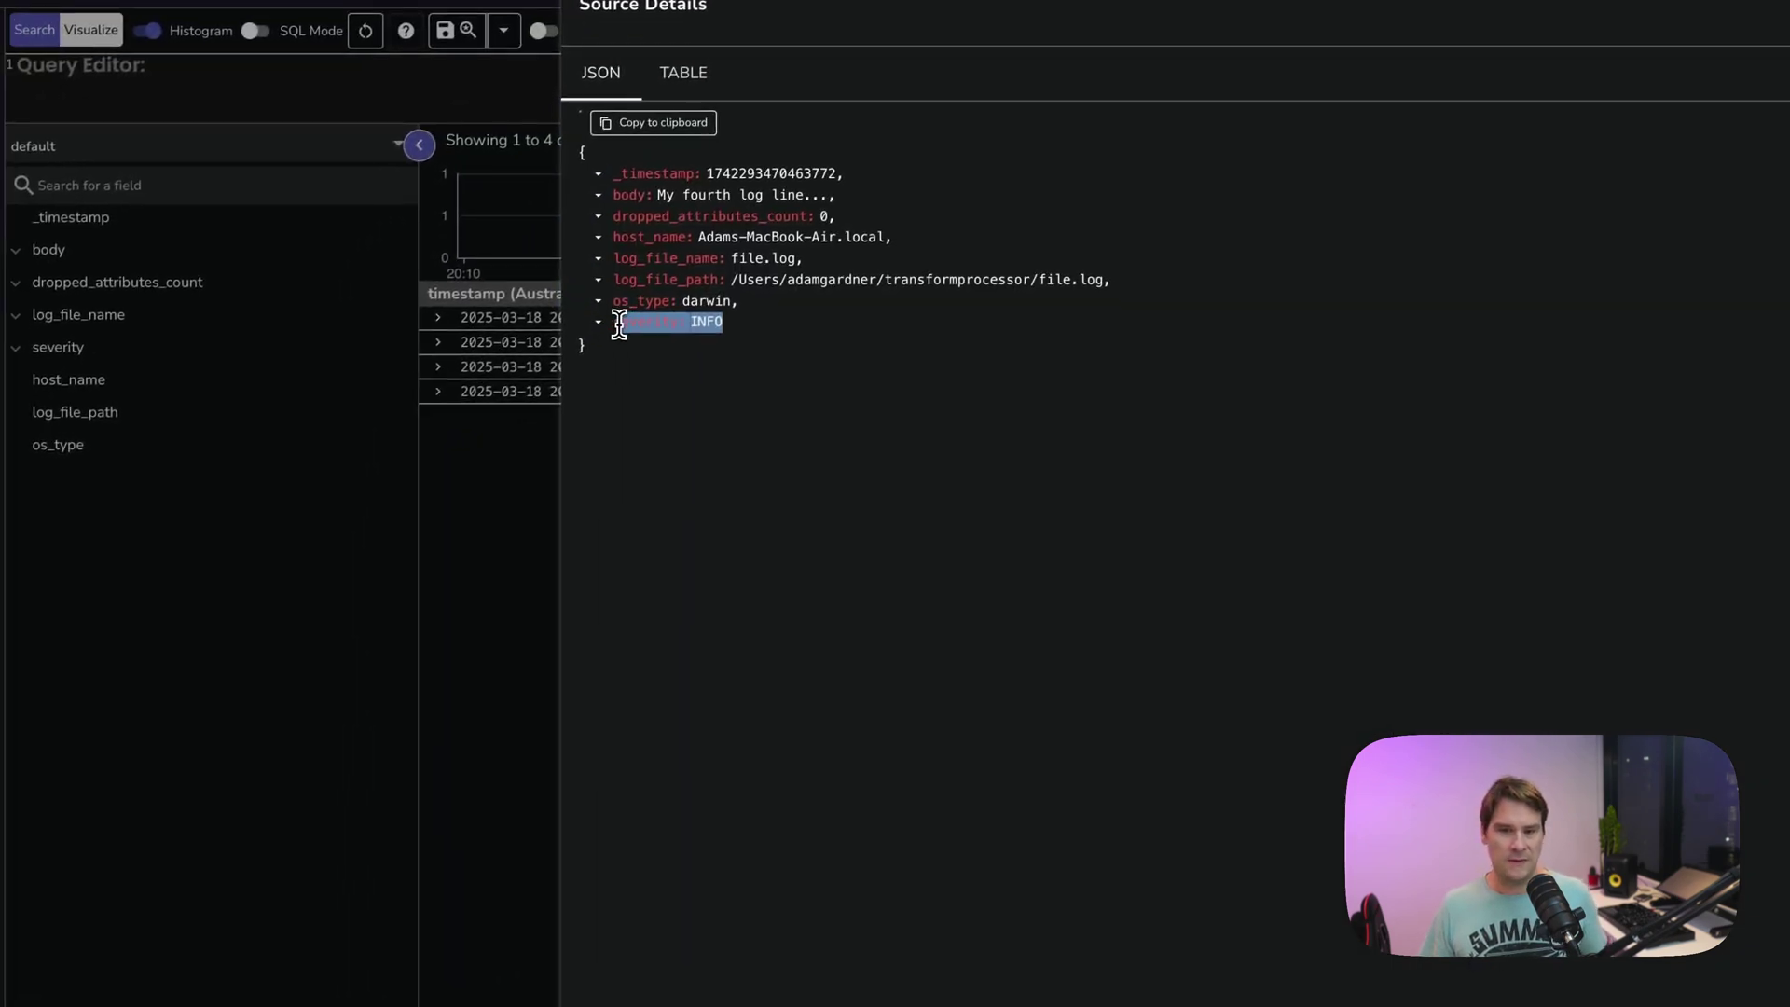
pyautogui.click(812, 345)
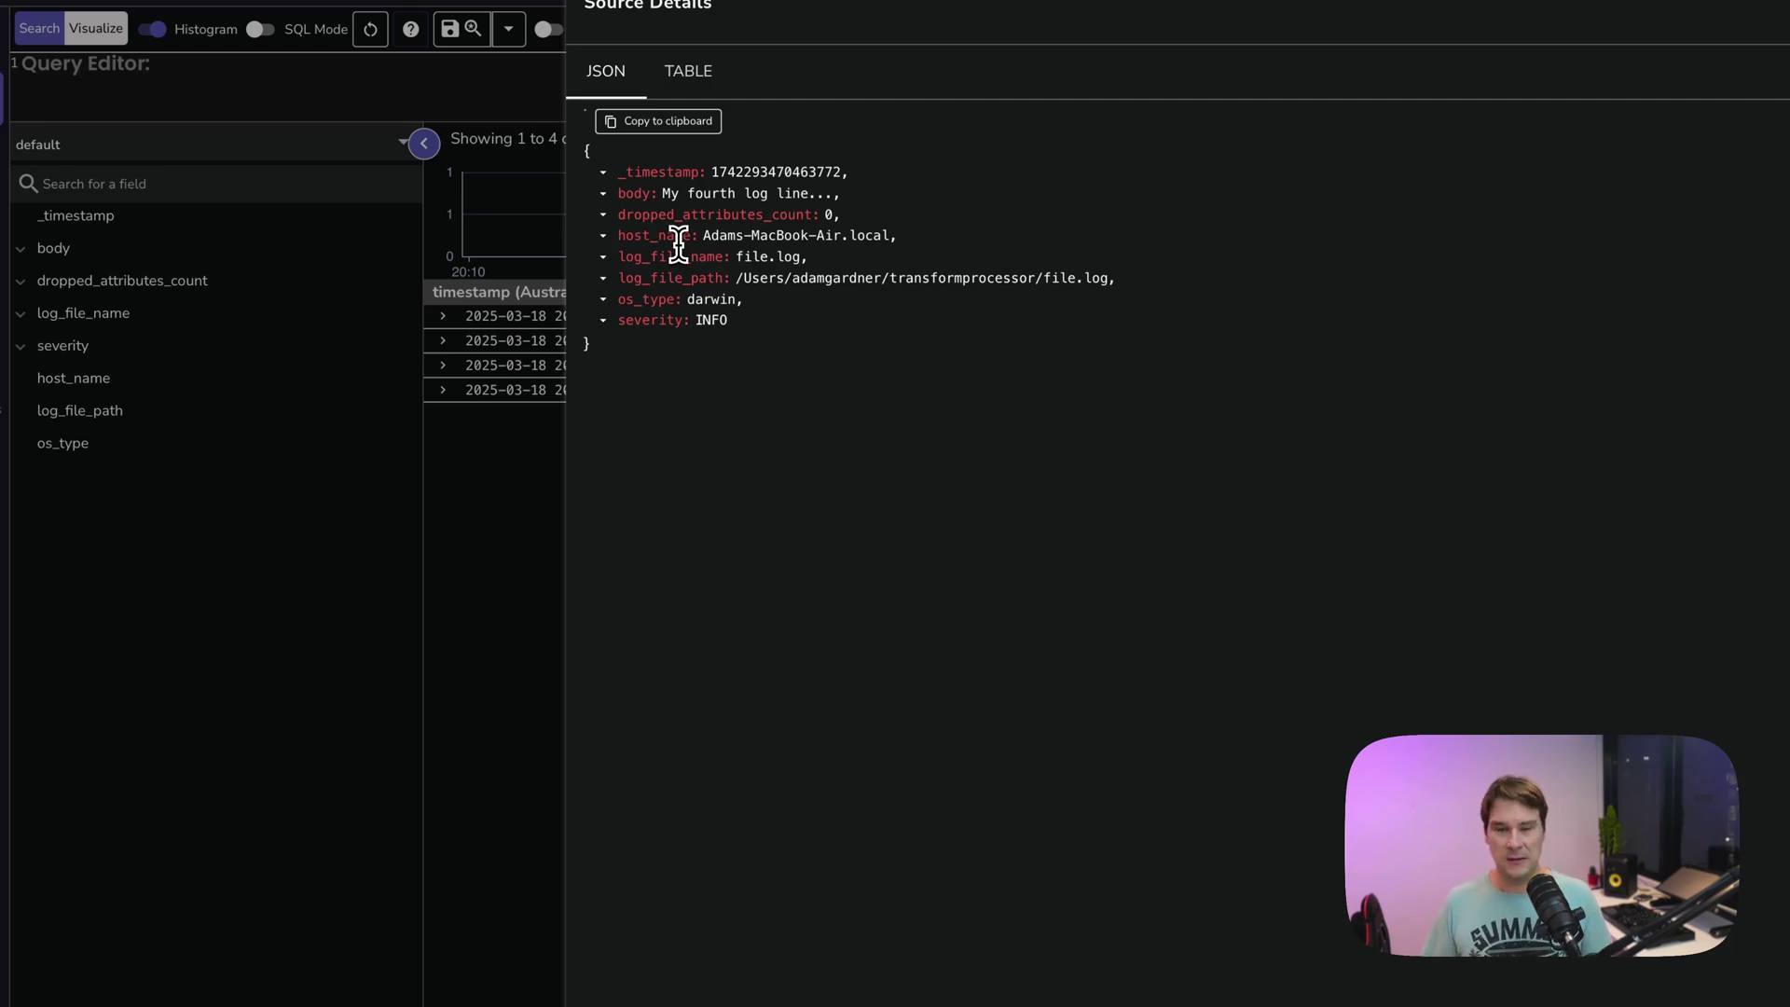
# Step: Paste the export and otelcol-contrib command into the terminal, changing scenario4 to scenario5
pyautogui.hotkey('alt', 'Tab')
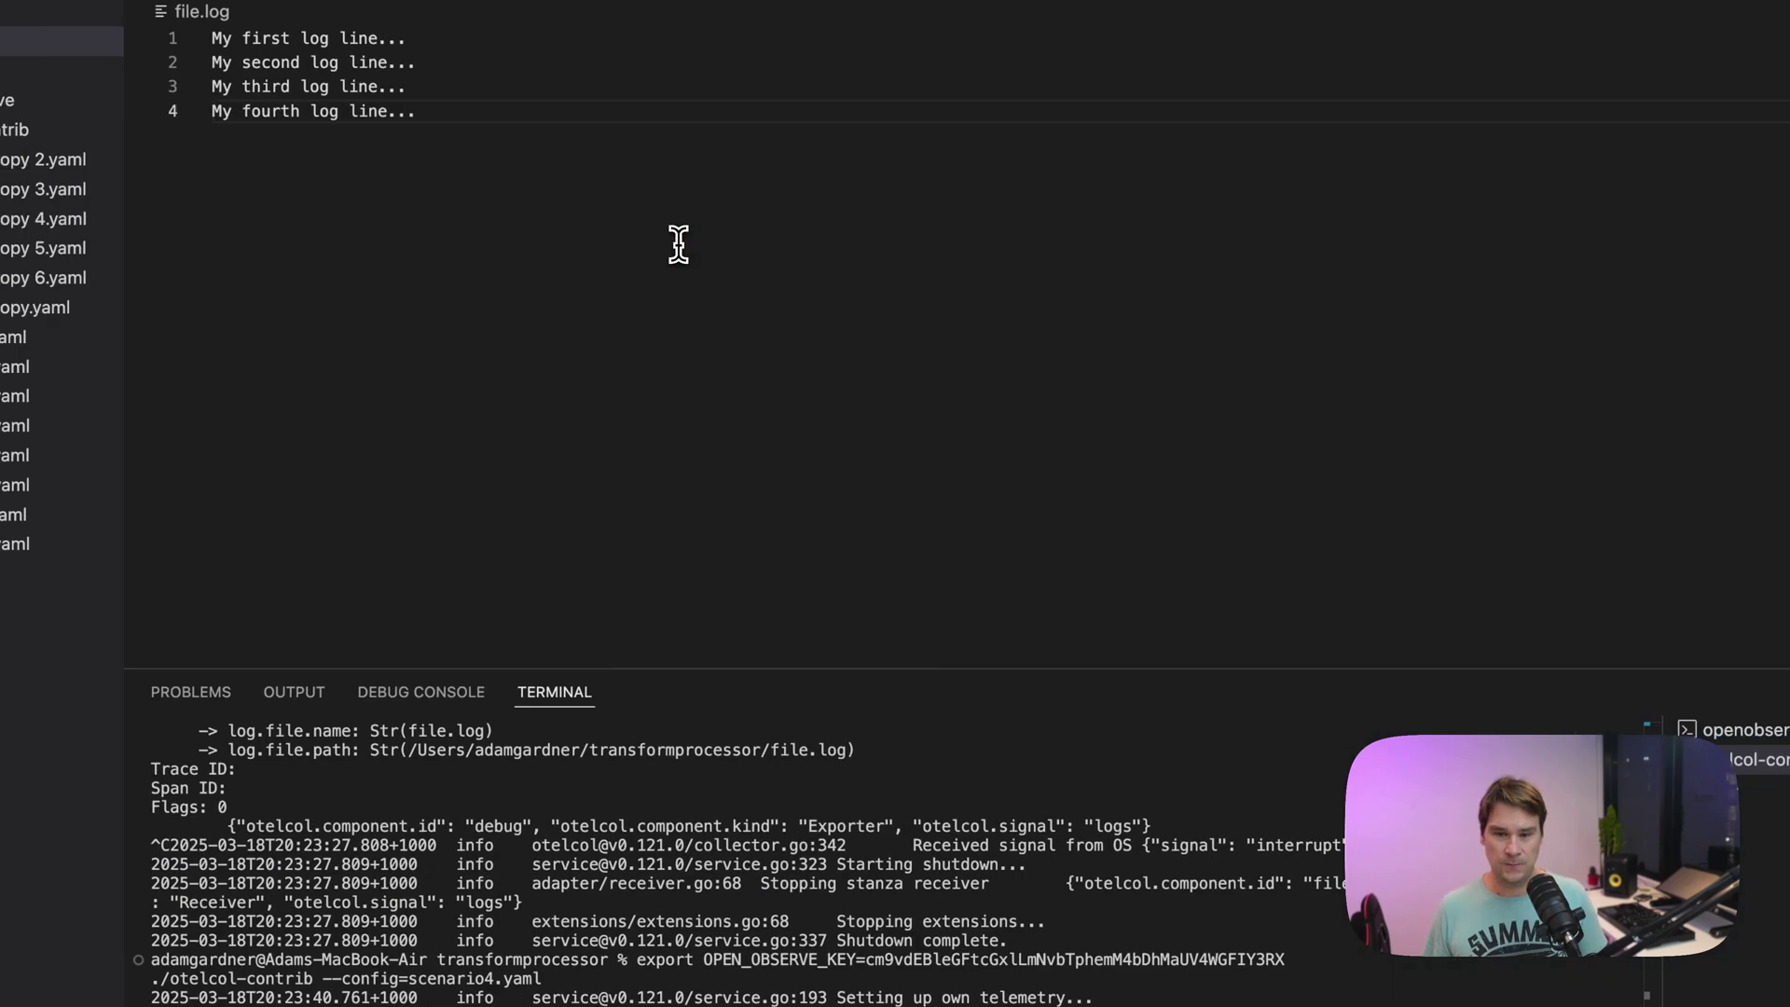
pyautogui.click(860, 879)
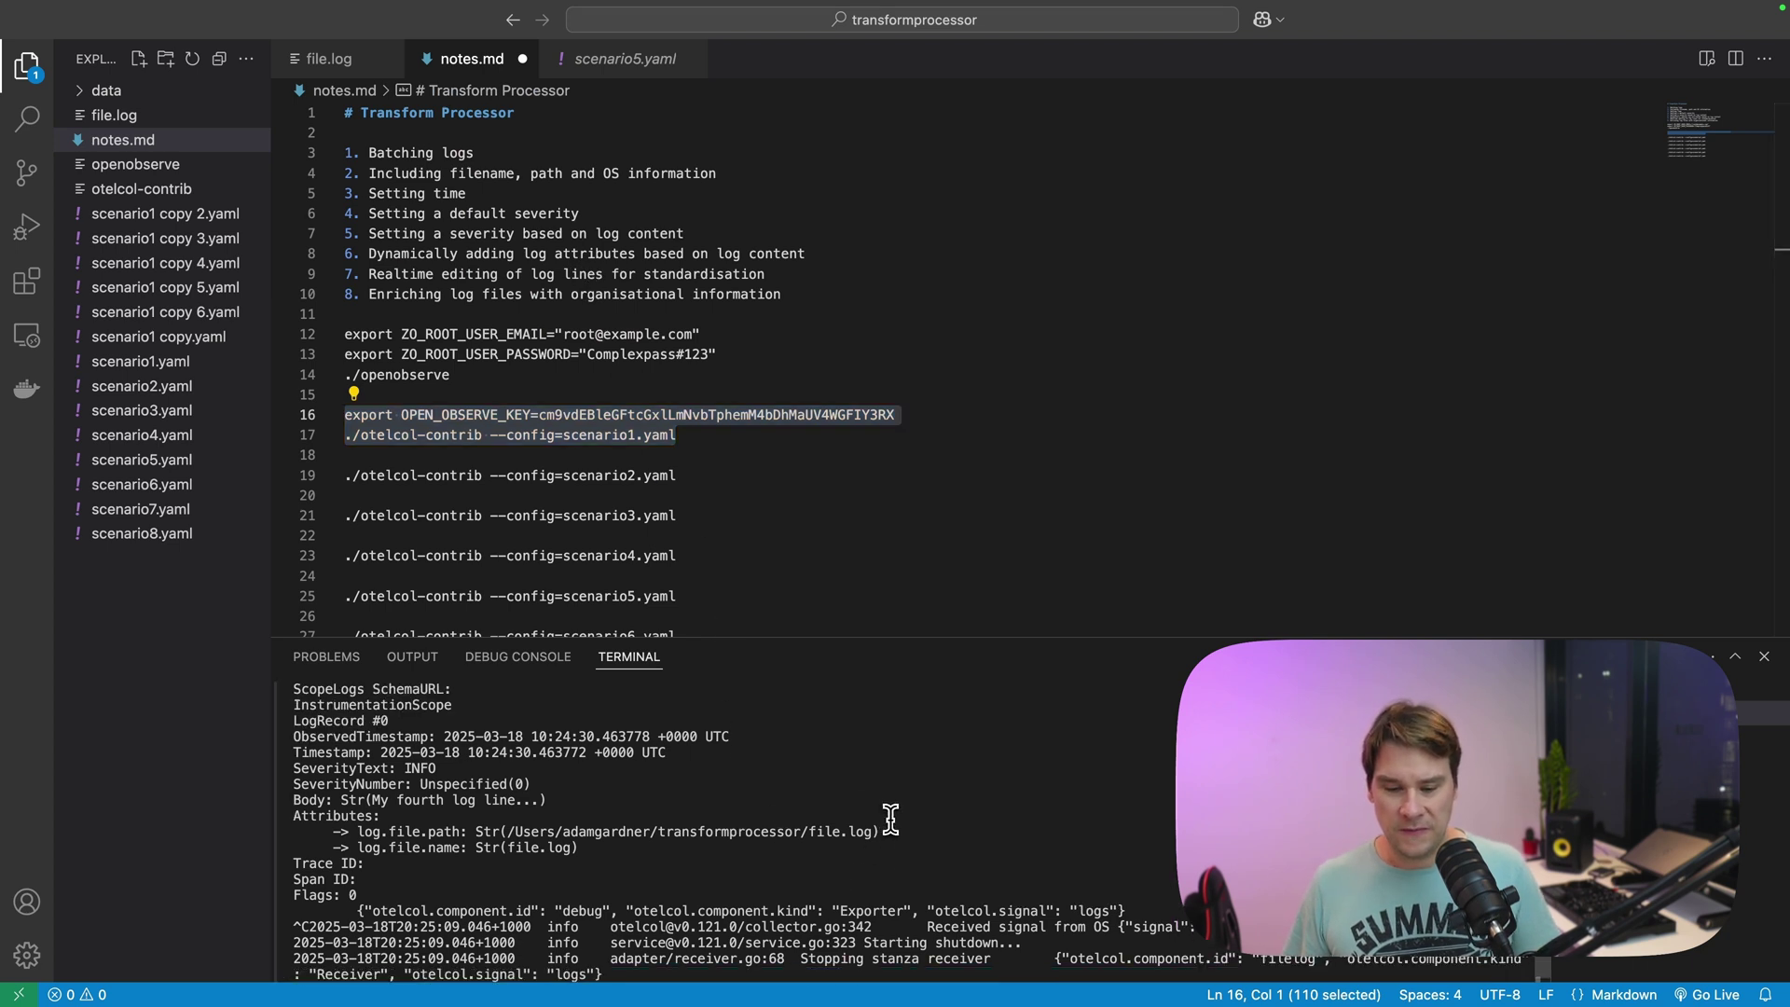
pyautogui.scroll(-2, 858, 867)
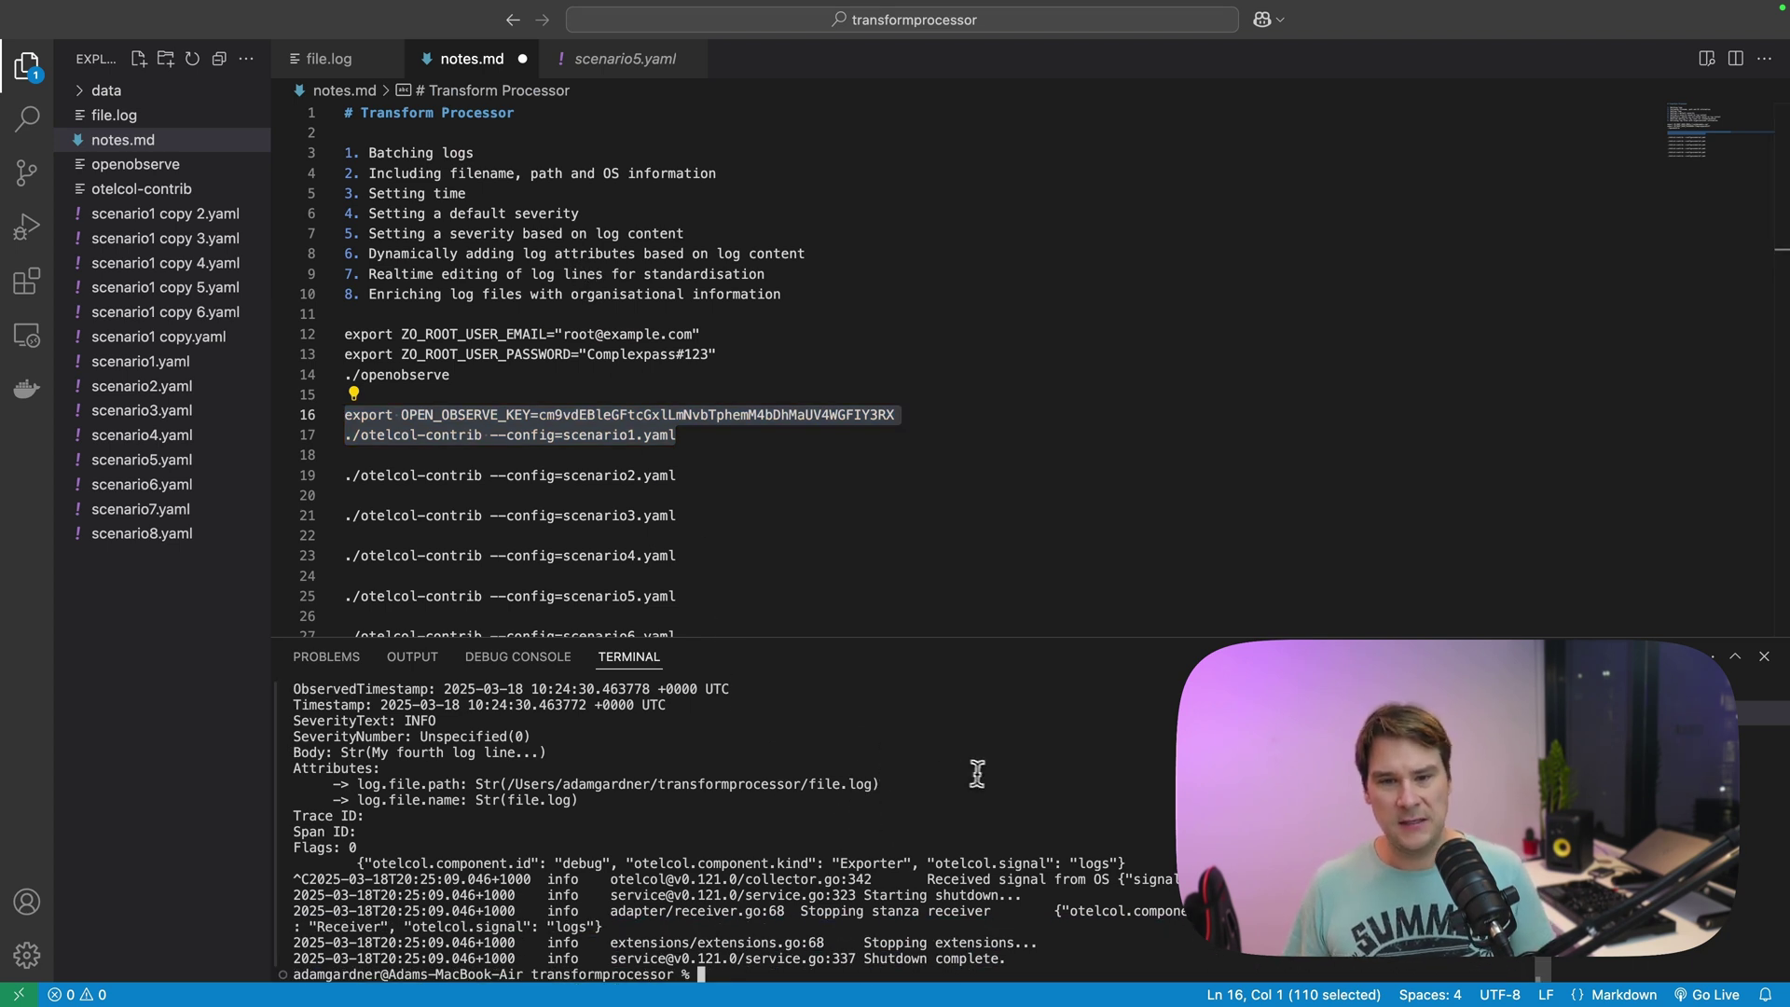
pyautogui.press('super+v')
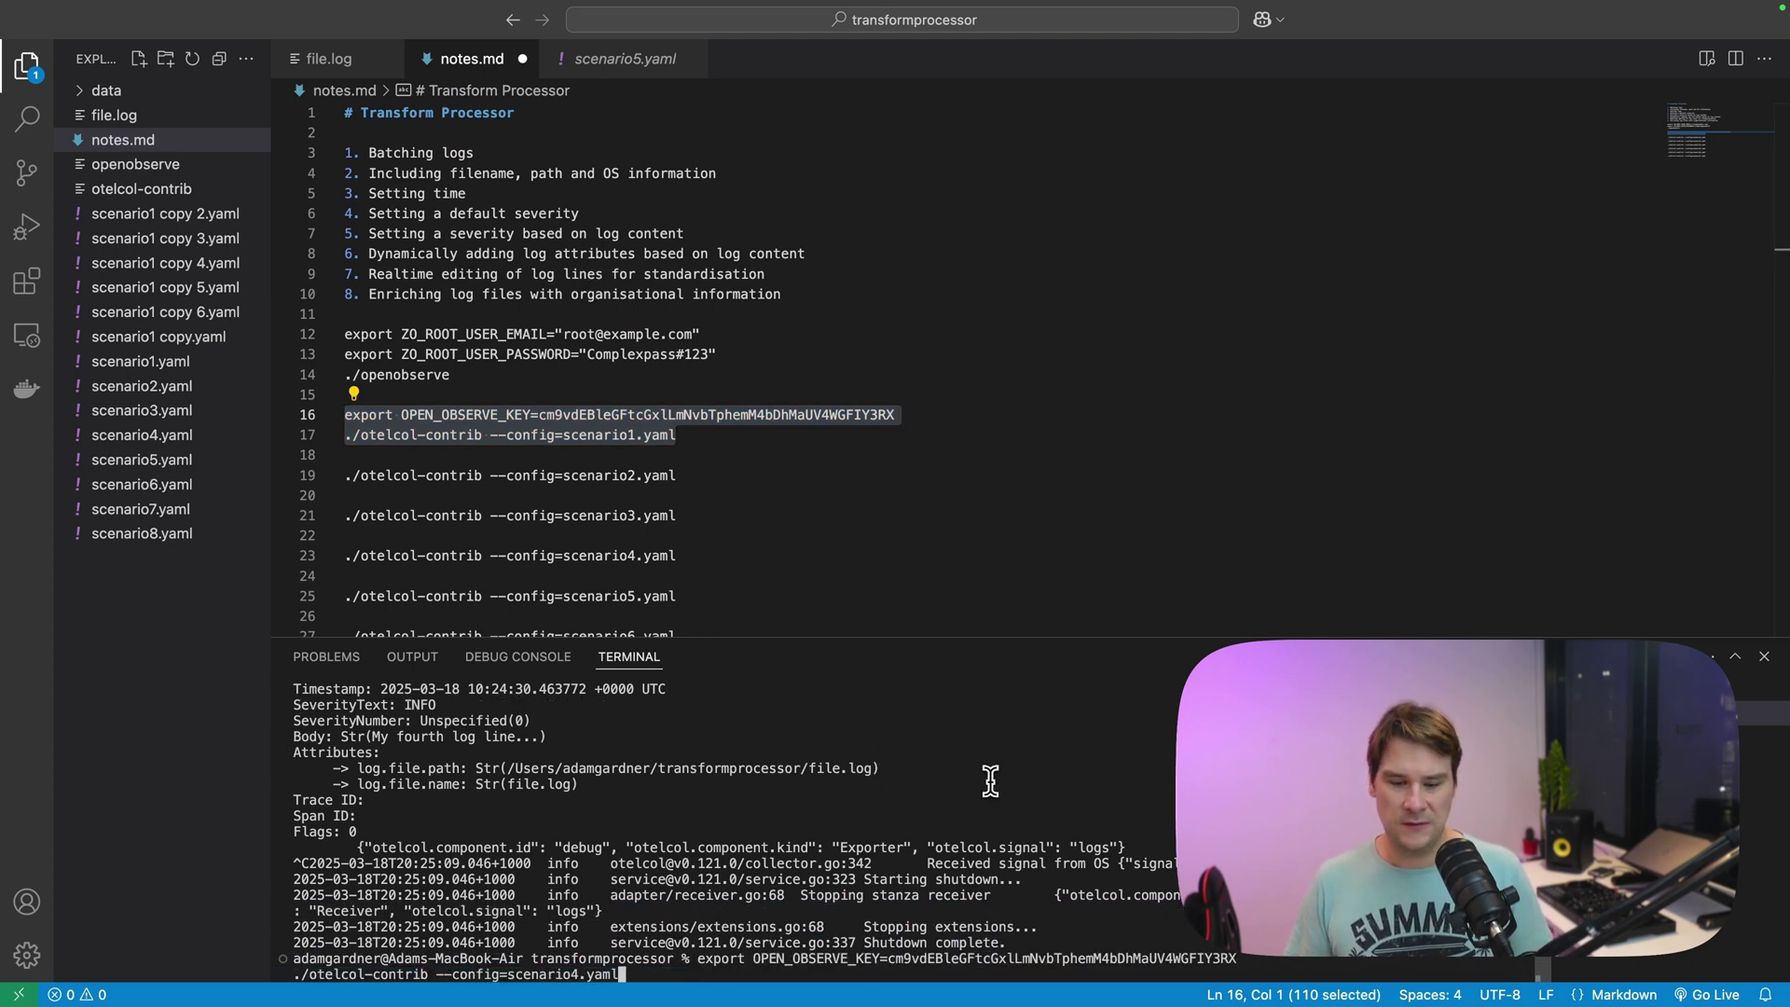
pyautogui.press('Left')
pyautogui.press('Left')
pyautogui.press('Left')
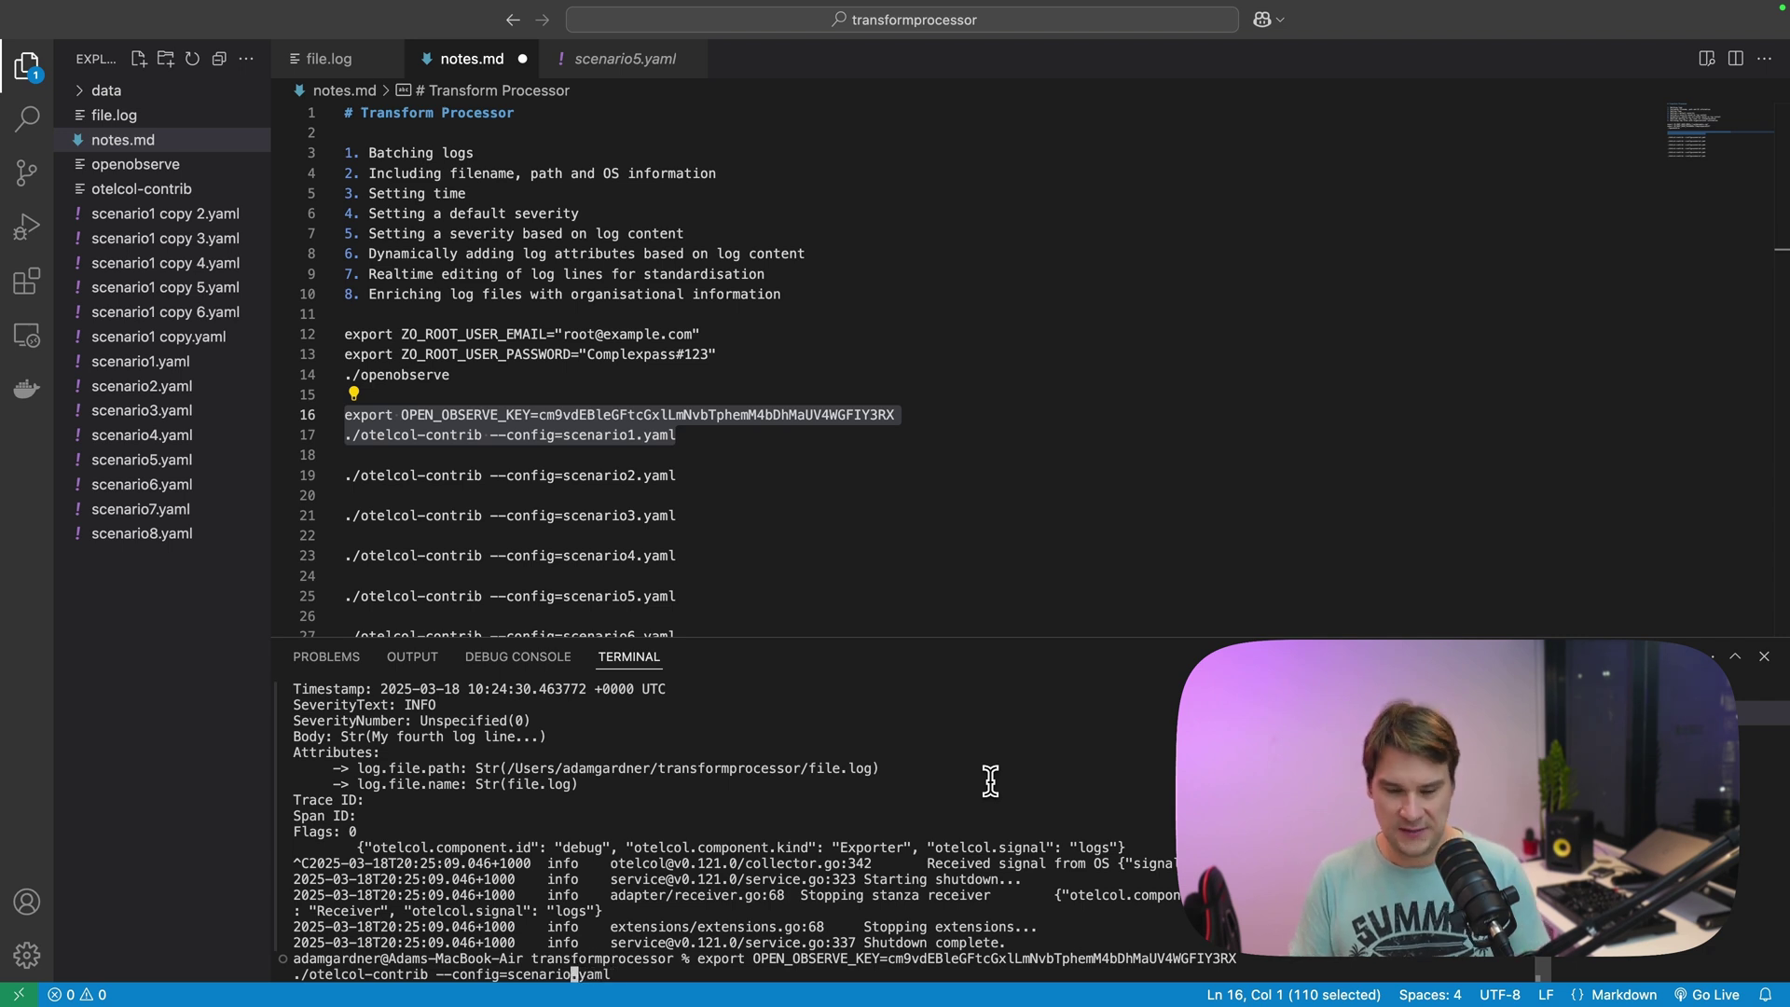
pyautogui.press('BackSpace')
pyautogui.write('5')
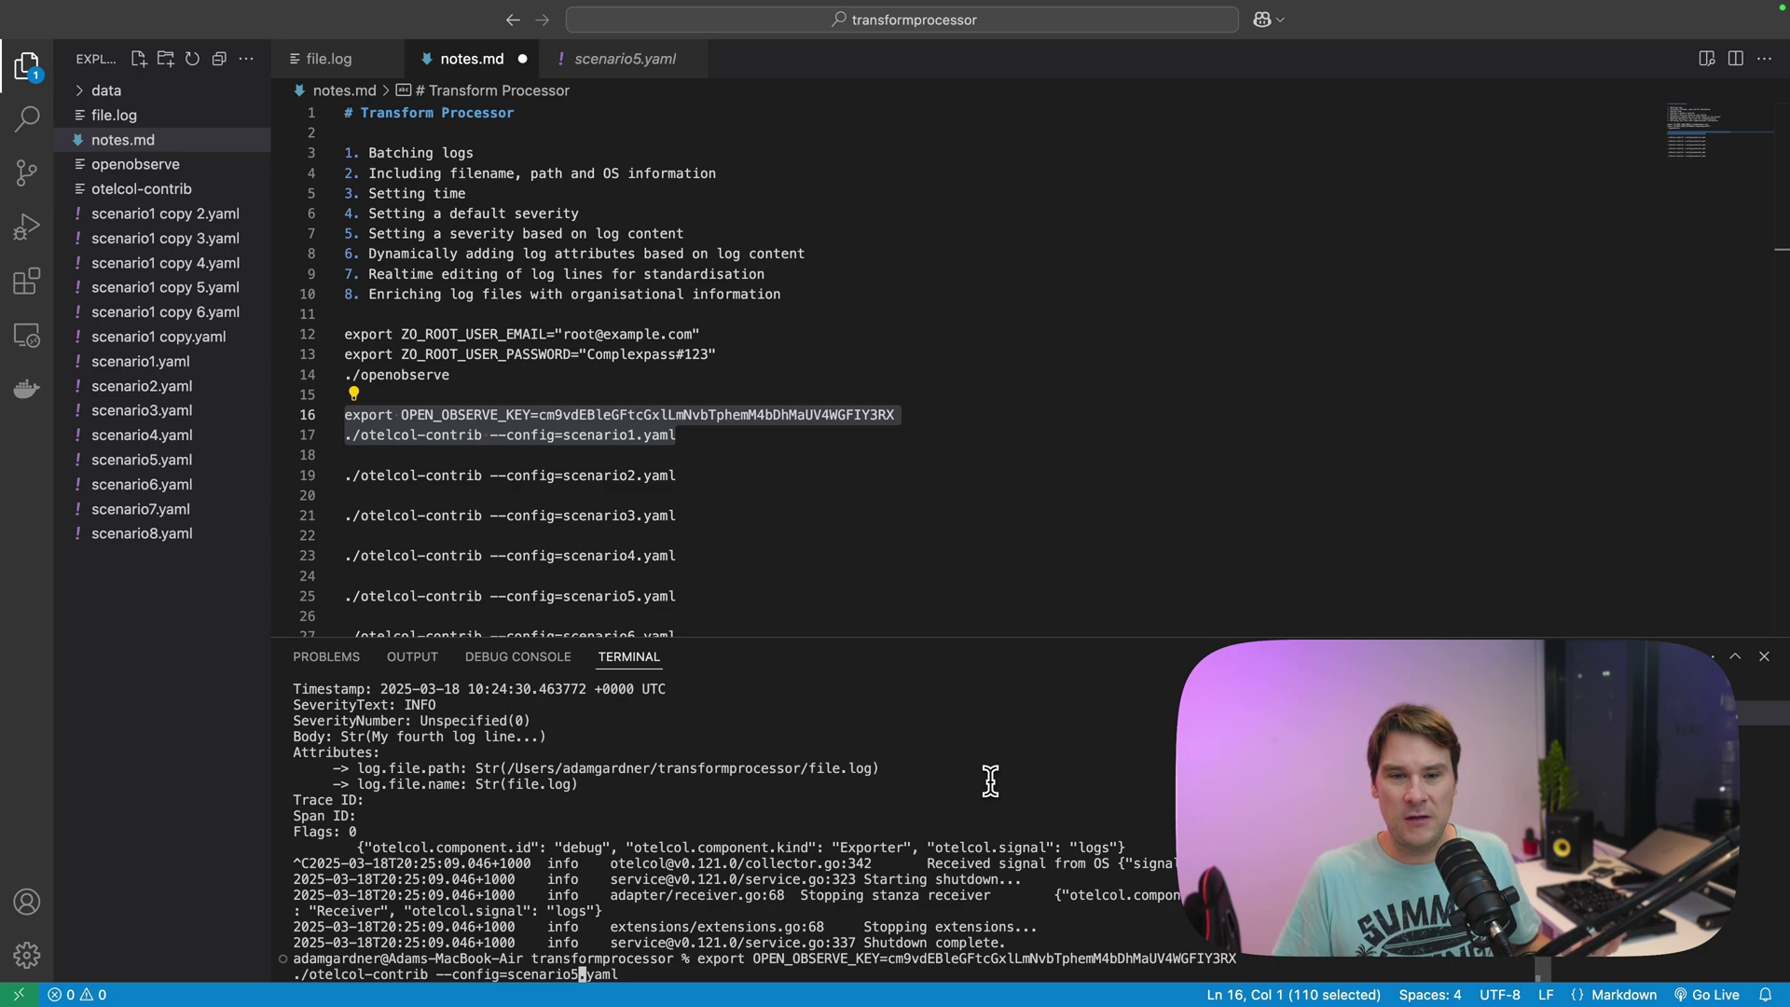
# Step: Launch the collector with scenario5.yaml and inspect its 'something is broken' ERROR rule
pyautogui.press('Return')
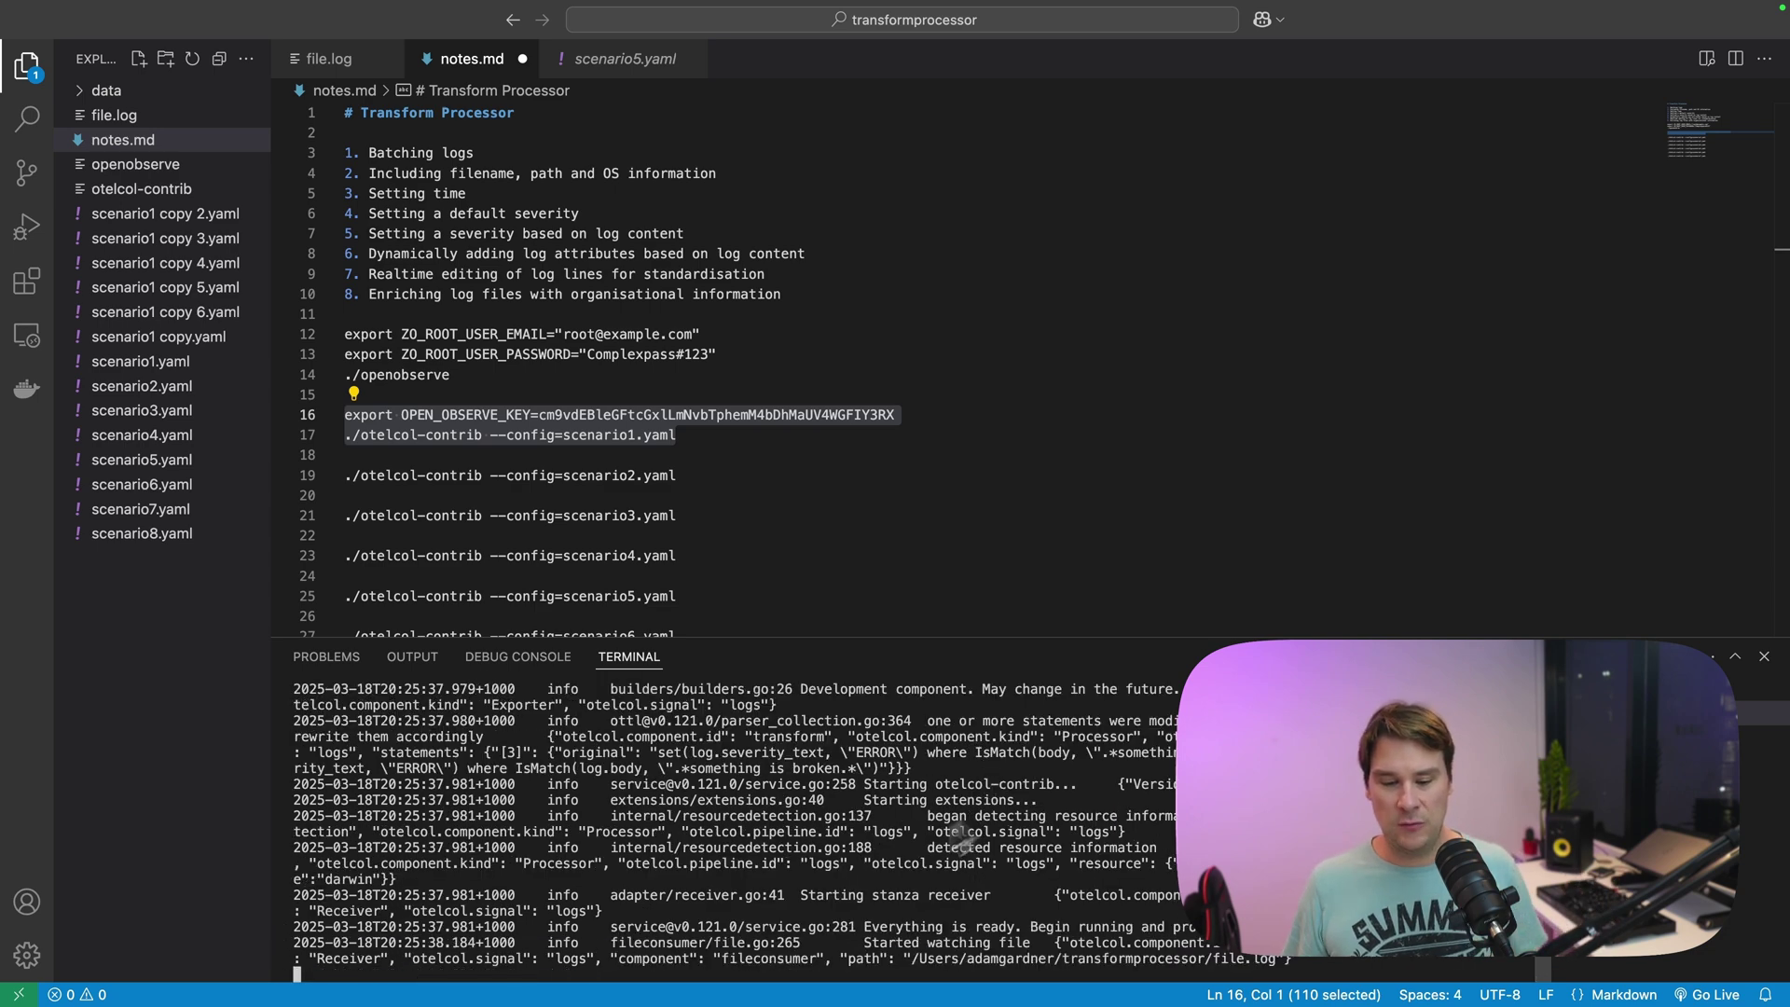
pyautogui.click(625, 59)
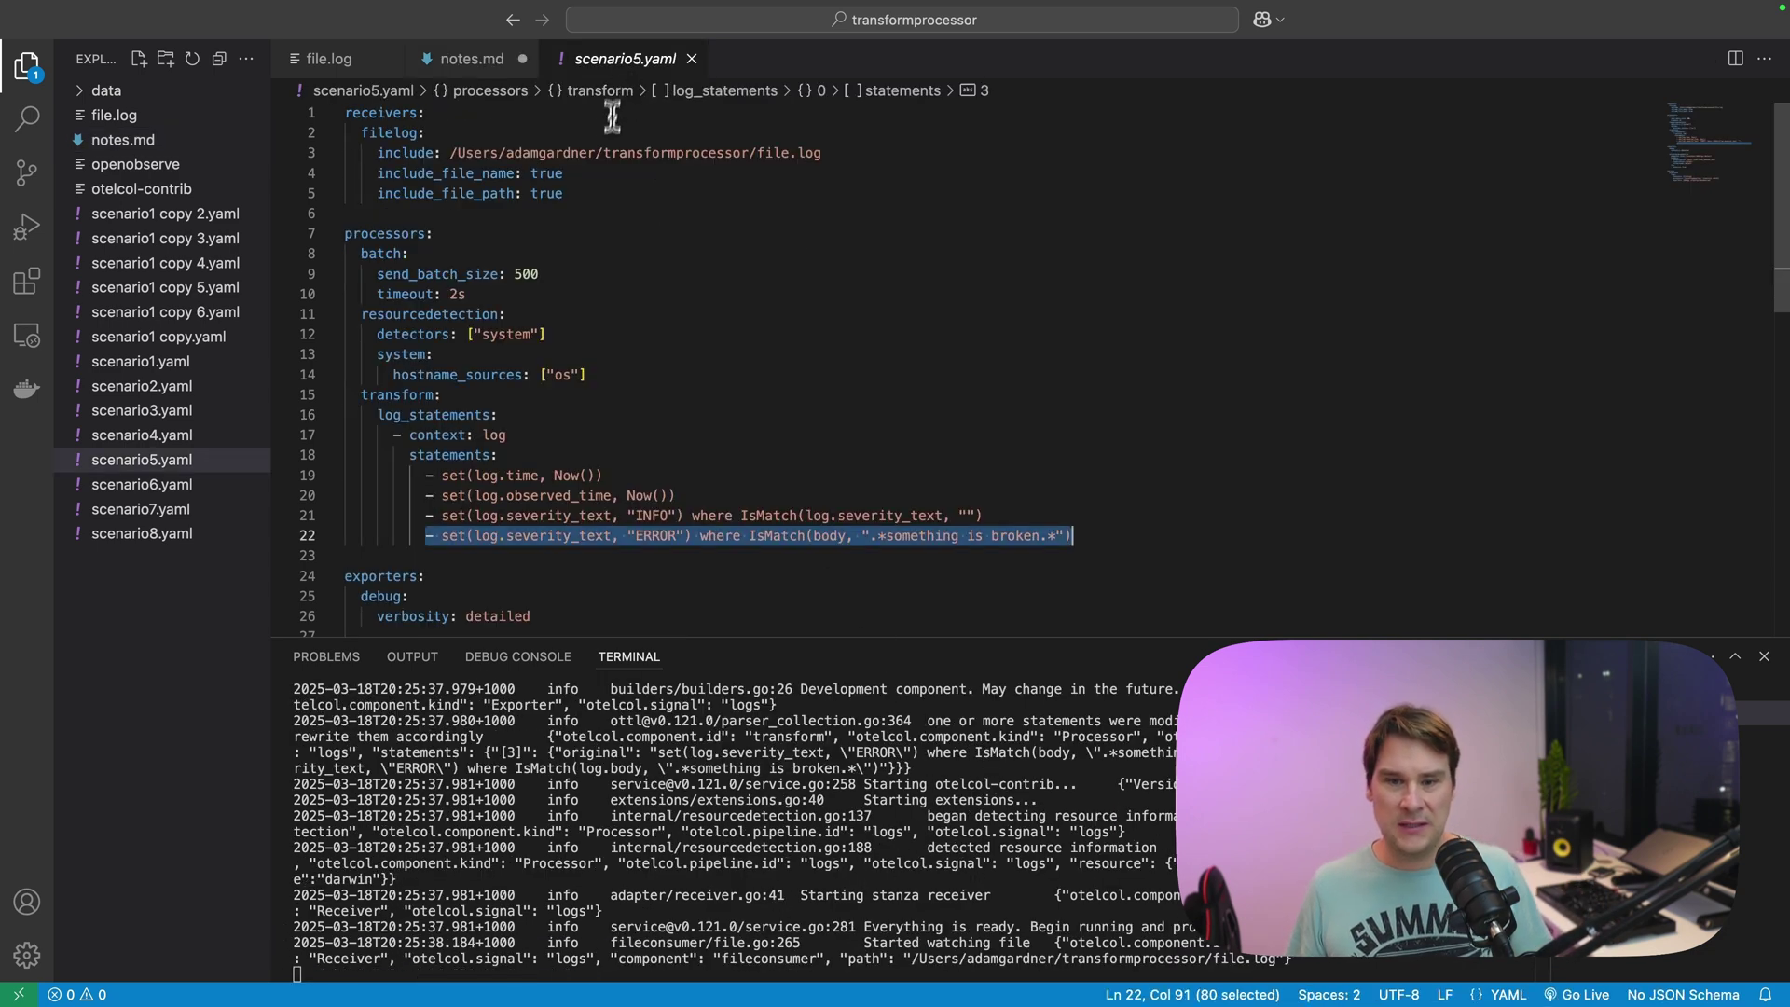
pyautogui.scroll(-3, 518, 447)
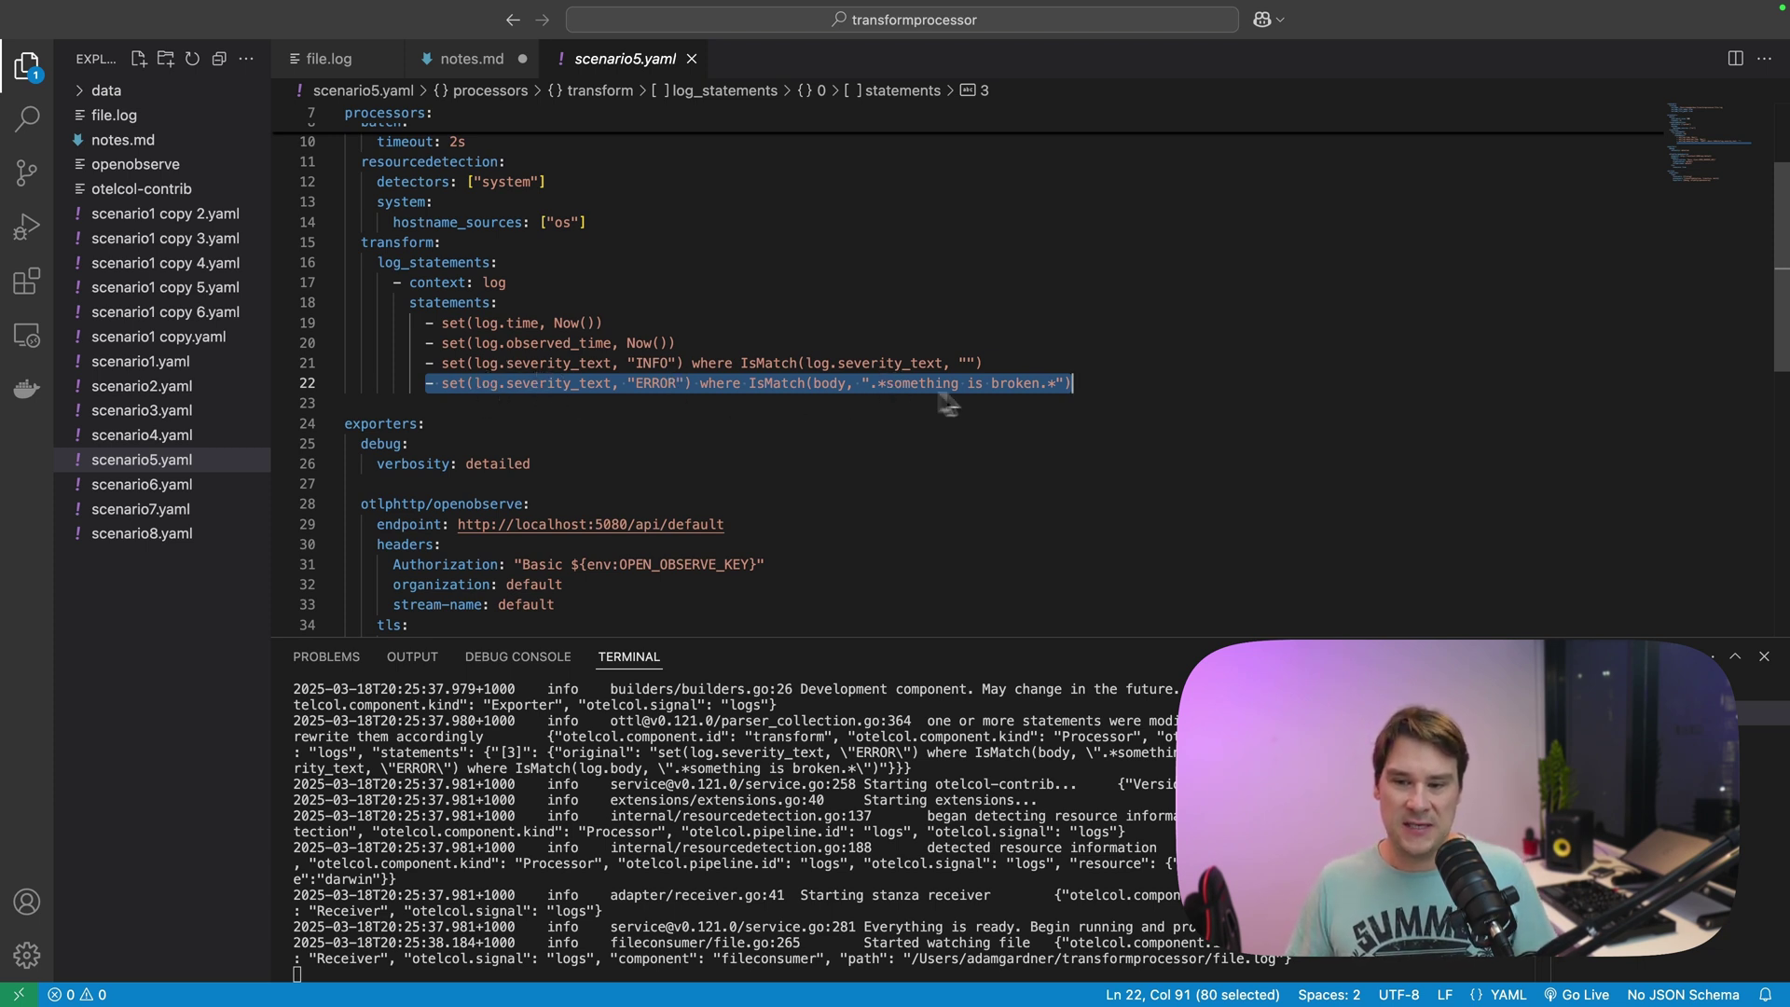
pyautogui.click(1042, 384)
pyautogui.moveTo(1041, 383); pyautogui.dragTo(884, 390)
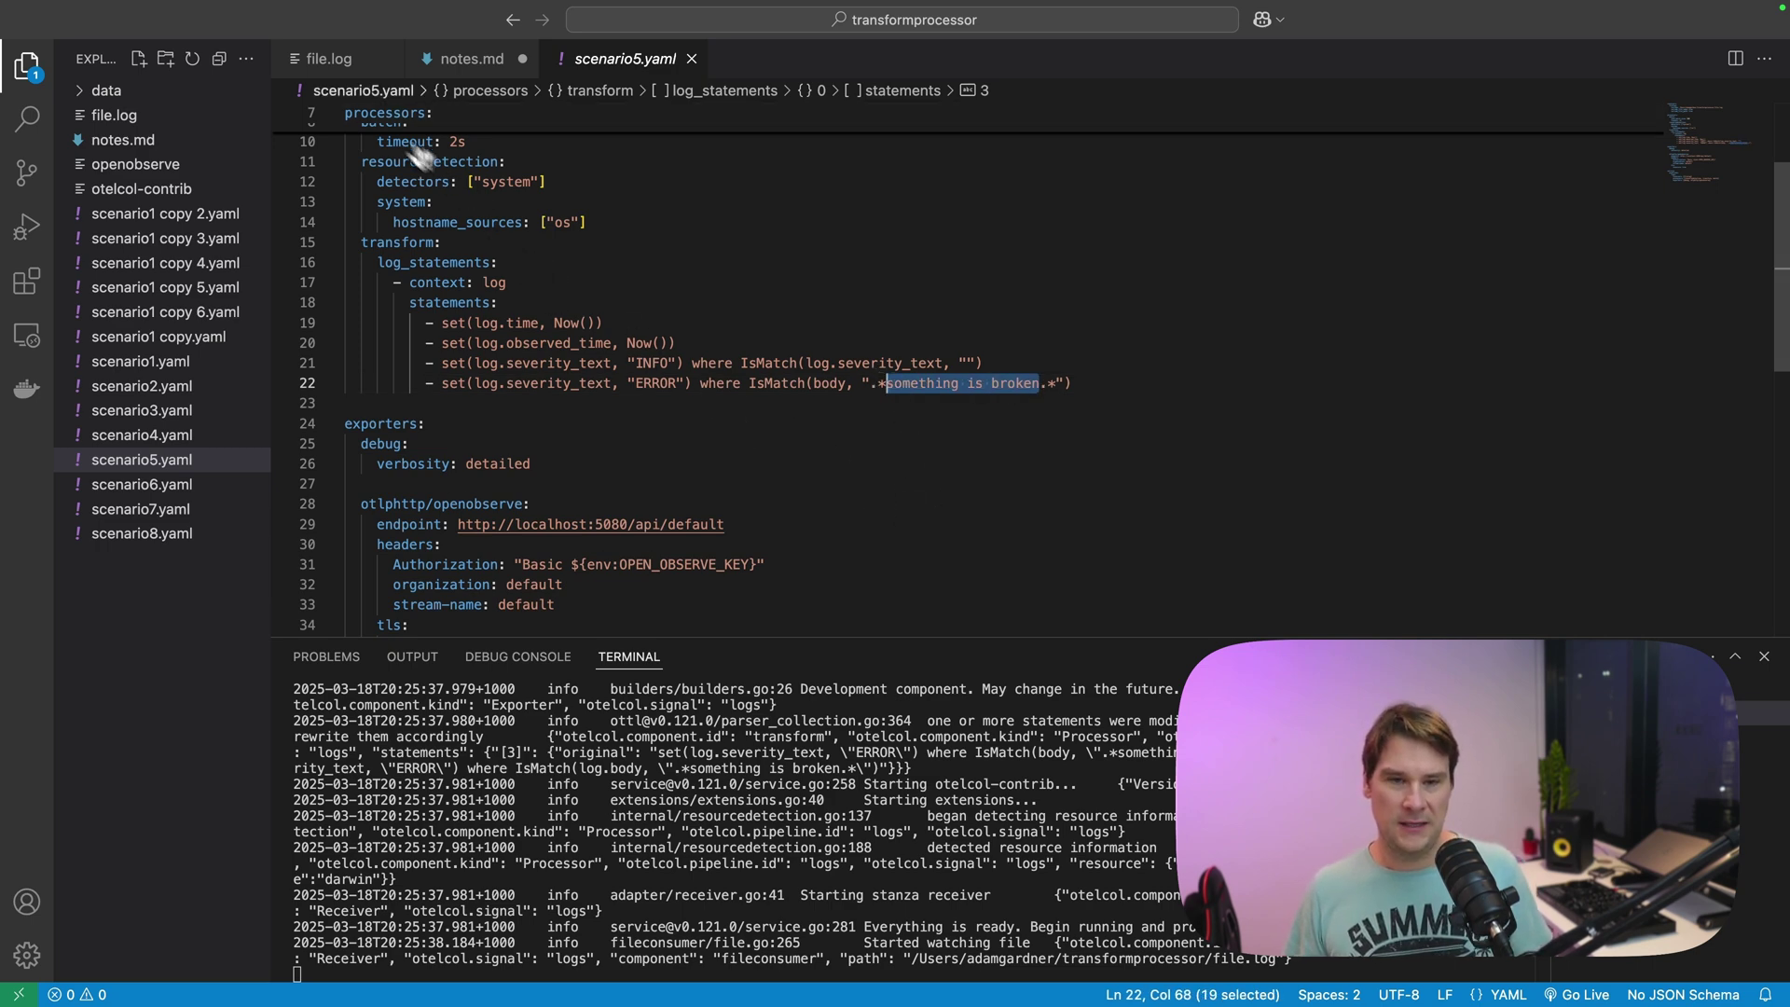
pyautogui.click(329, 57)
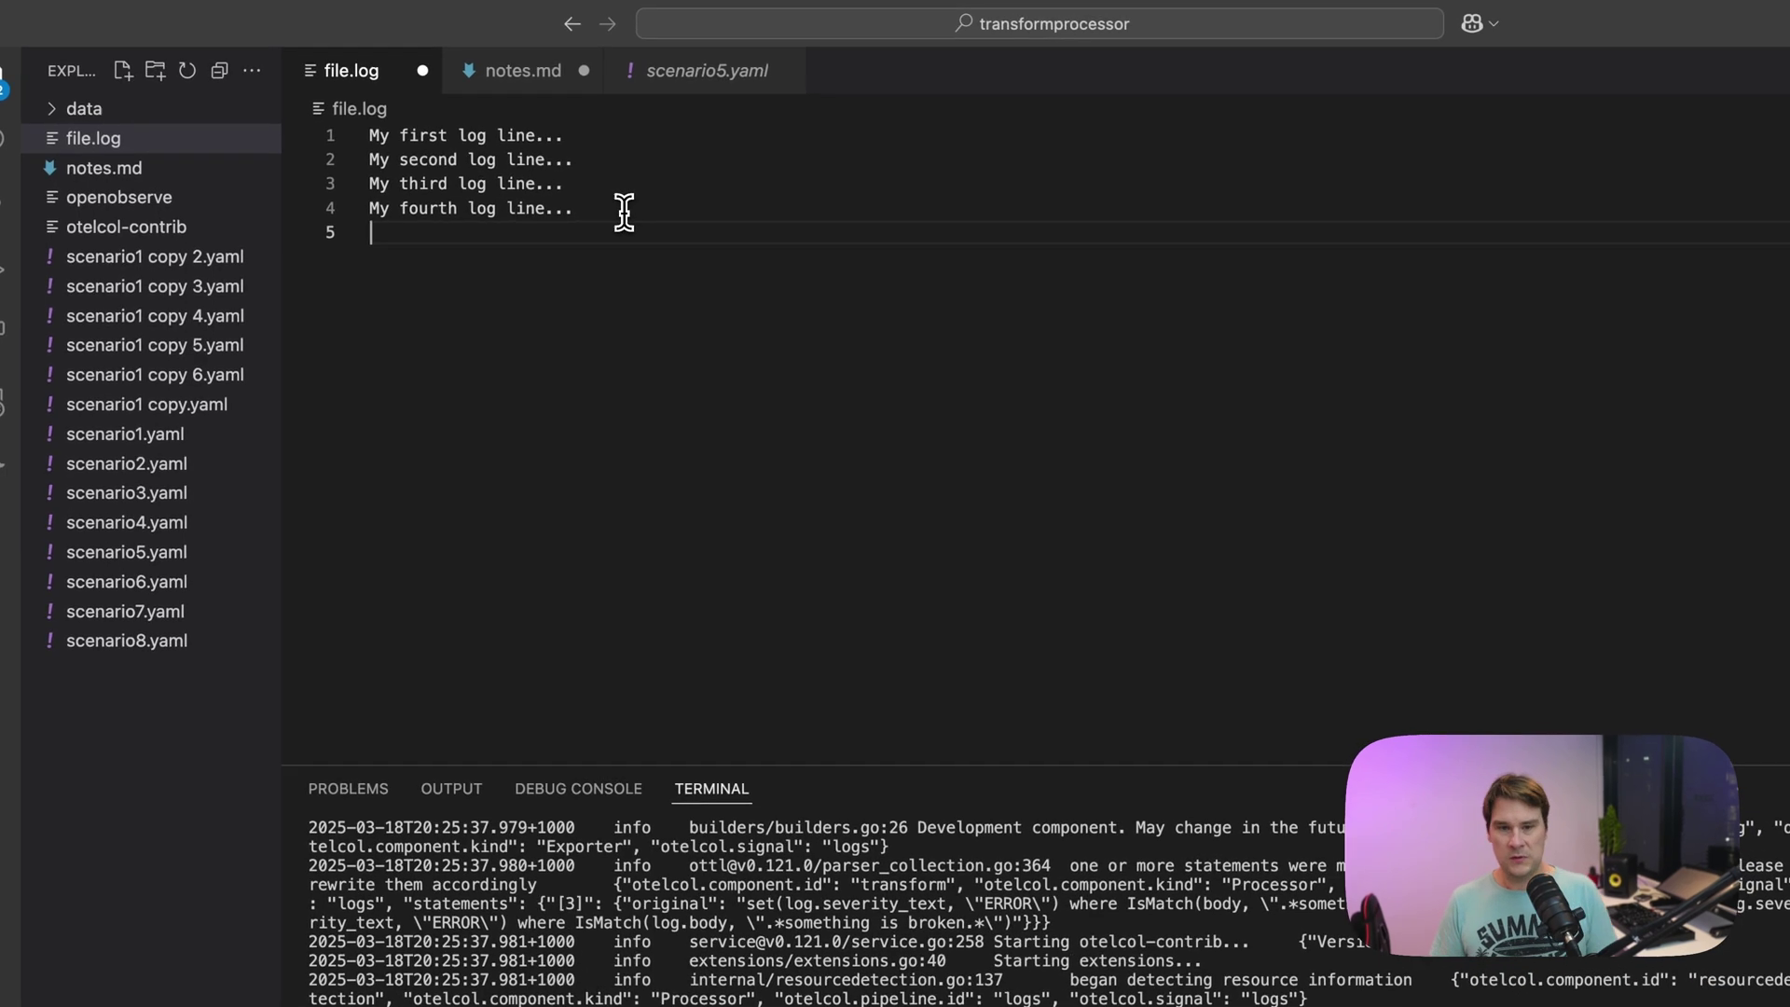
pyautogui.write('My f')
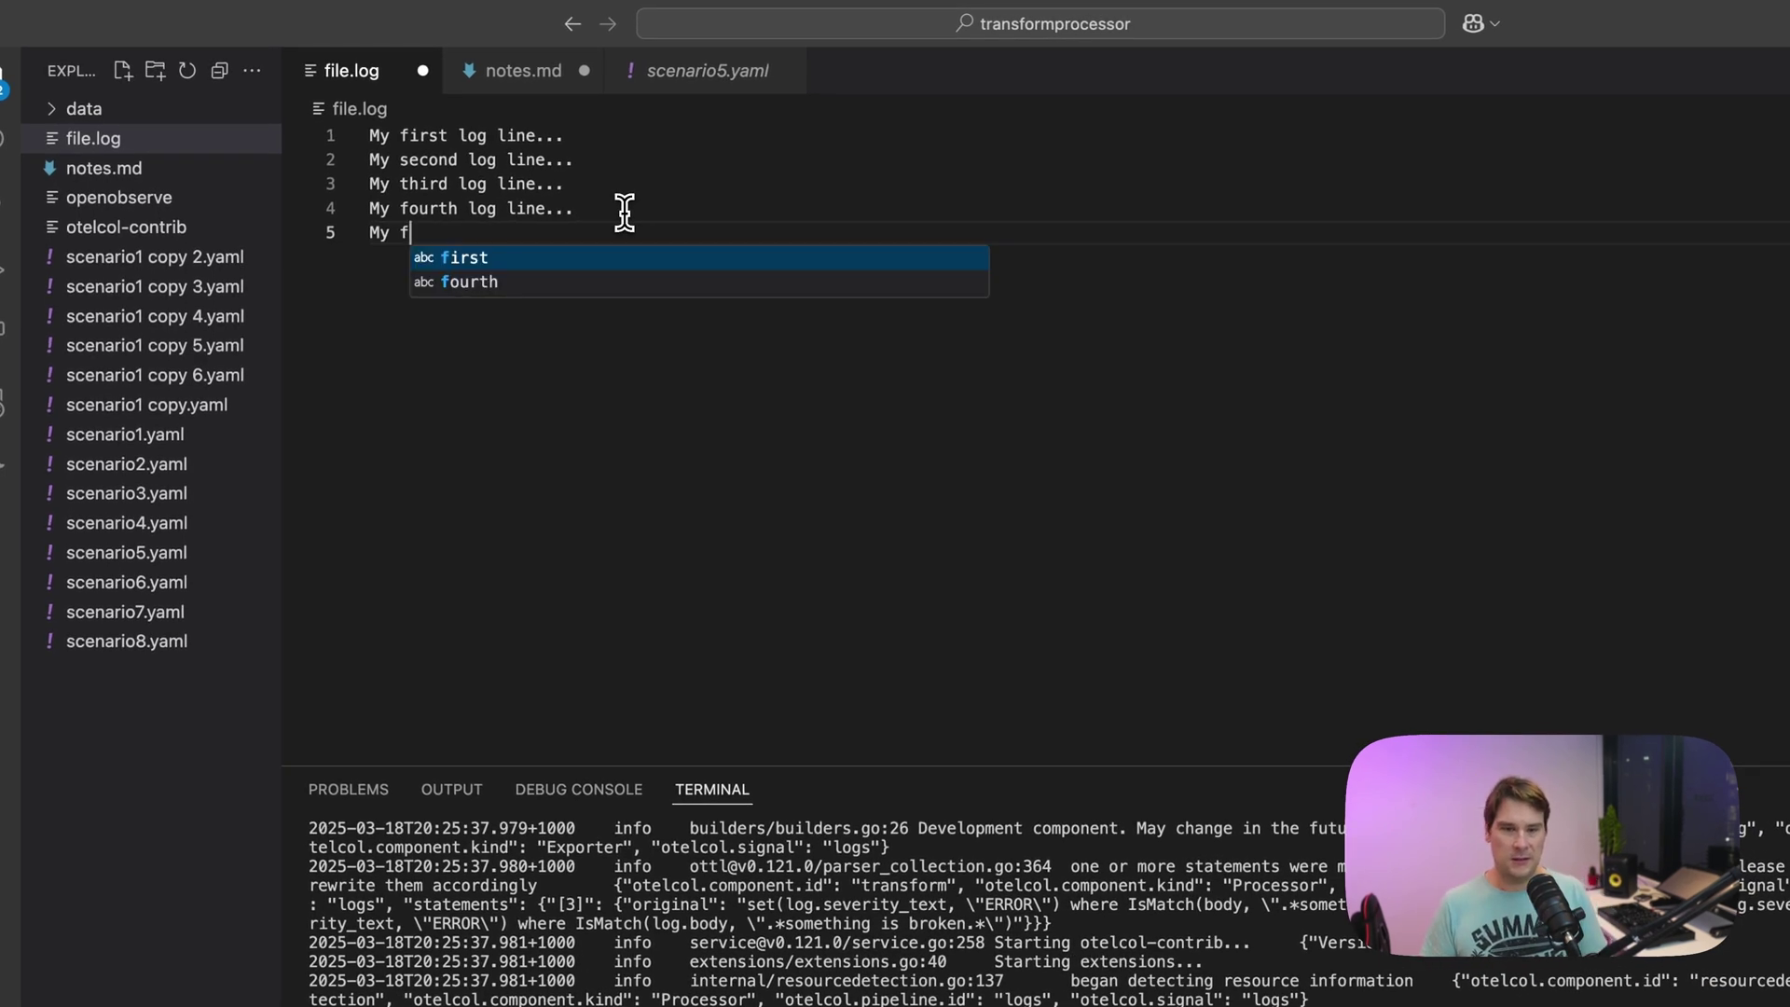
pyautogui.write('ifth log l')
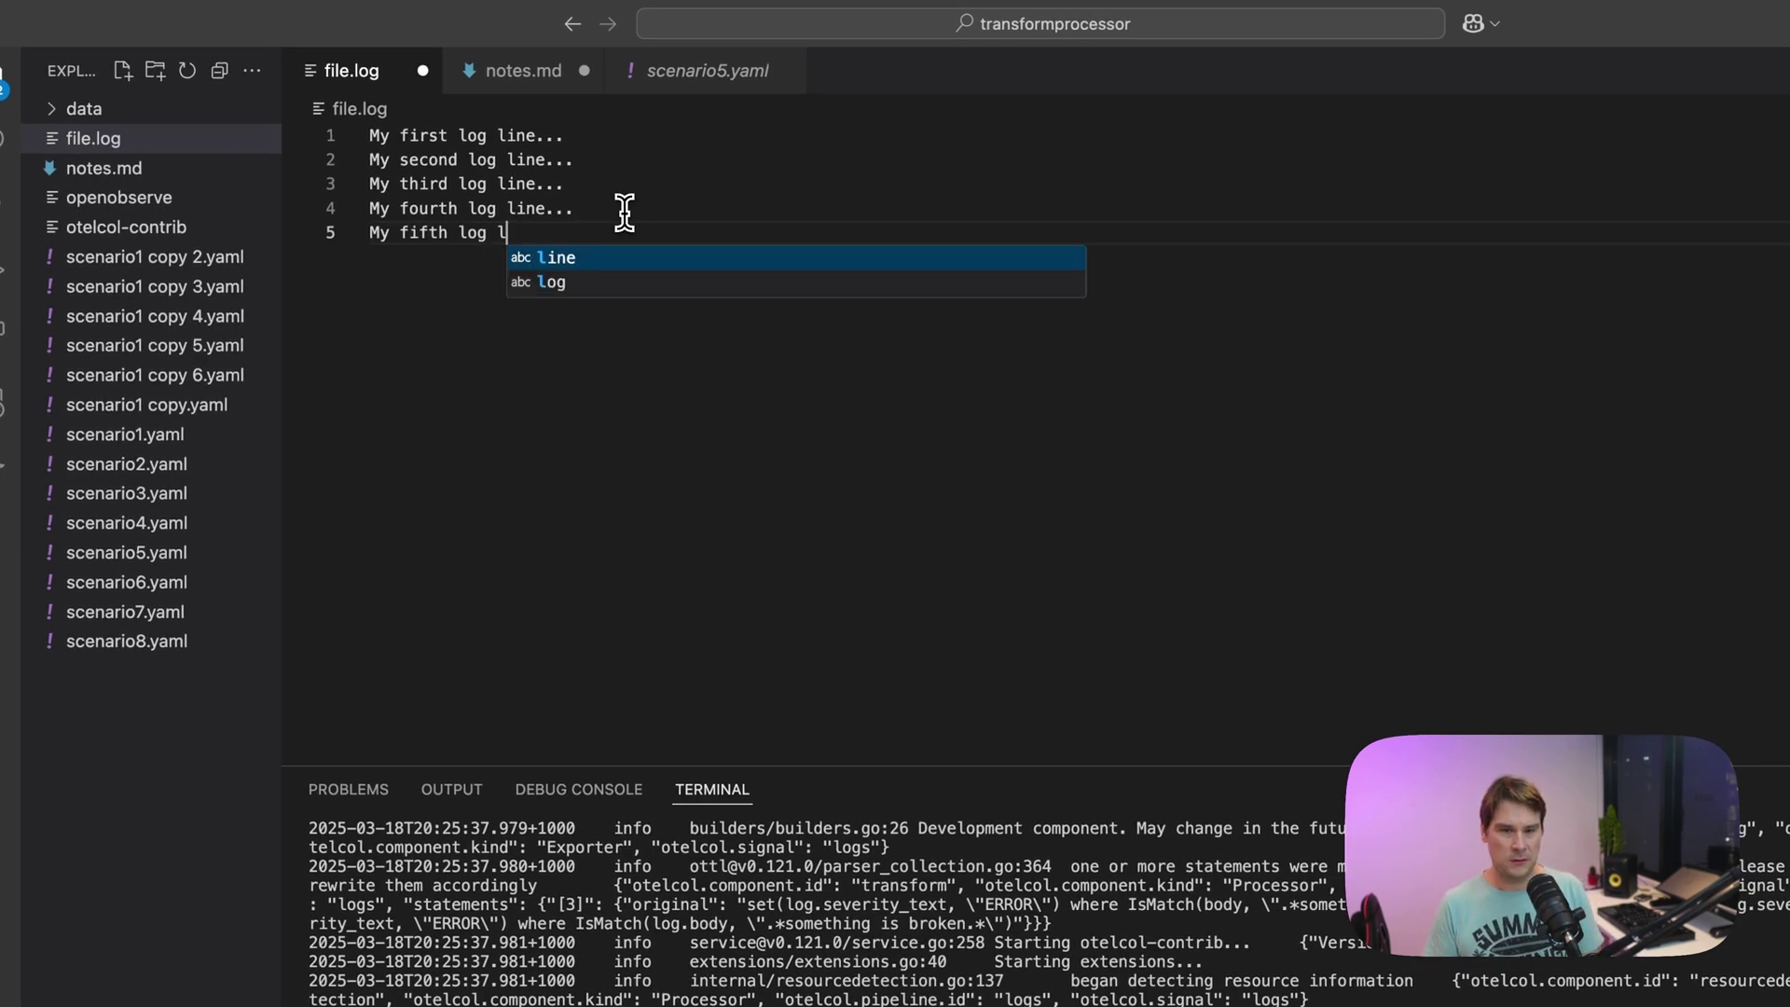
pyautogui.write('ine something is broj')
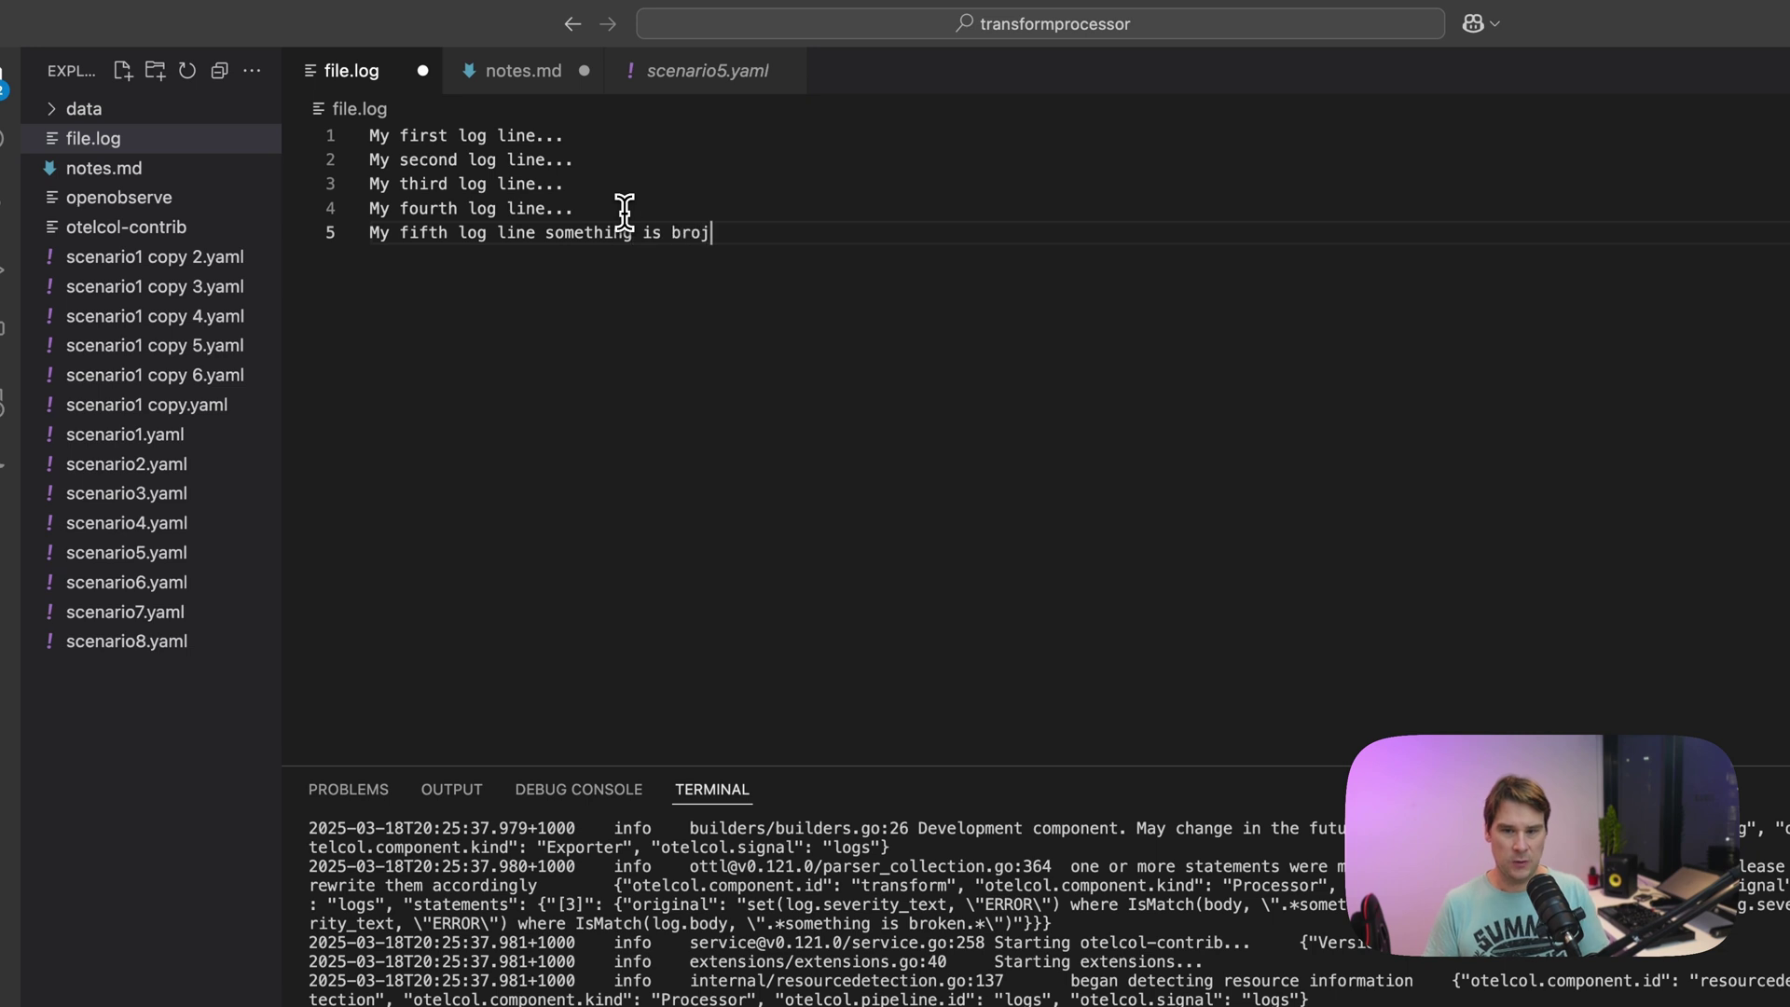
# Step: Save the fifth line 'My fifth log line something is broken. User=32' and confirm SeverityText ERROR
pyautogui.press('BackSpace')
pyautogui.write('ken.')
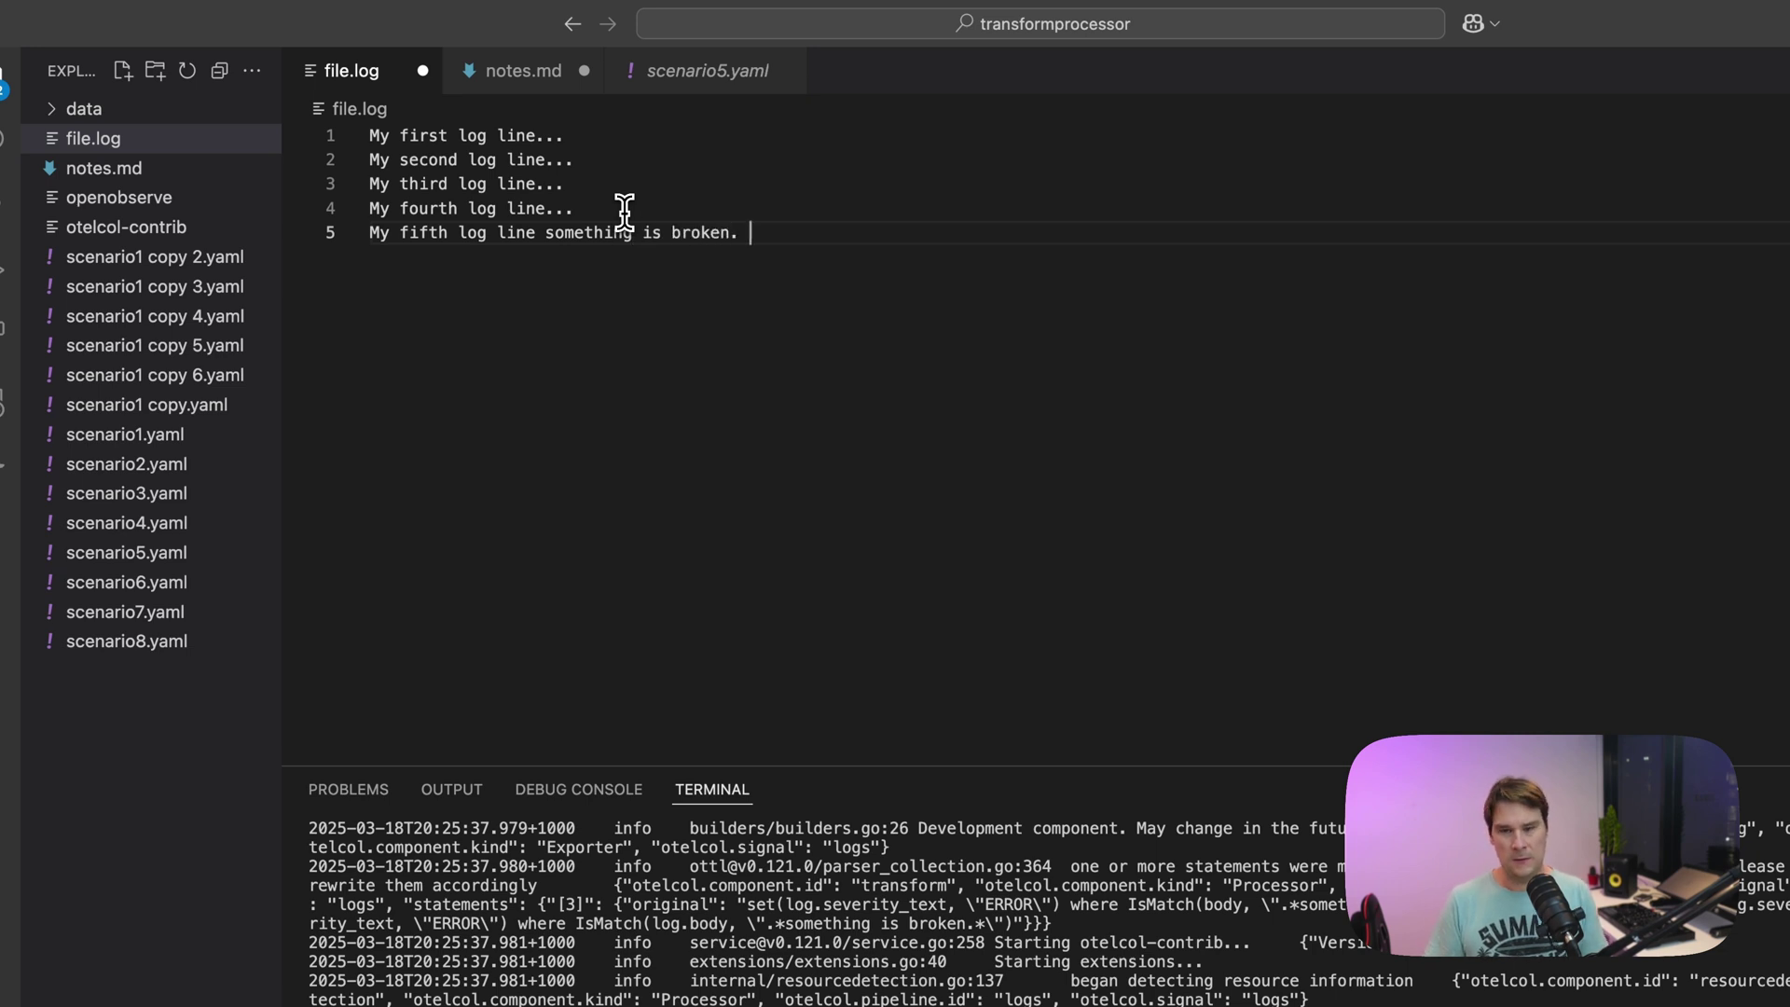
pyautogui.press('BackSpace')
pyautogui.press('BackSpace')
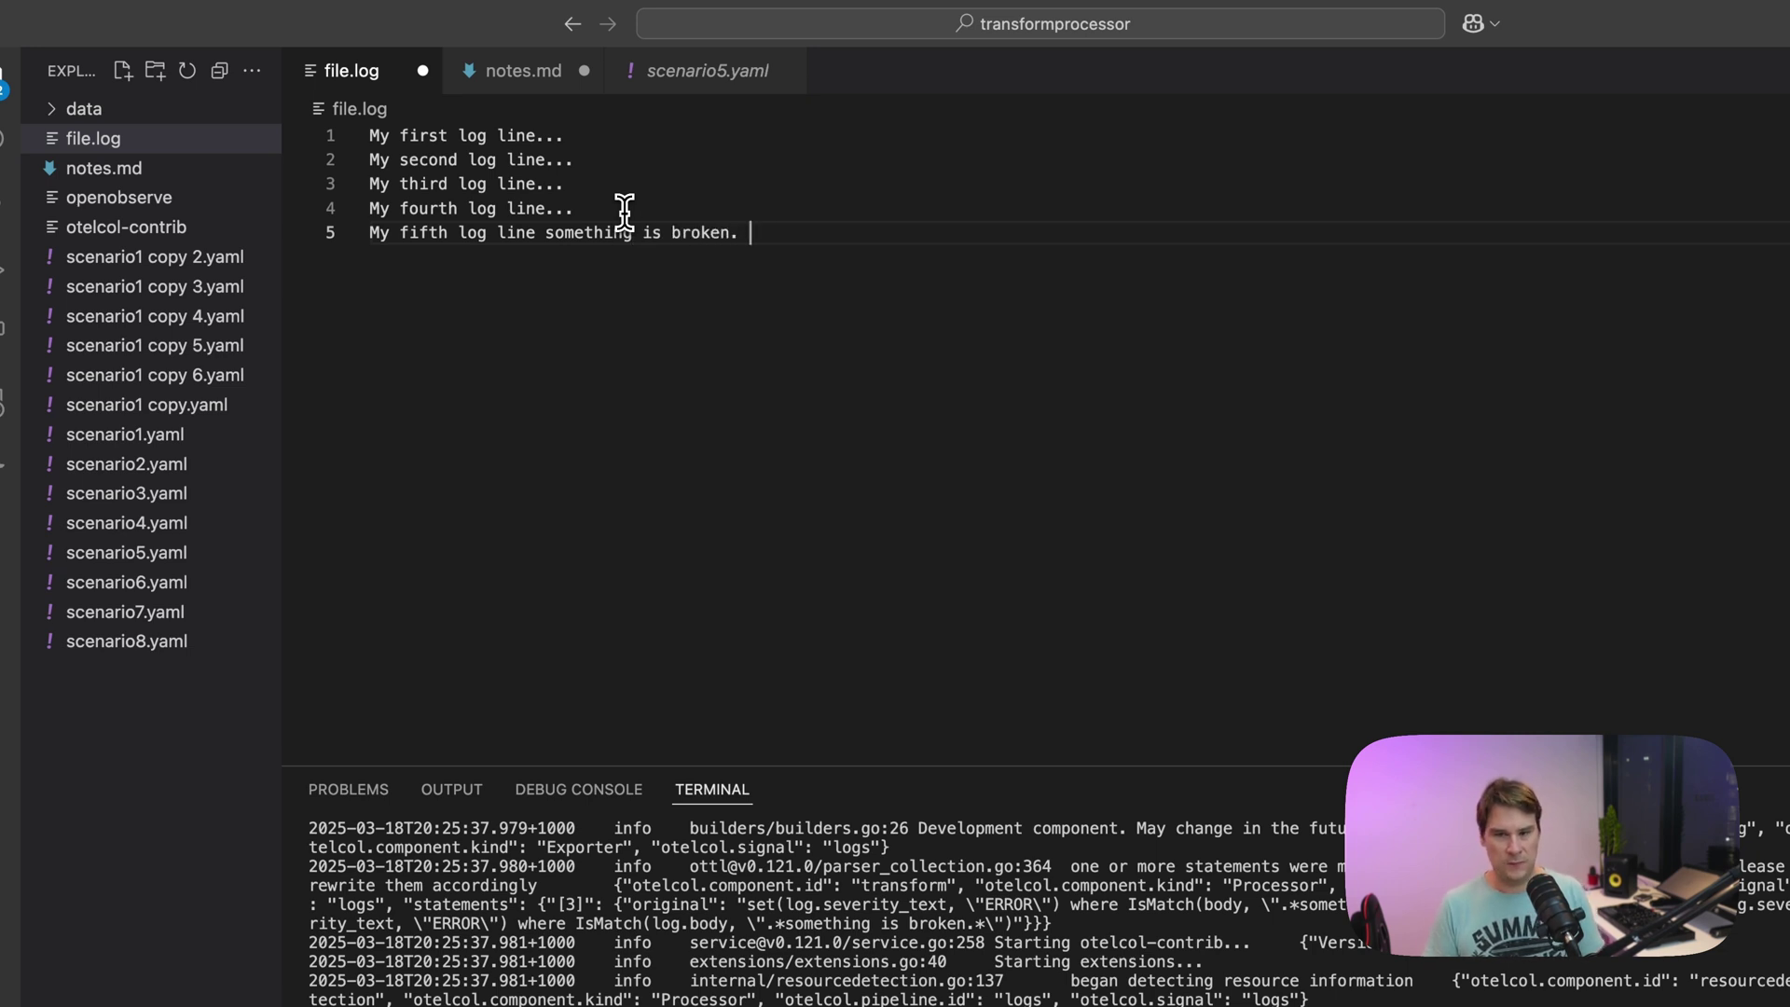
pyautogui.write('User=')
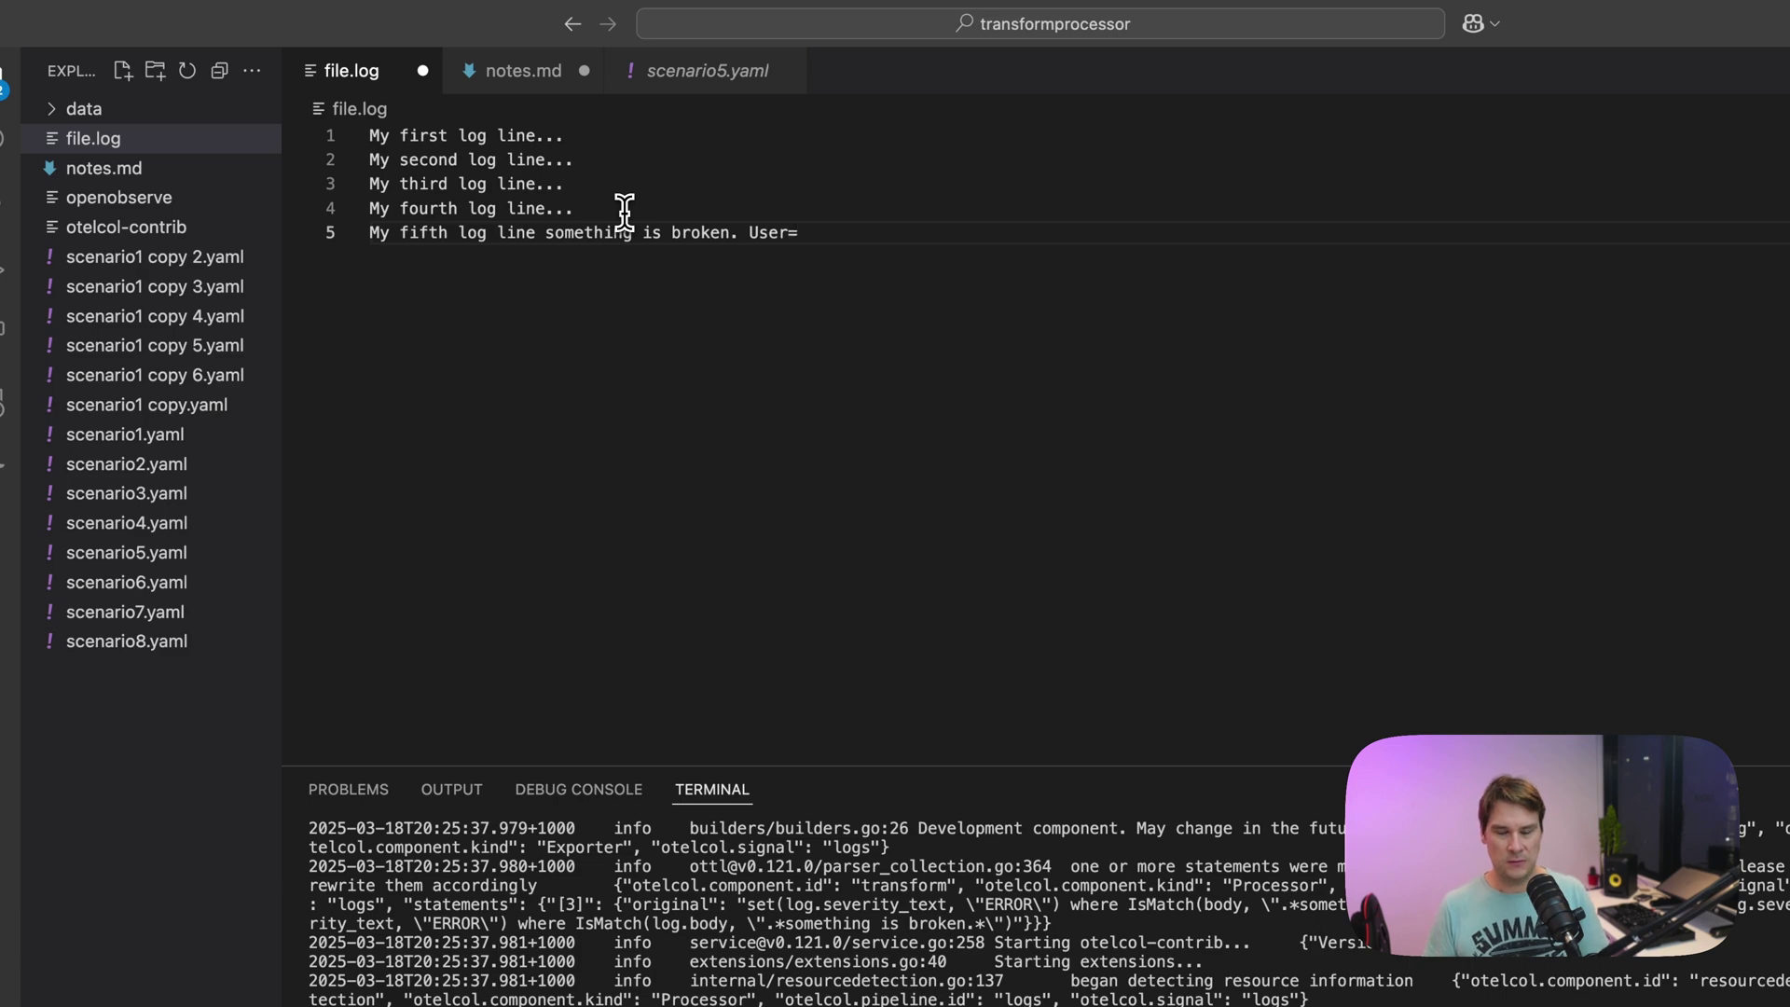
pyautogui.write('32')
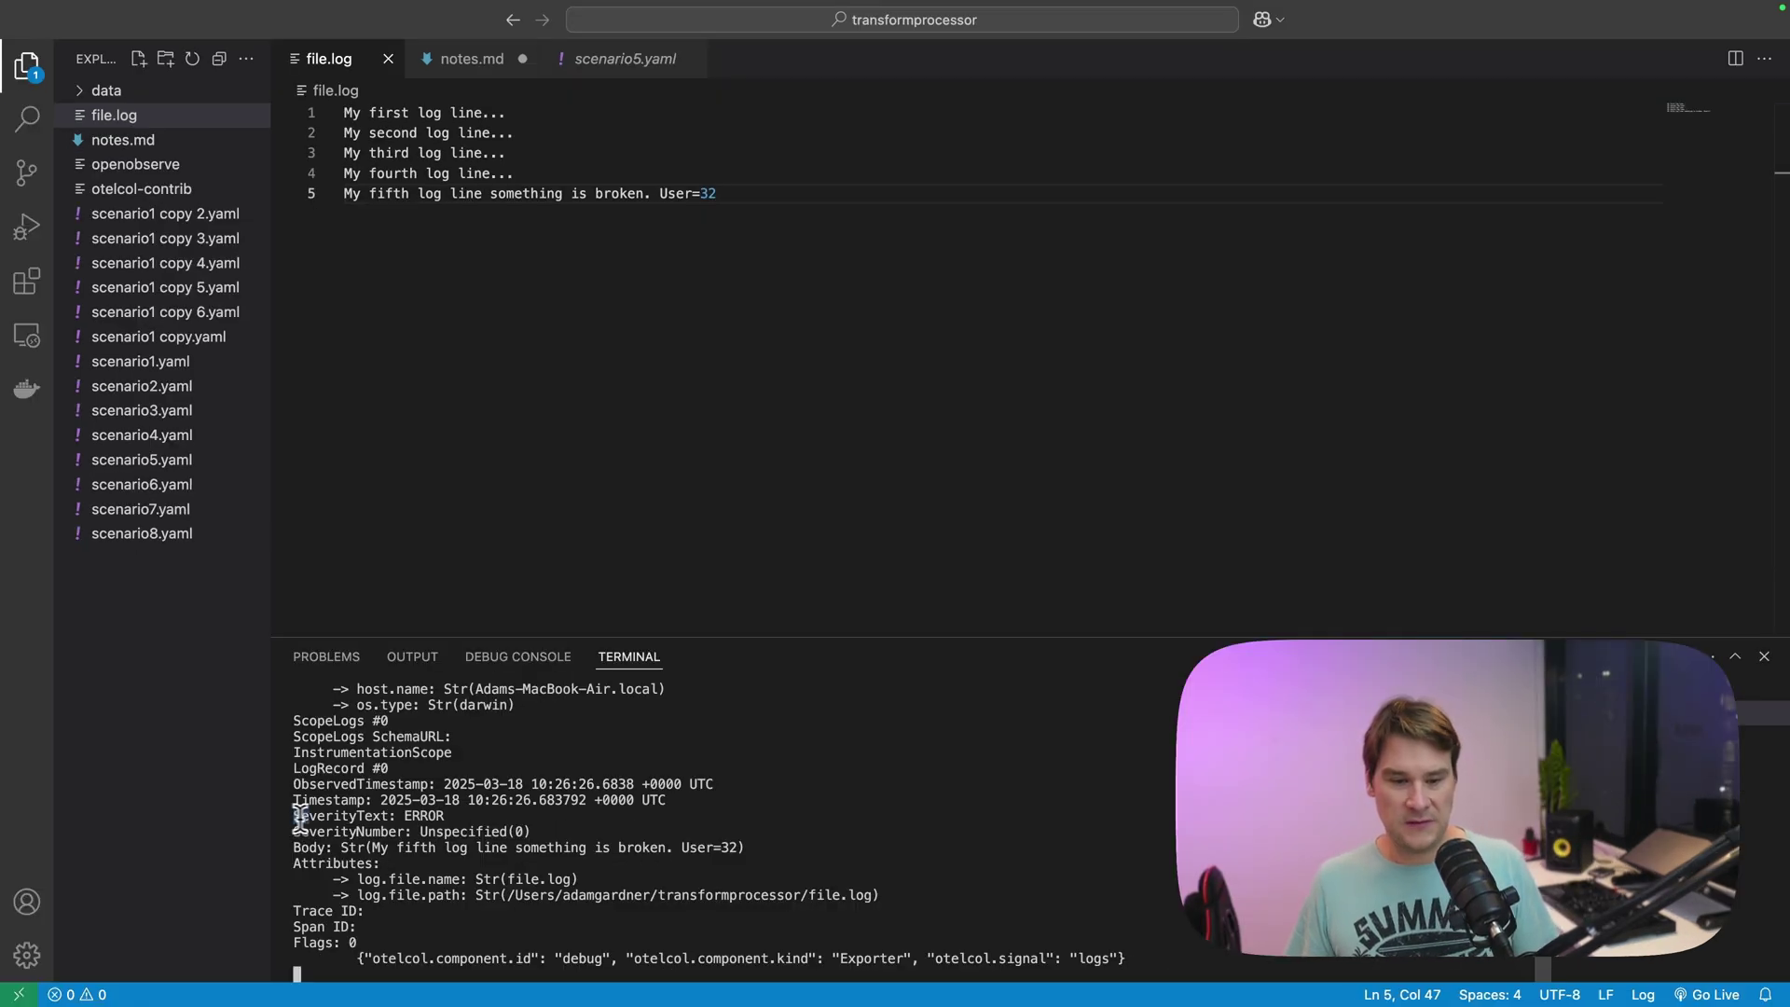
pyautogui.moveTo(310, 985); pyautogui.dragTo(517, 985)
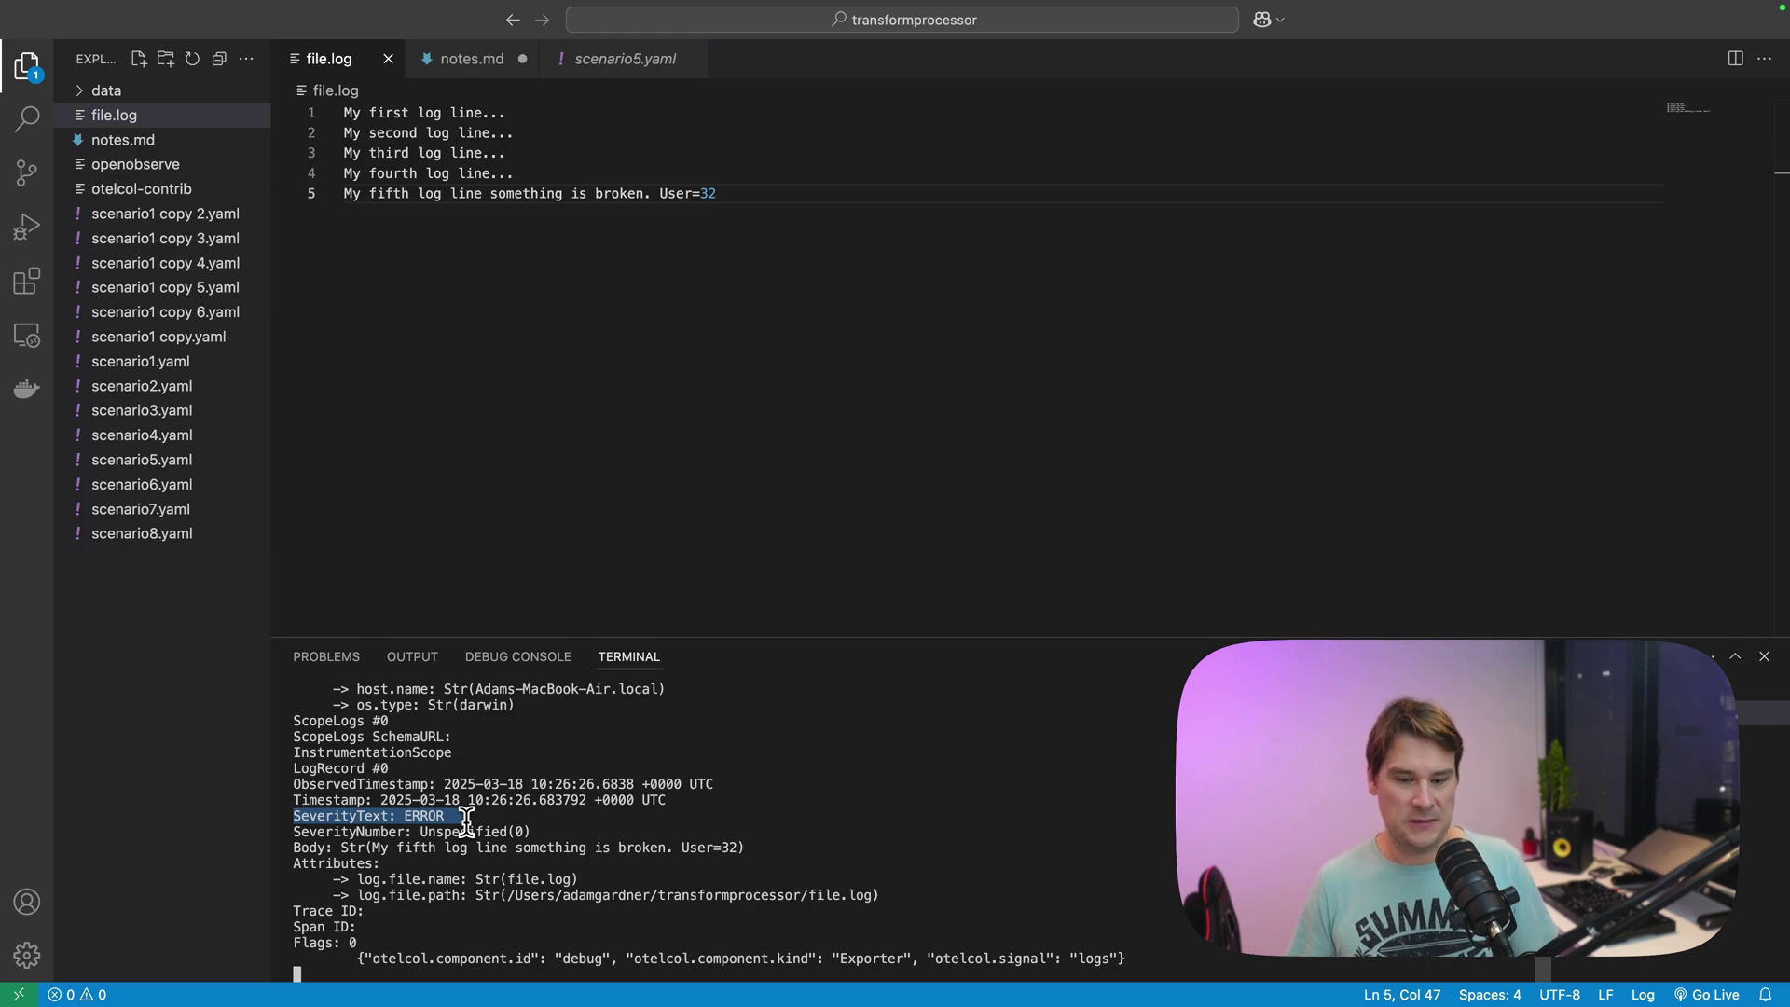
pyautogui.hotkey('ctrl', 'Right')
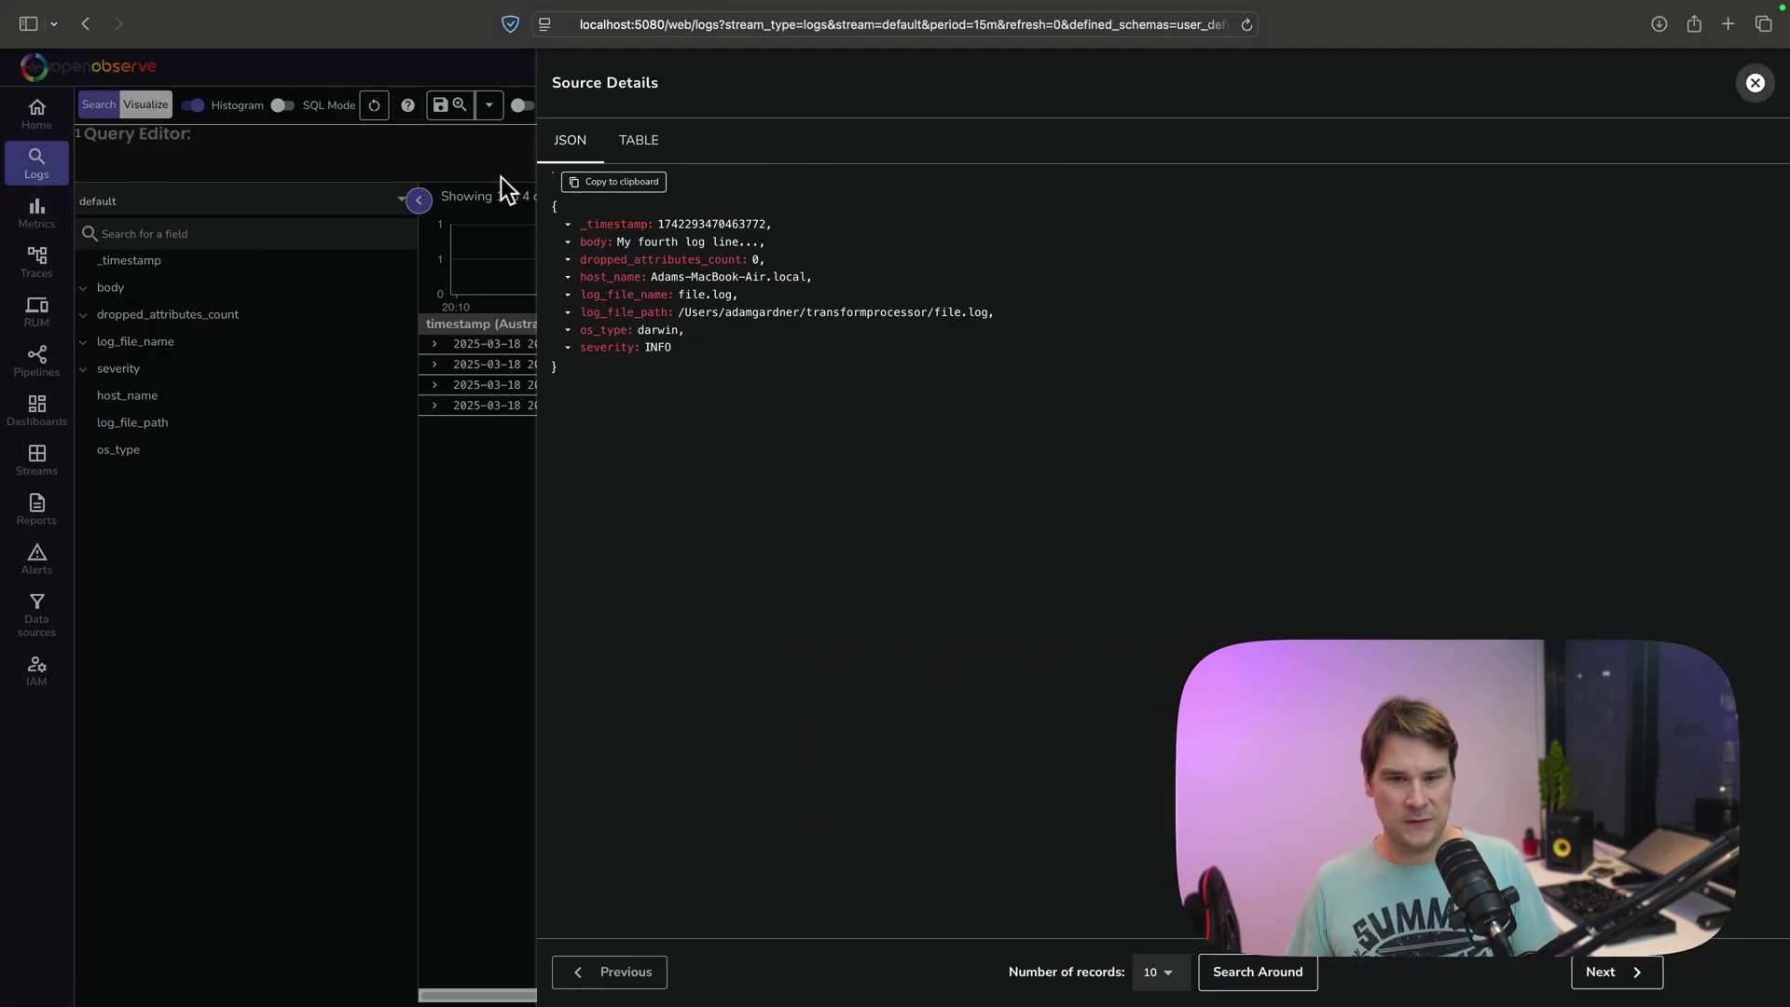
# Step: Rerun the OpenObserve query to list five events and open the fifth record's ERROR details
pyautogui.click(501, 178)
pyautogui.click(1627, 105)
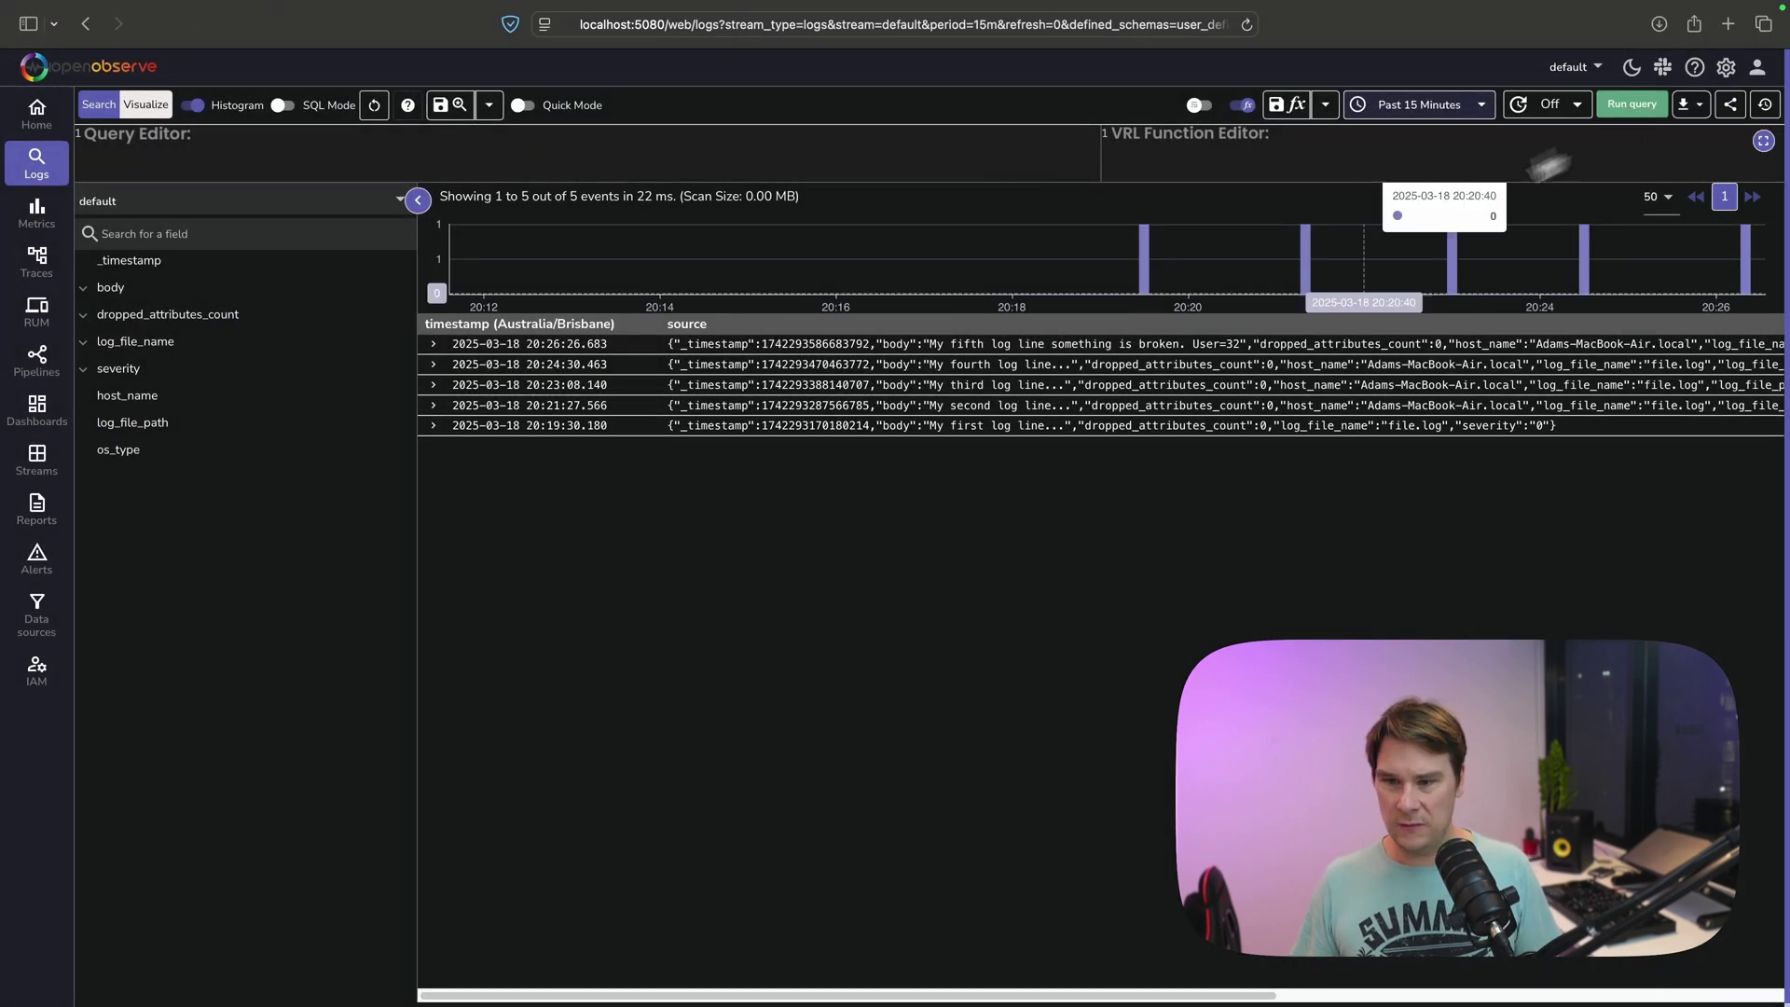
pyautogui.click(1036, 343)
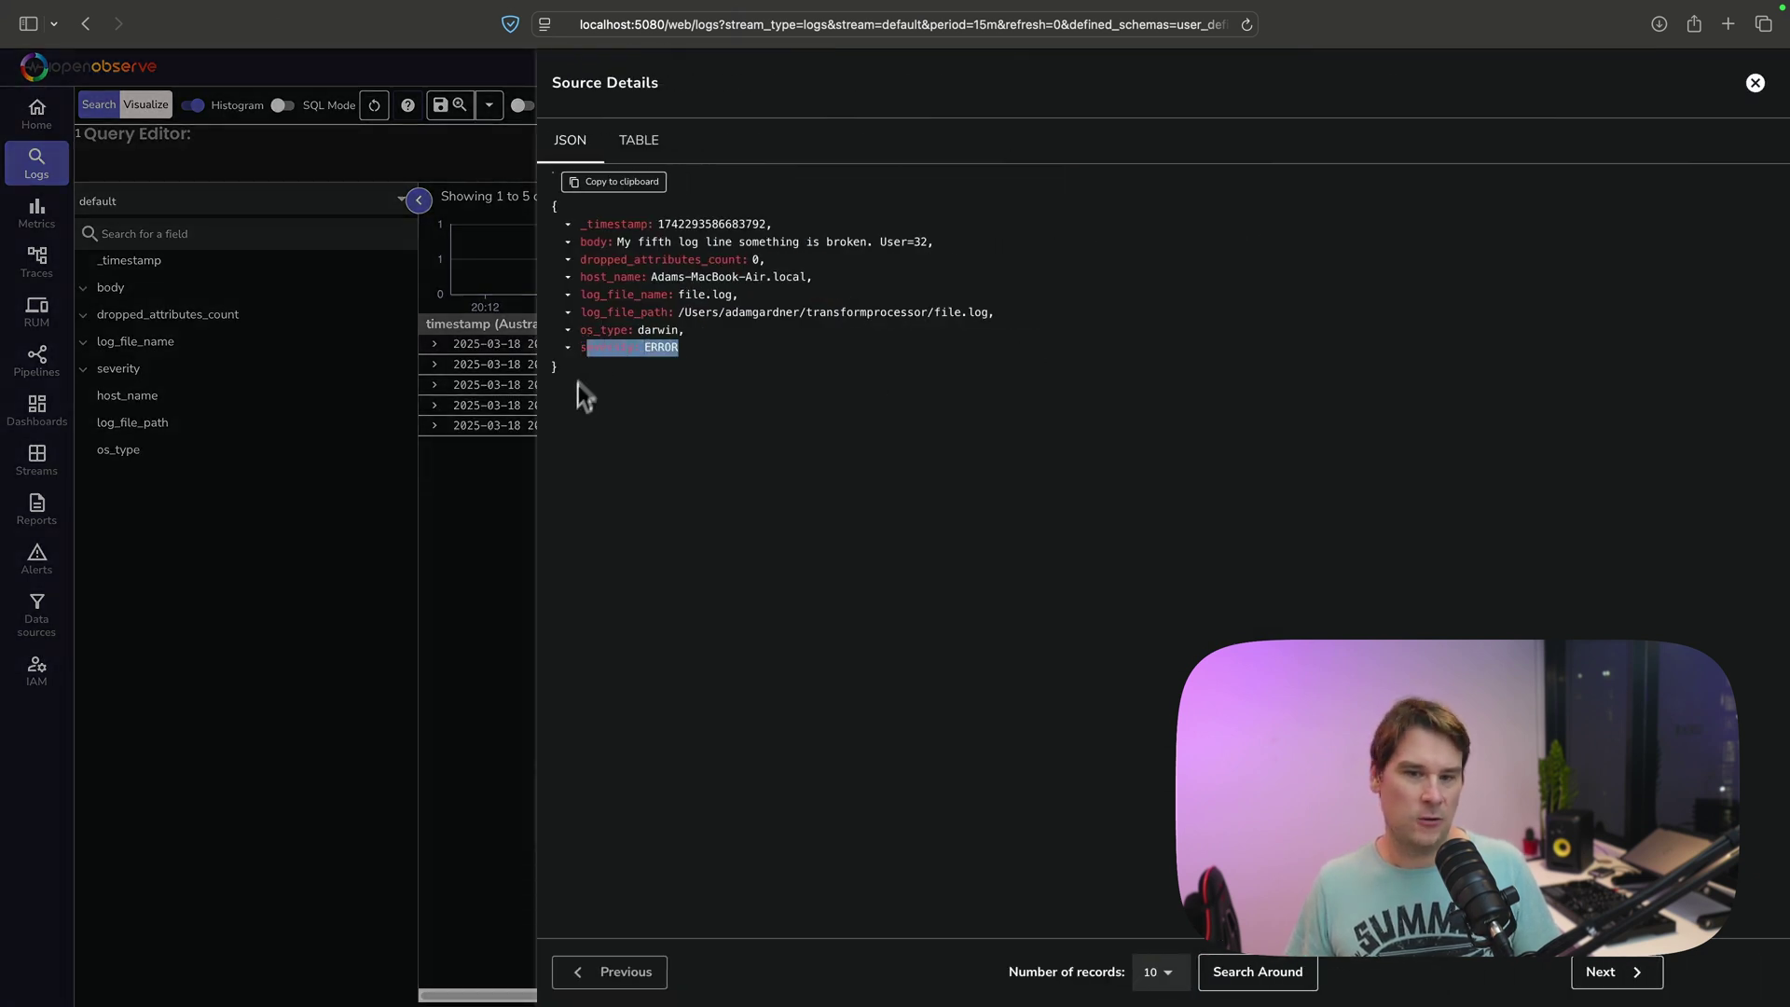
# Step: Inspect the scenario6.yaml rule setting attribute foo to bar for bodies matching .*someText.*
pyautogui.hotkey('ctrl', 'Left')
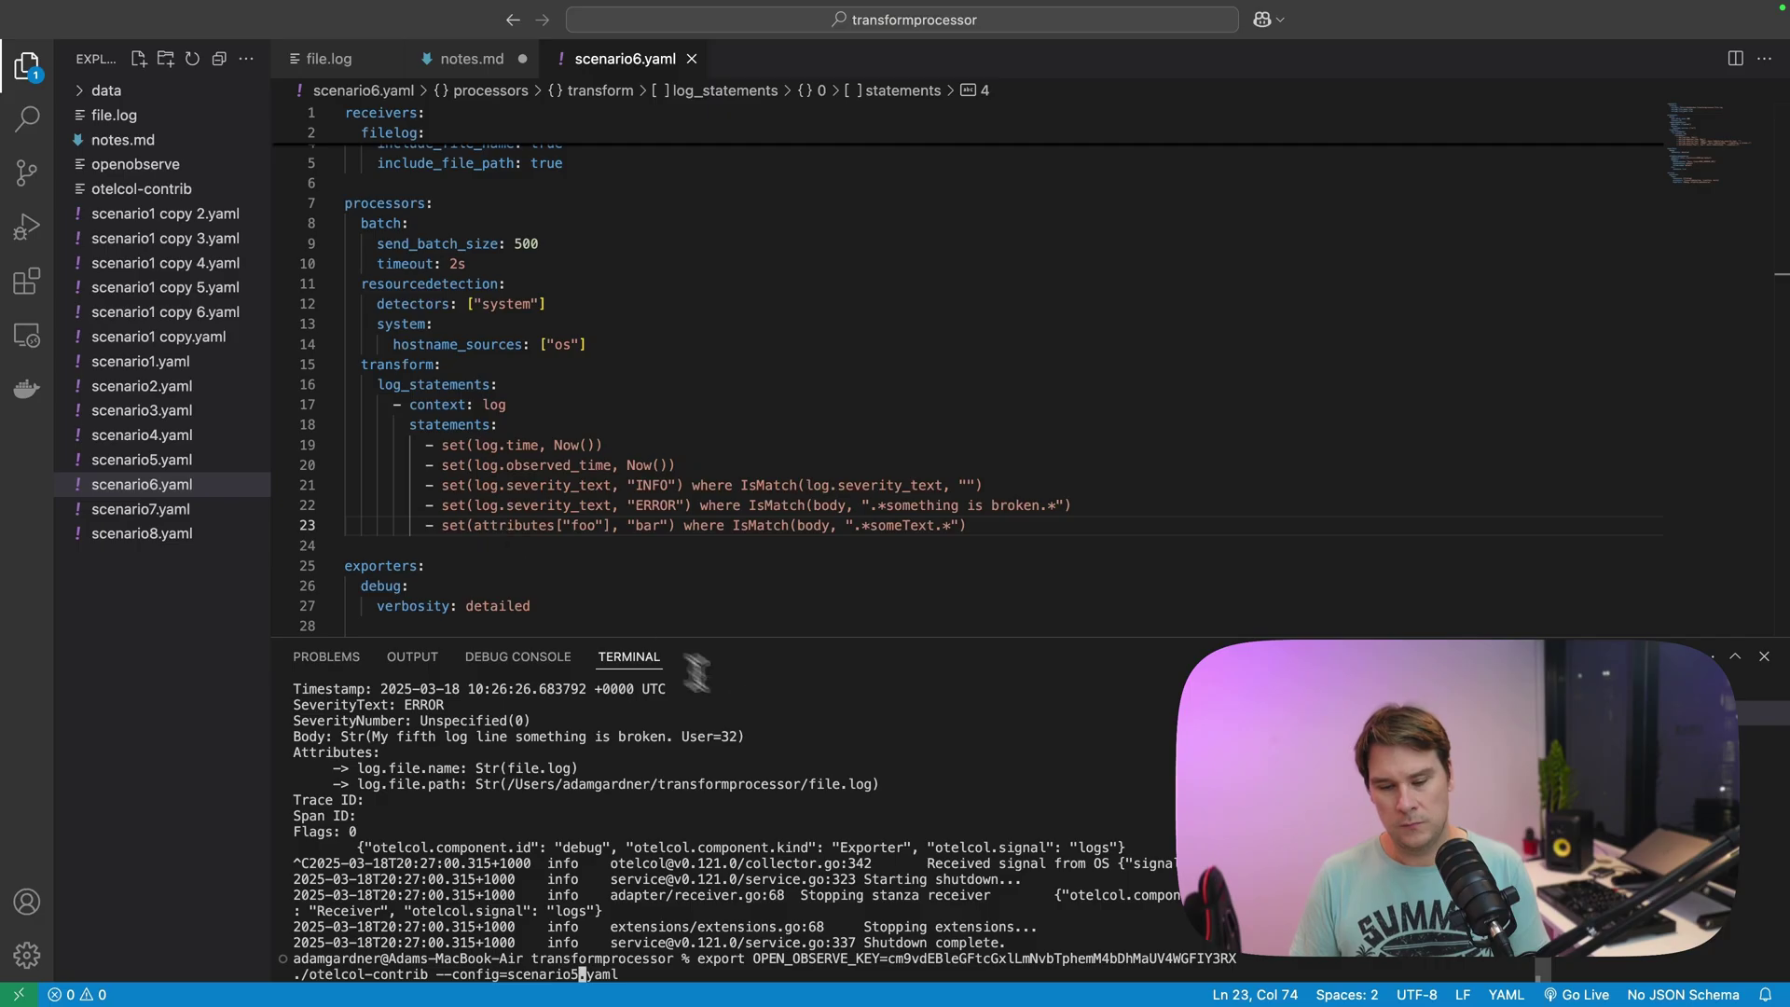
pyautogui.scroll(-3, 762, 716)
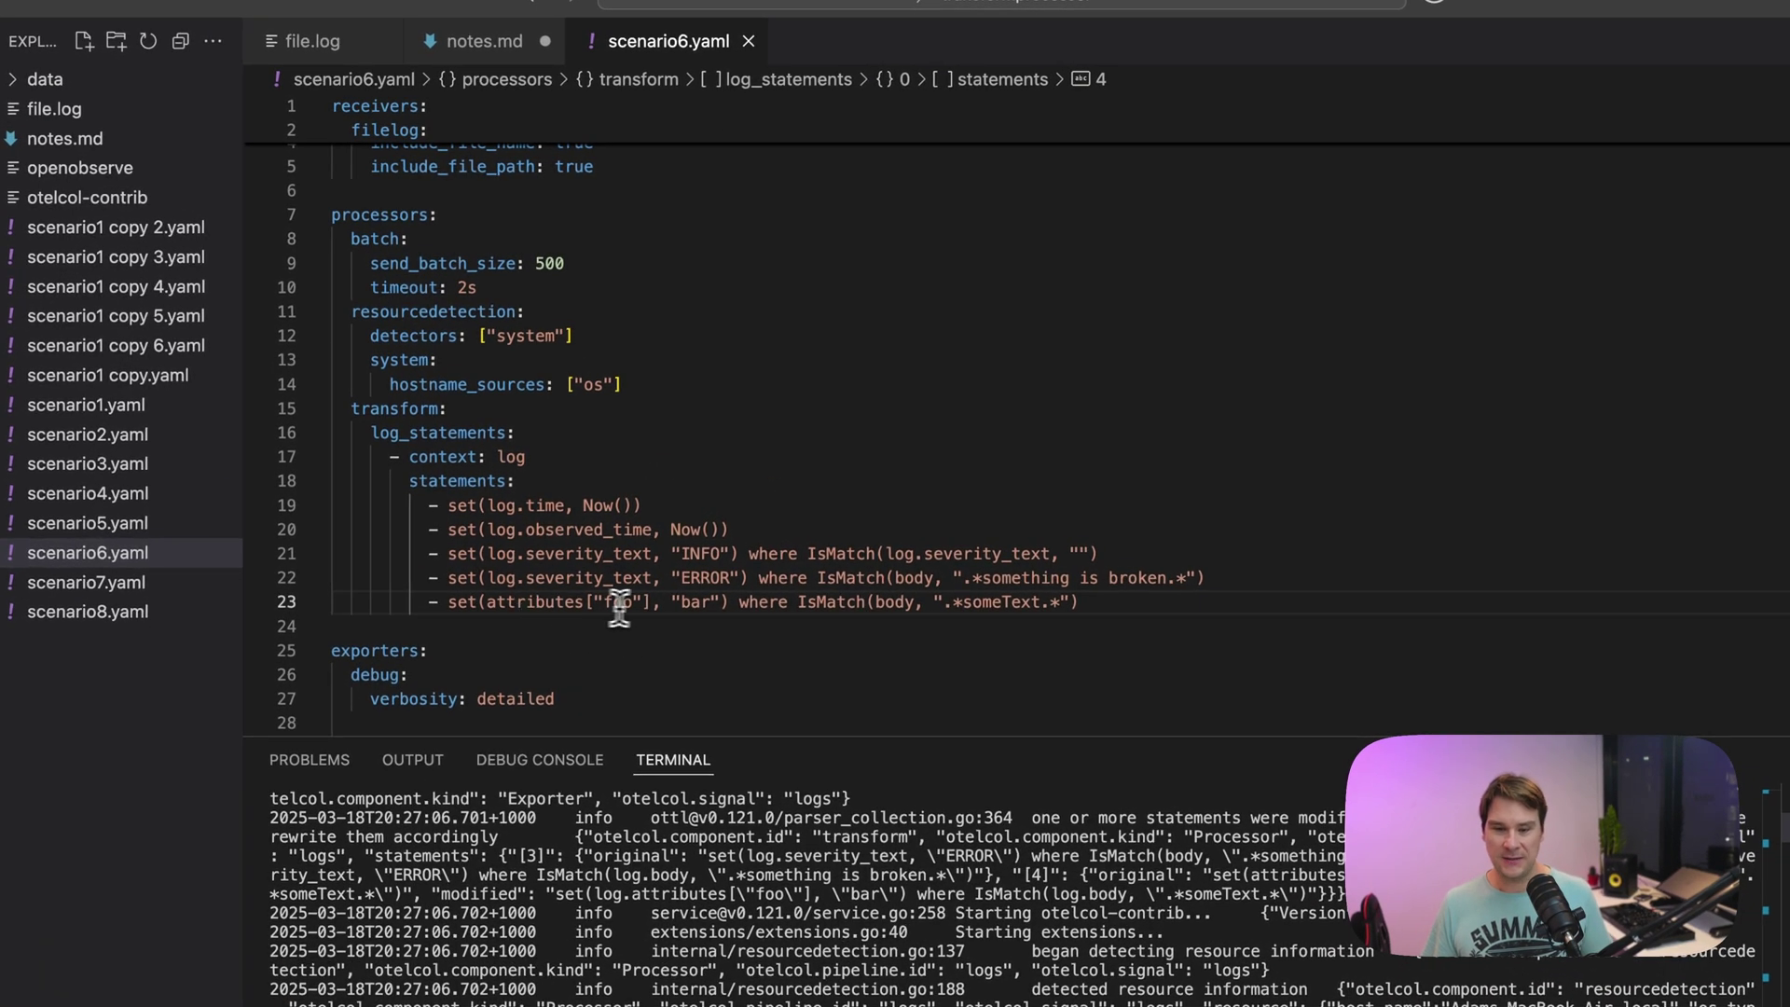
pyautogui.doubleClick(618, 602)
pyautogui.doubleClick(698, 605)
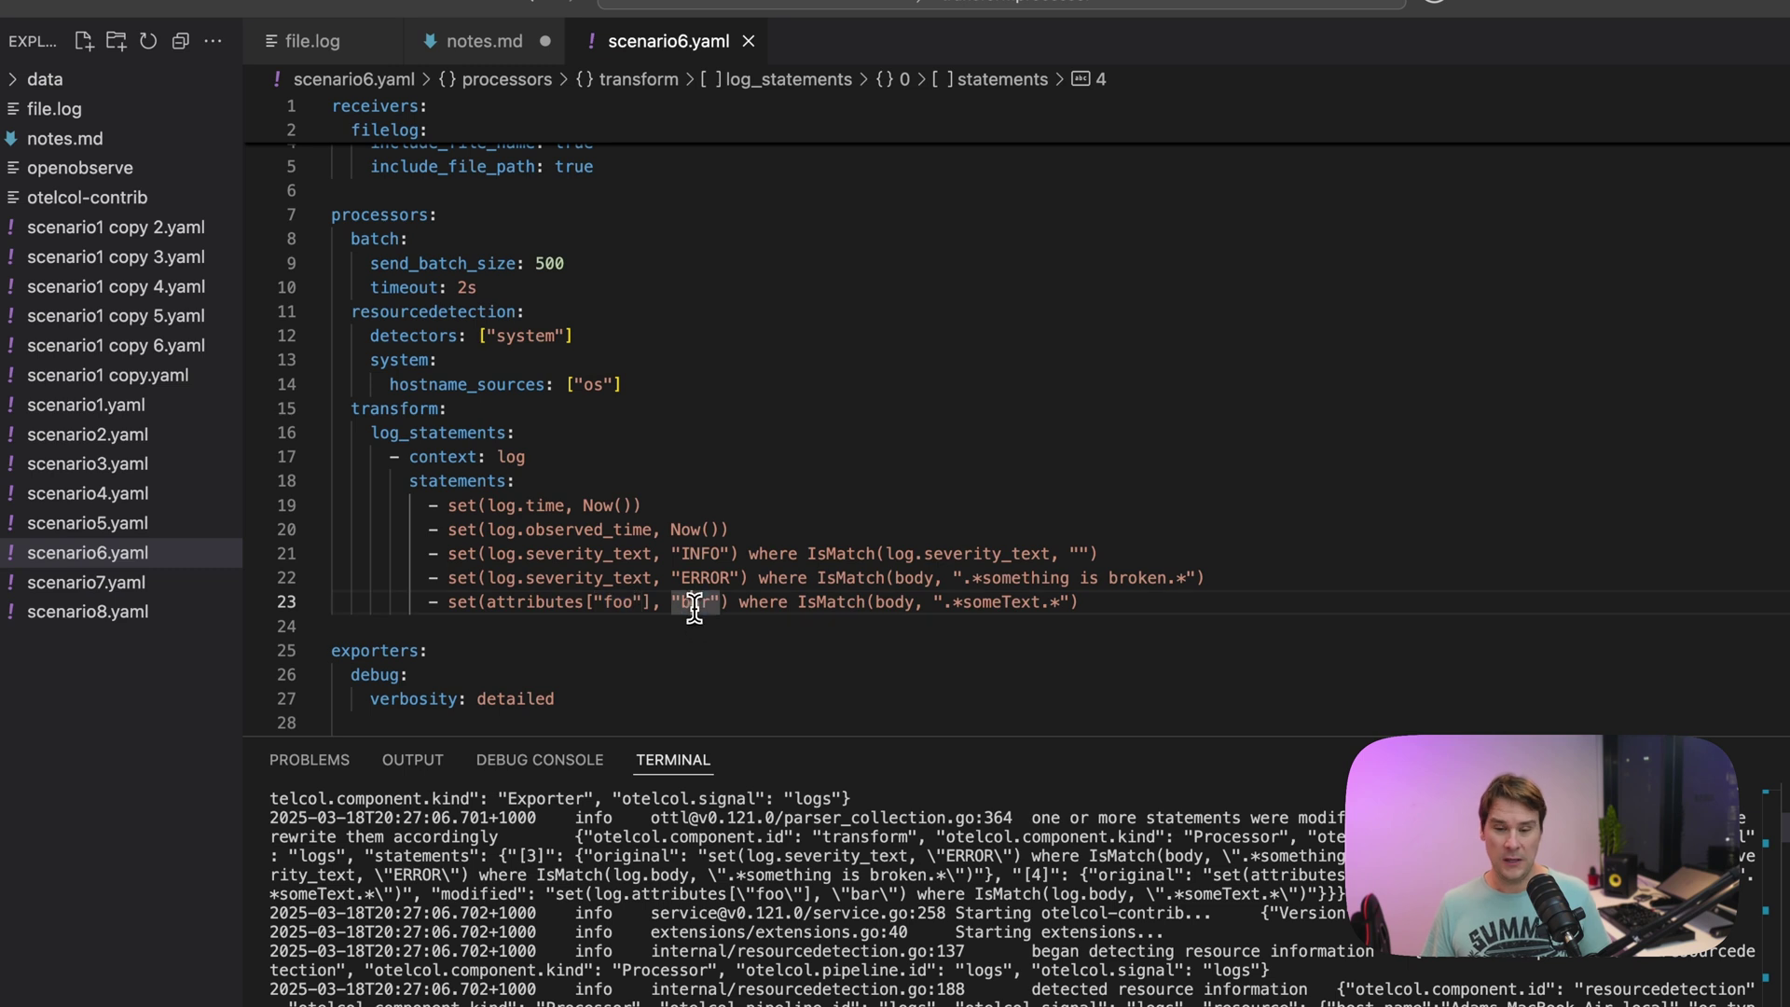
pyautogui.doubleClick(972, 604)
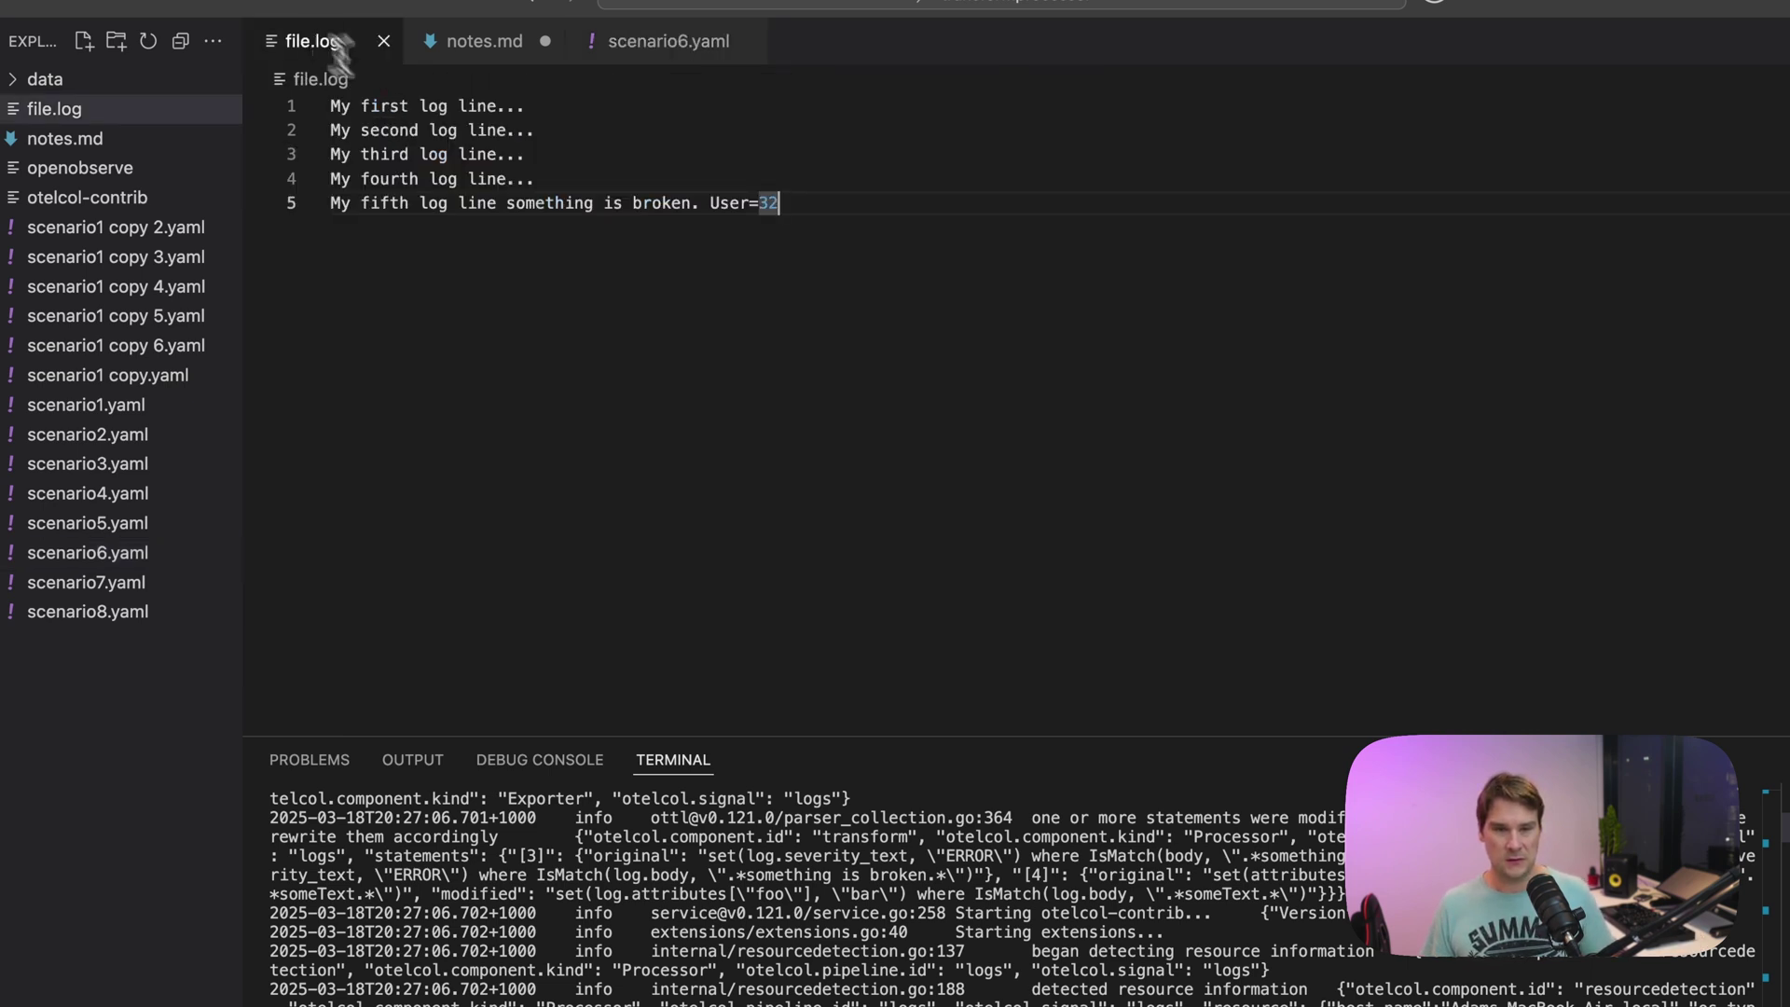
# Step: Start a new sixth line in file.log below the fifth log line
pyautogui.click(783, 203)
pyautogui.press('Return')
pyautogui.write('M')
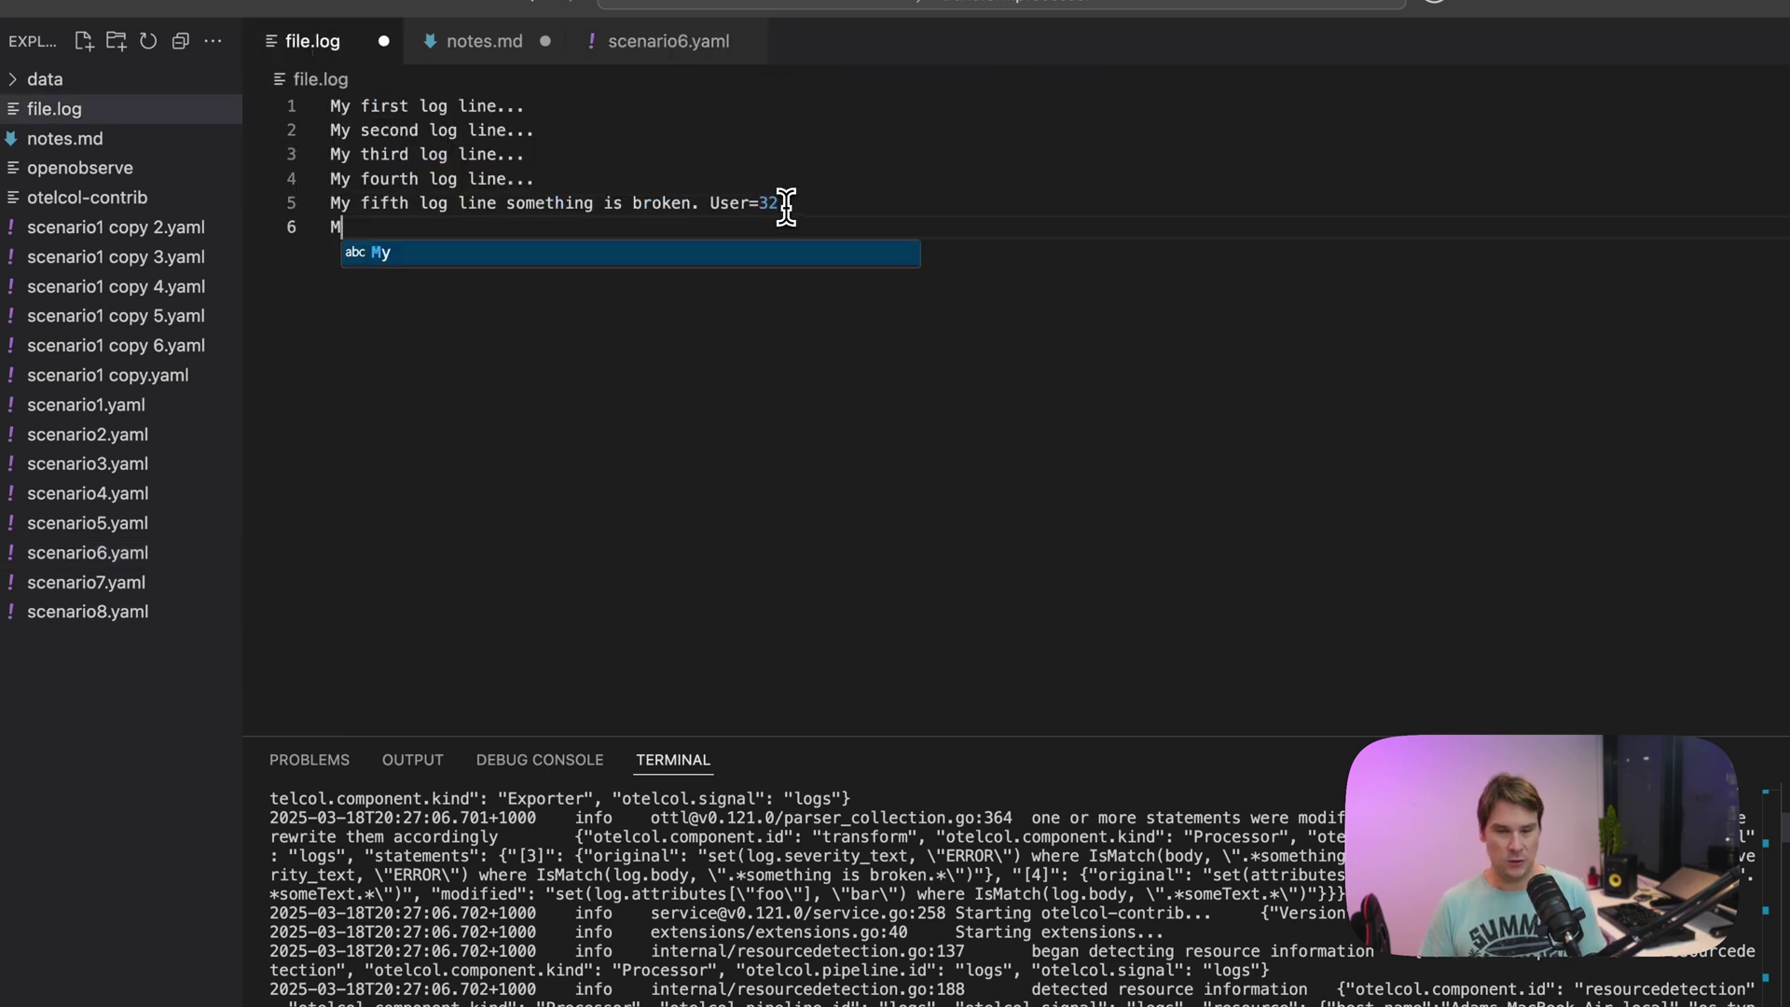
pyautogui.write('y sixth')
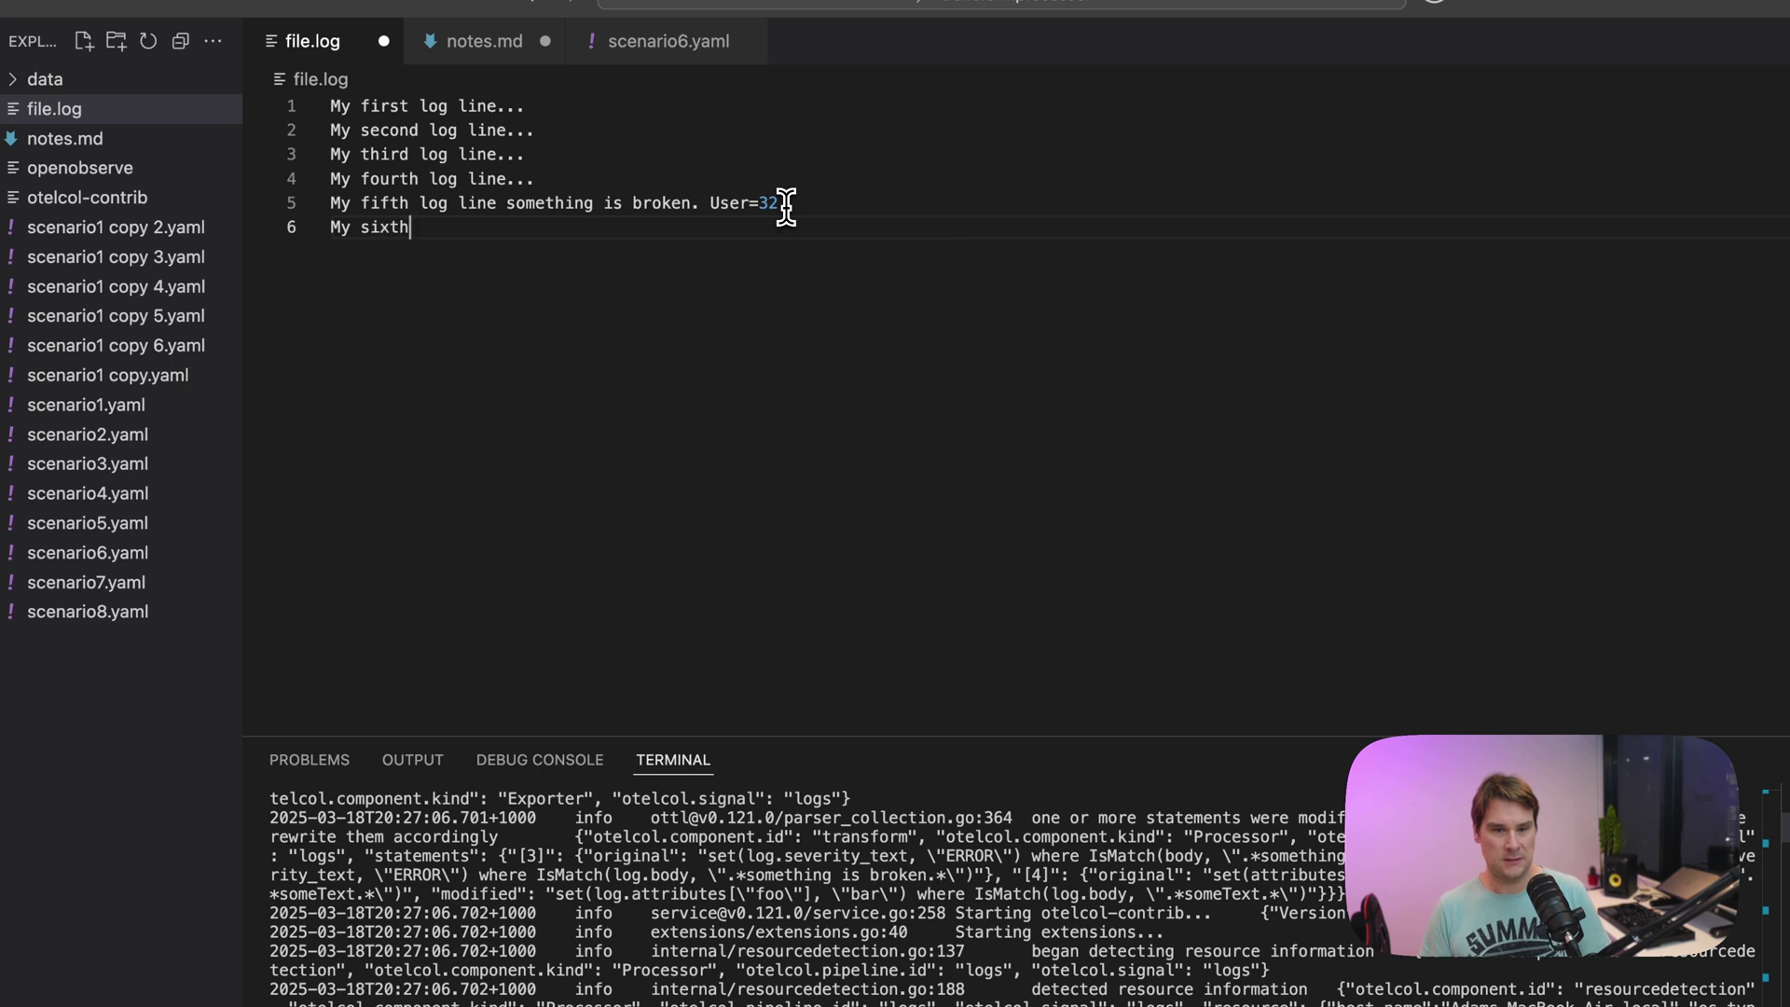
pyautogui.write(' log line this i')
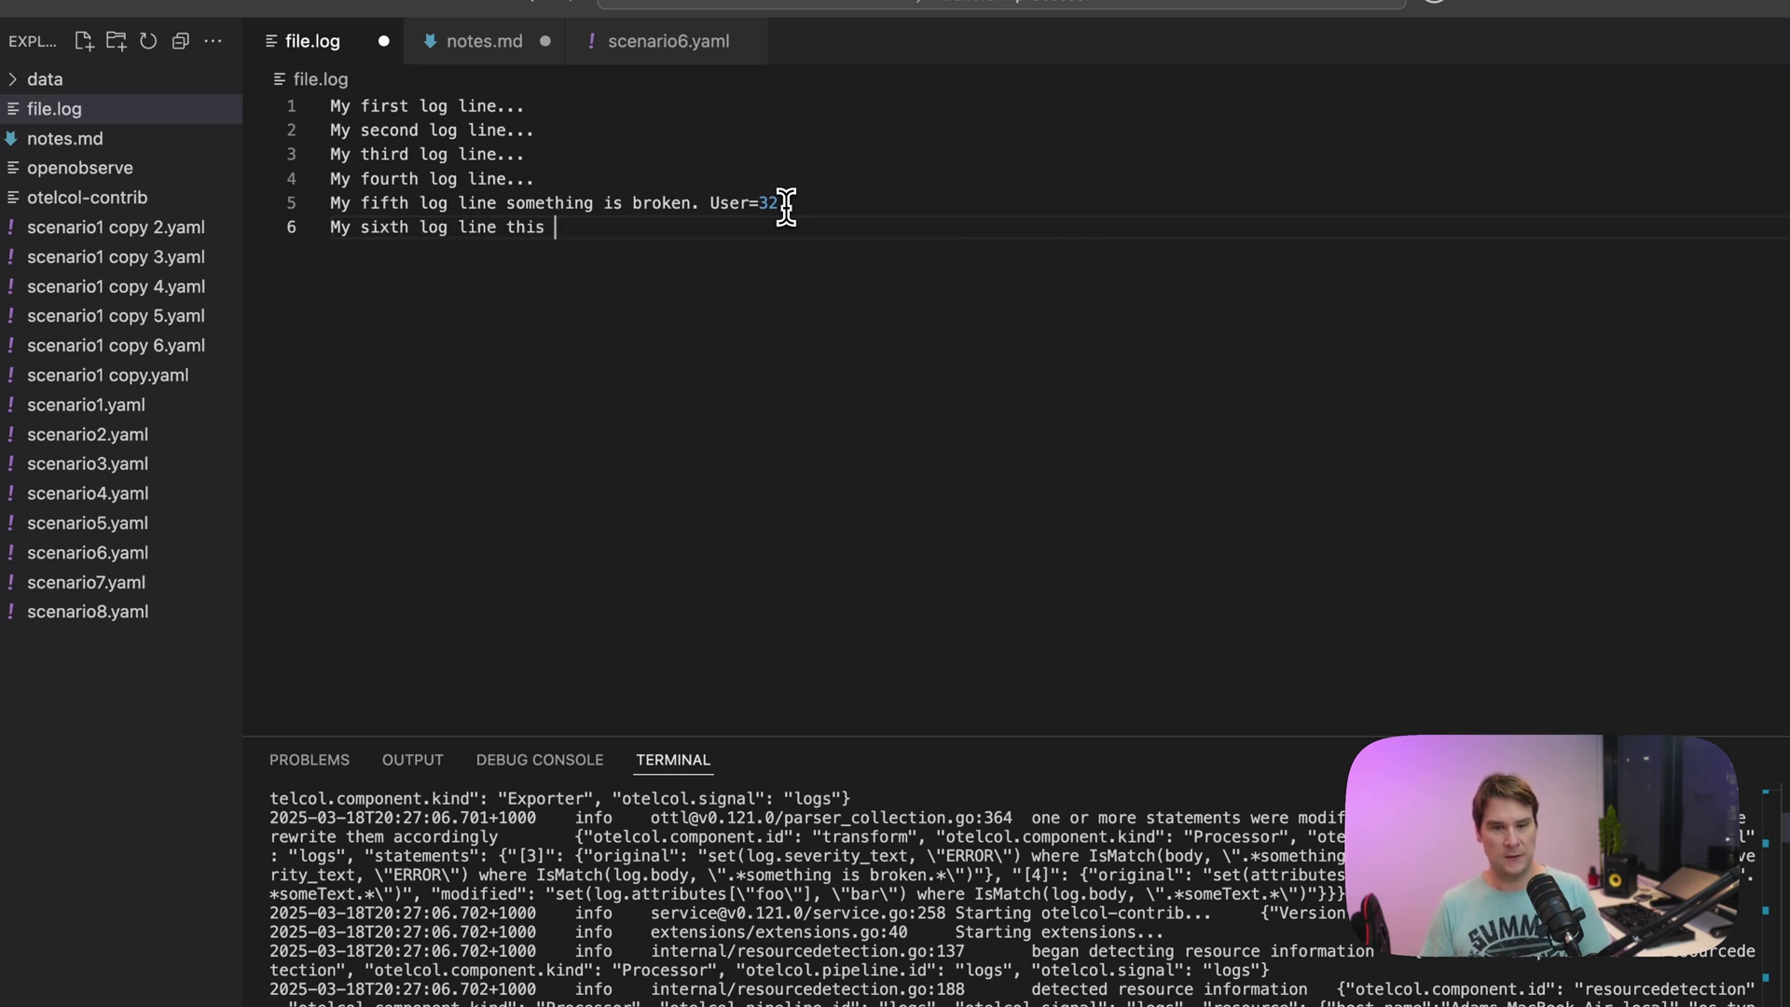
pyautogui.write('s someT')
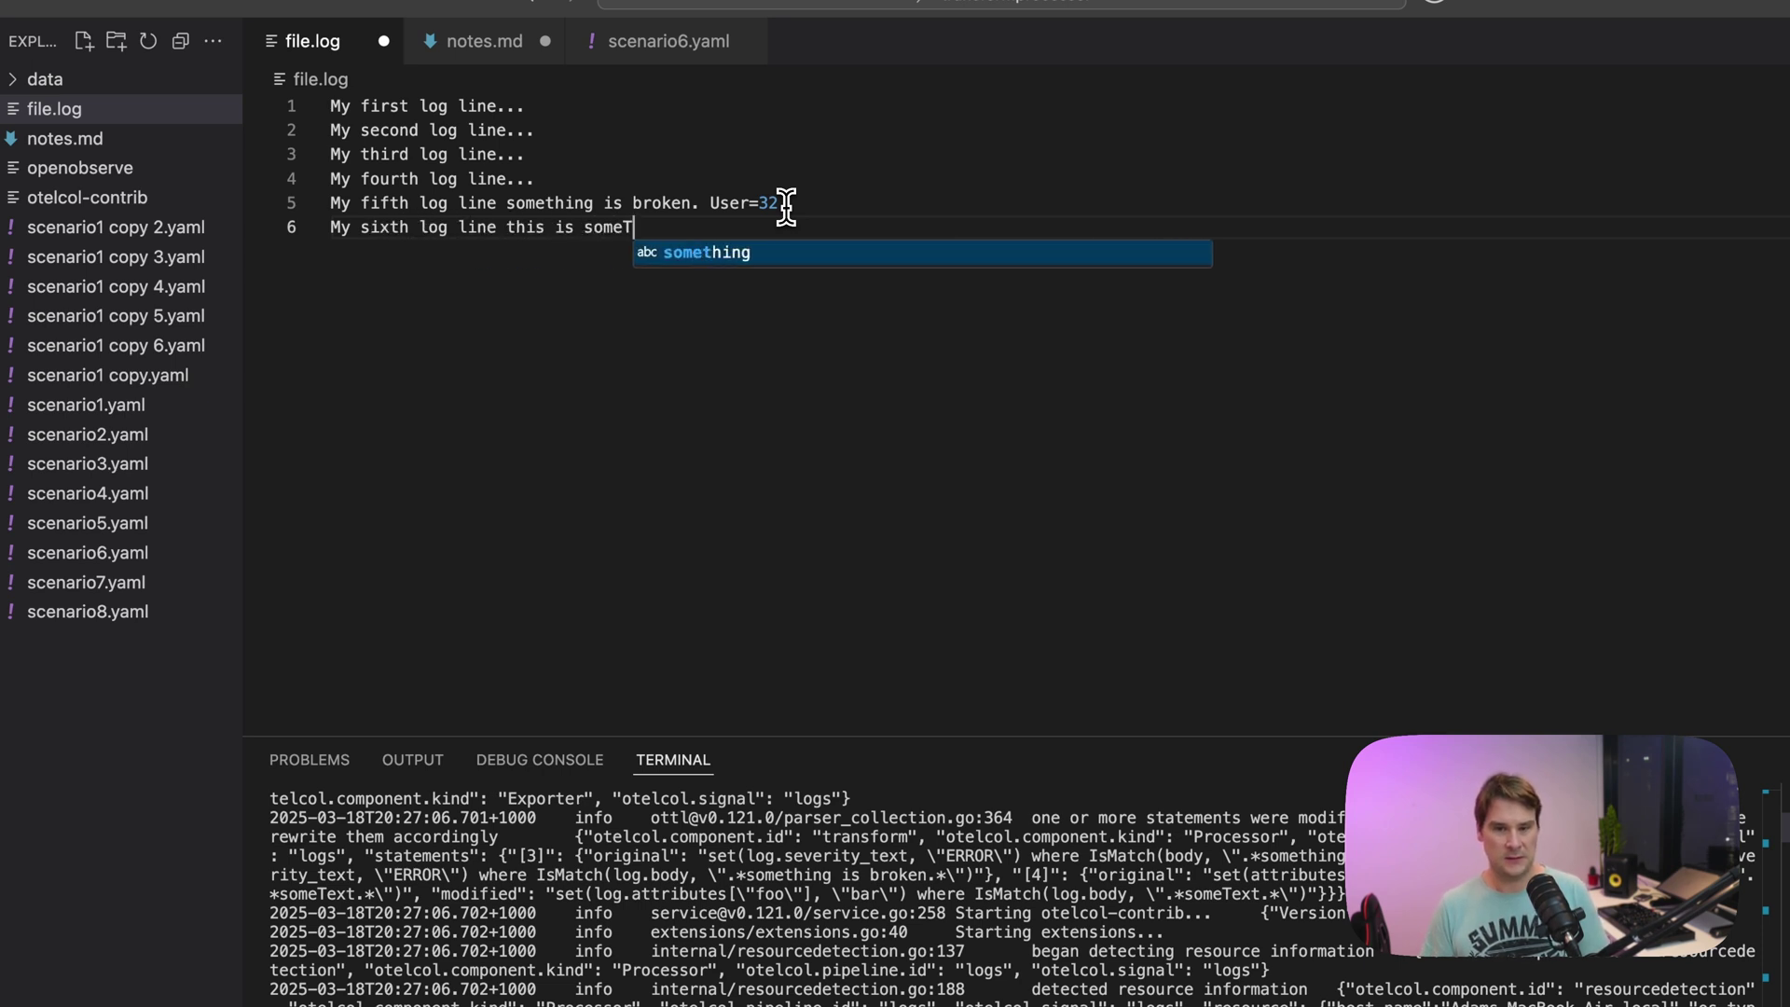
pyautogui.write('ext and ')
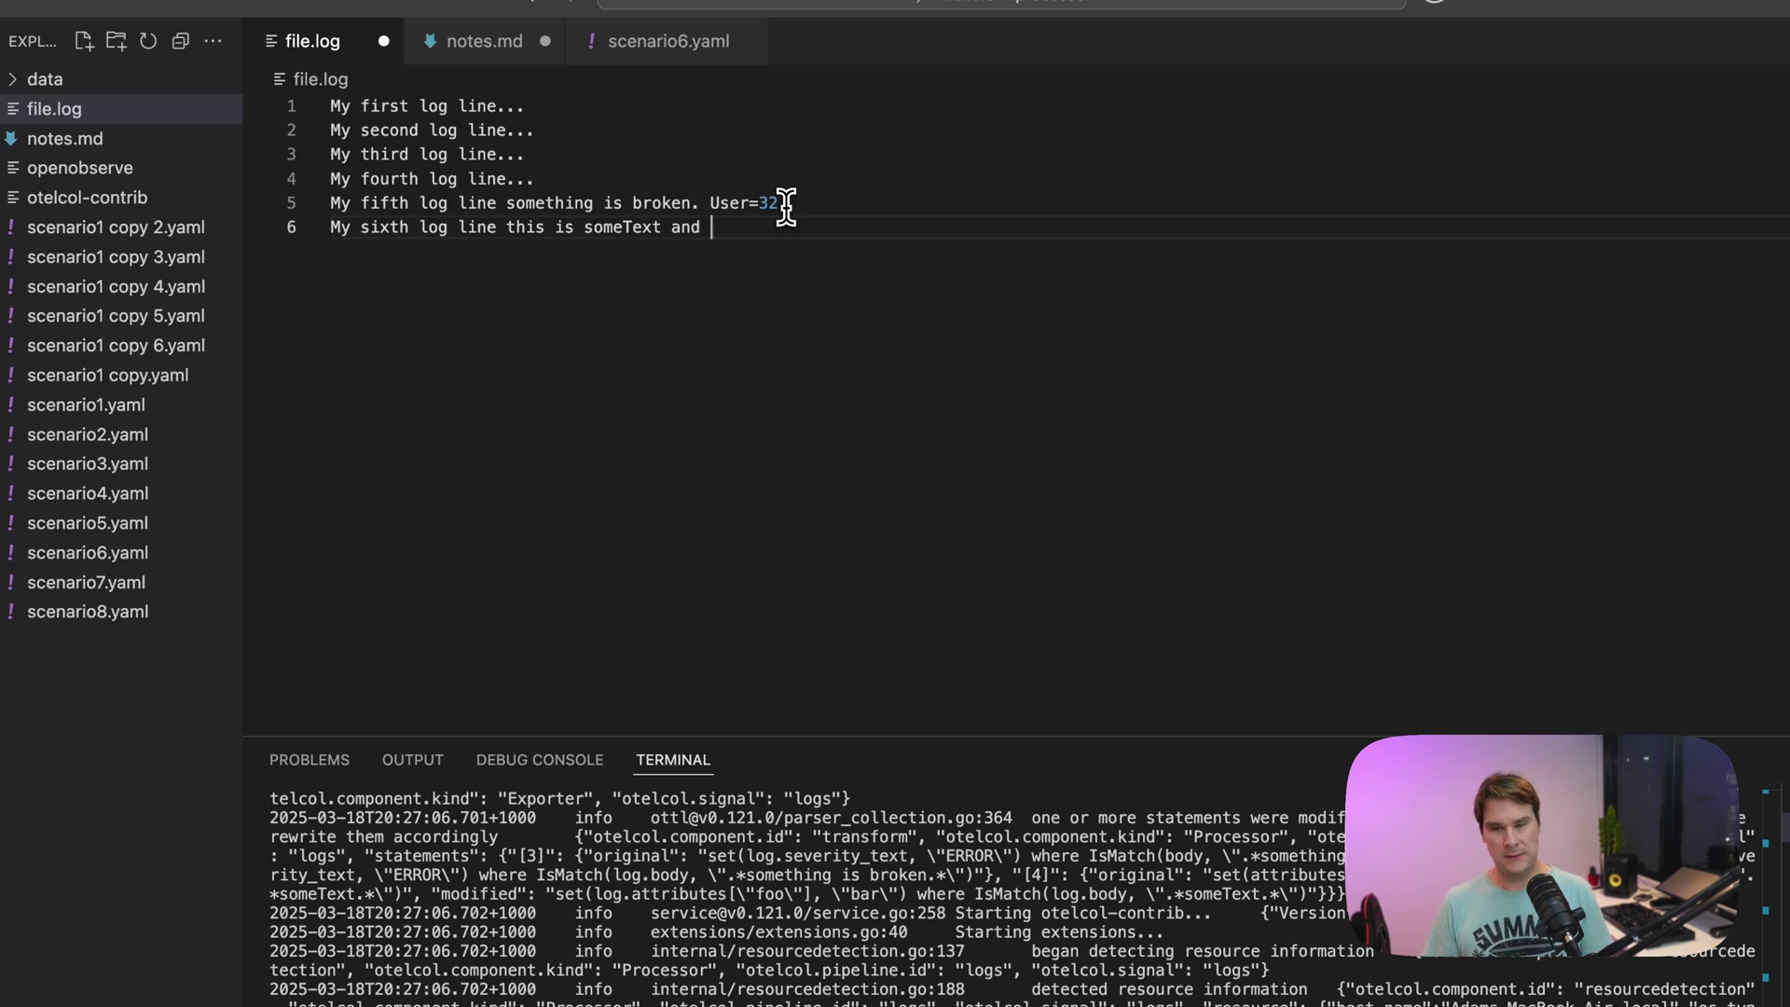
pyautogui.write('the log is')
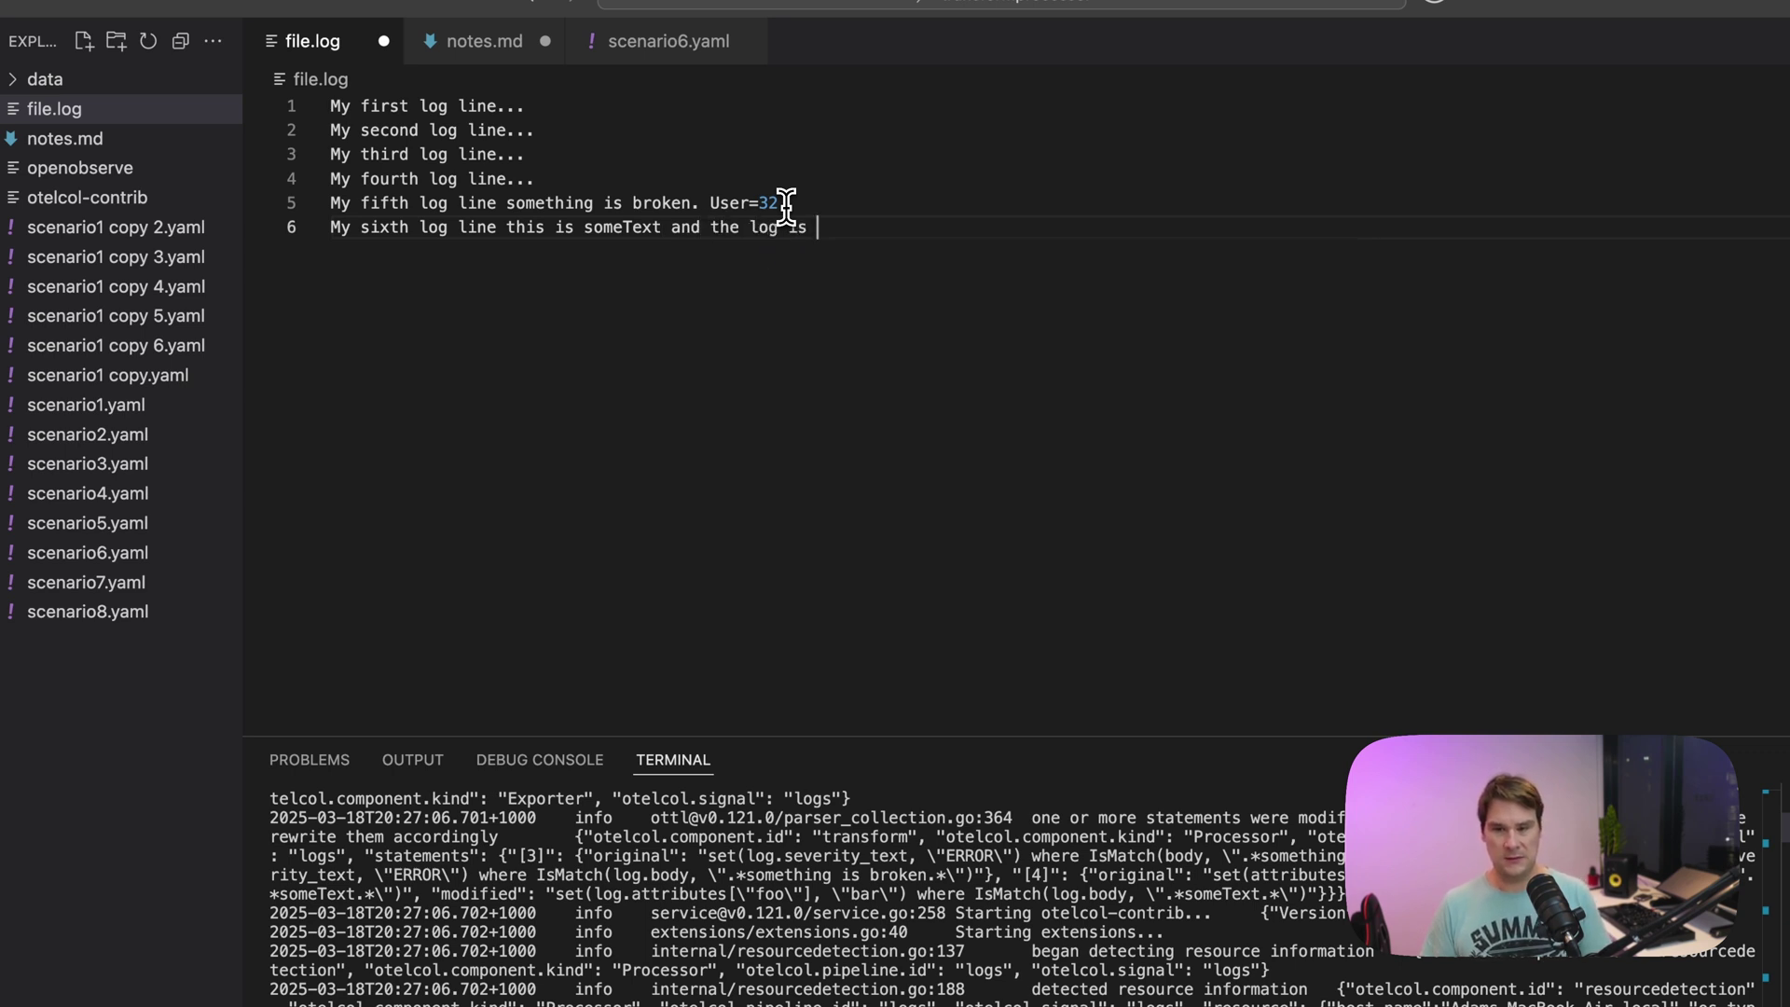
pyautogui.write(' finished...')
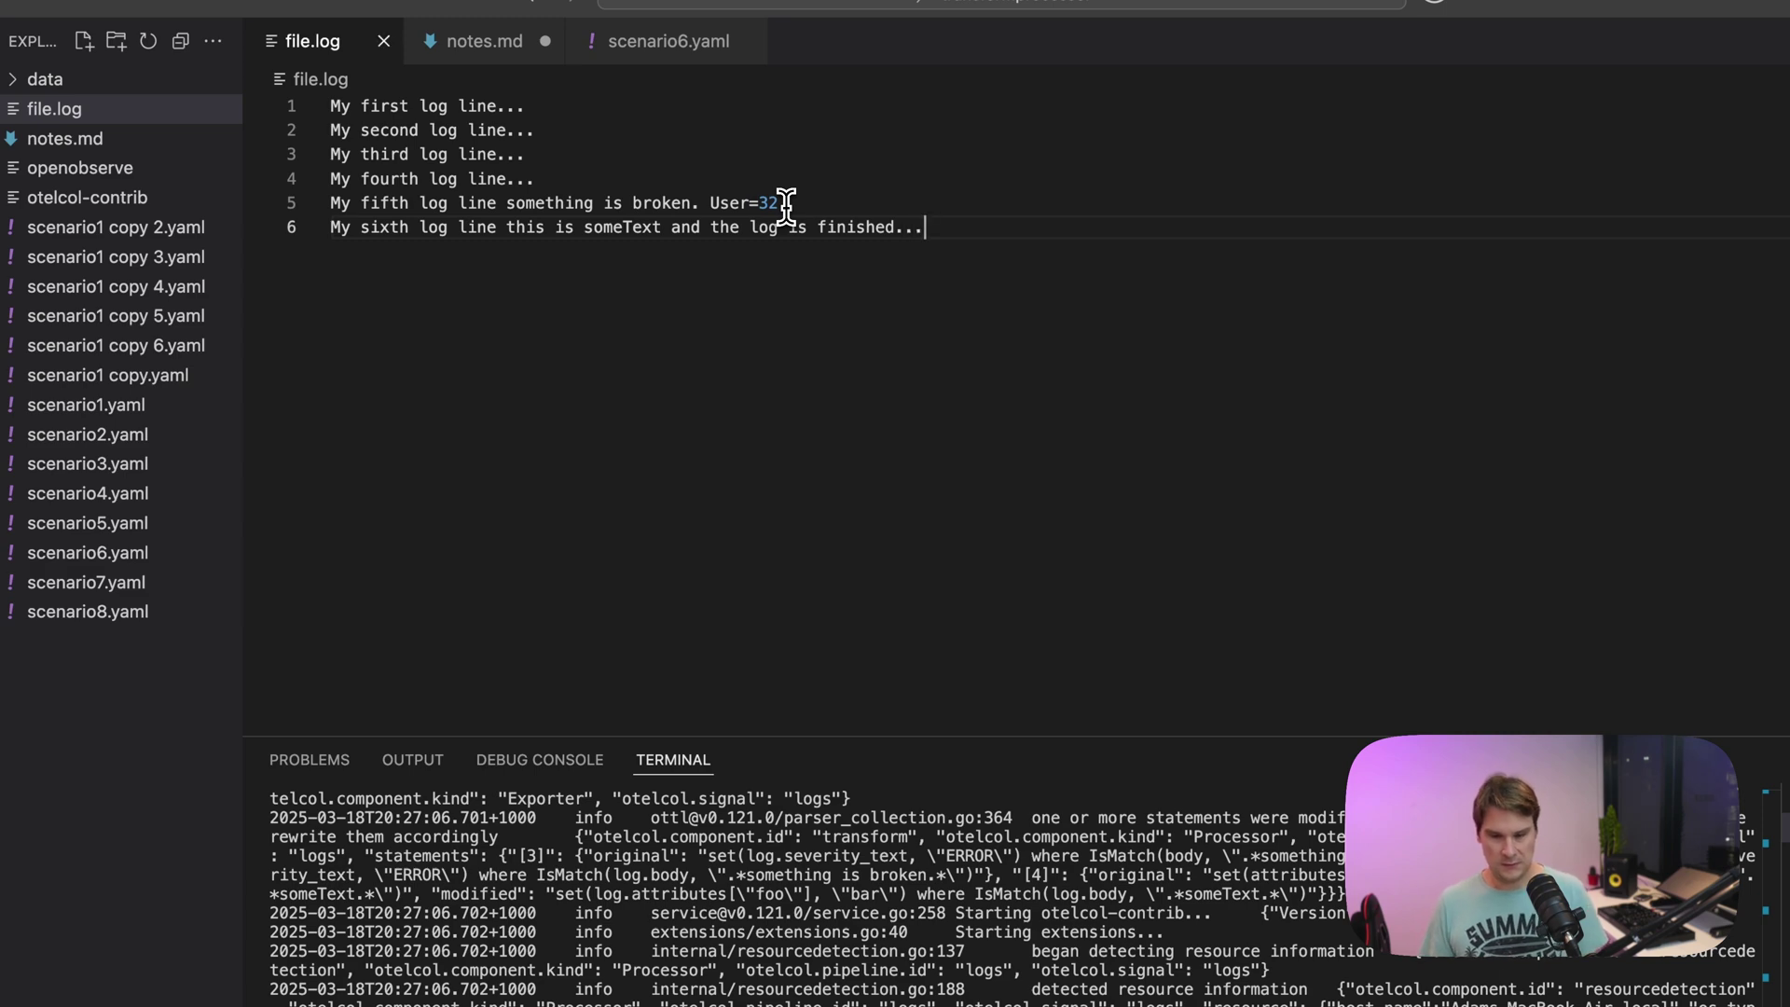
# Step: Rerun the OpenObserve query and inspect the sixth record's someText body and foo: bar attribute
pyautogui.press('super+Tab')
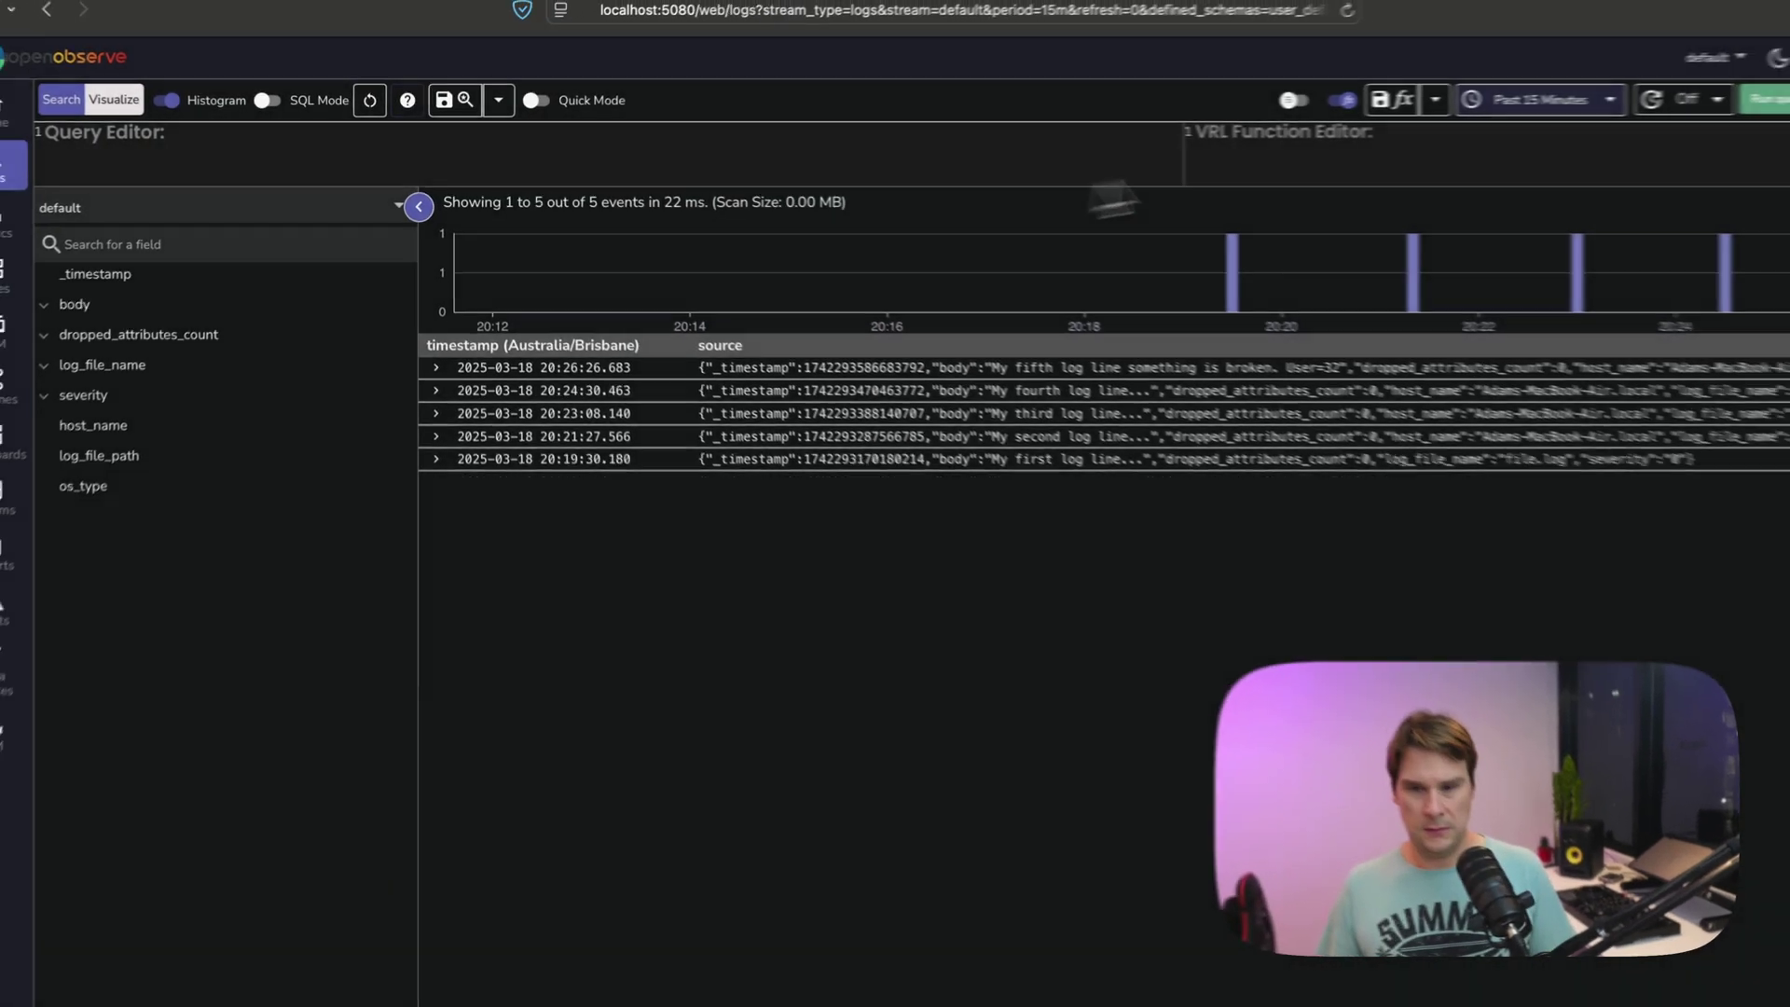
pyautogui.click(1632, 105)
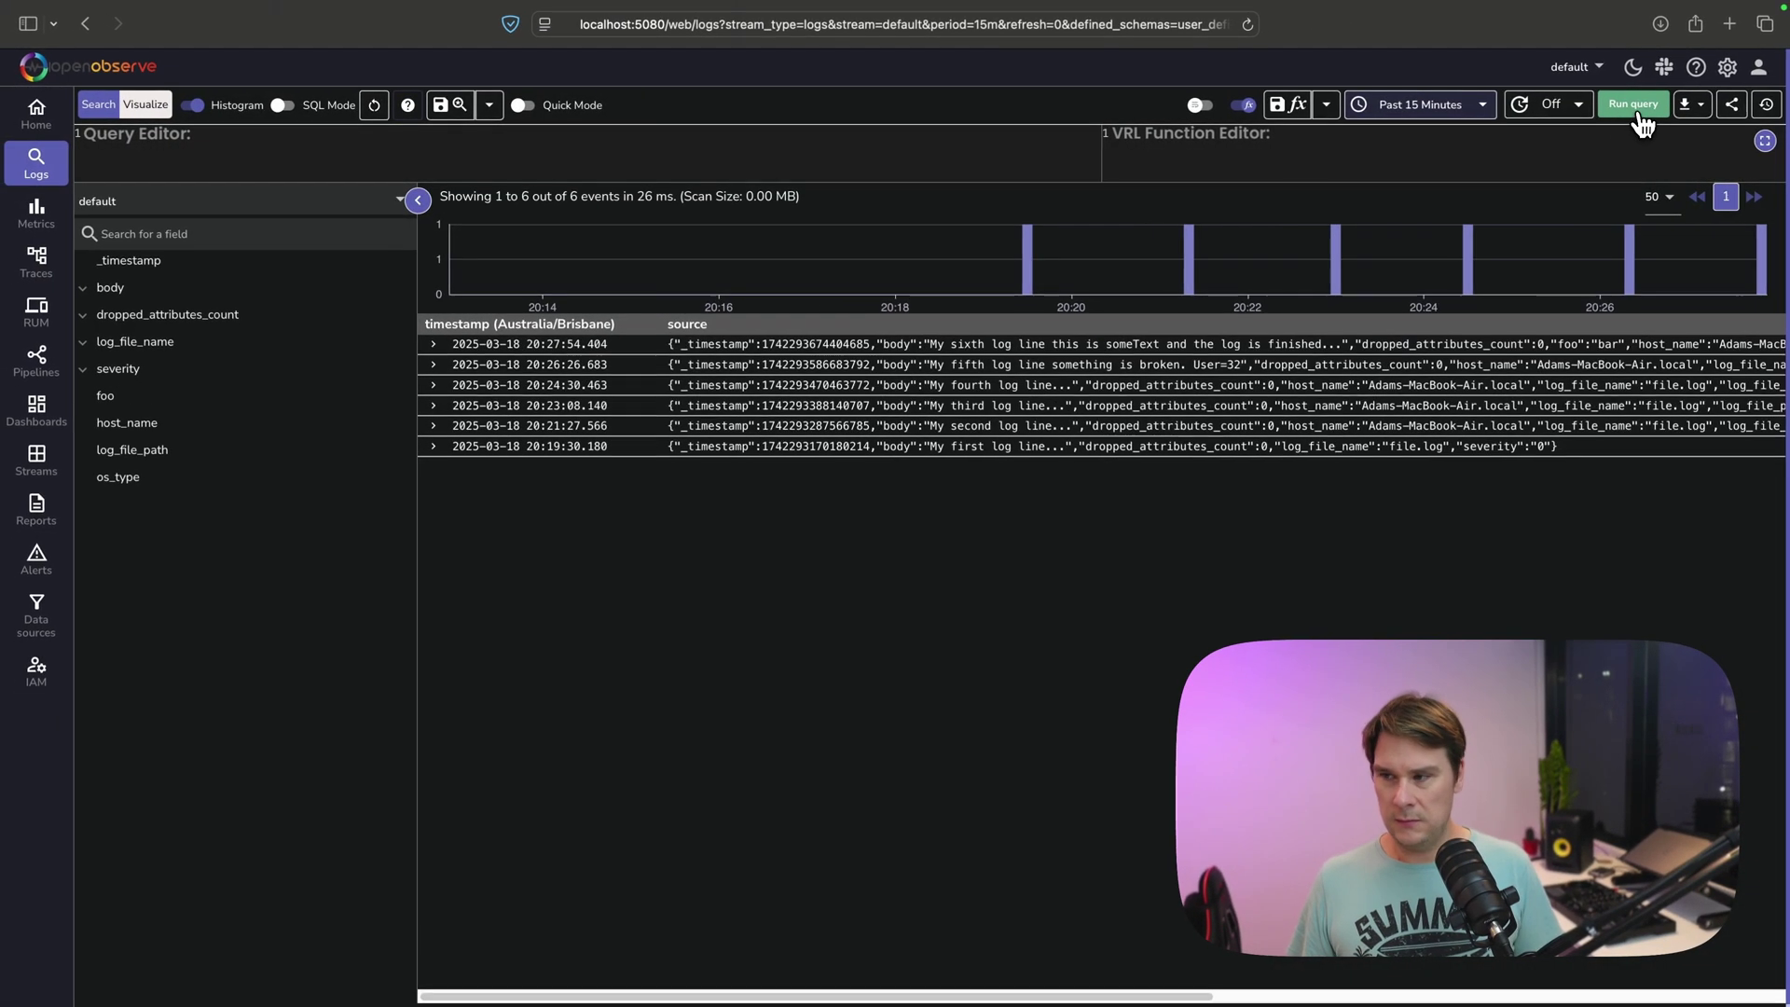
pyautogui.click(1021, 344)
pyautogui.moveTo(624, 242); pyautogui.dragTo(832, 242)
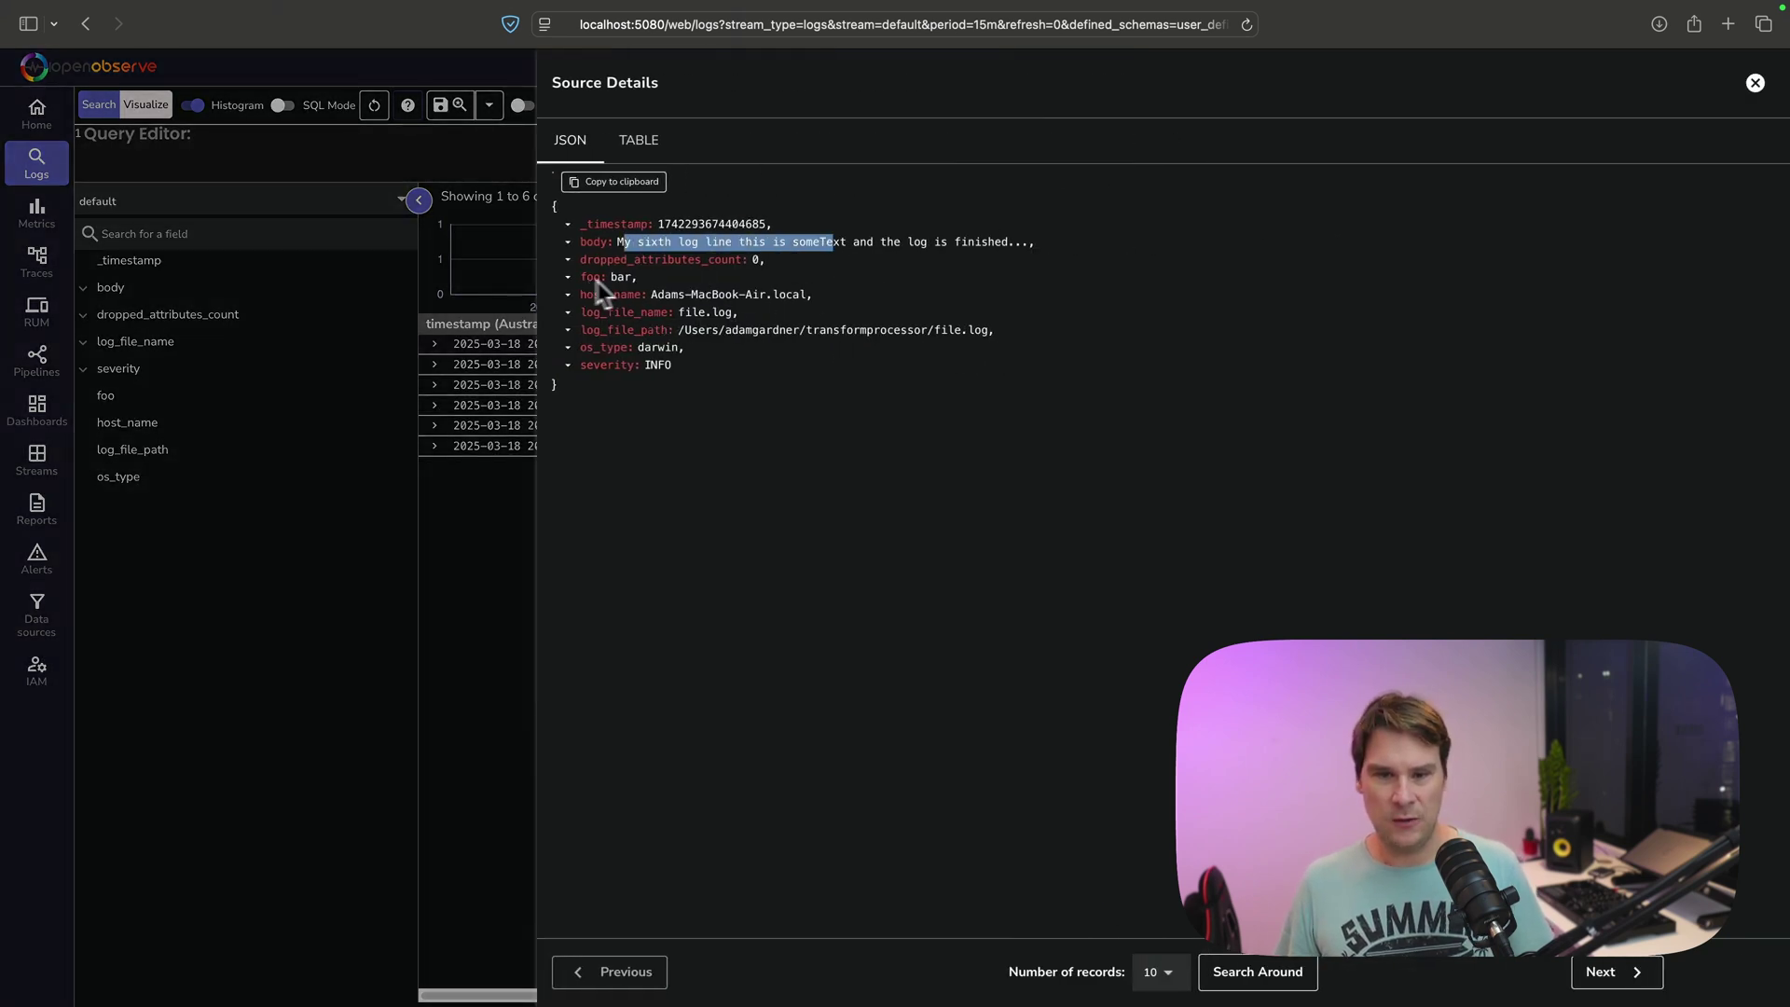
pyautogui.moveTo(637, 278); pyautogui.dragTo(580, 277)
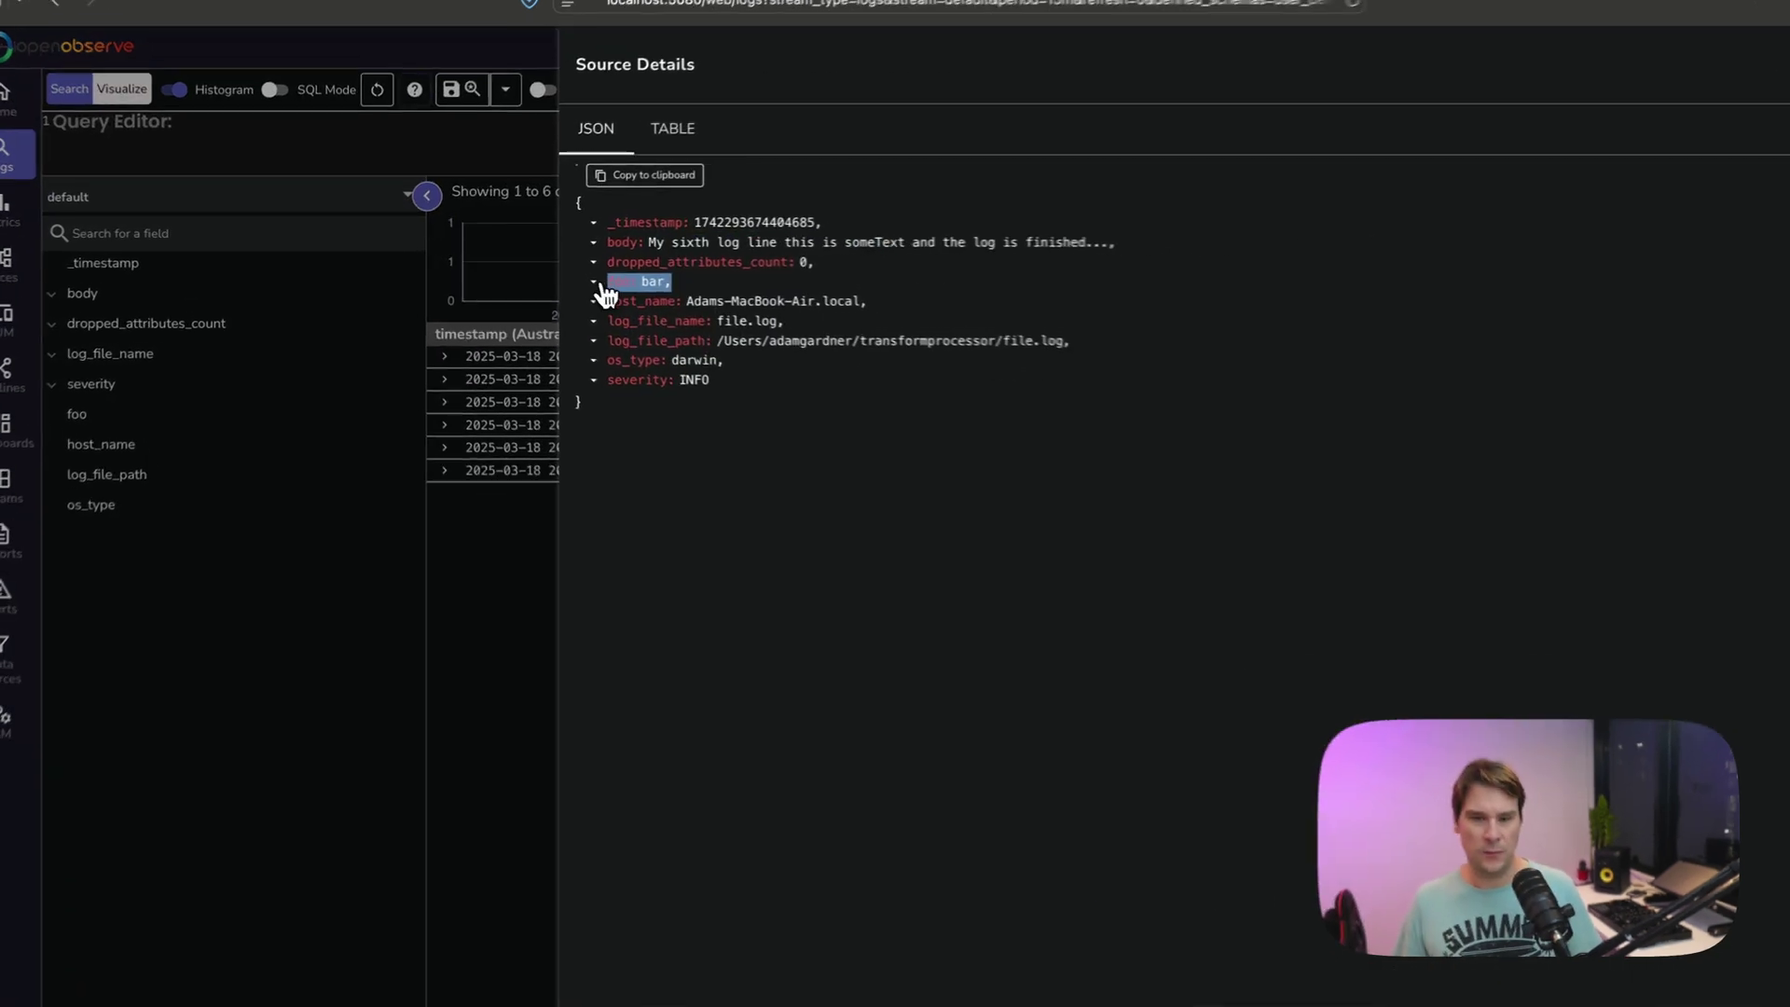
pyautogui.click(711, 295)
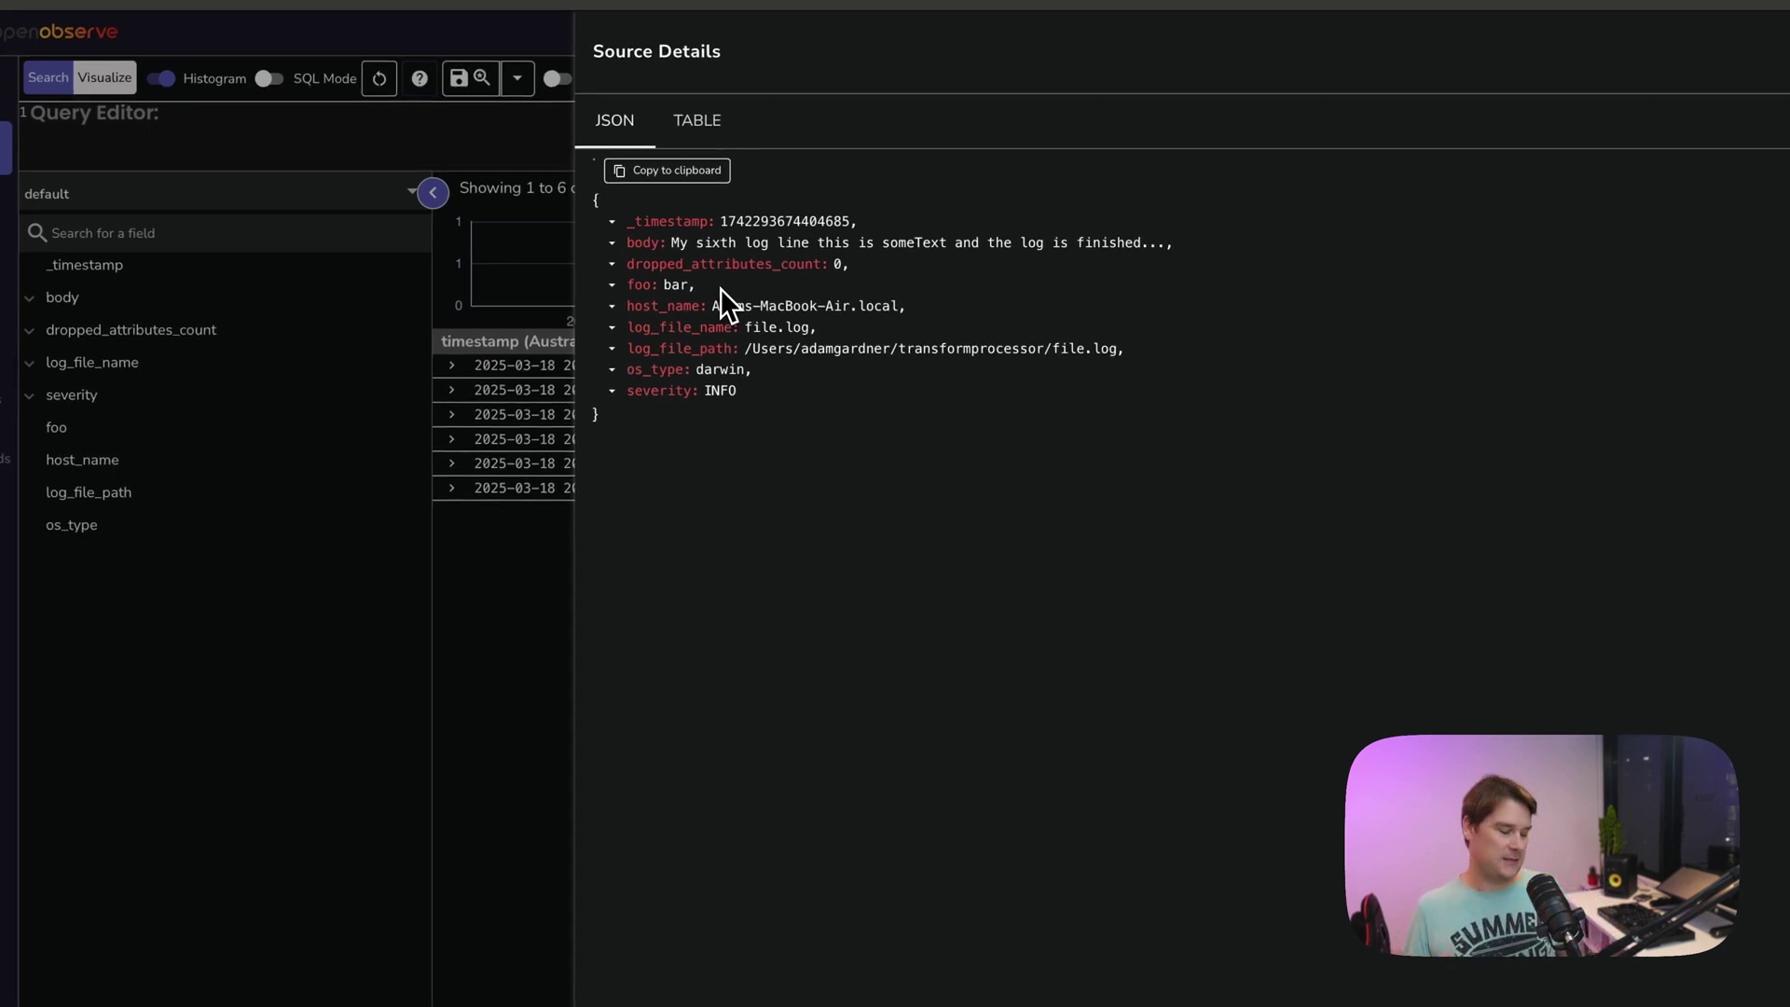
# Step: Review scenario7.yaml's rules mapping userTier values to bronze, silver and gold support tiers
pyautogui.press('super+Tab')
pyautogui.click(588, 63)
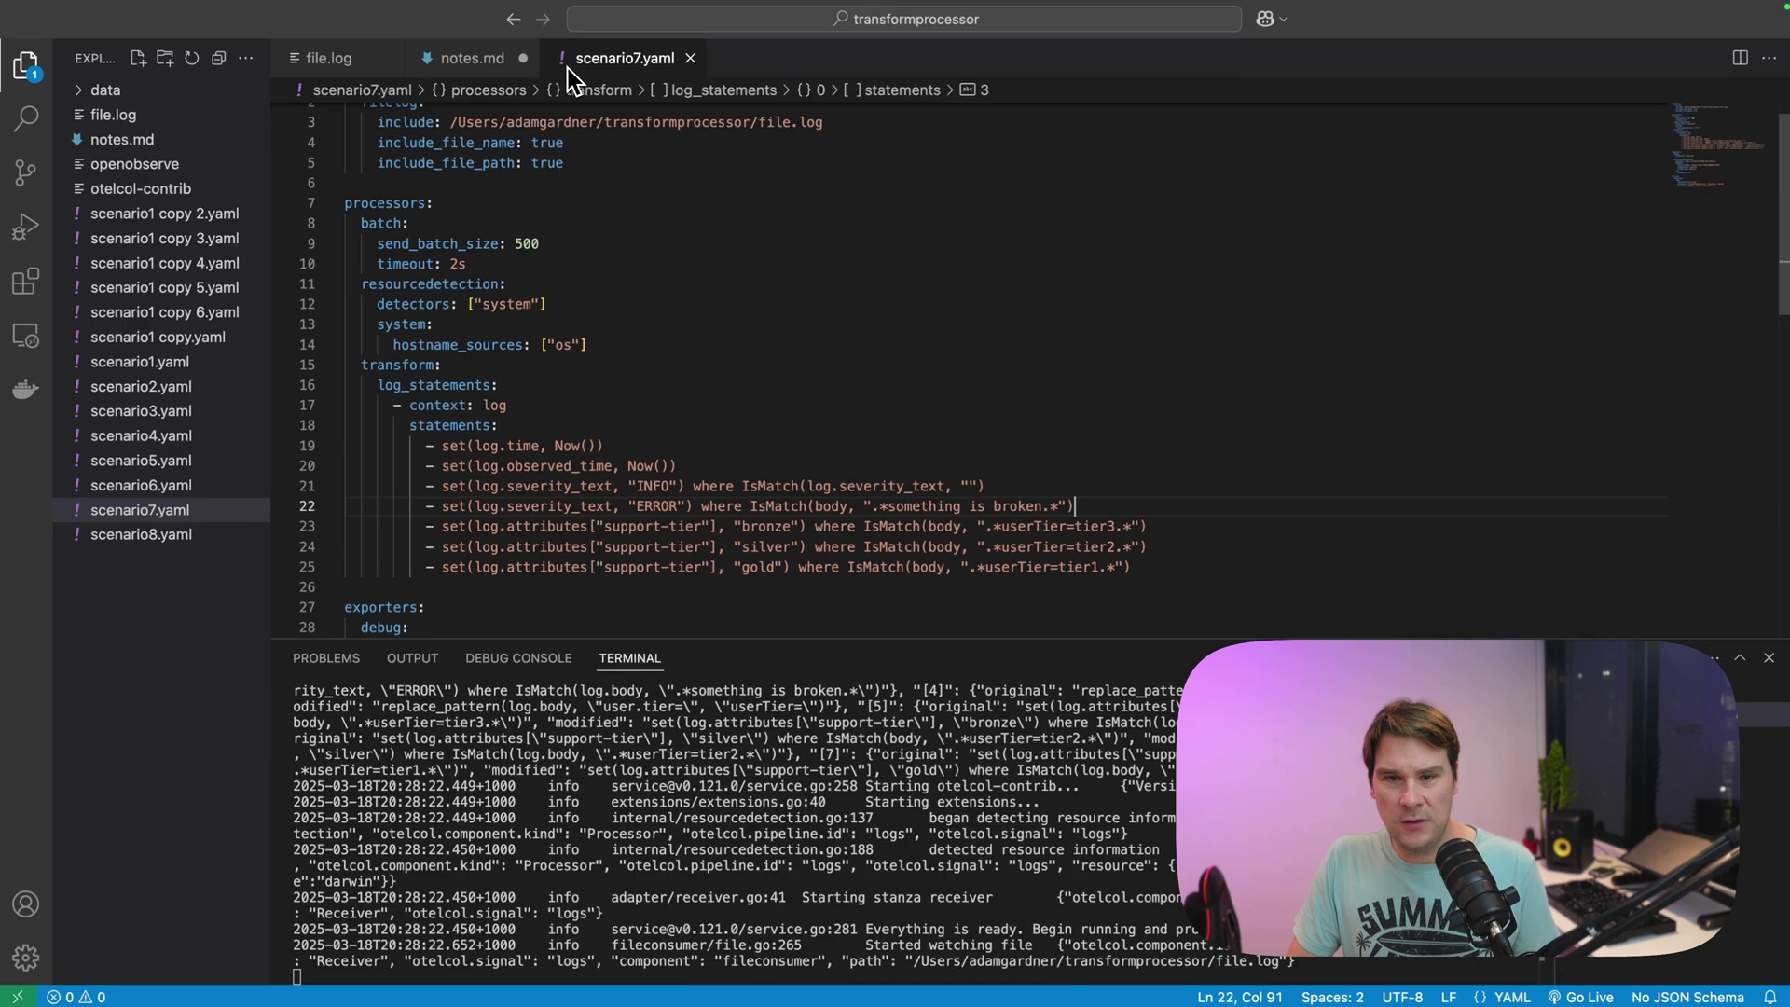
pyautogui.scroll(-3, 646, 436)
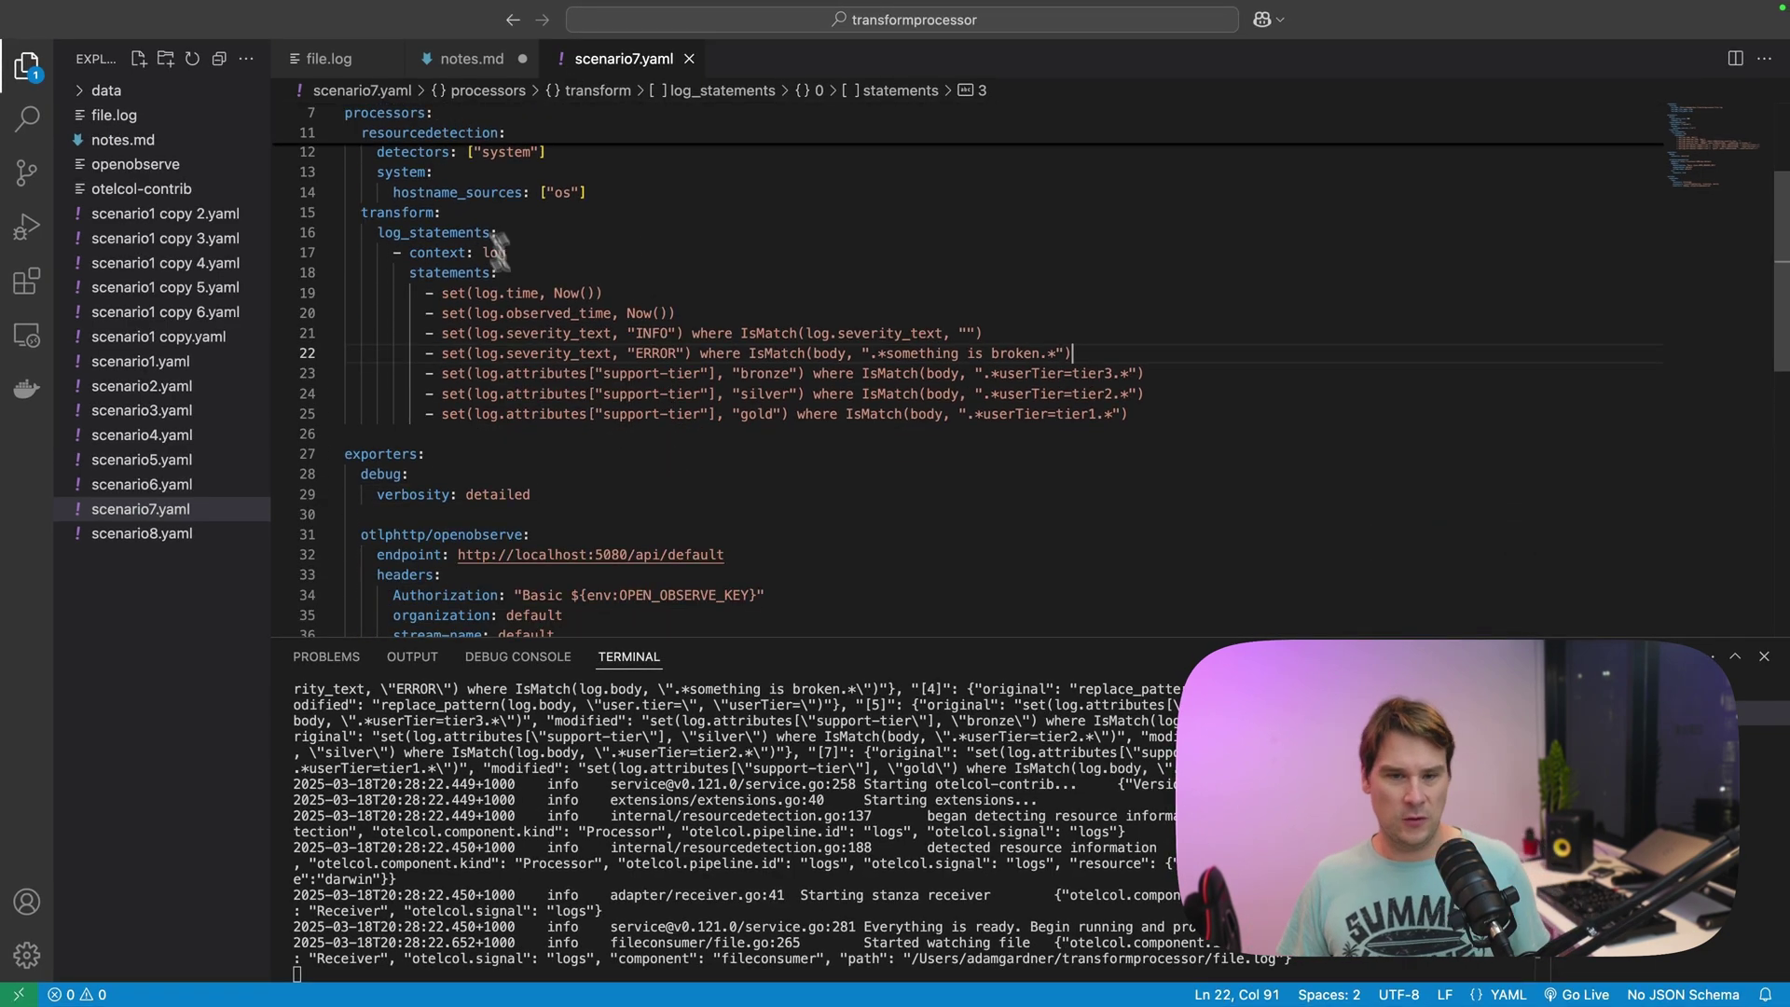
pyautogui.scroll(5, 666, 443)
pyautogui.scroll(-3, 533, 419)
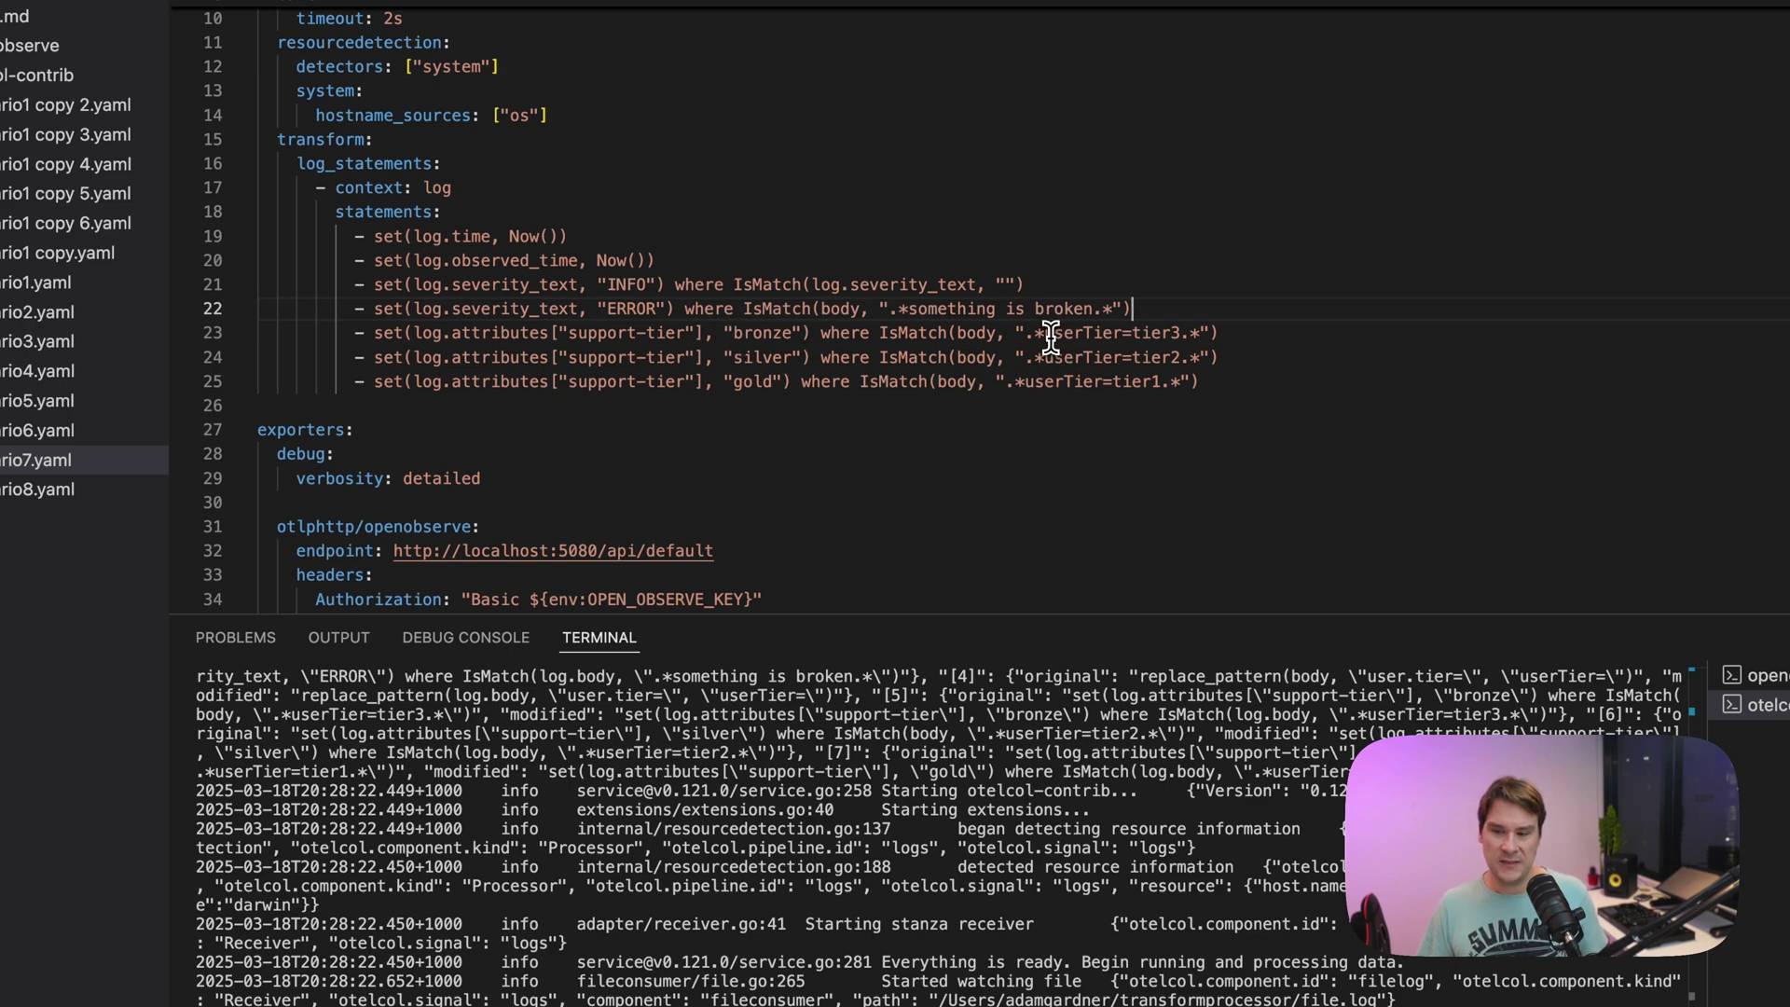
pyautogui.moveTo(1045, 333); pyautogui.dragTo(1190, 340)
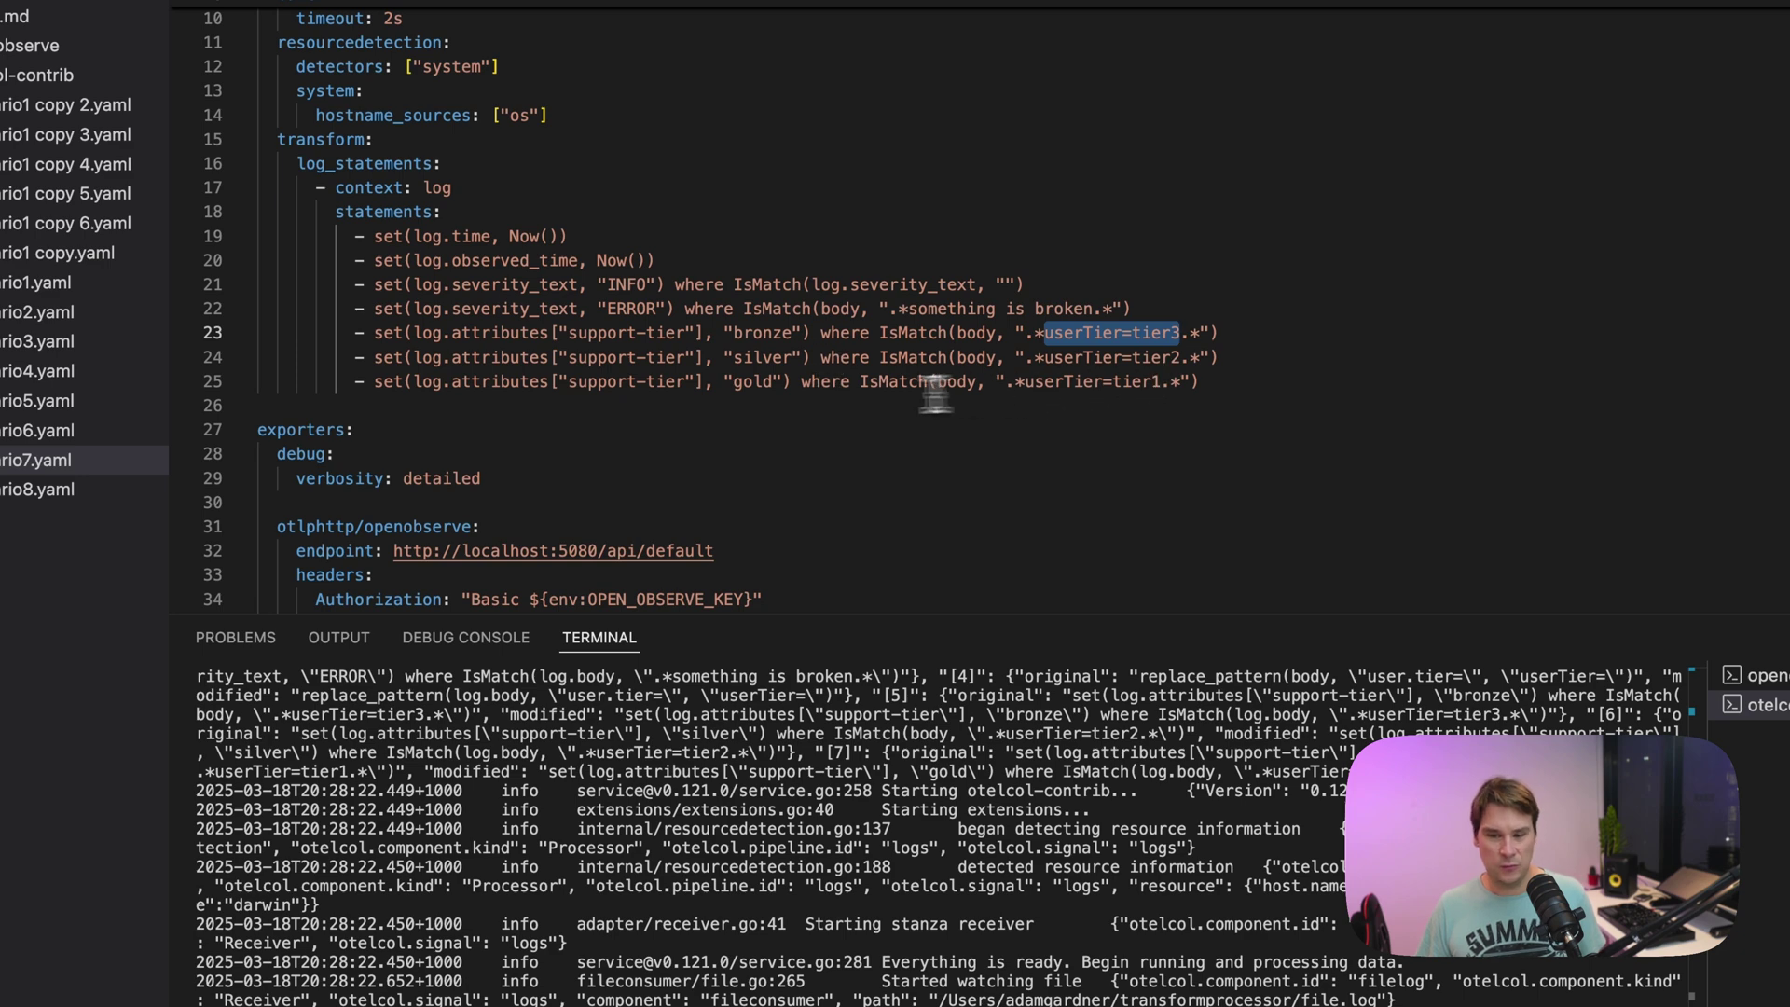
# Step: Stop the running collector and rerun the previous command with the scenario7 config
pyautogui.click(957, 868)
pyautogui.hotkey('ctrl', 'c')
pyautogui.press('Up')
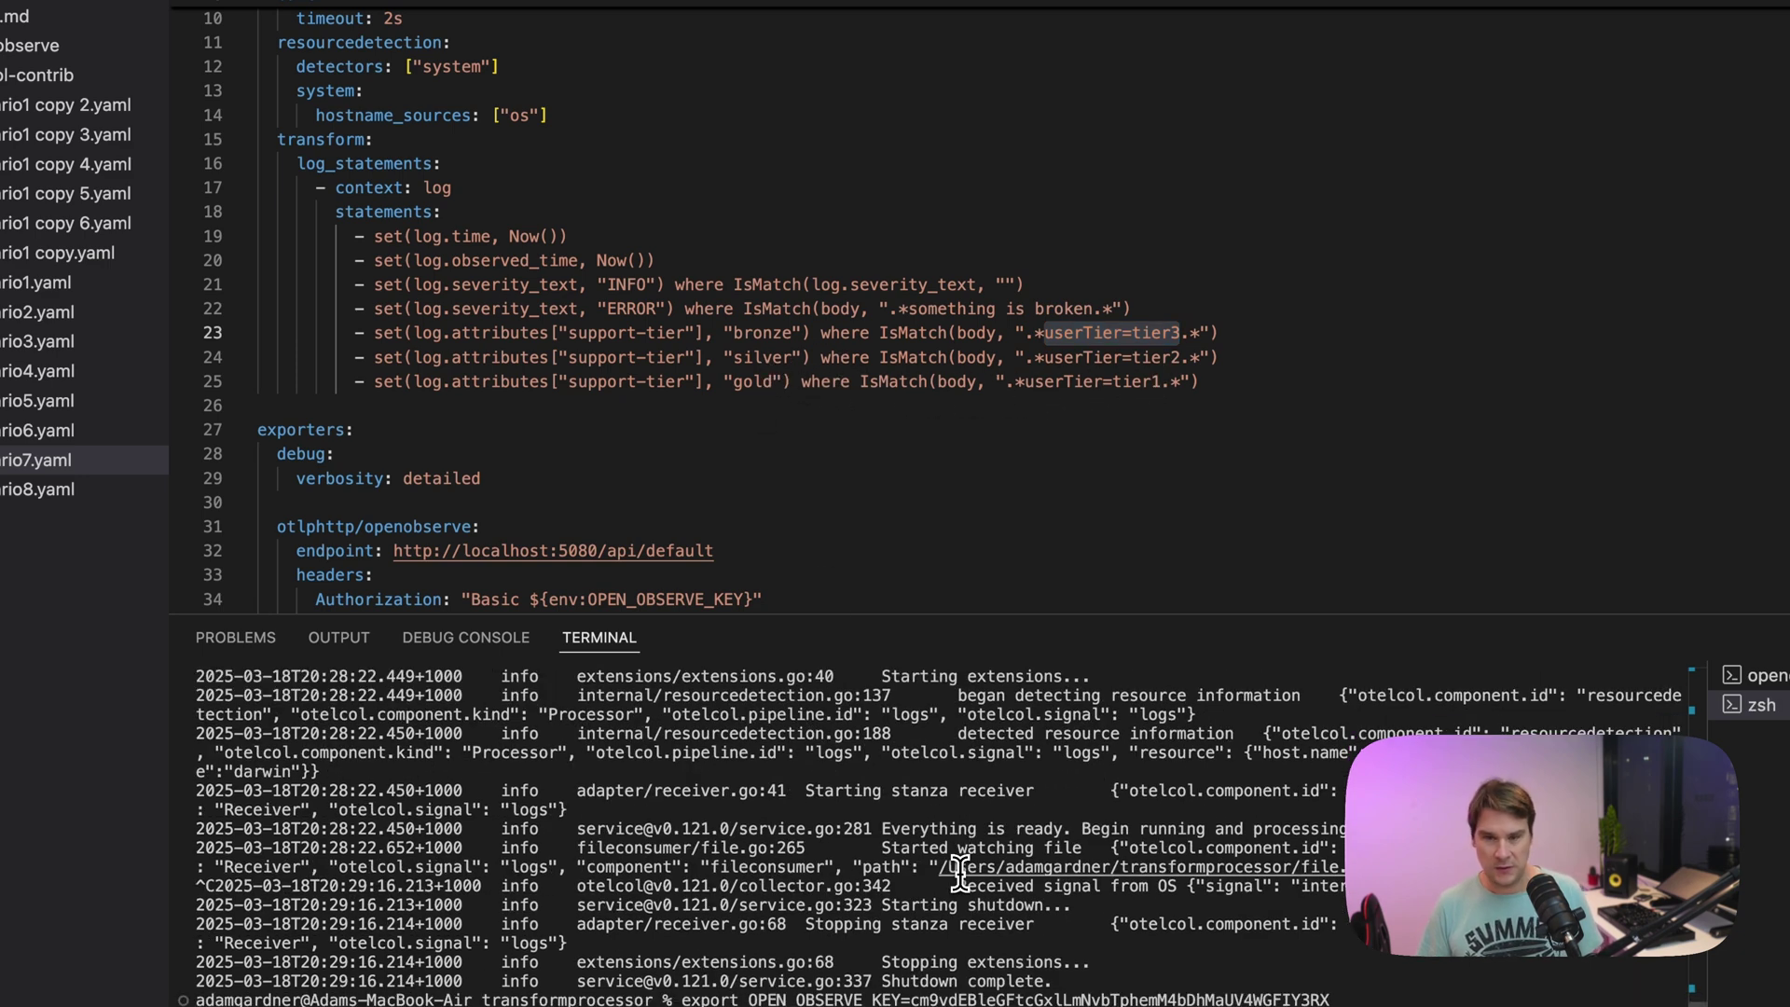
pyautogui.press('Return')
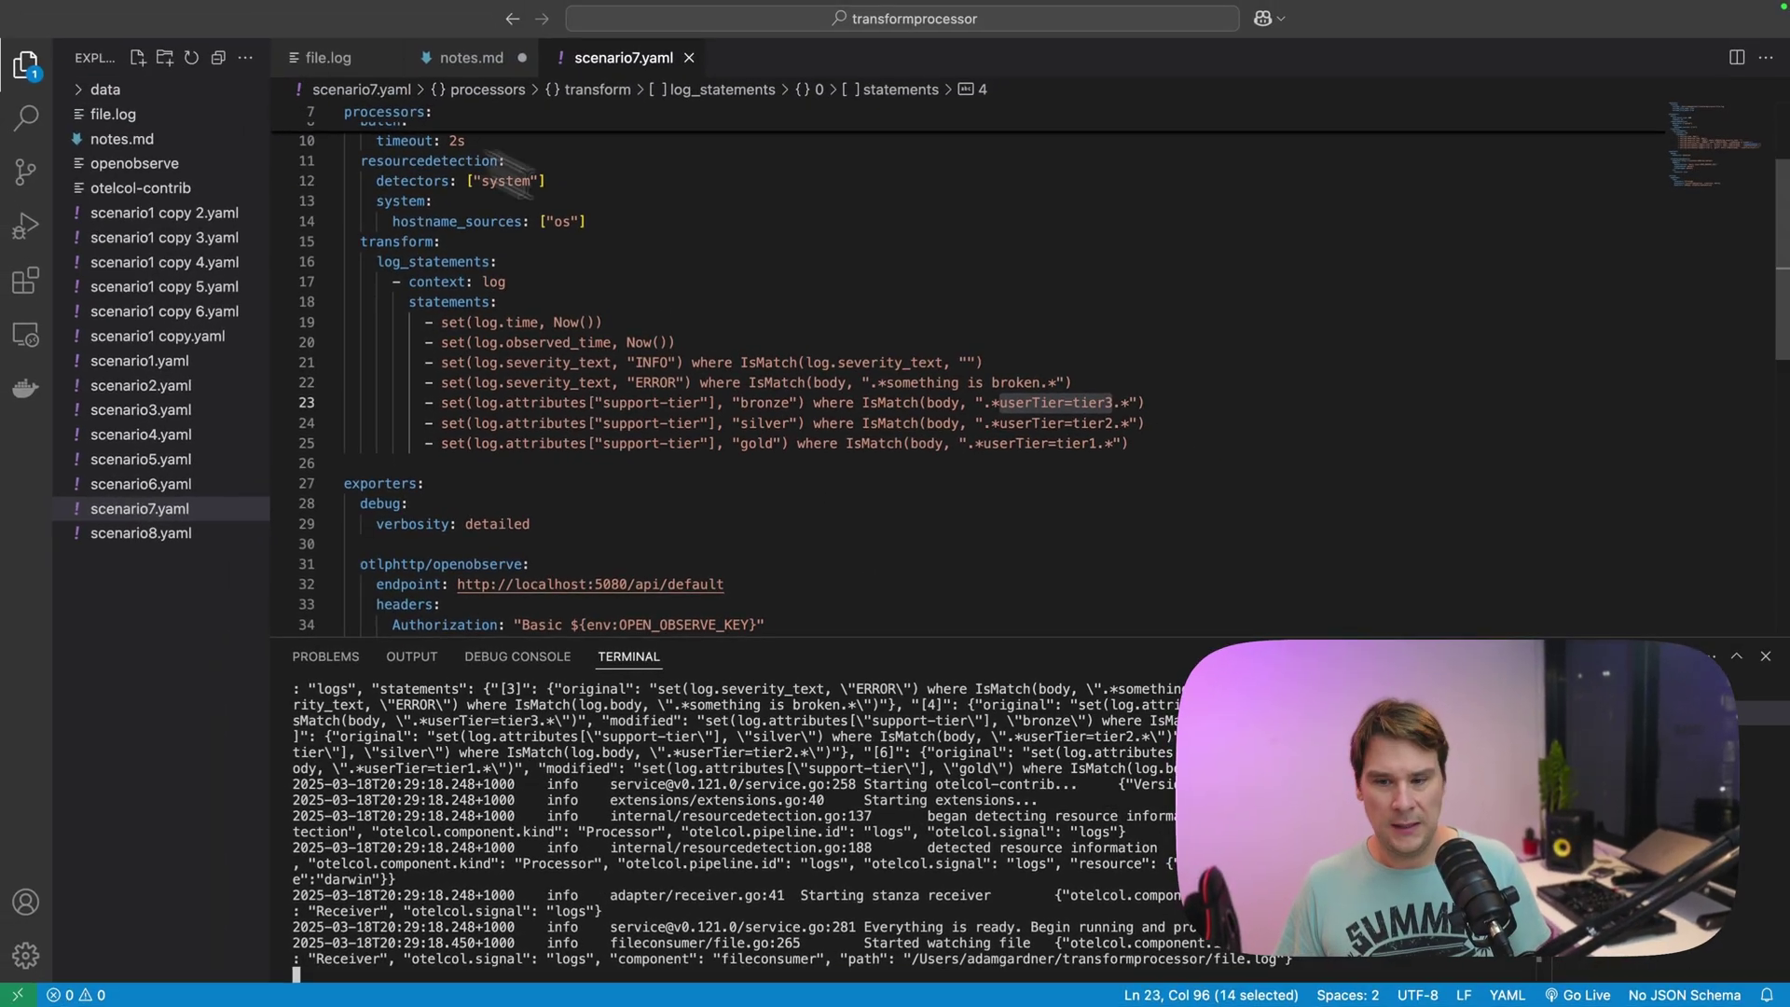
# Step: Add a seventh file.log line ending in 'userTier=tier2', copied from scenario7.yaml's silver rule
pyautogui.click(329, 58)
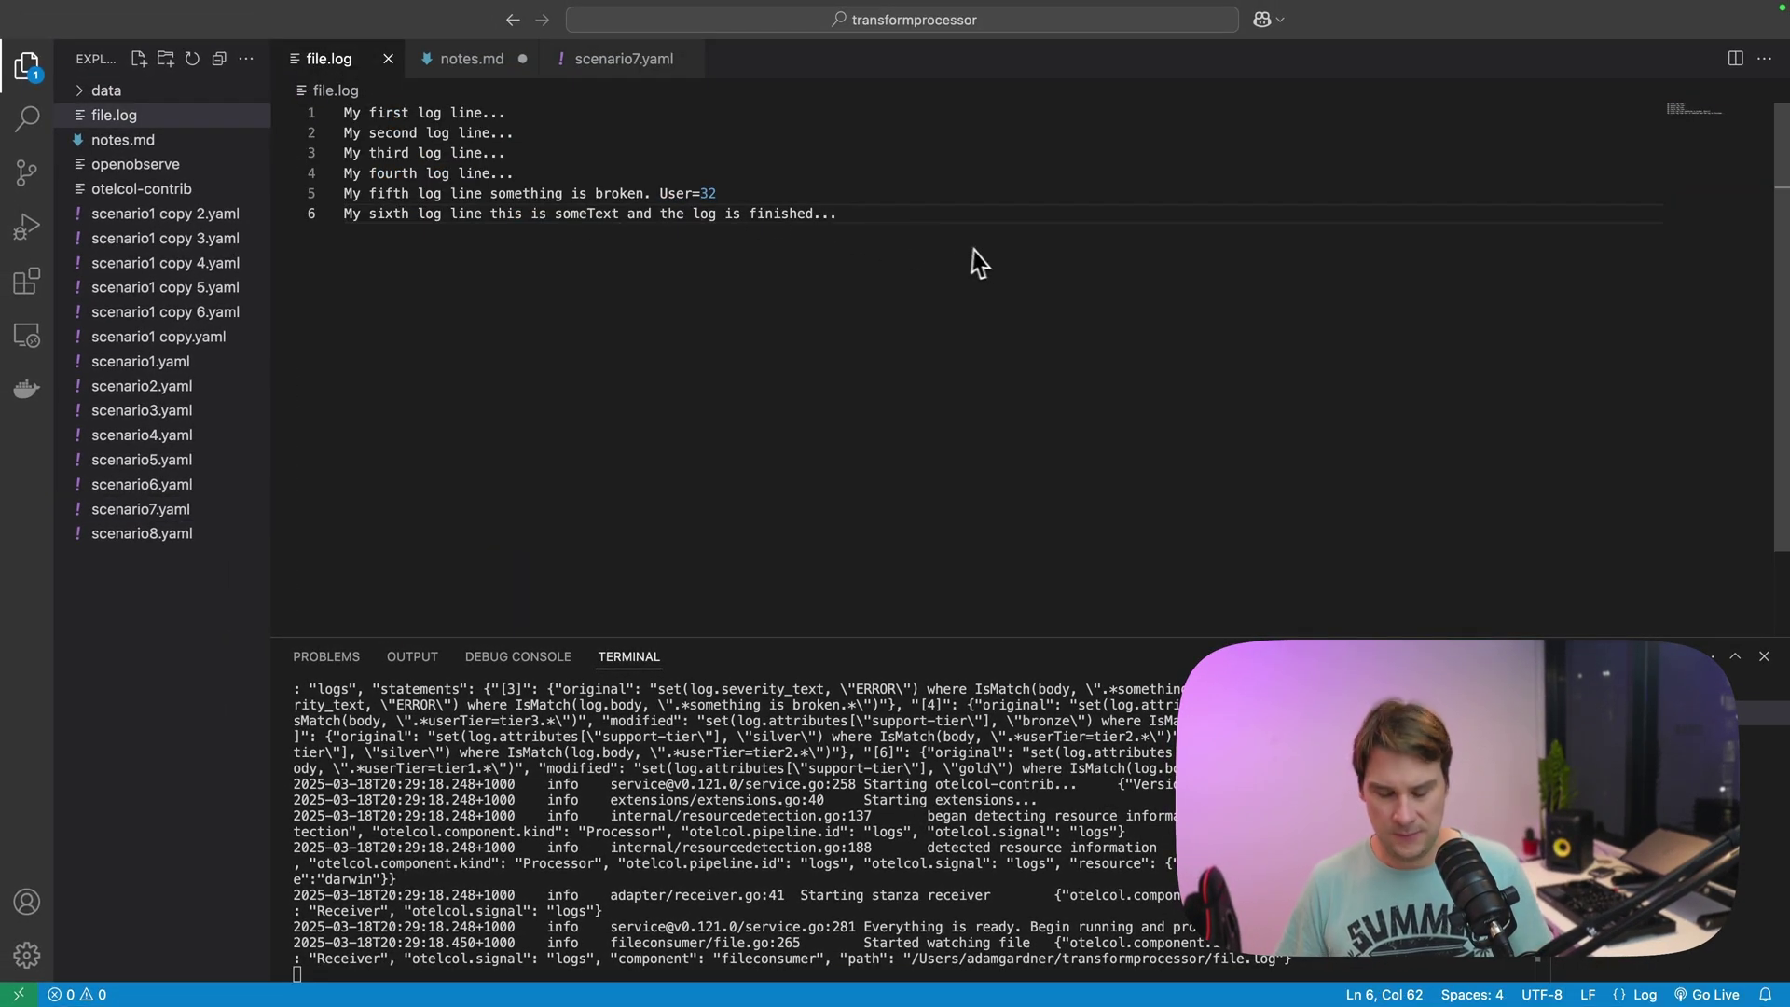
pyautogui.press('Return')
pyautogui.write('My sev')
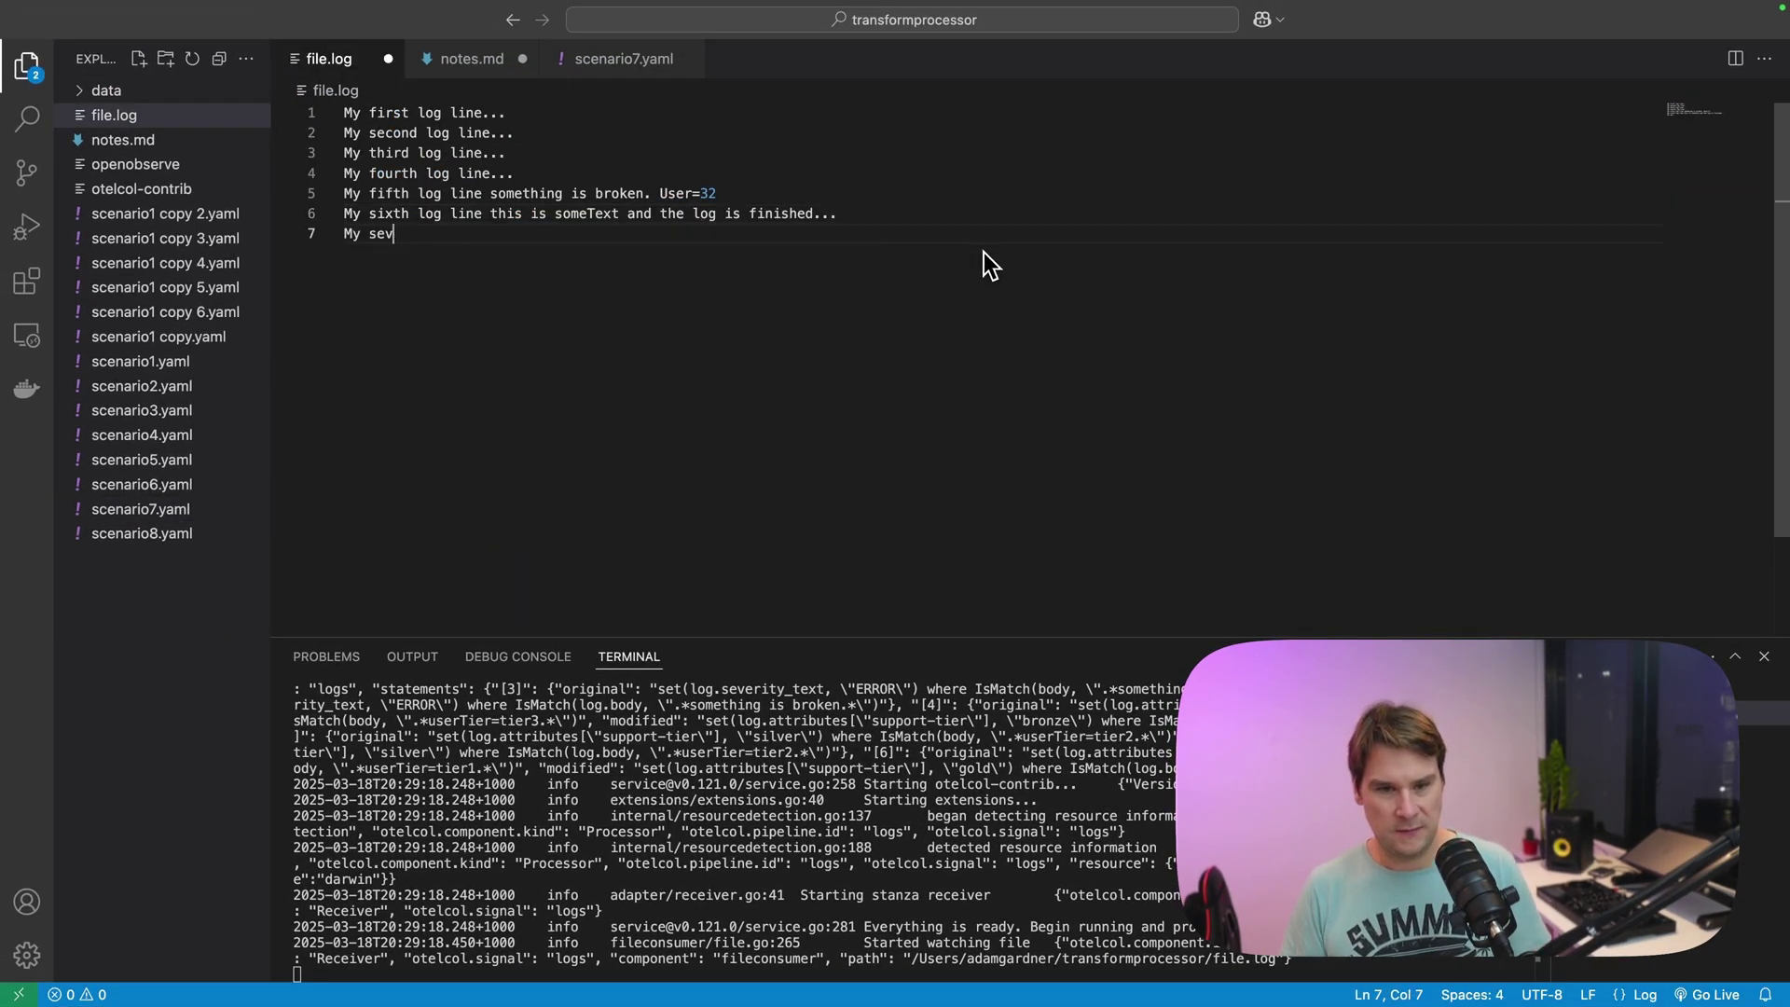
pyautogui.write('enth log line.')
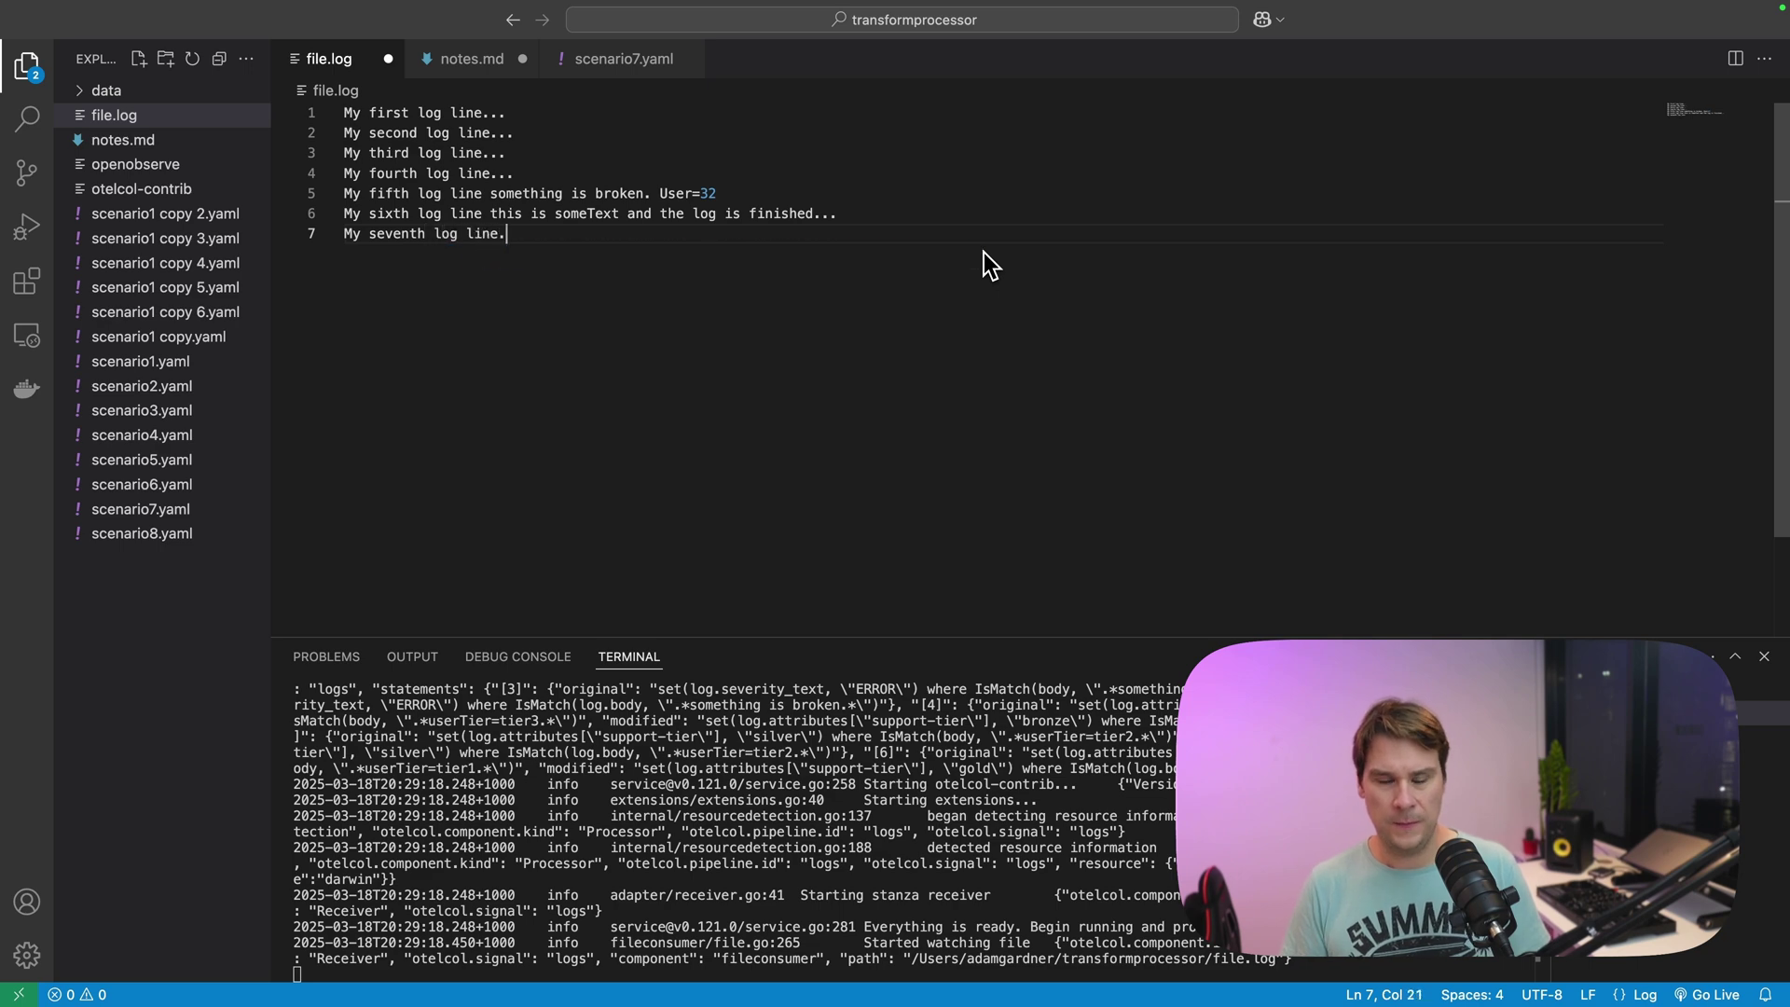
pyautogui.write(' user')
pyautogui.click(625, 57)
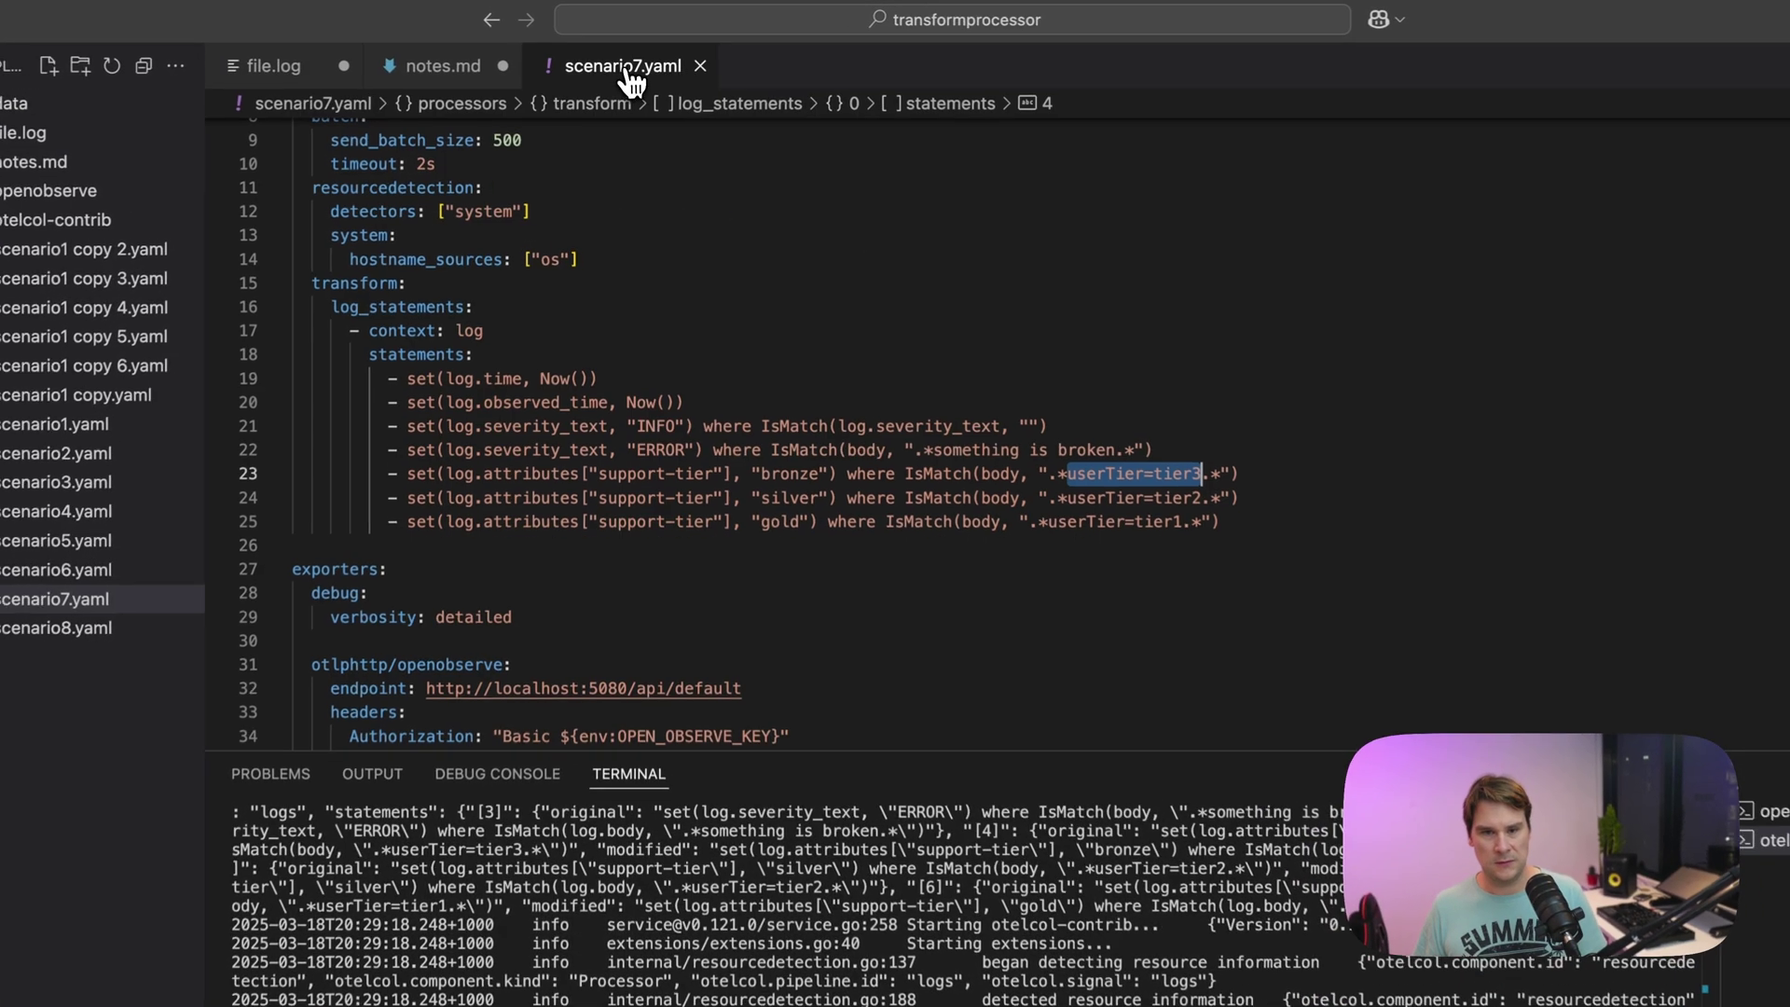
pyautogui.click(1075, 499)
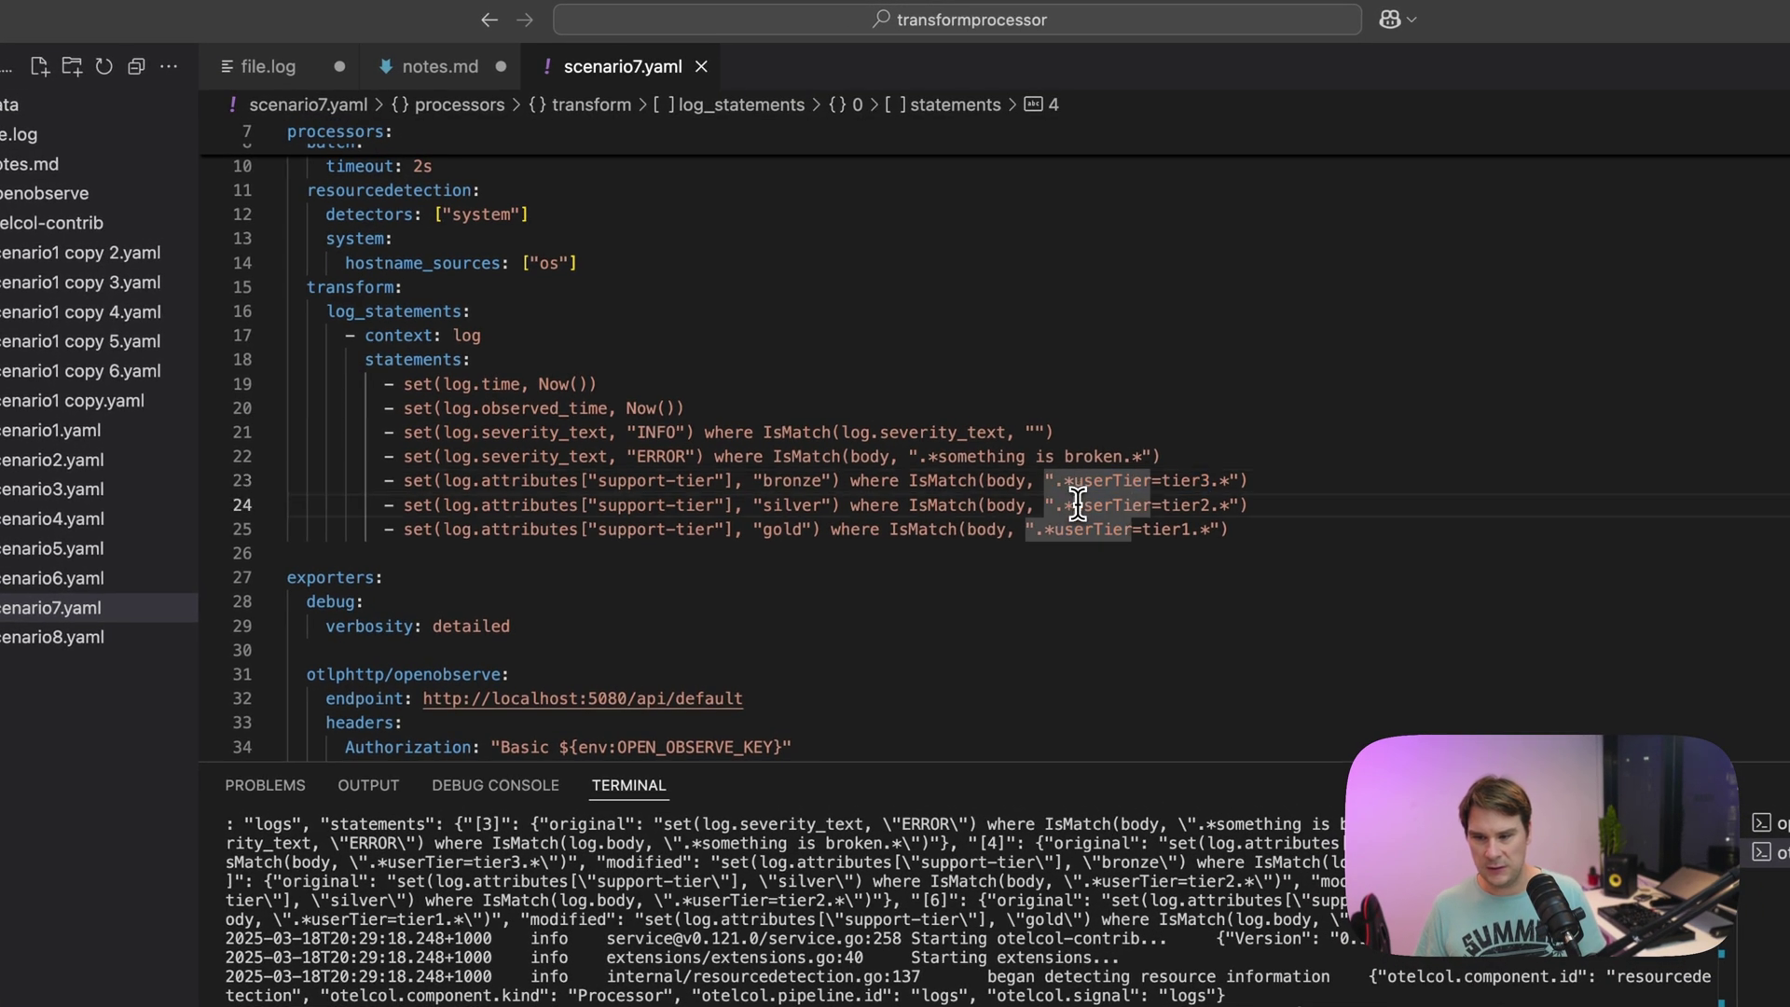
pyautogui.moveTo(1074, 505); pyautogui.dragTo(1209, 505)
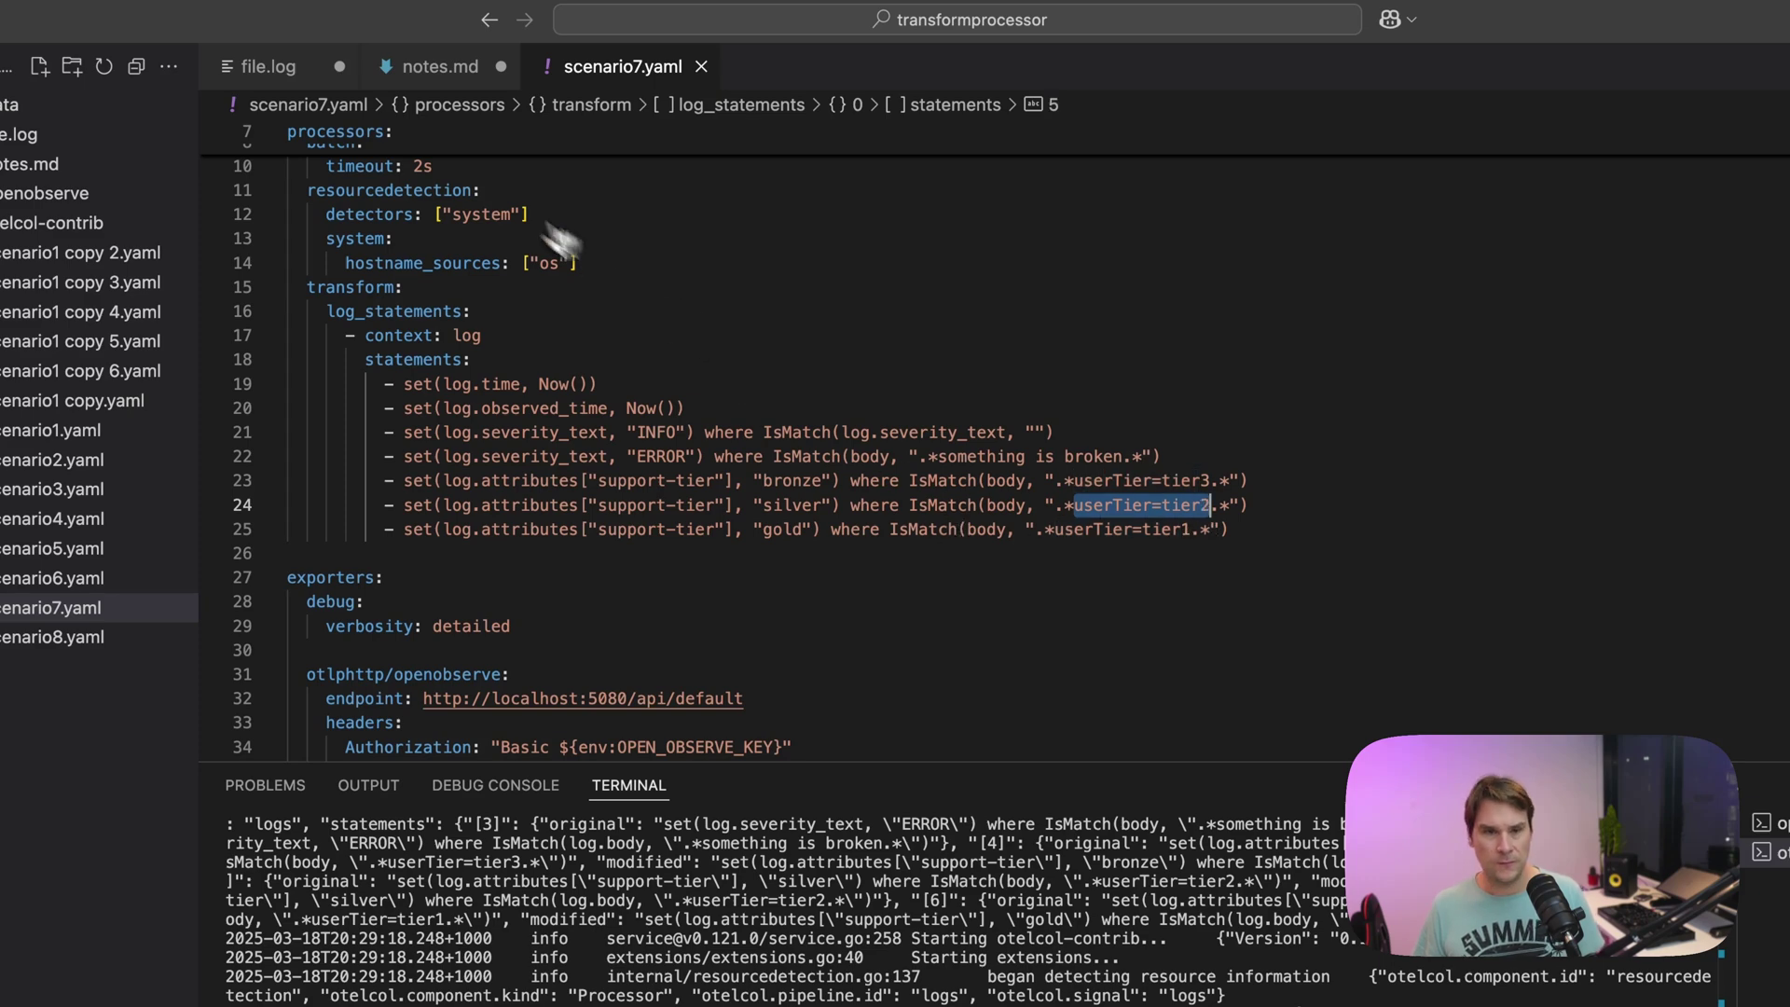
pyautogui.hotkey('ctrl', 'c')
pyautogui.click(270, 66)
pyautogui.doubleClick(616, 281)
pyautogui.hotkey('ctrl', 'v')
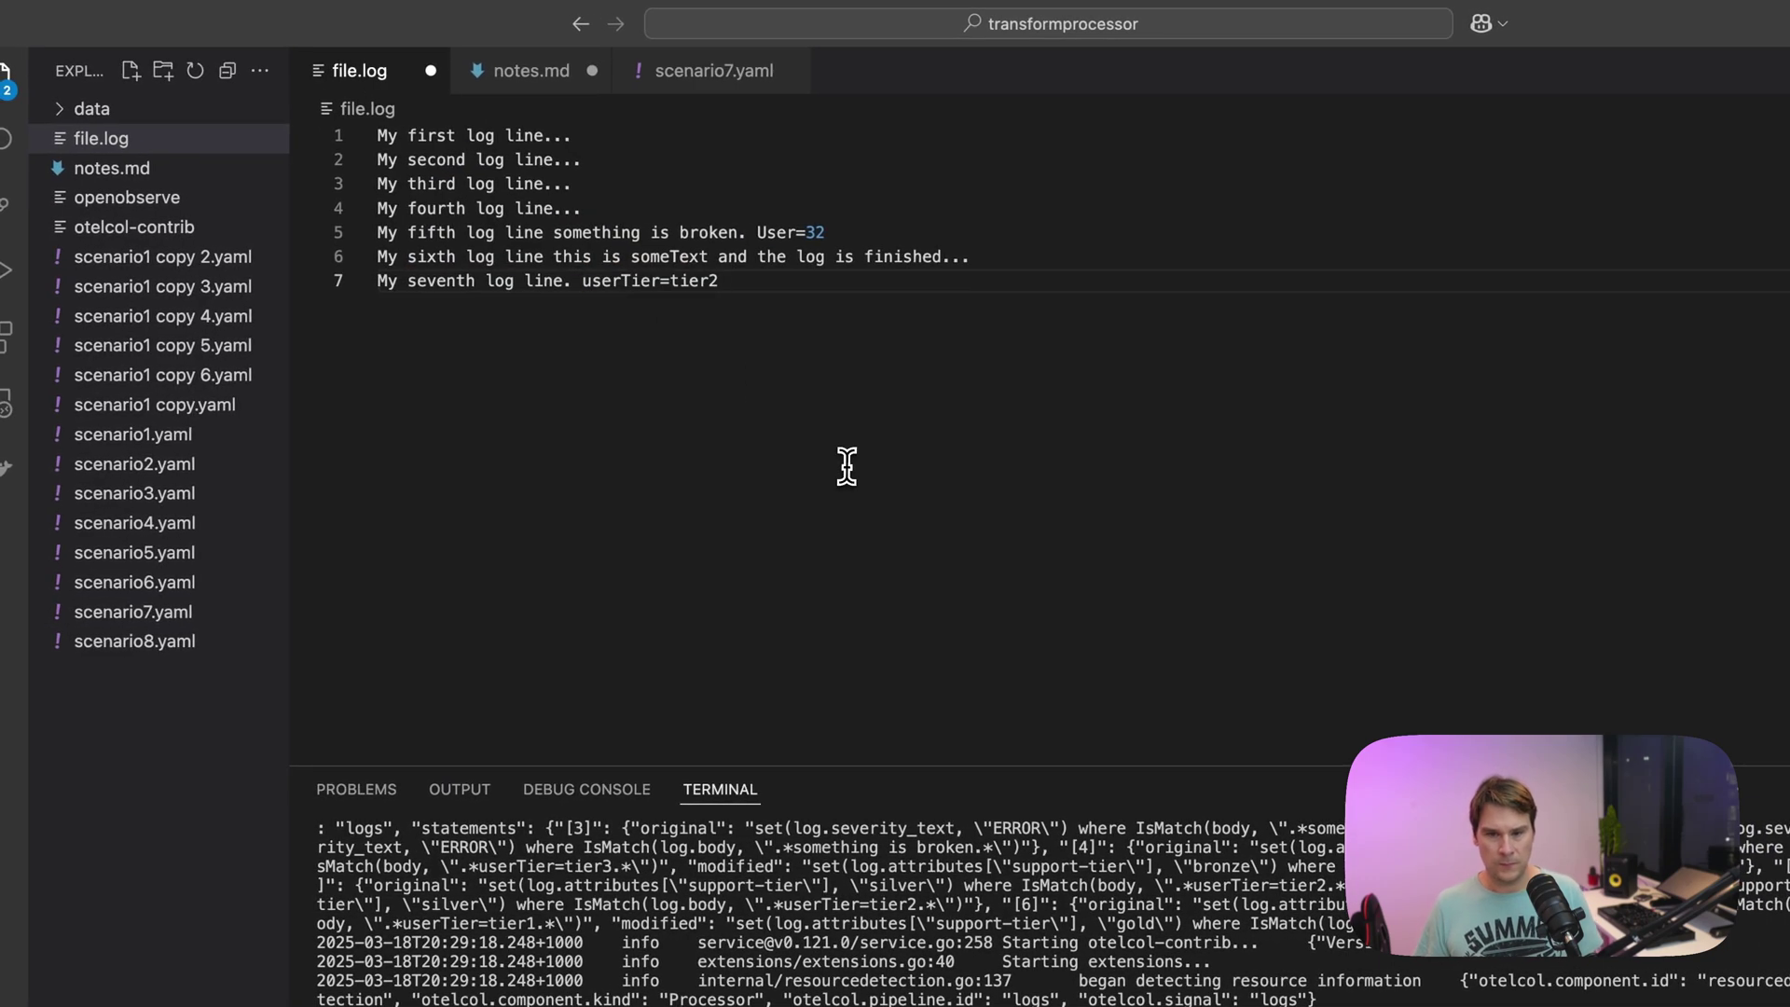
pyautogui.press('super+Tab')
# Step: Rerun the OpenObserve query and confirm the seventh event shows support_tier silver for userTier=tier2
pyautogui.click(1747, 88)
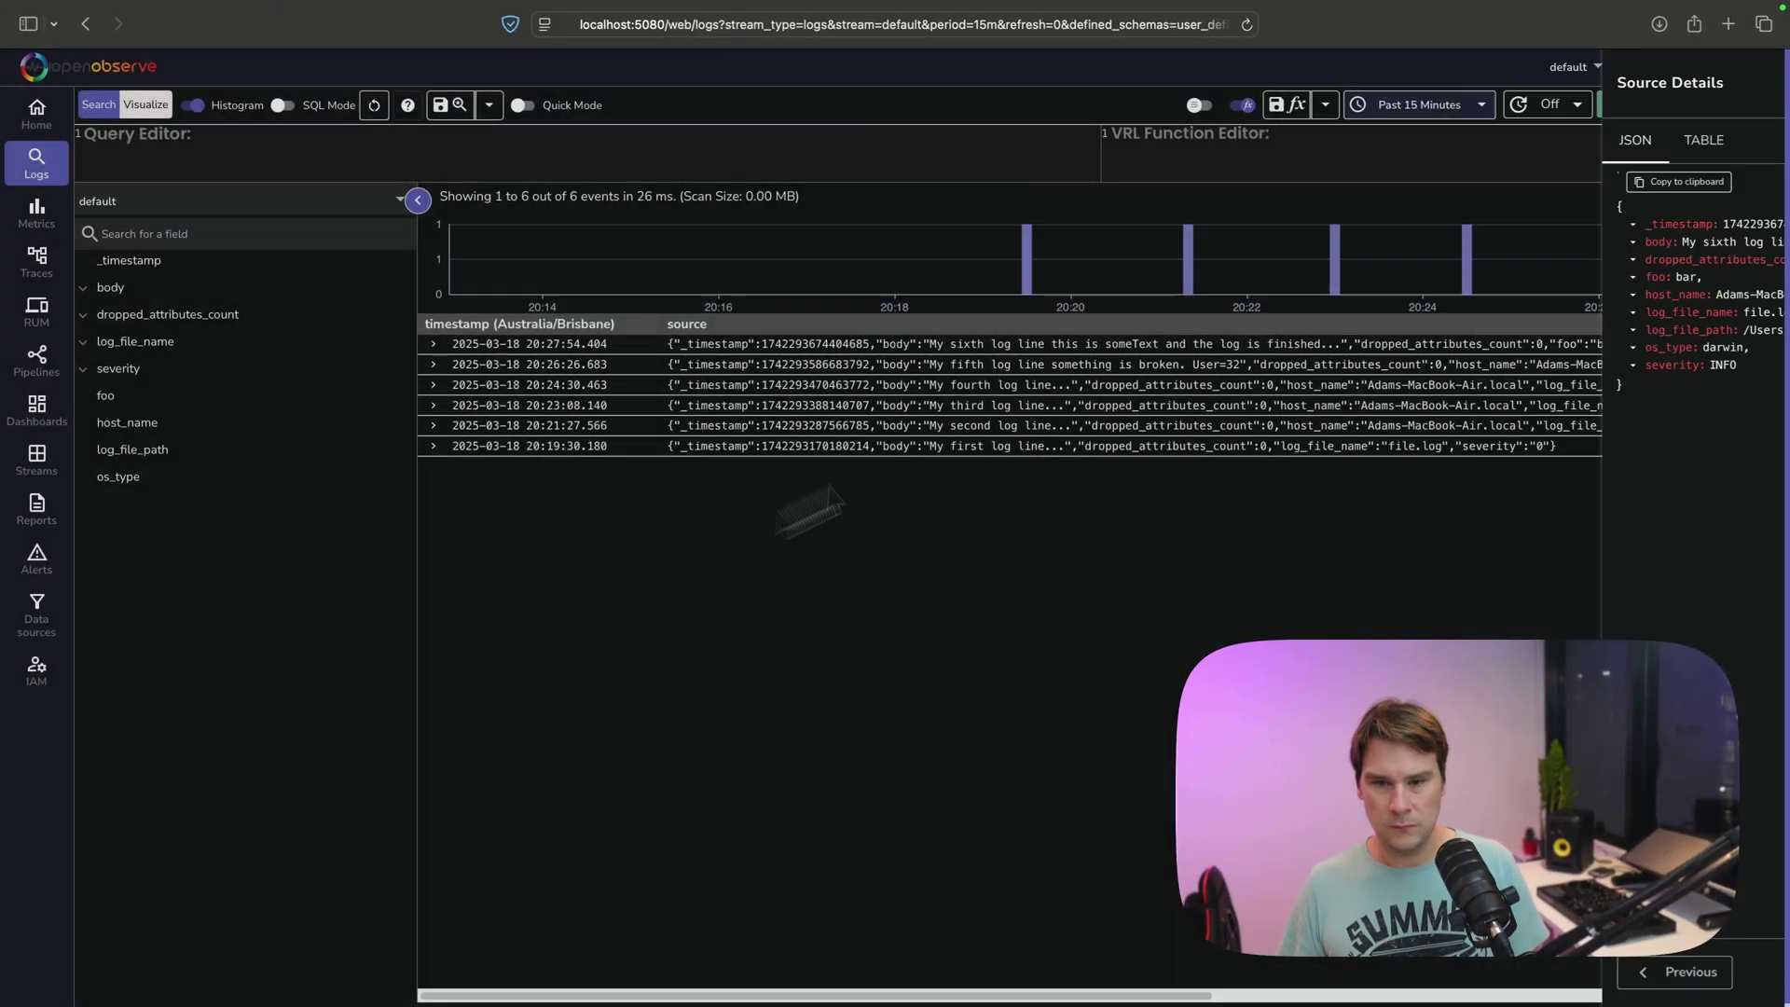
pyautogui.click(1632, 106)
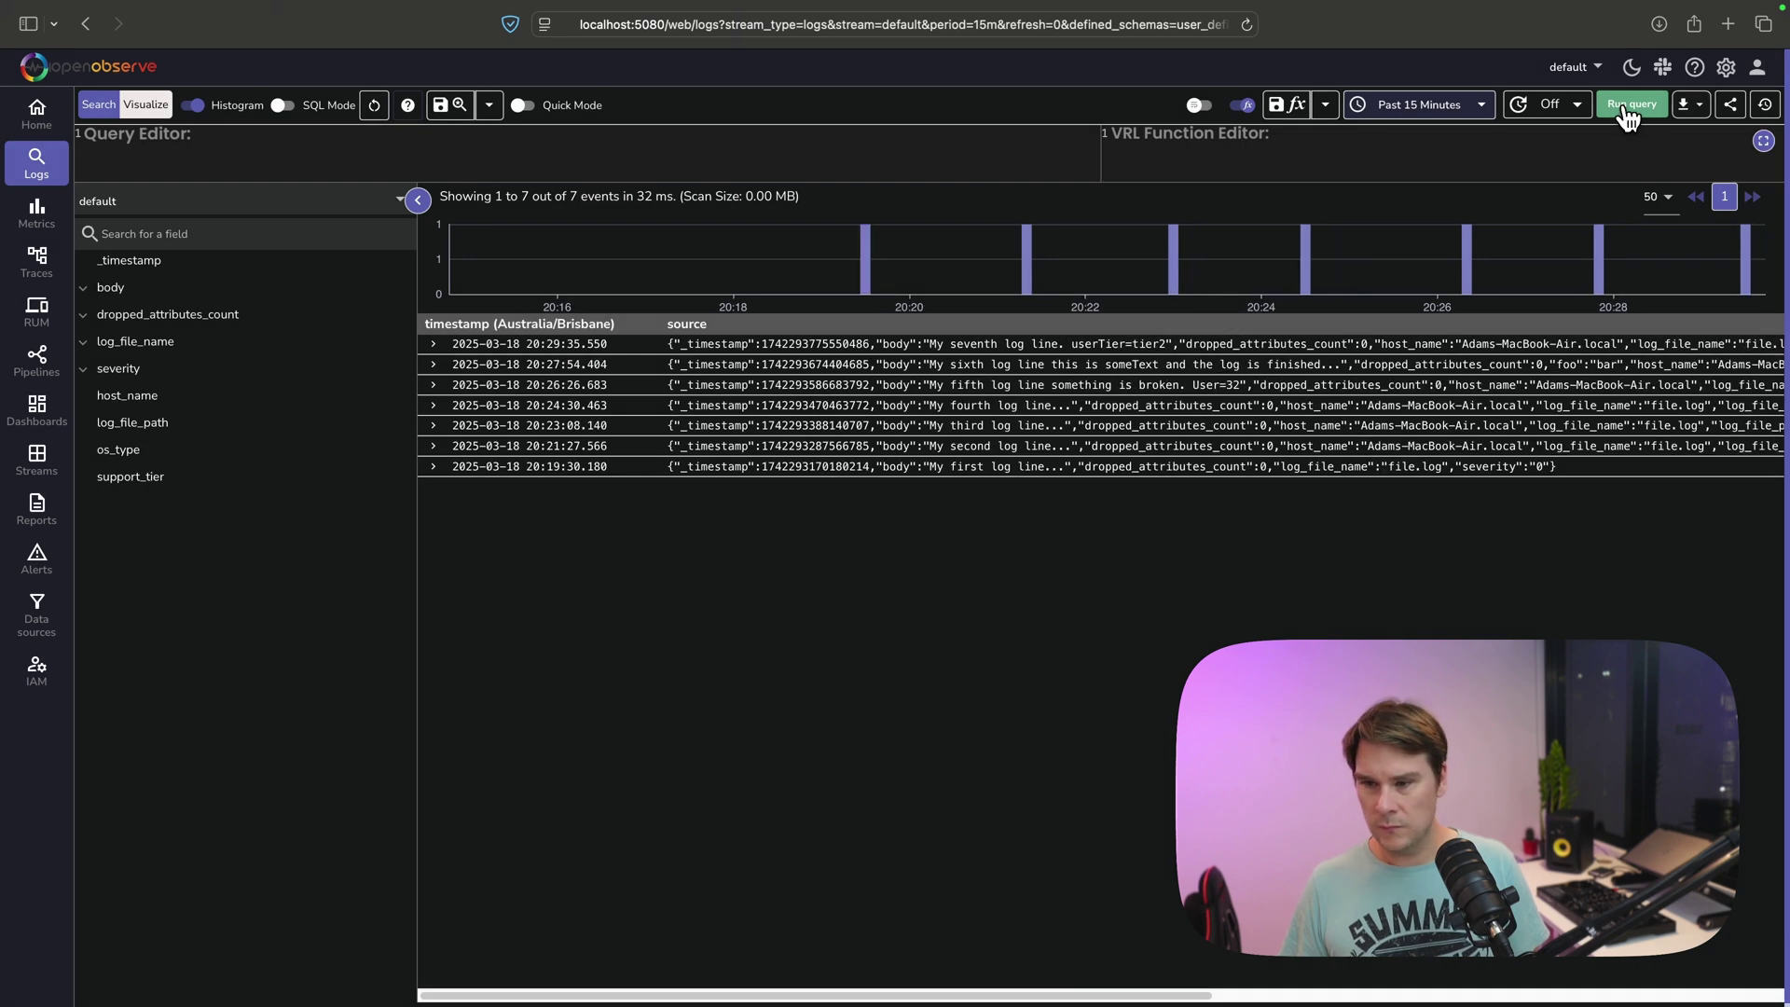
pyautogui.click(974, 346)
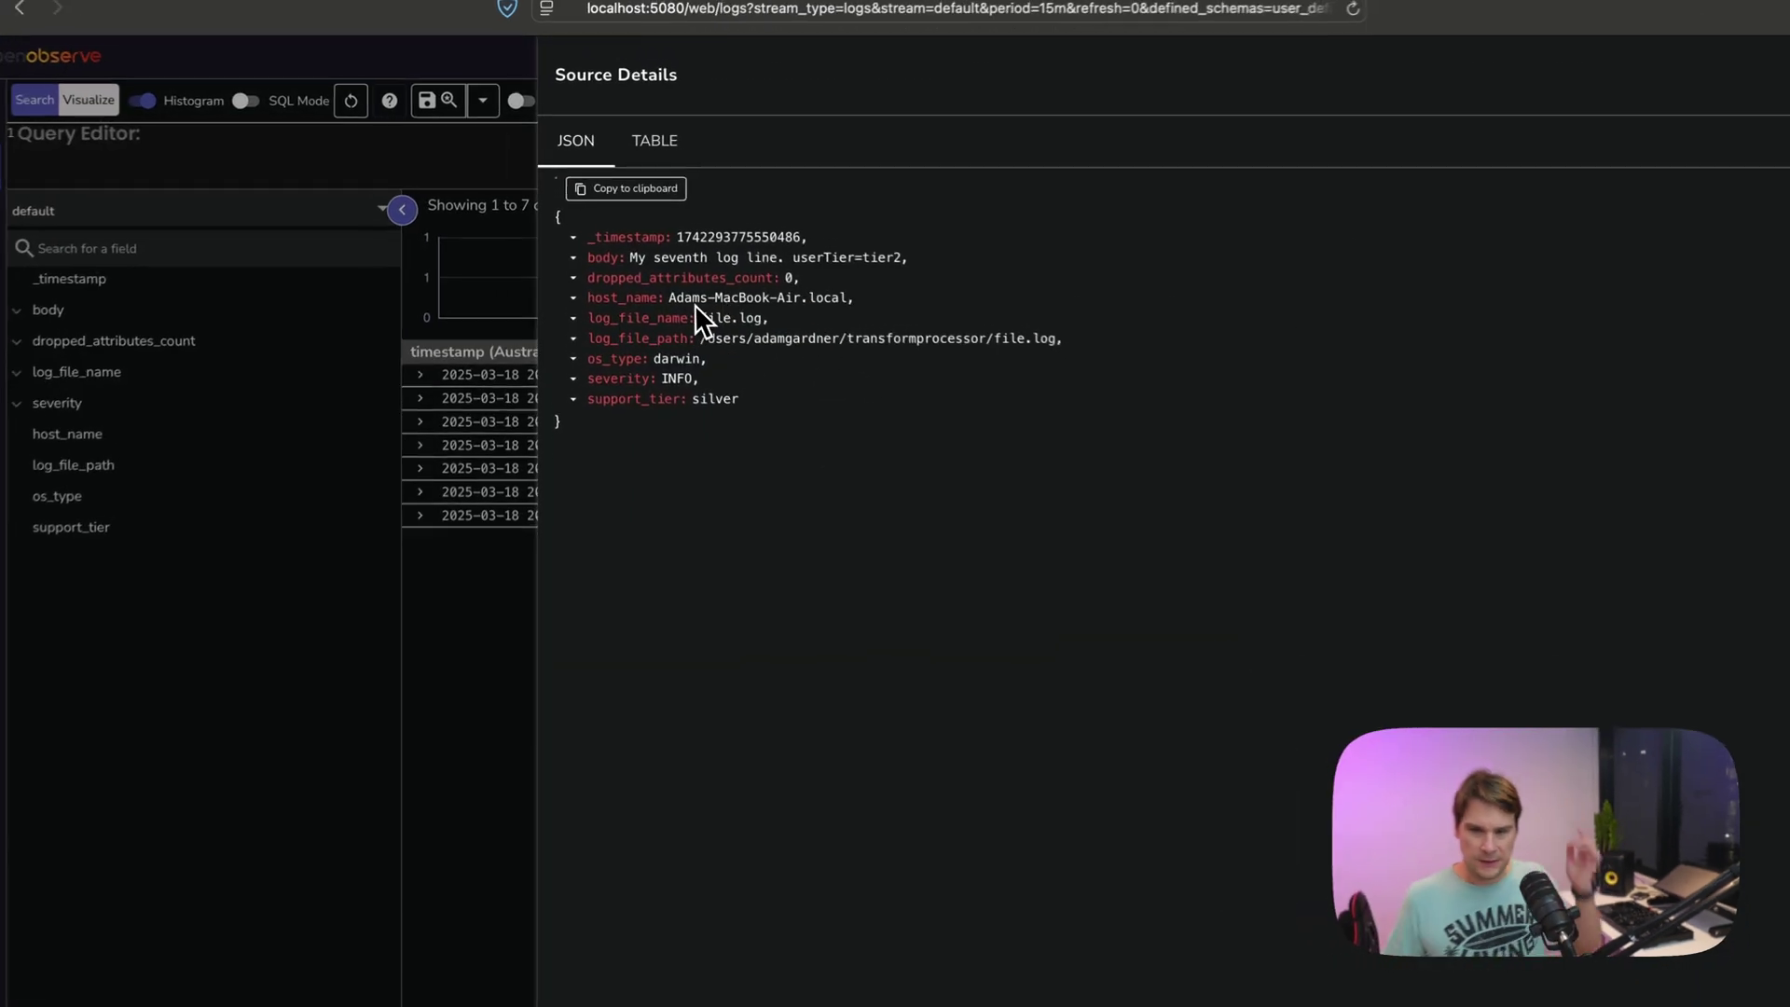
pyautogui.moveTo(918, 263); pyautogui.dragTo(808, 263)
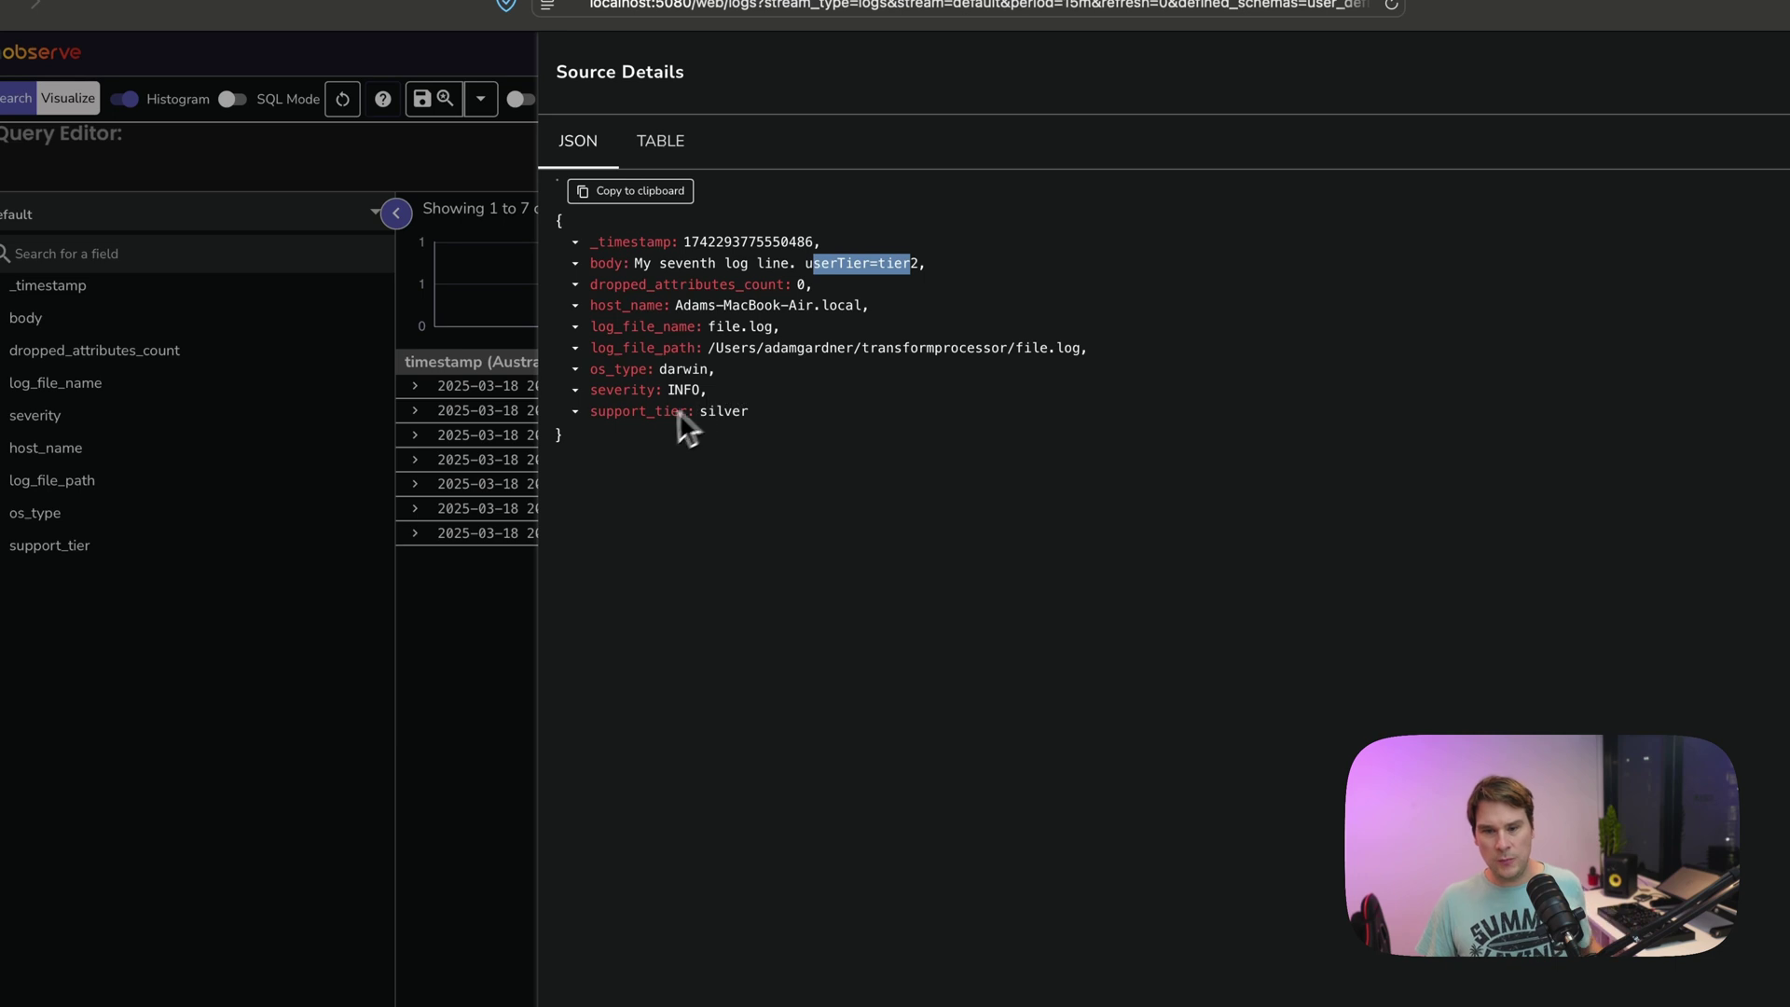
pyautogui.moveTo(590, 411); pyautogui.dragTo(685, 411)
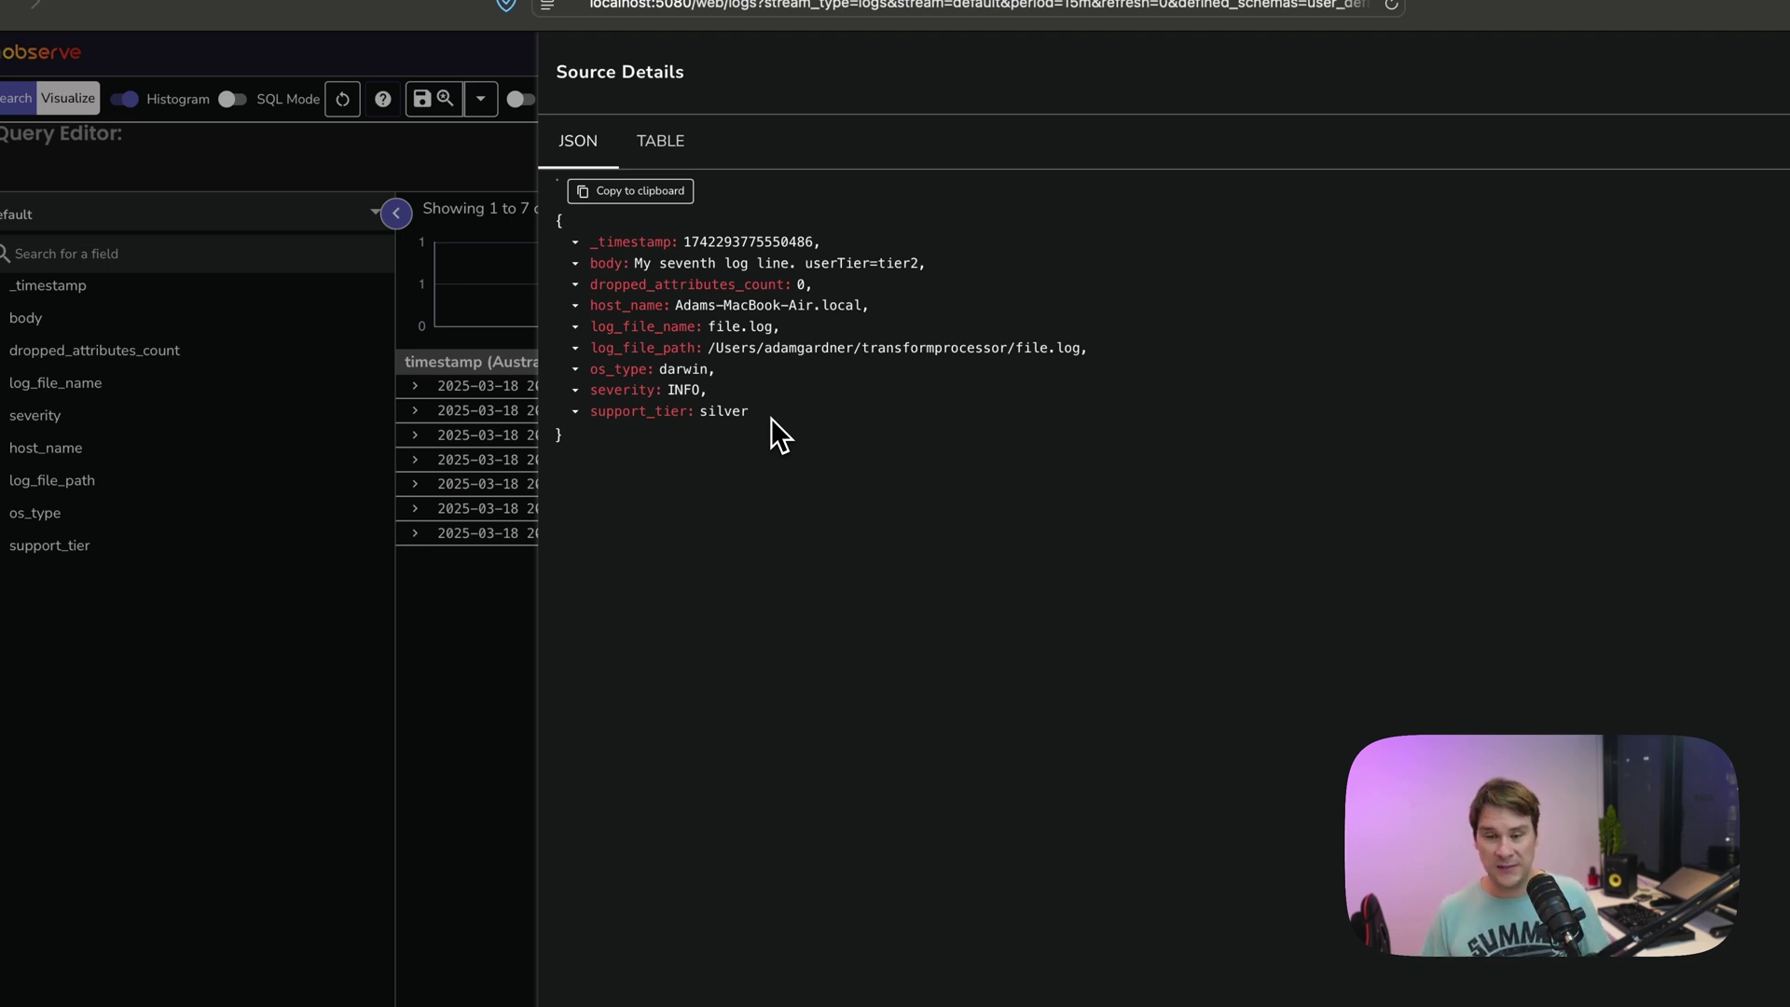
pyautogui.doubleClick(763, 409)
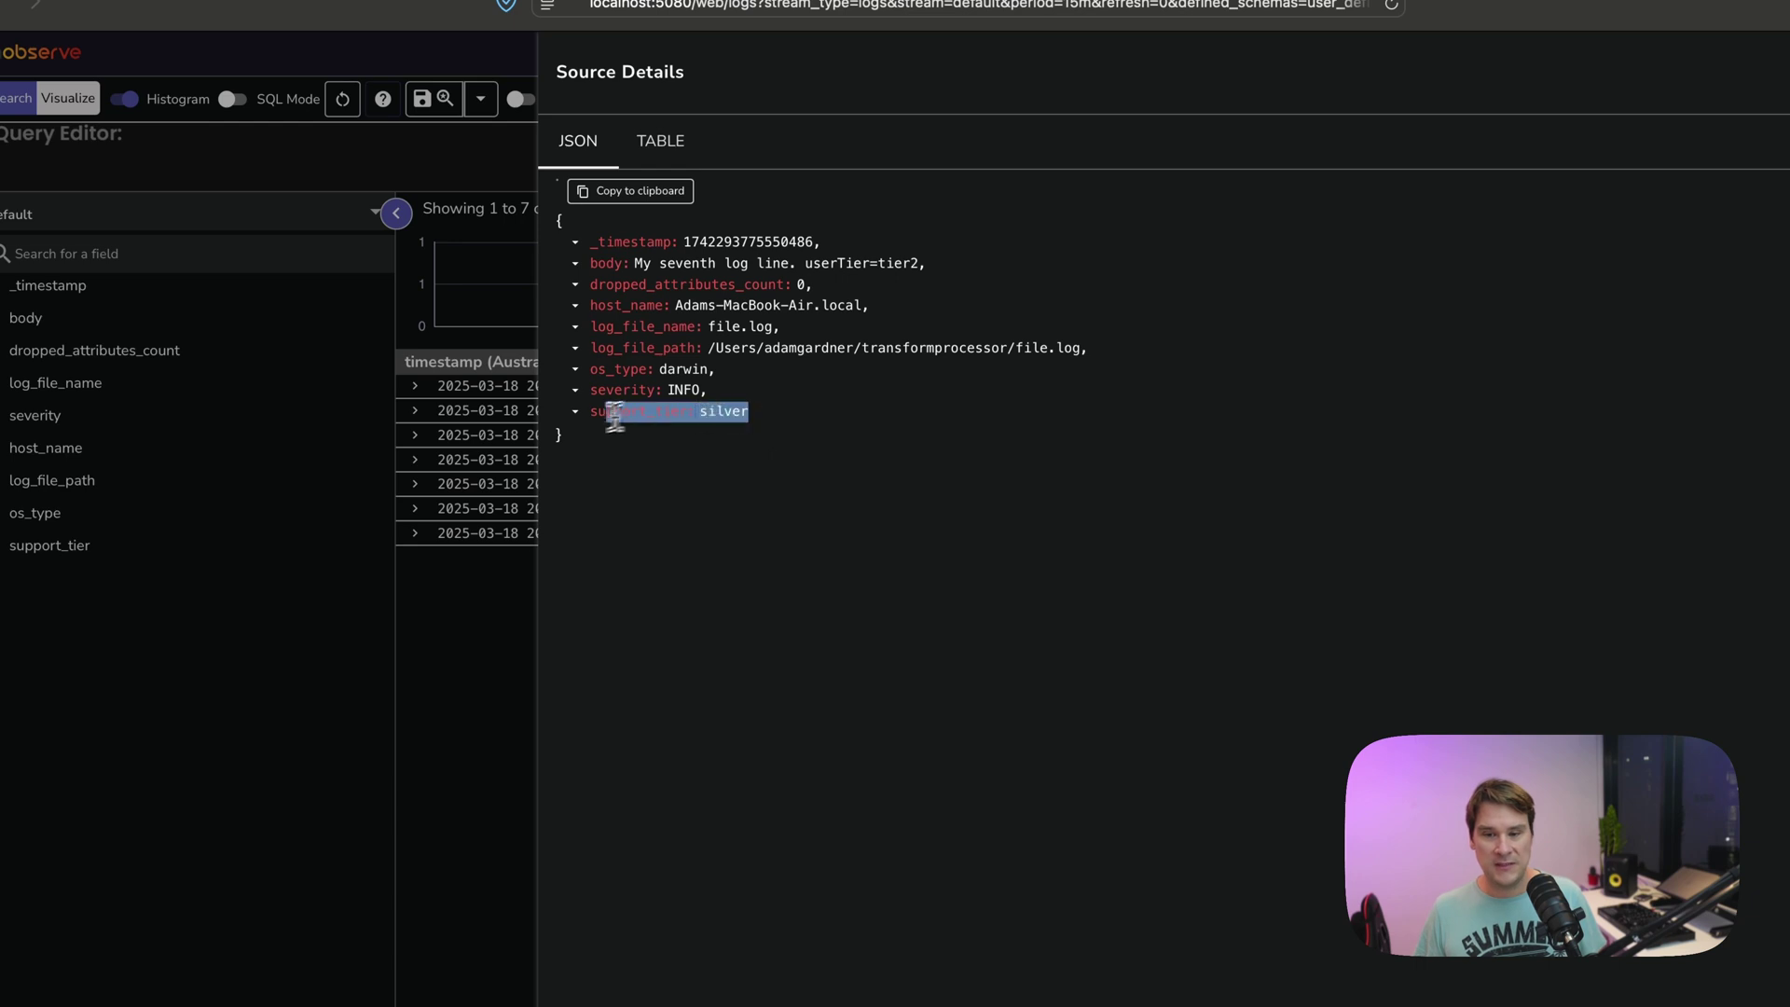
pyautogui.click(766, 437)
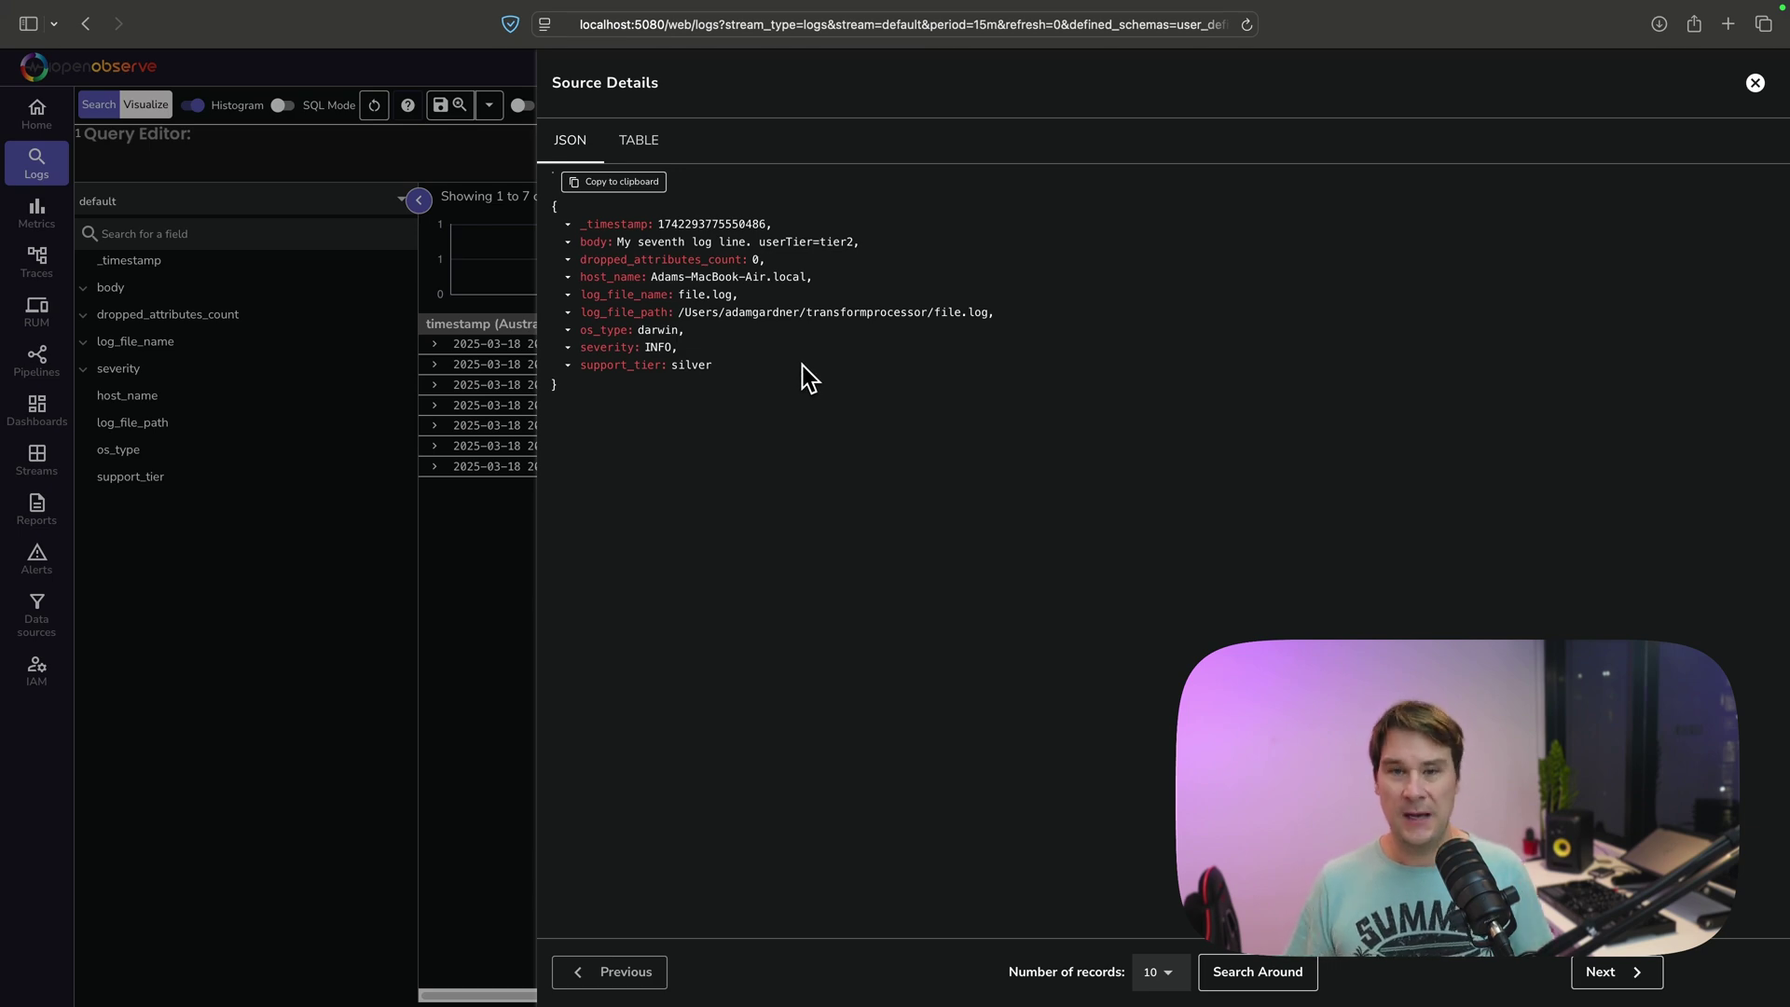
# Step: Open scenario8.yaml and review its user.tier replace_pattern rule and three support-tier mappings
pyautogui.press('super+Tab')
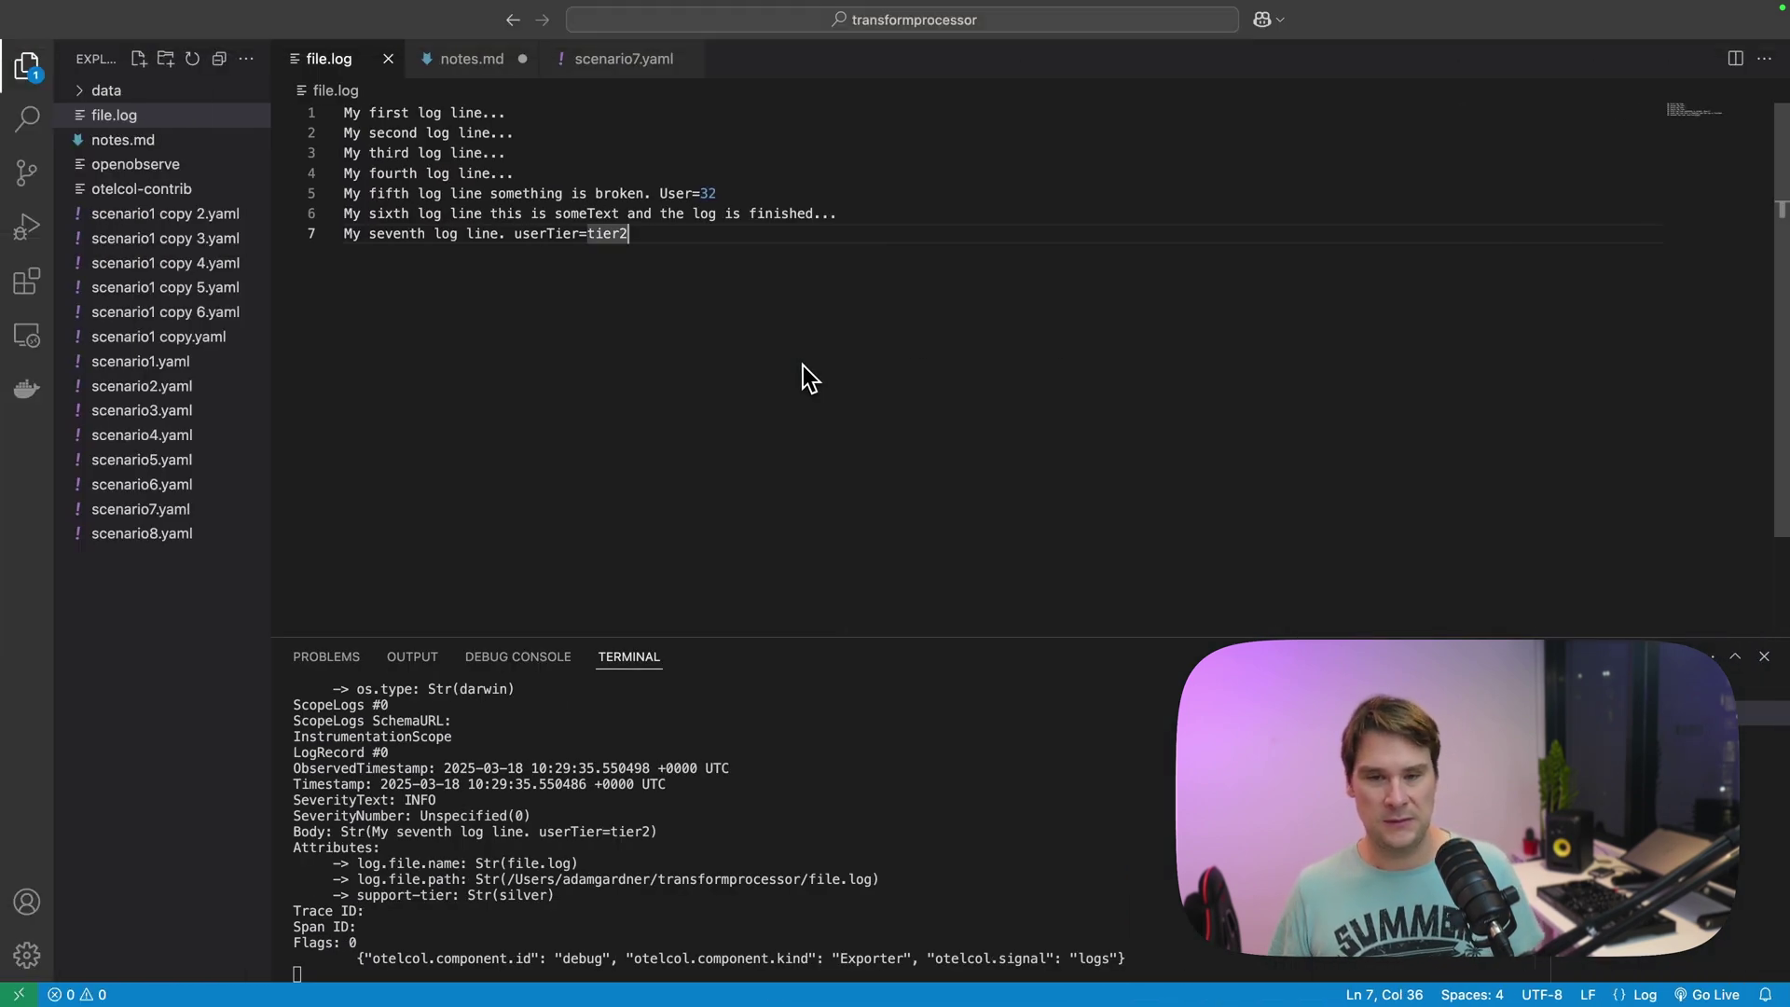
pyautogui.click(686, 59)
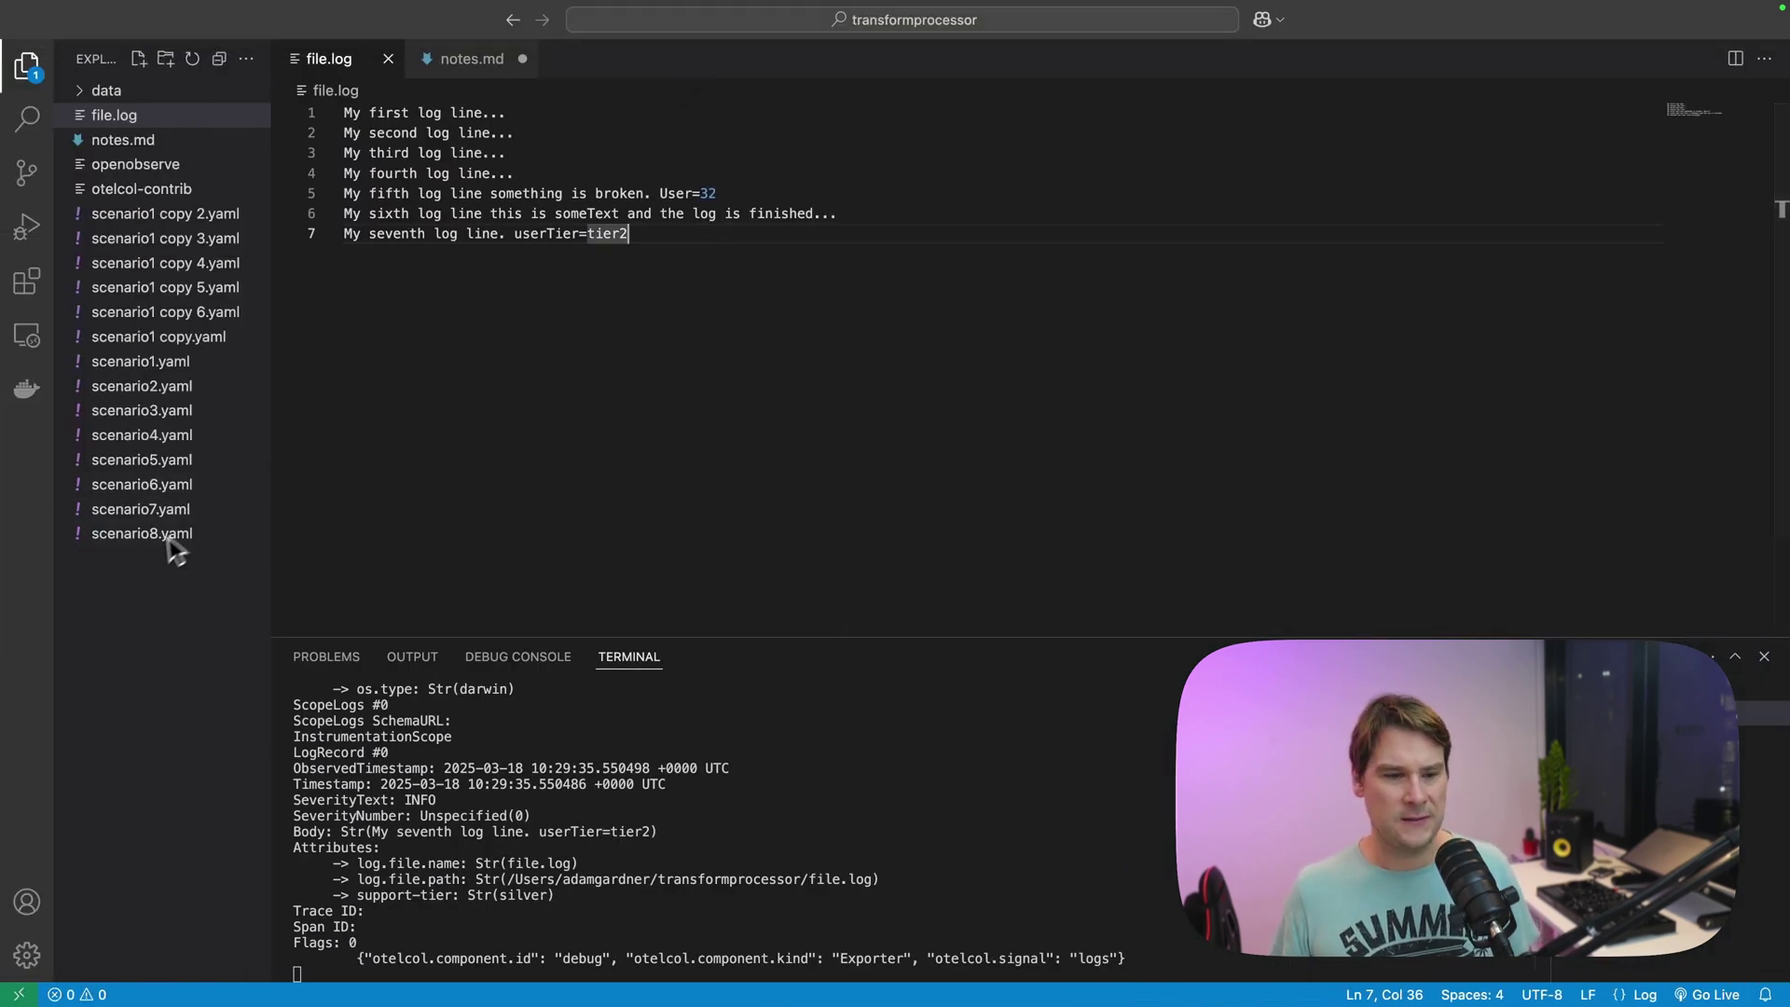
pyautogui.moveTo(141, 533)
pyautogui.mouseDown()
pyautogui.moveTo(529, 281)
pyautogui.moveTo(564, 209)
pyautogui.mouseUp()
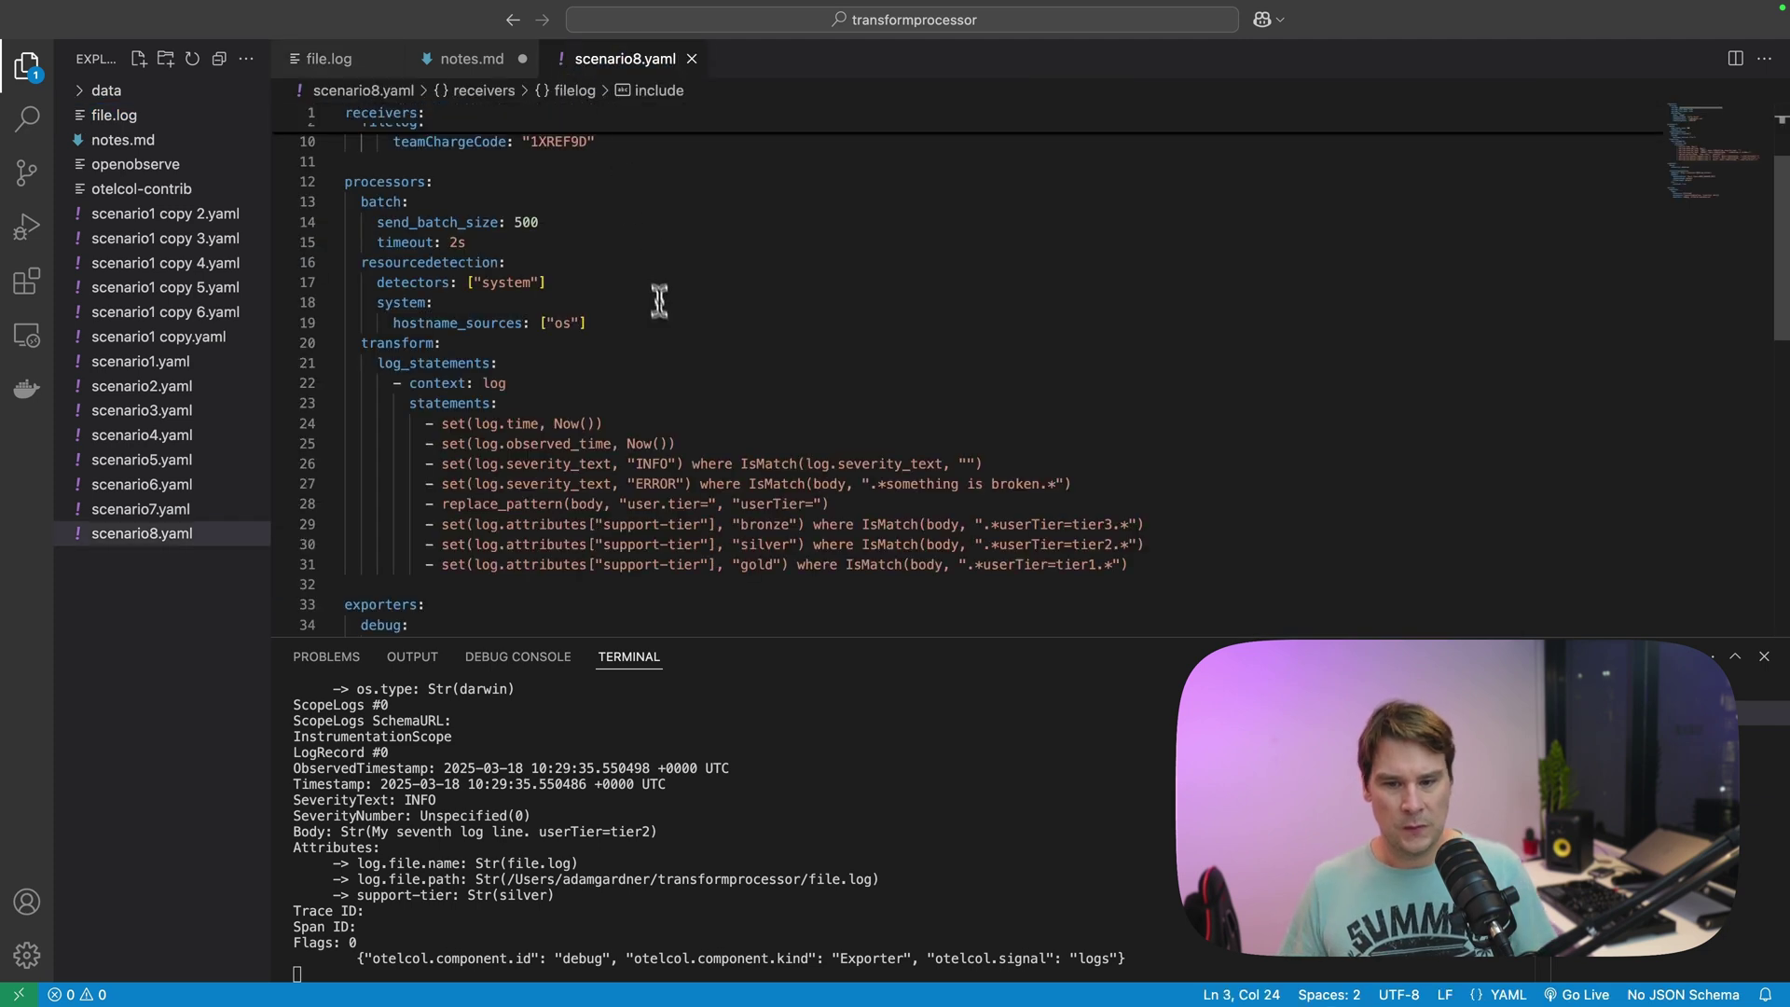
pyautogui.scroll(-5, 659, 309)
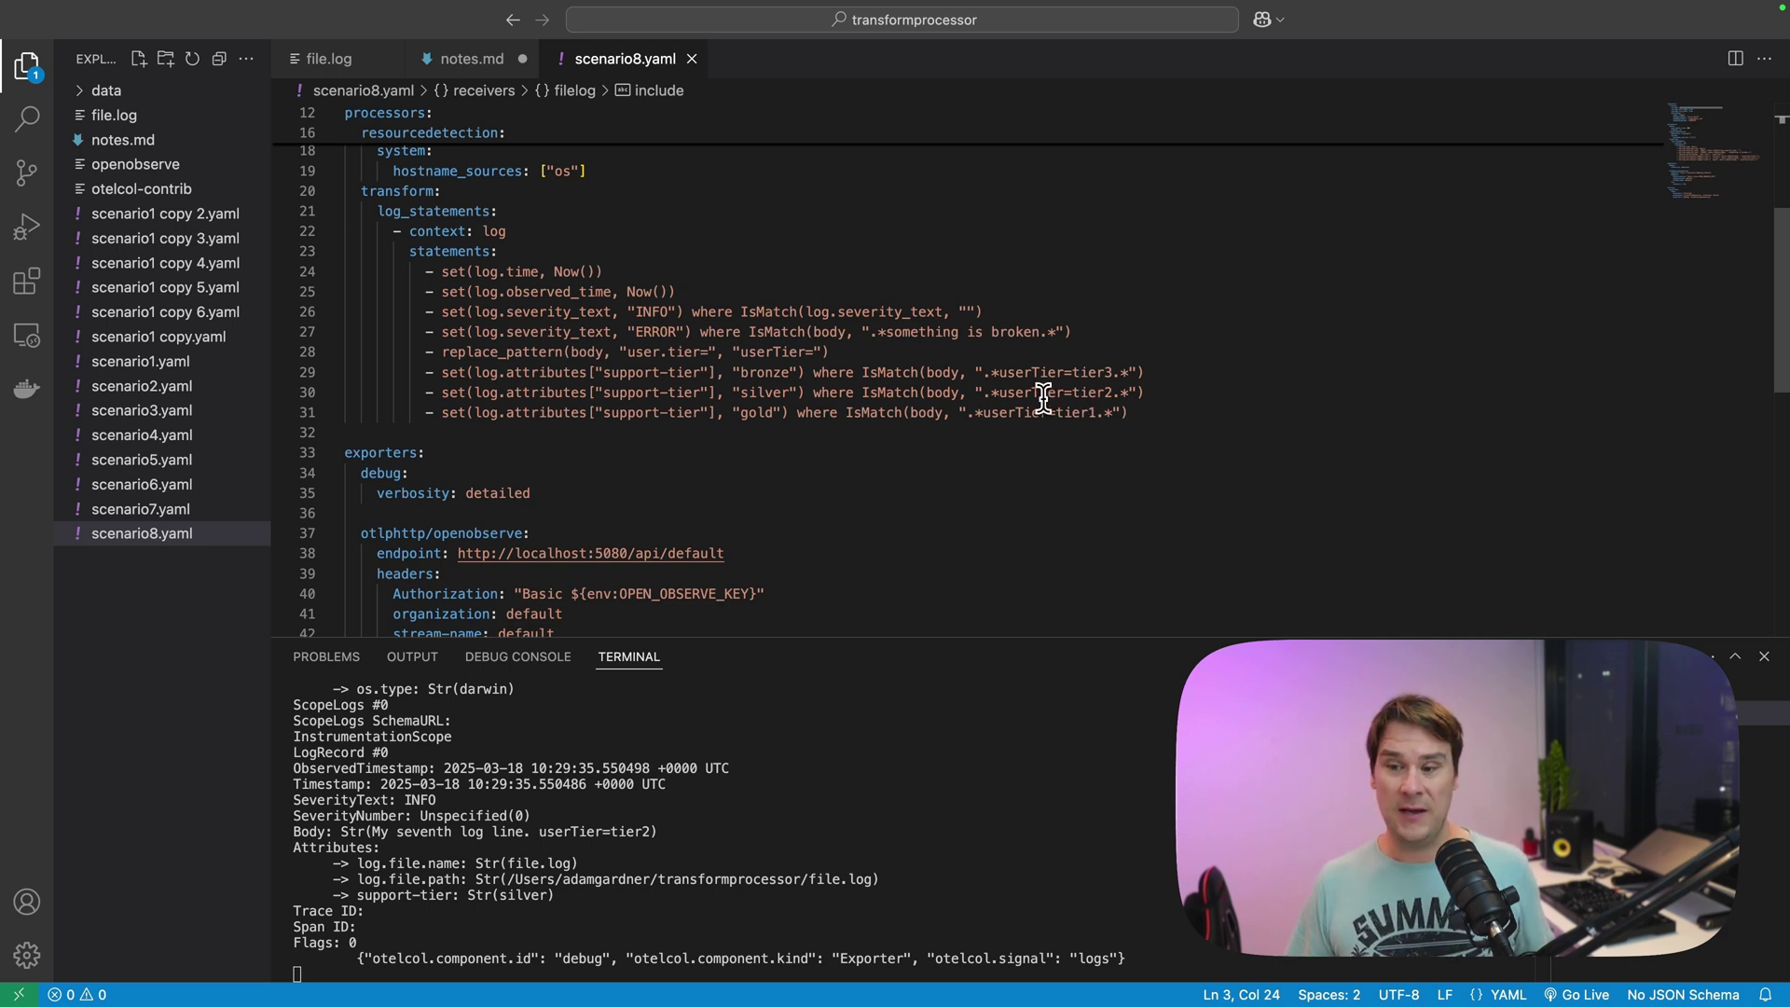
pyautogui.moveTo(997, 373); pyautogui.dragTo(1058, 372)
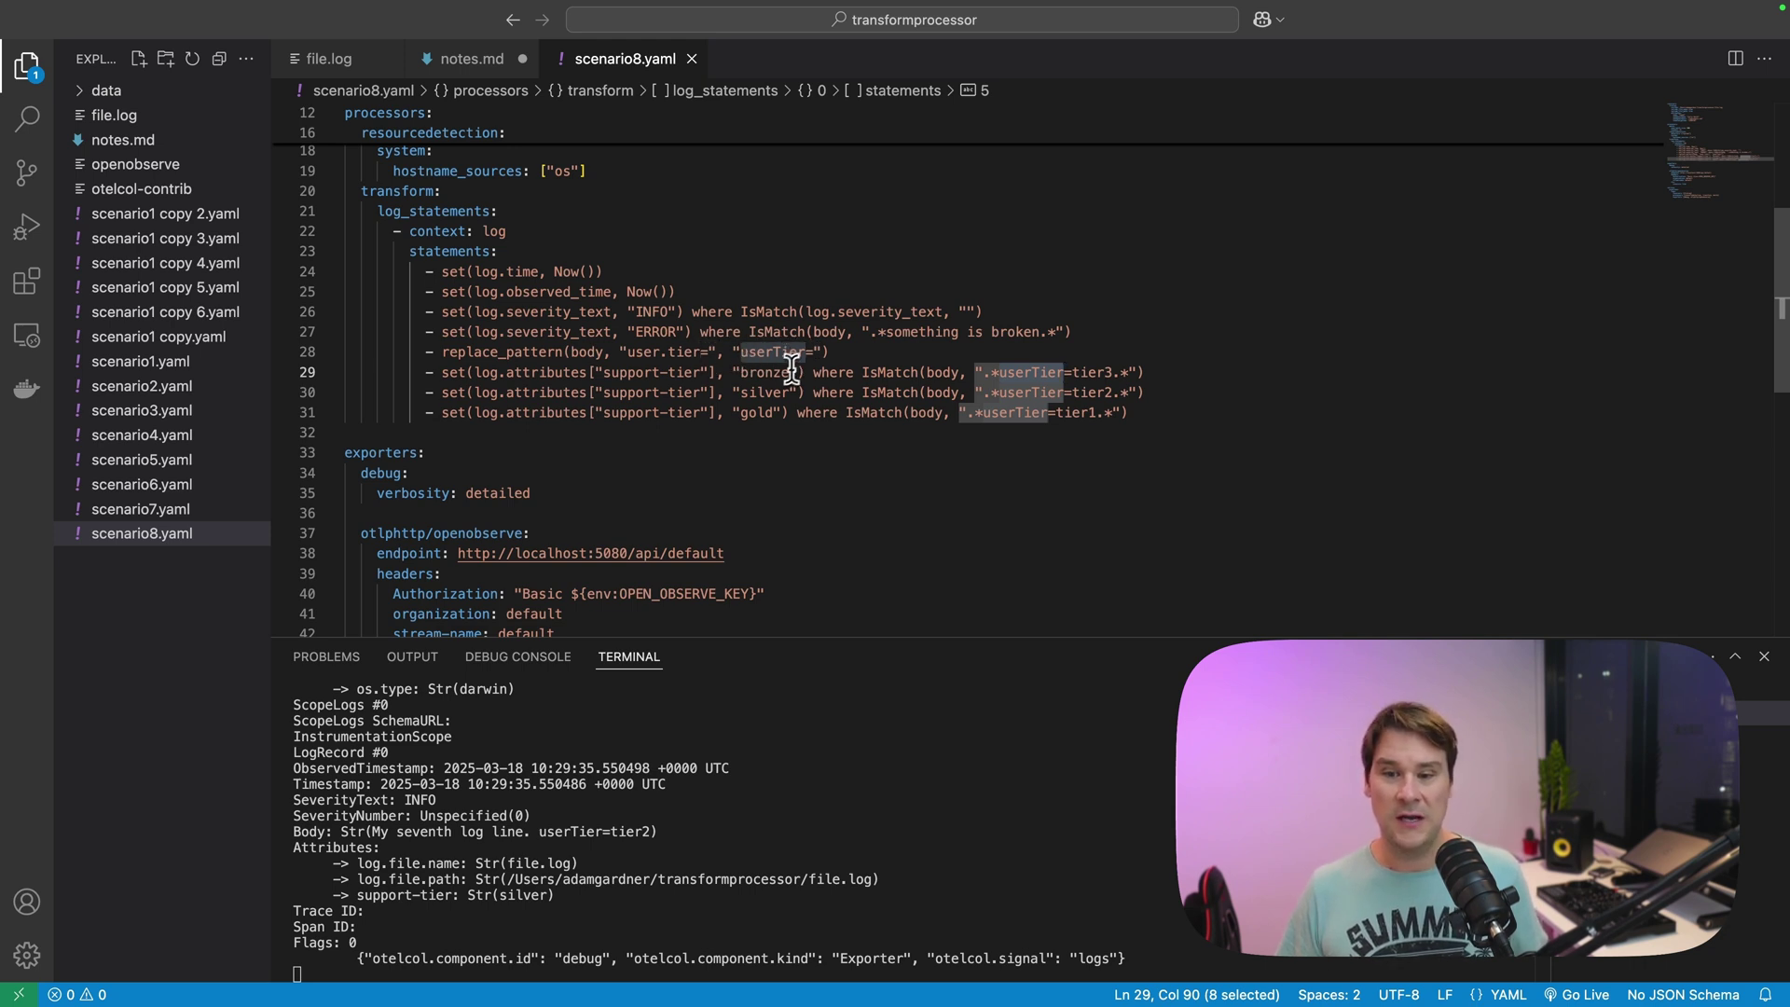
pyautogui.moveTo(791, 372); pyautogui.dragTo(845, 417)
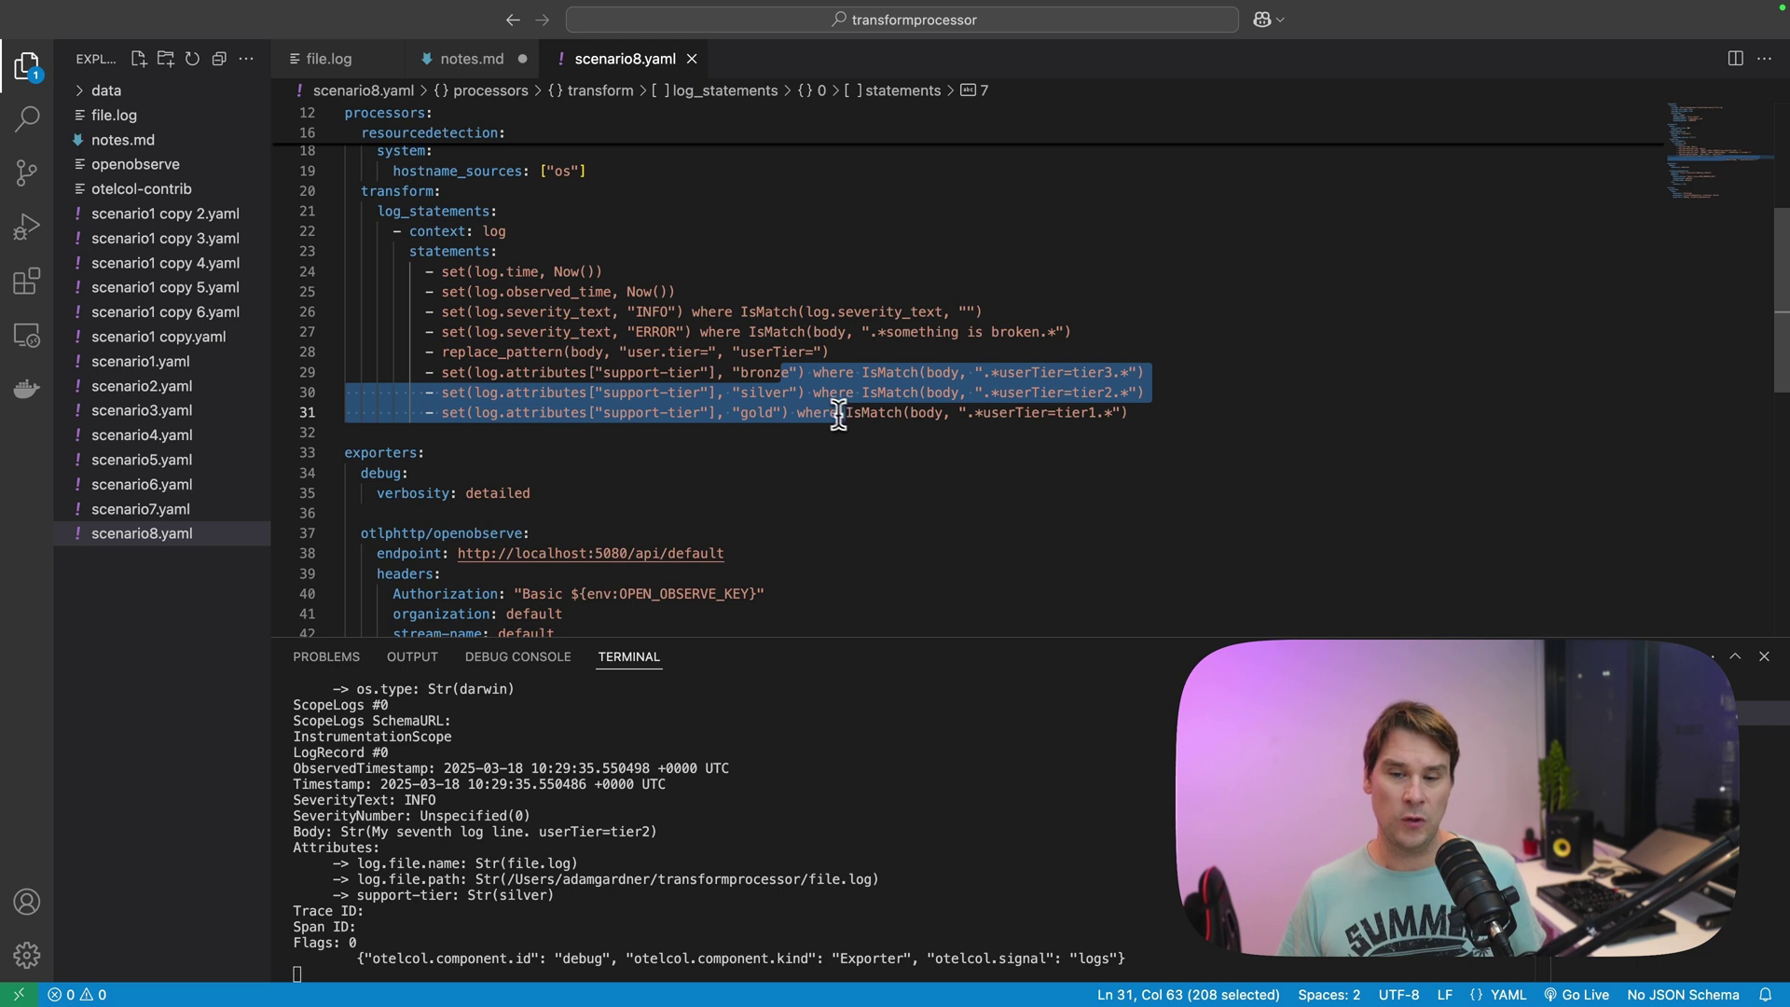
pyautogui.moveTo(830, 351); pyautogui.dragTo(442, 354)
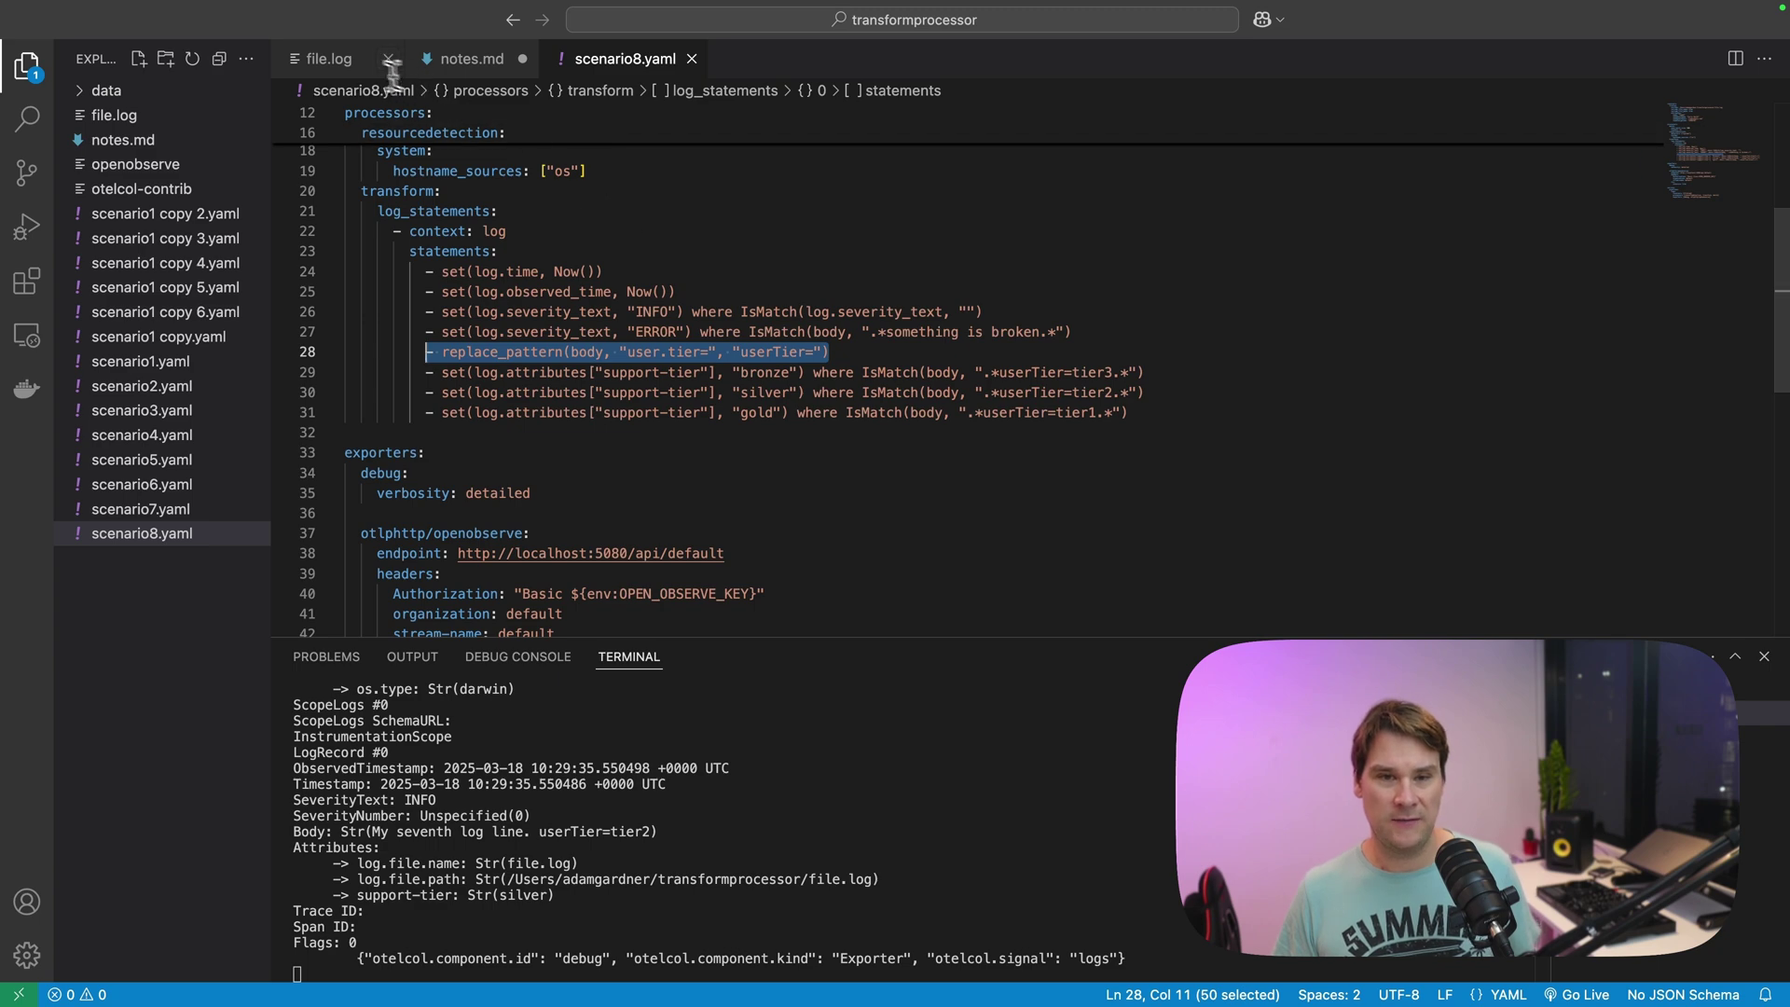
pyautogui.click(845, 741)
# Step: Stop the collector and relaunch it with the scenario8.yaml config
pyautogui.hotkey('ctrl', 'c')
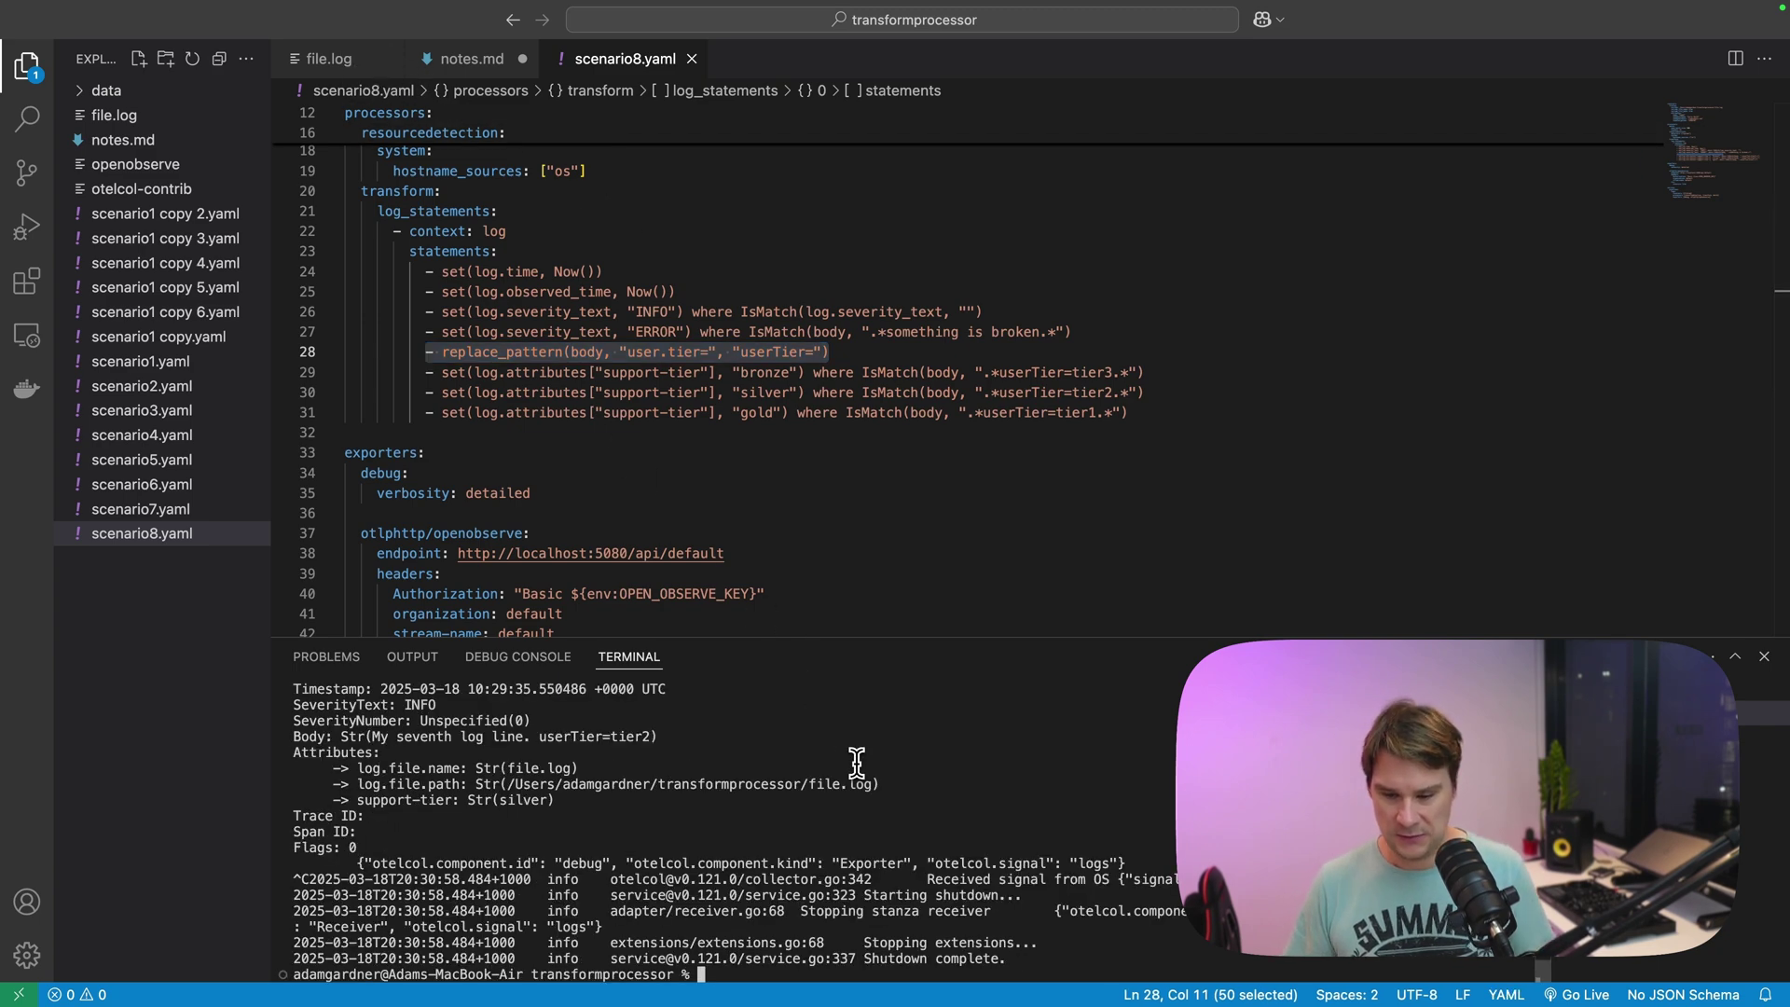
pyautogui.press('Up')
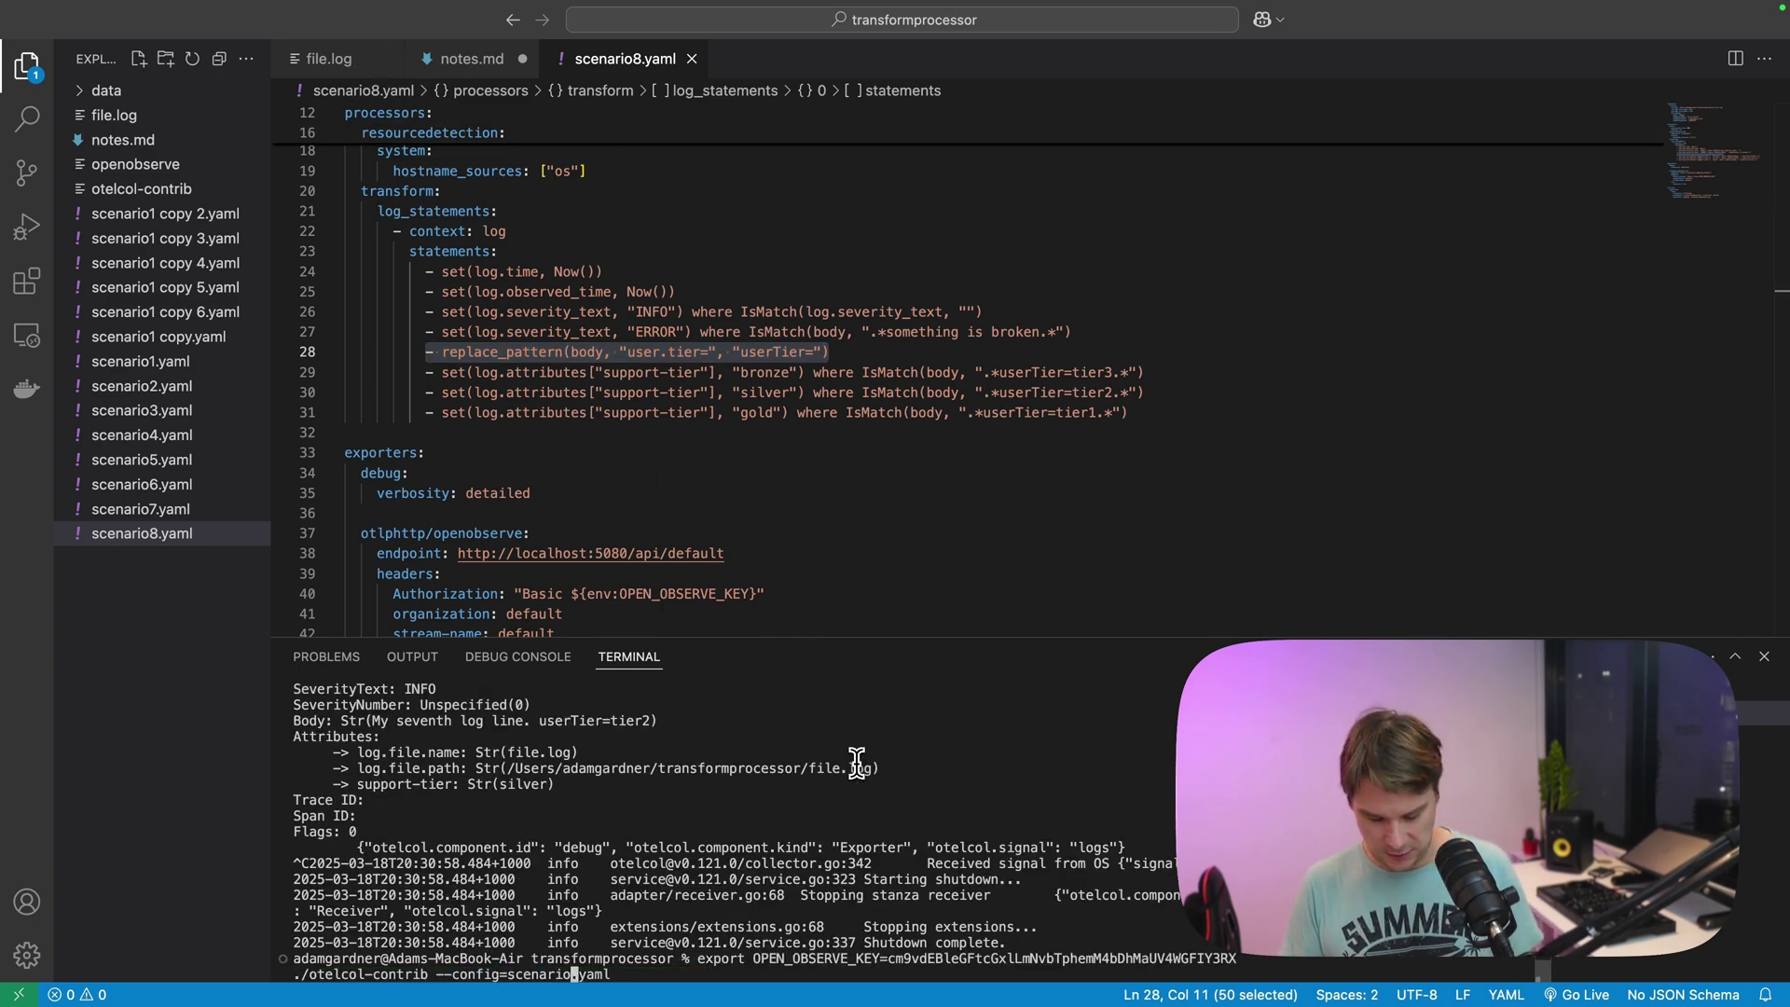
pyautogui.press('BackSpace')
pyautogui.write('8')
pyautogui.press('Return')
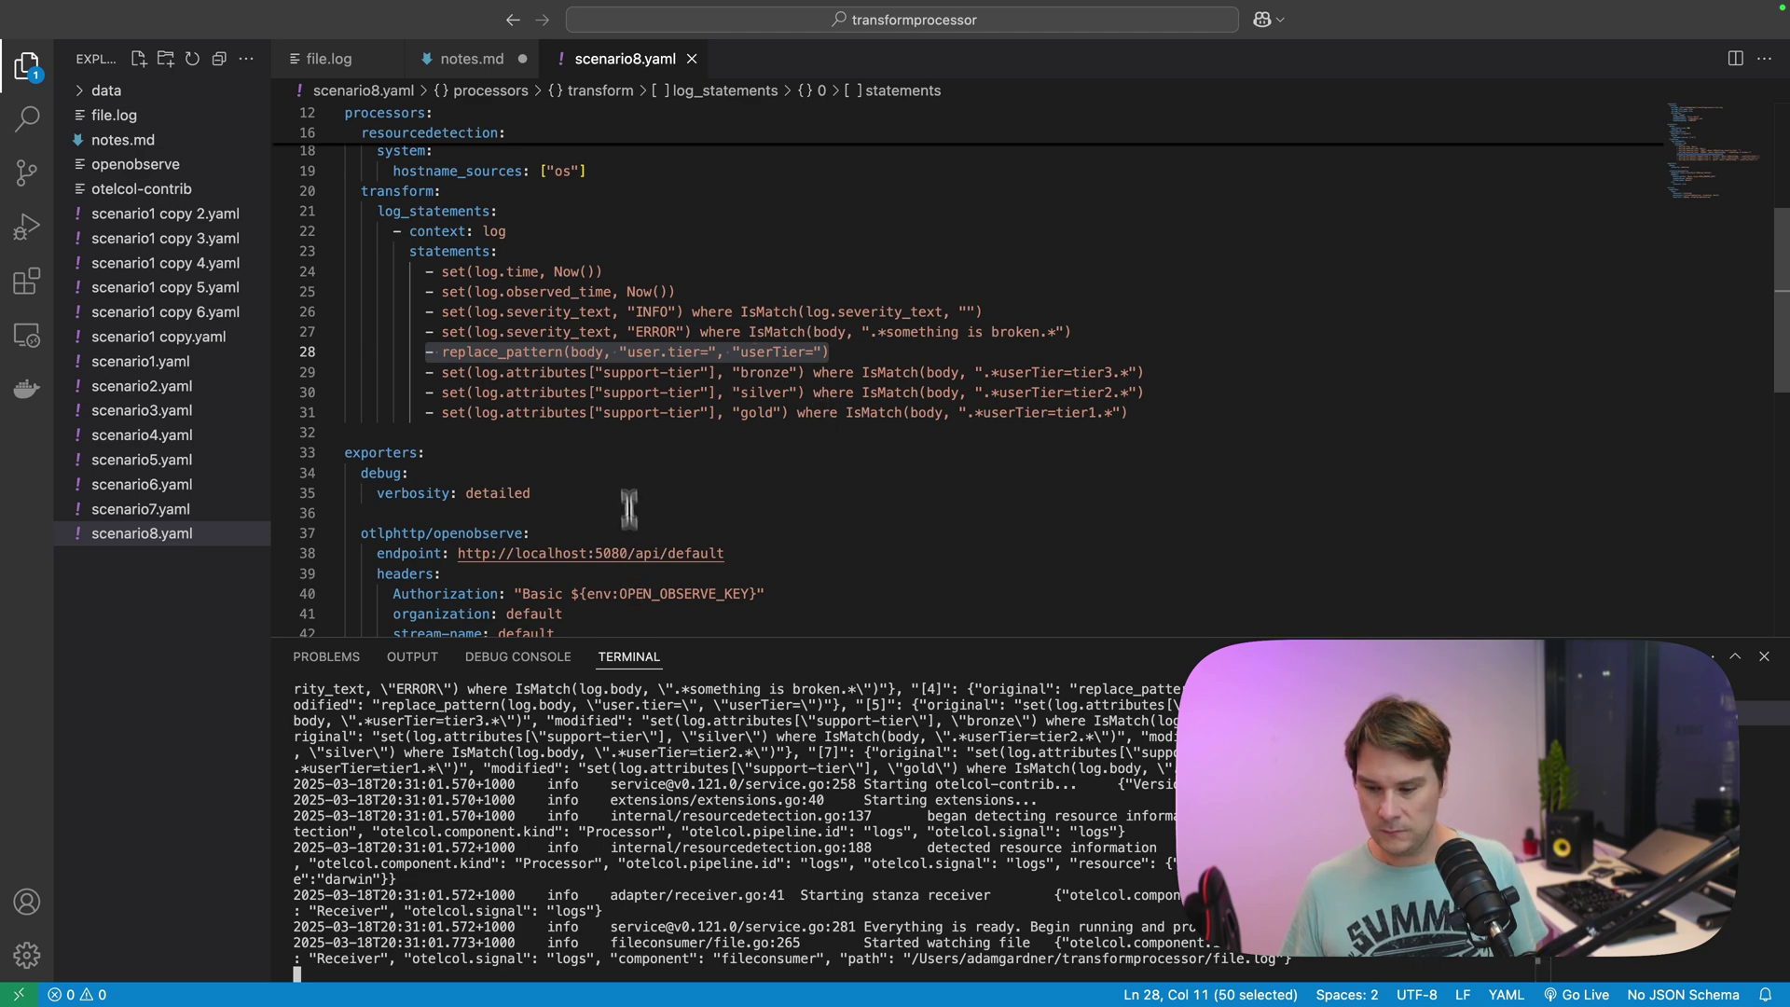
# Step: Start a new eighth line after the seventh log line in file.log
pyautogui.click(329, 58)
pyautogui.doubleClick(610, 234)
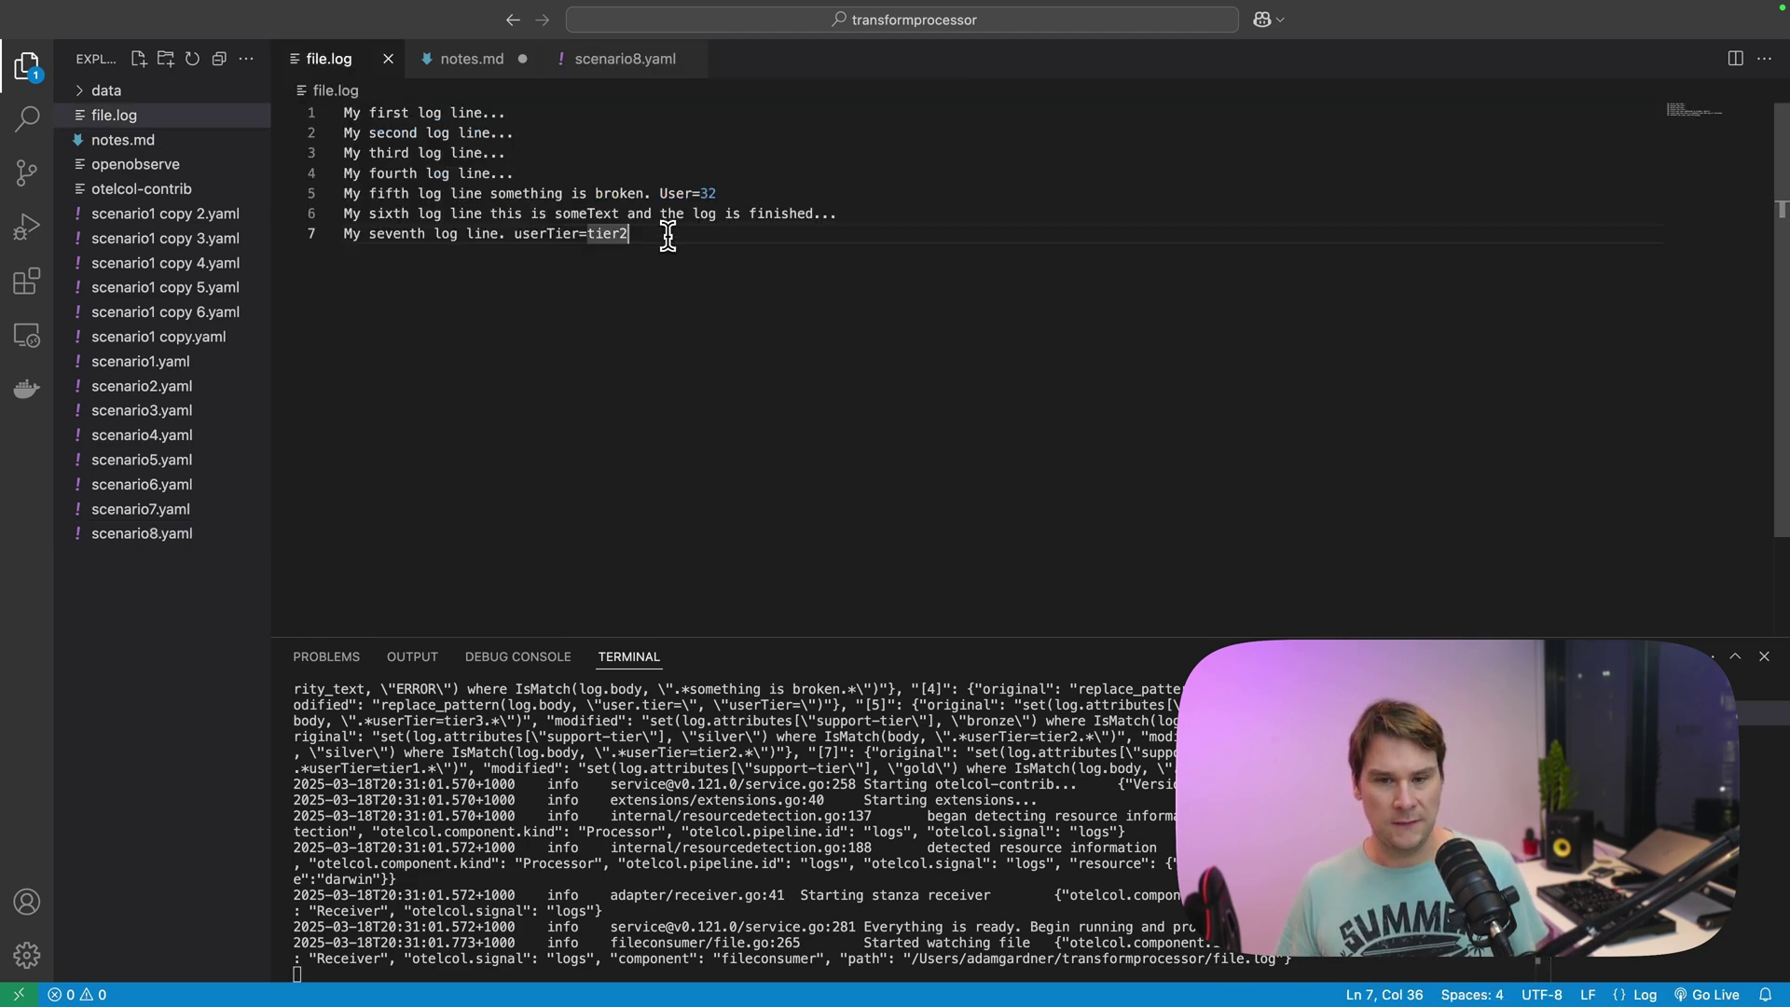
pyautogui.press('End')
pyautogui.press('Return')
pyautogui.write('My eig')
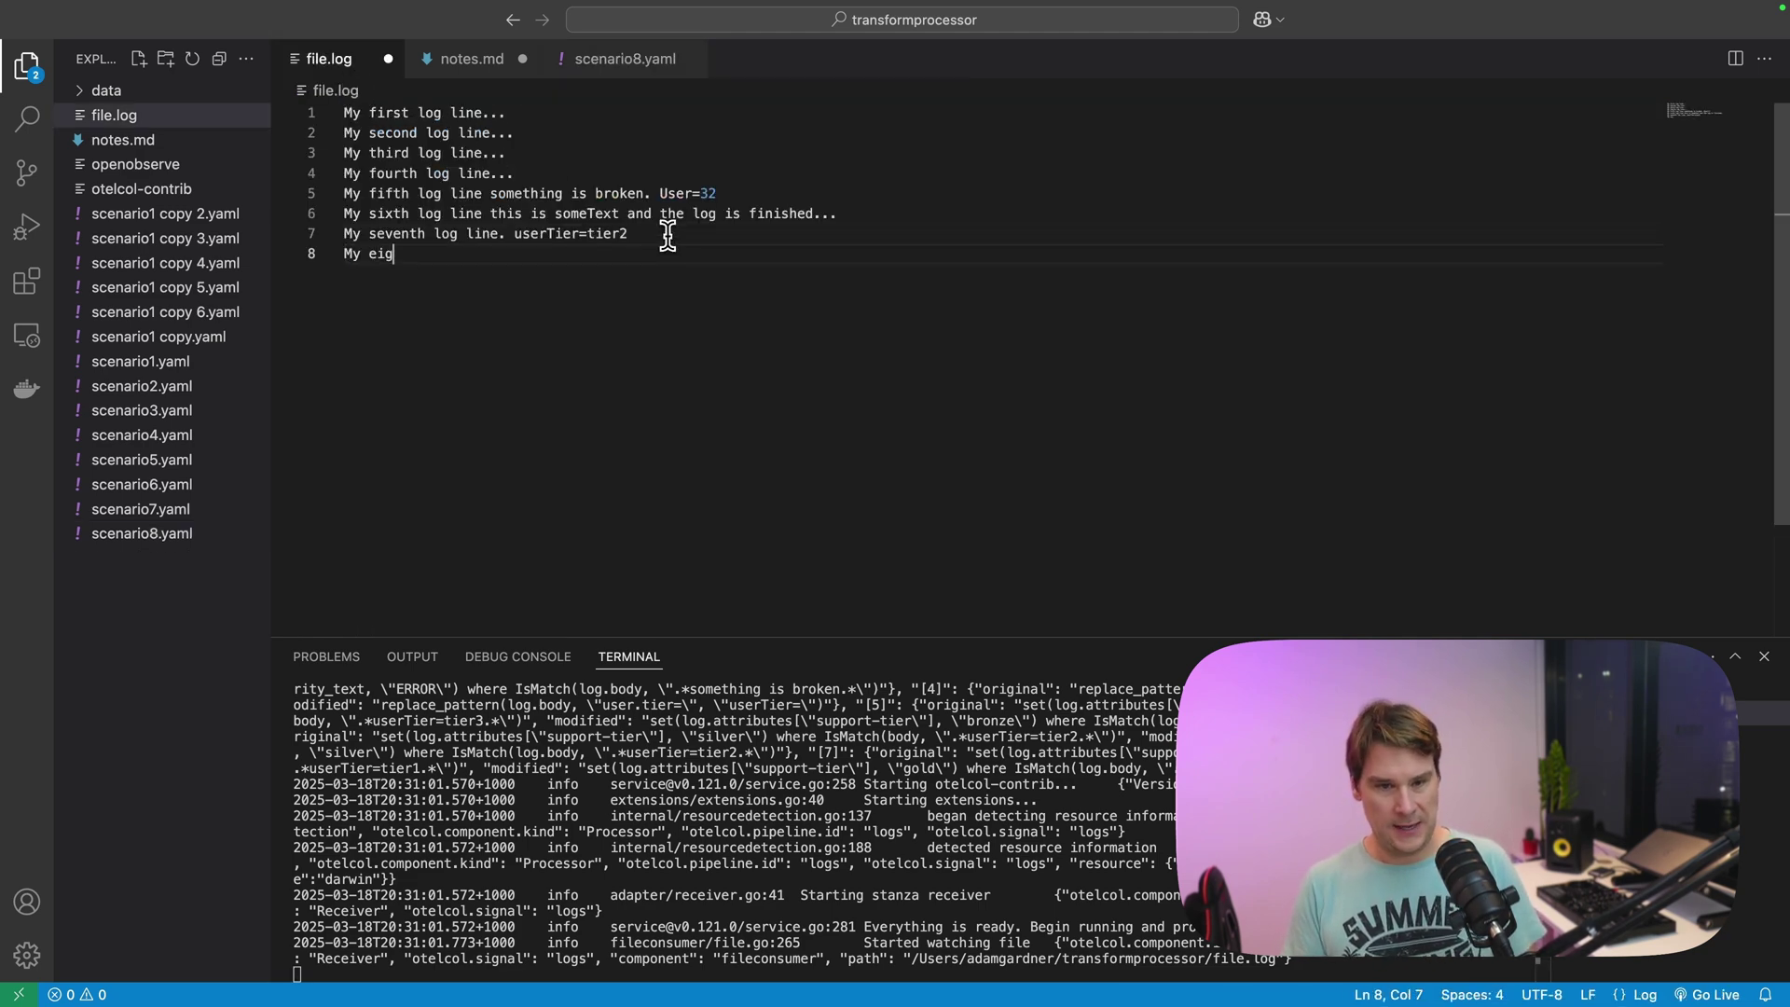
pyautogui.write('th log l')
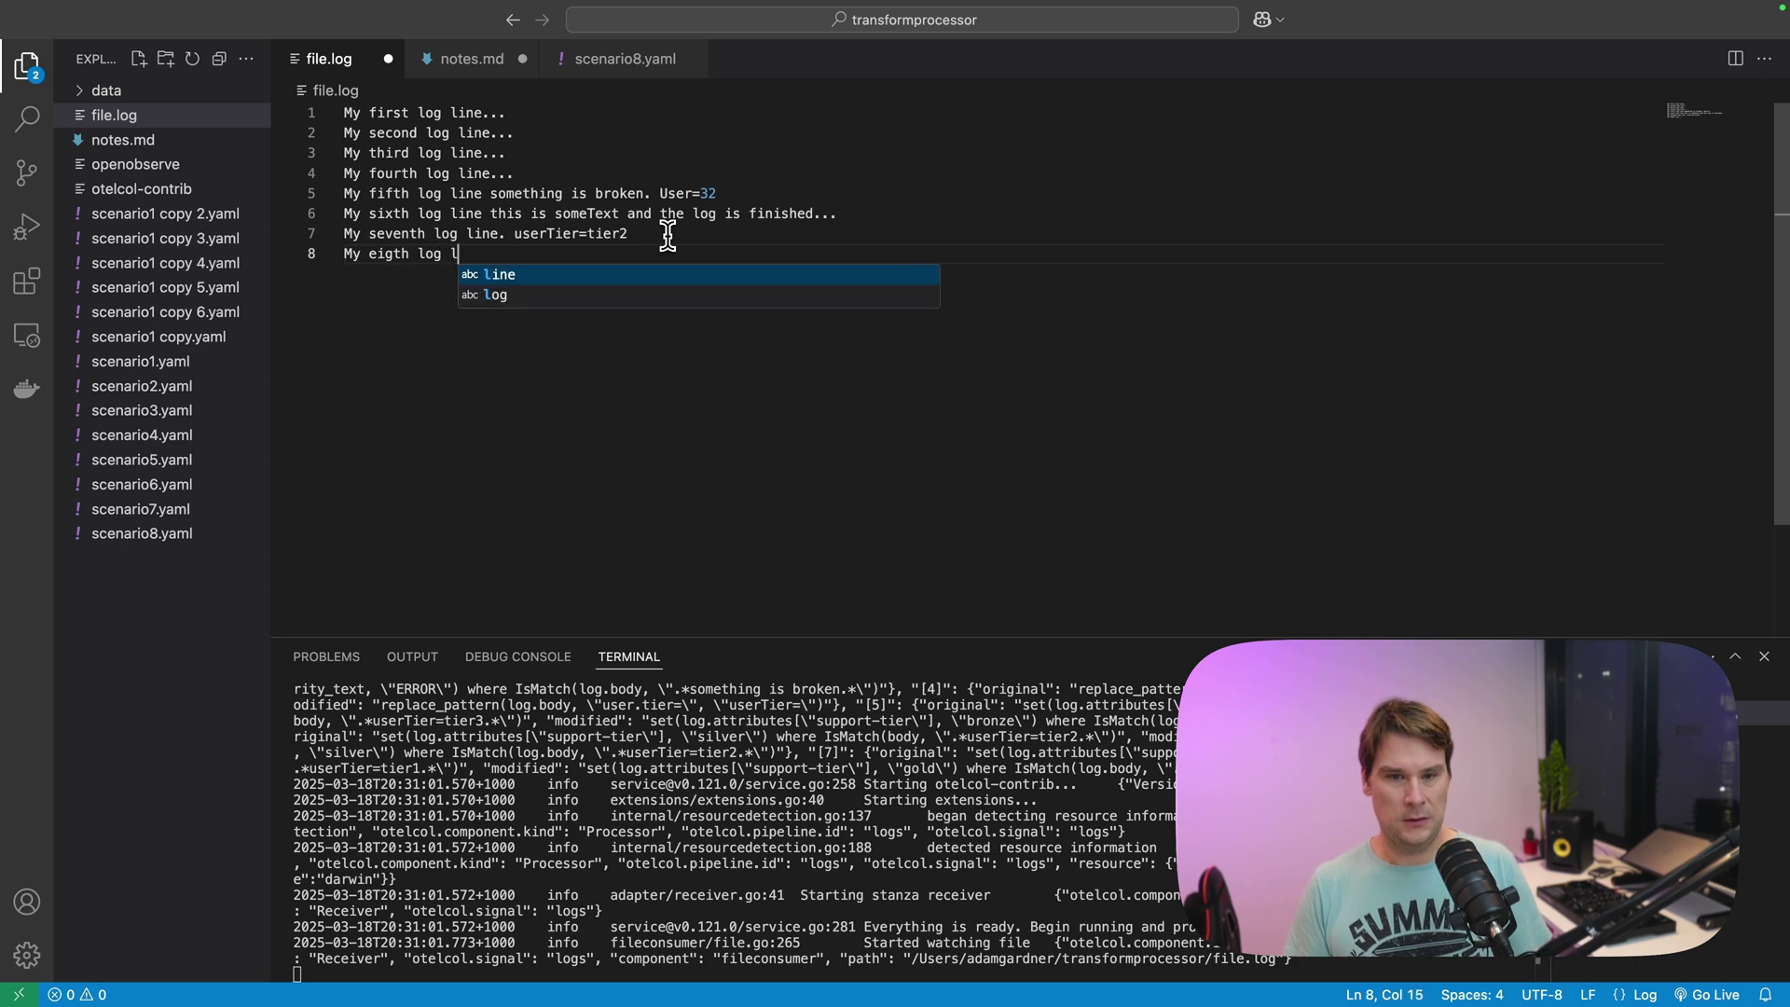
pyautogui.write('ine. user.t')
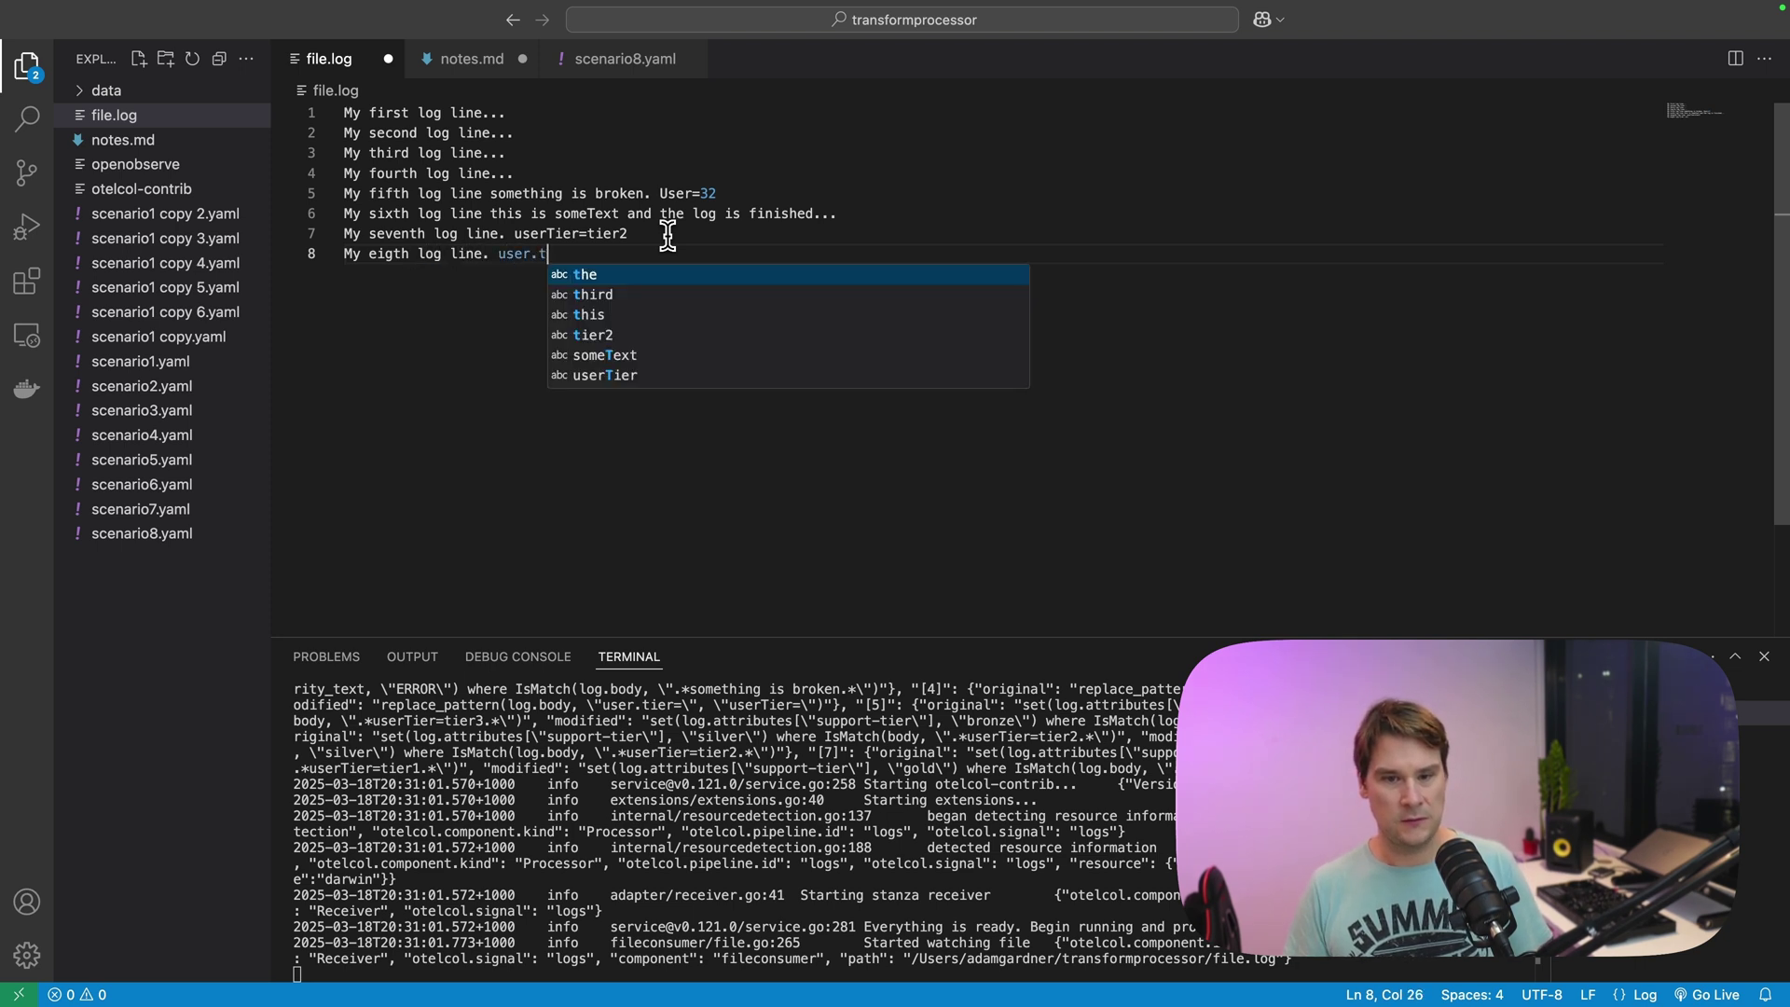
pyautogui.write('ier=tier')
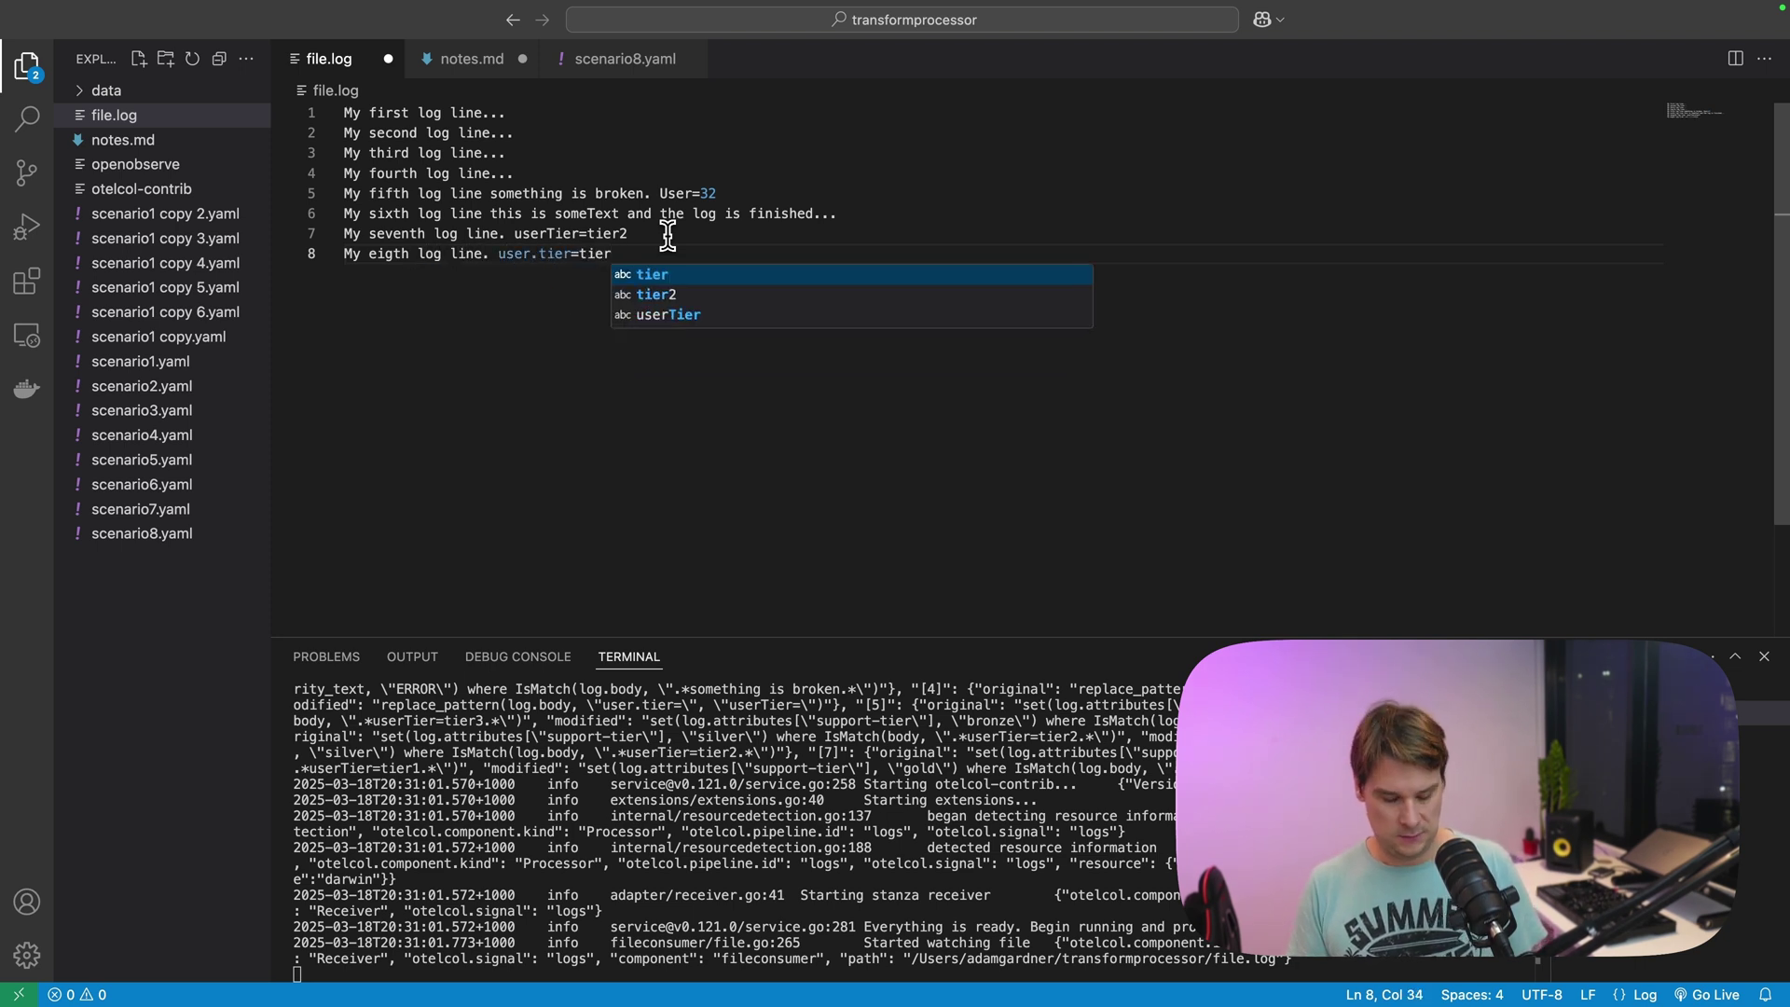
pyautogui.write('1')
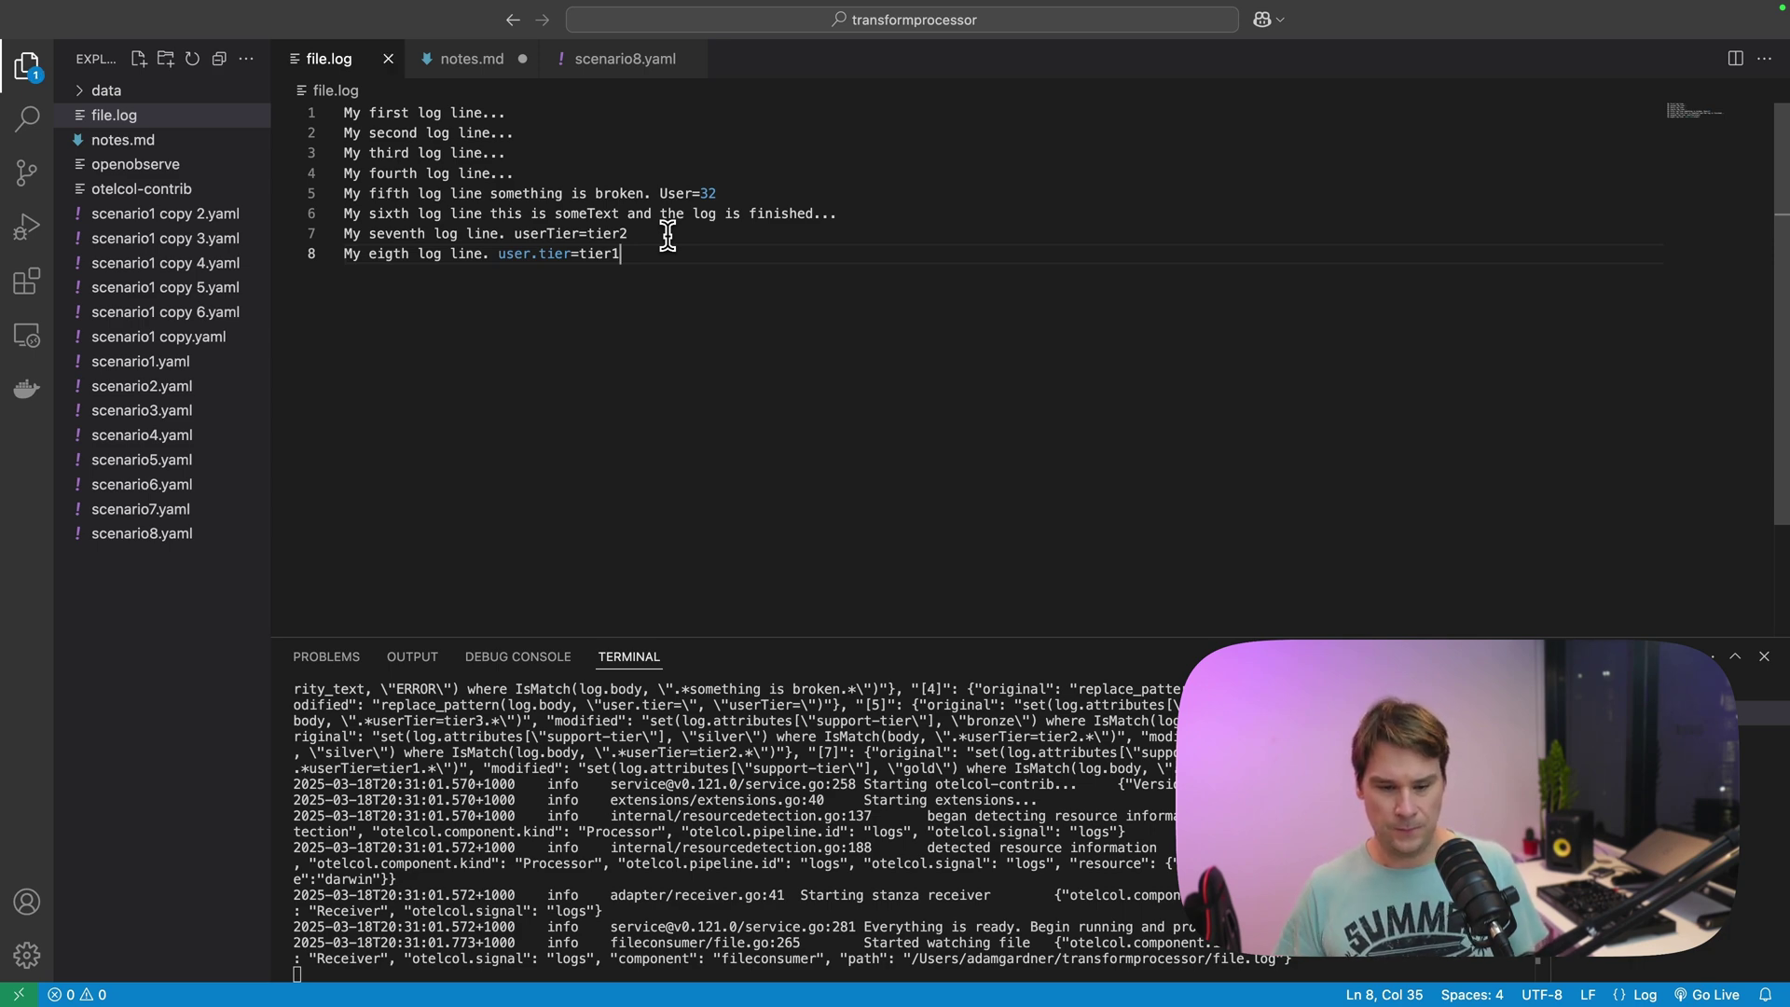
# Step: Refresh OpenObserve and inspect the eighth event: body userTier=tier1, support_tier gold, team attributes
pyautogui.press('super+Tab')
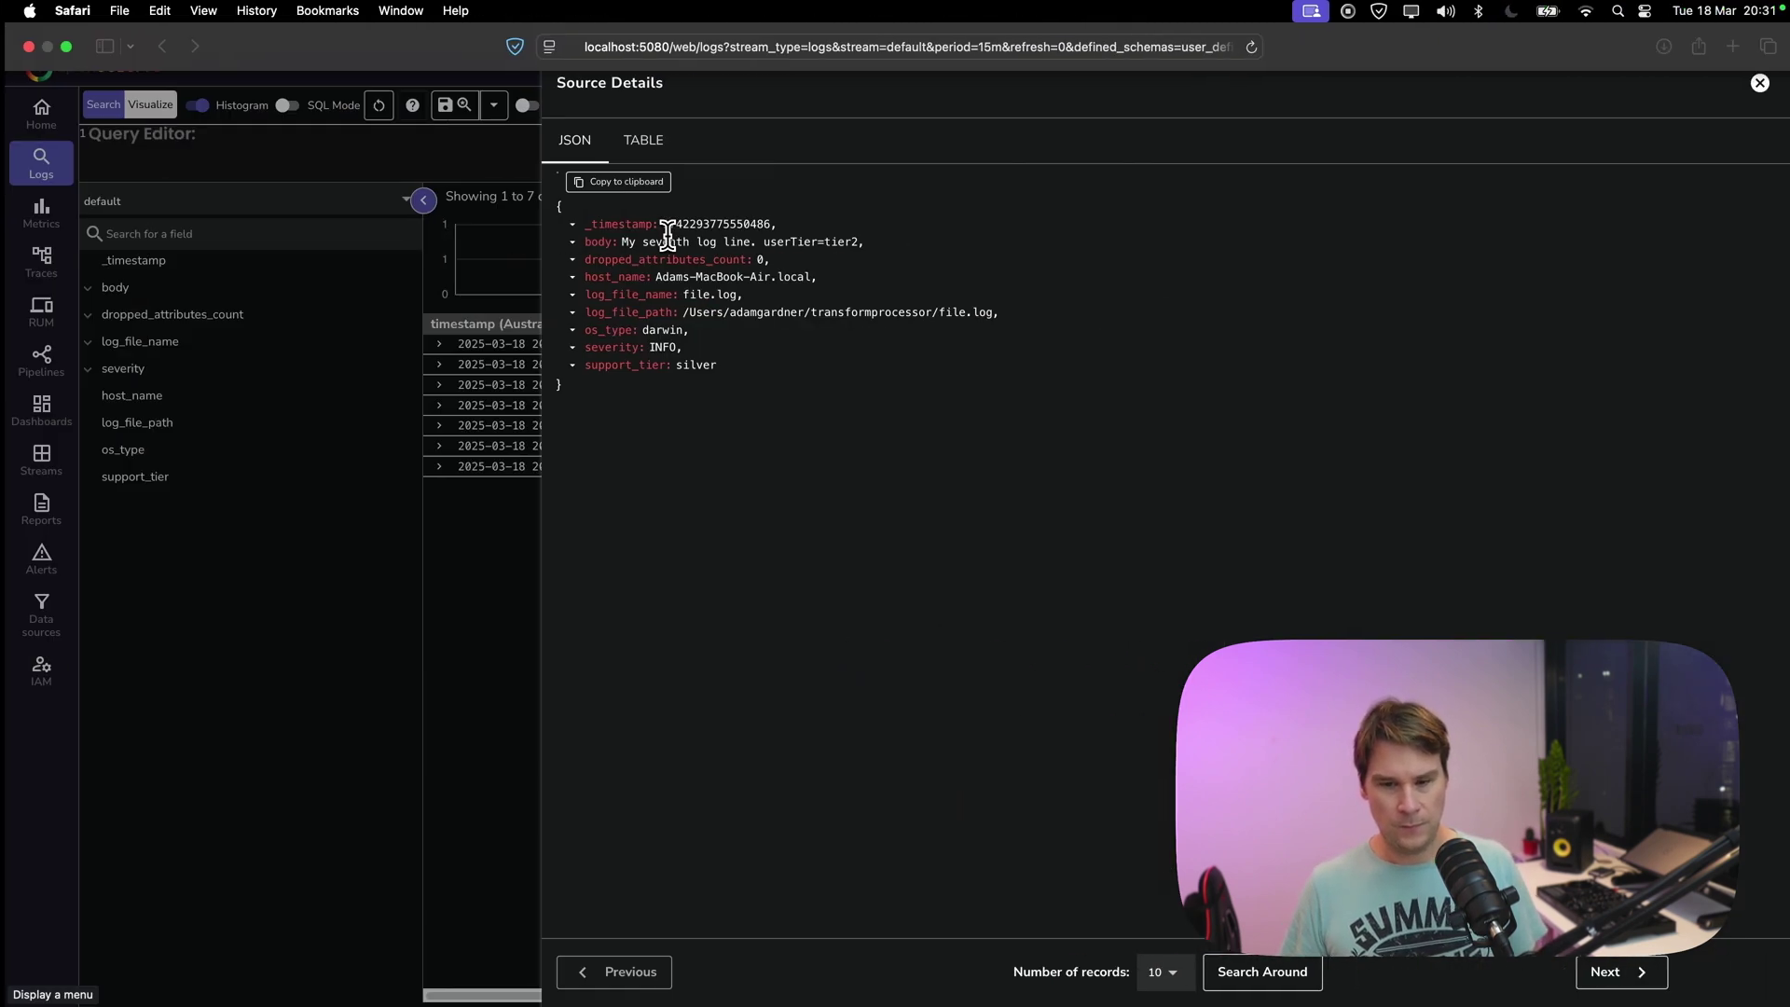
pyautogui.click(1756, 83)
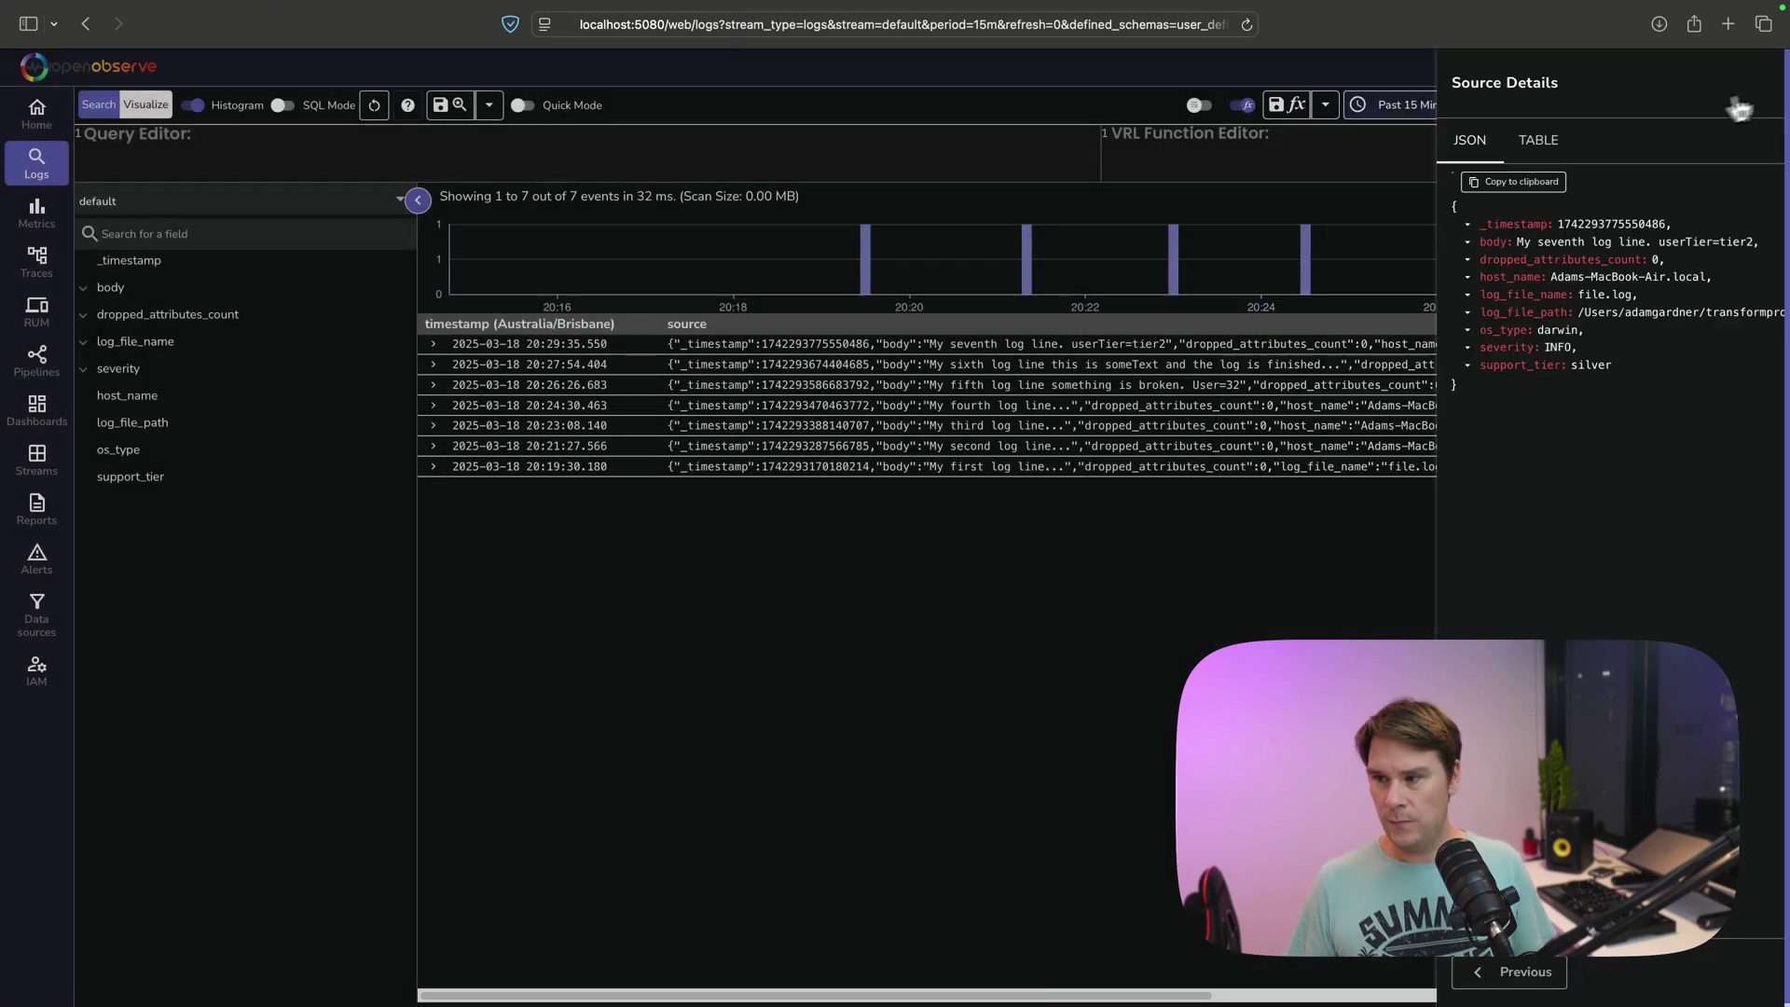
pyautogui.click(1632, 105)
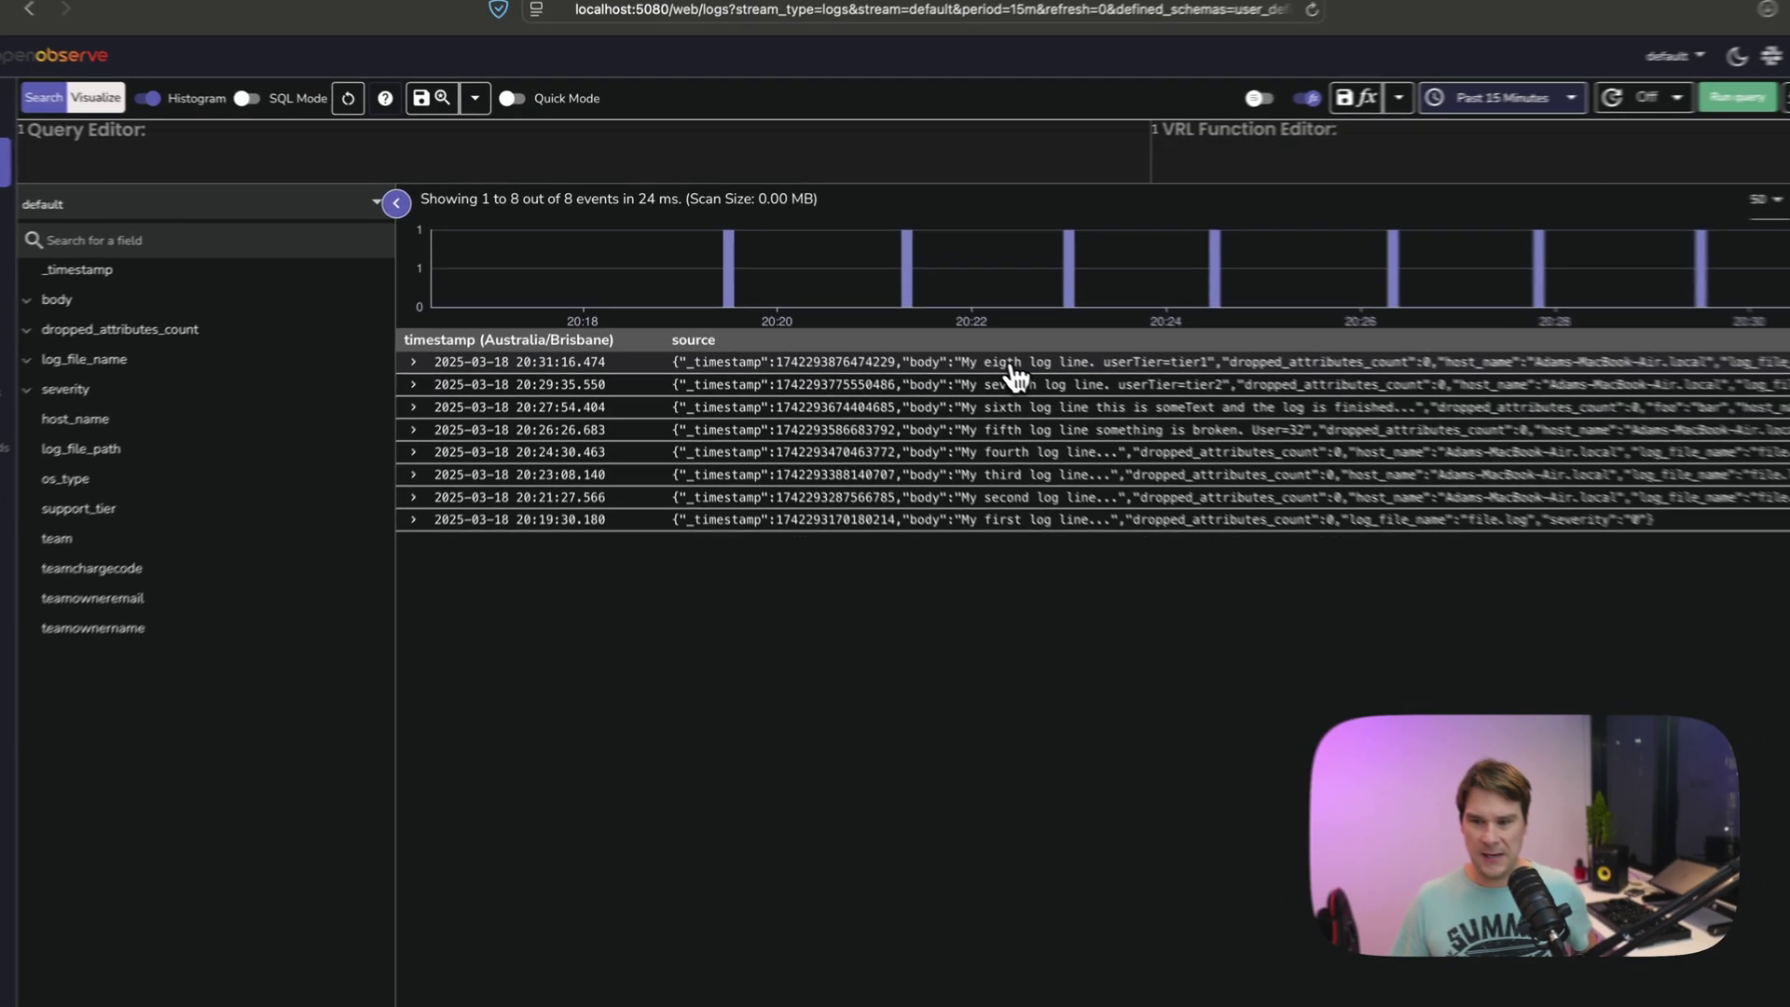
pyautogui.click(965, 346)
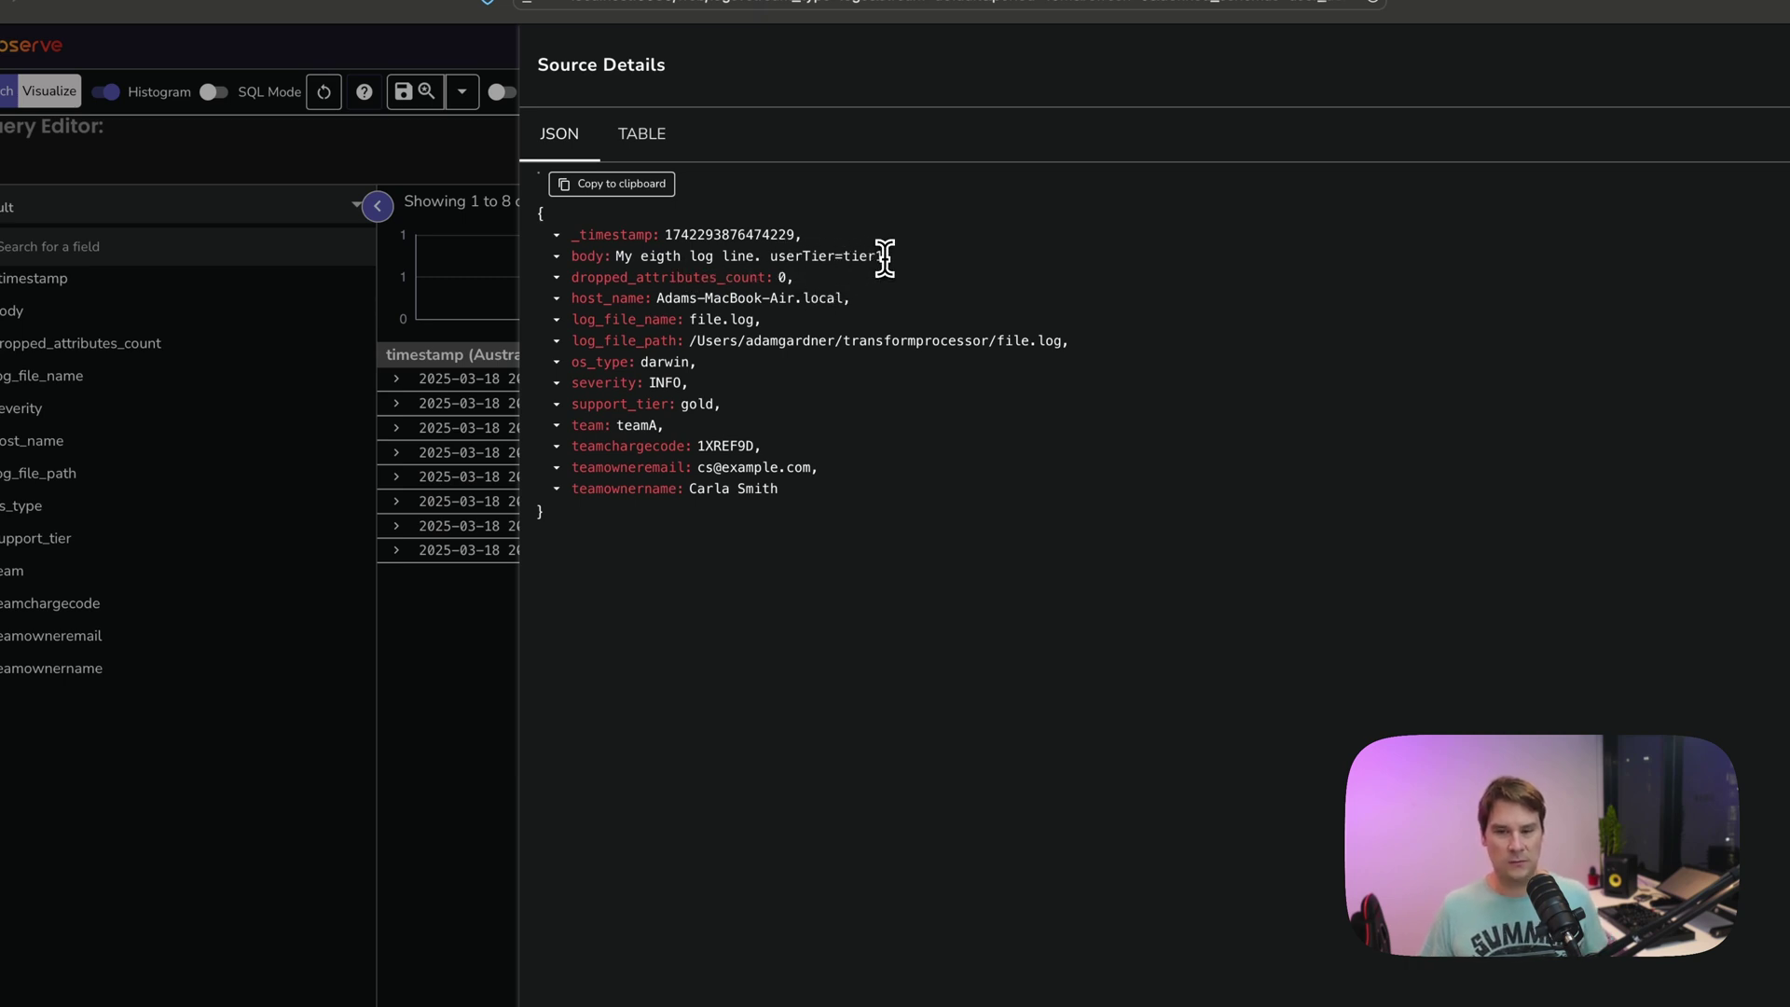
pyautogui.moveTo(886, 256); pyautogui.dragTo(776, 259)
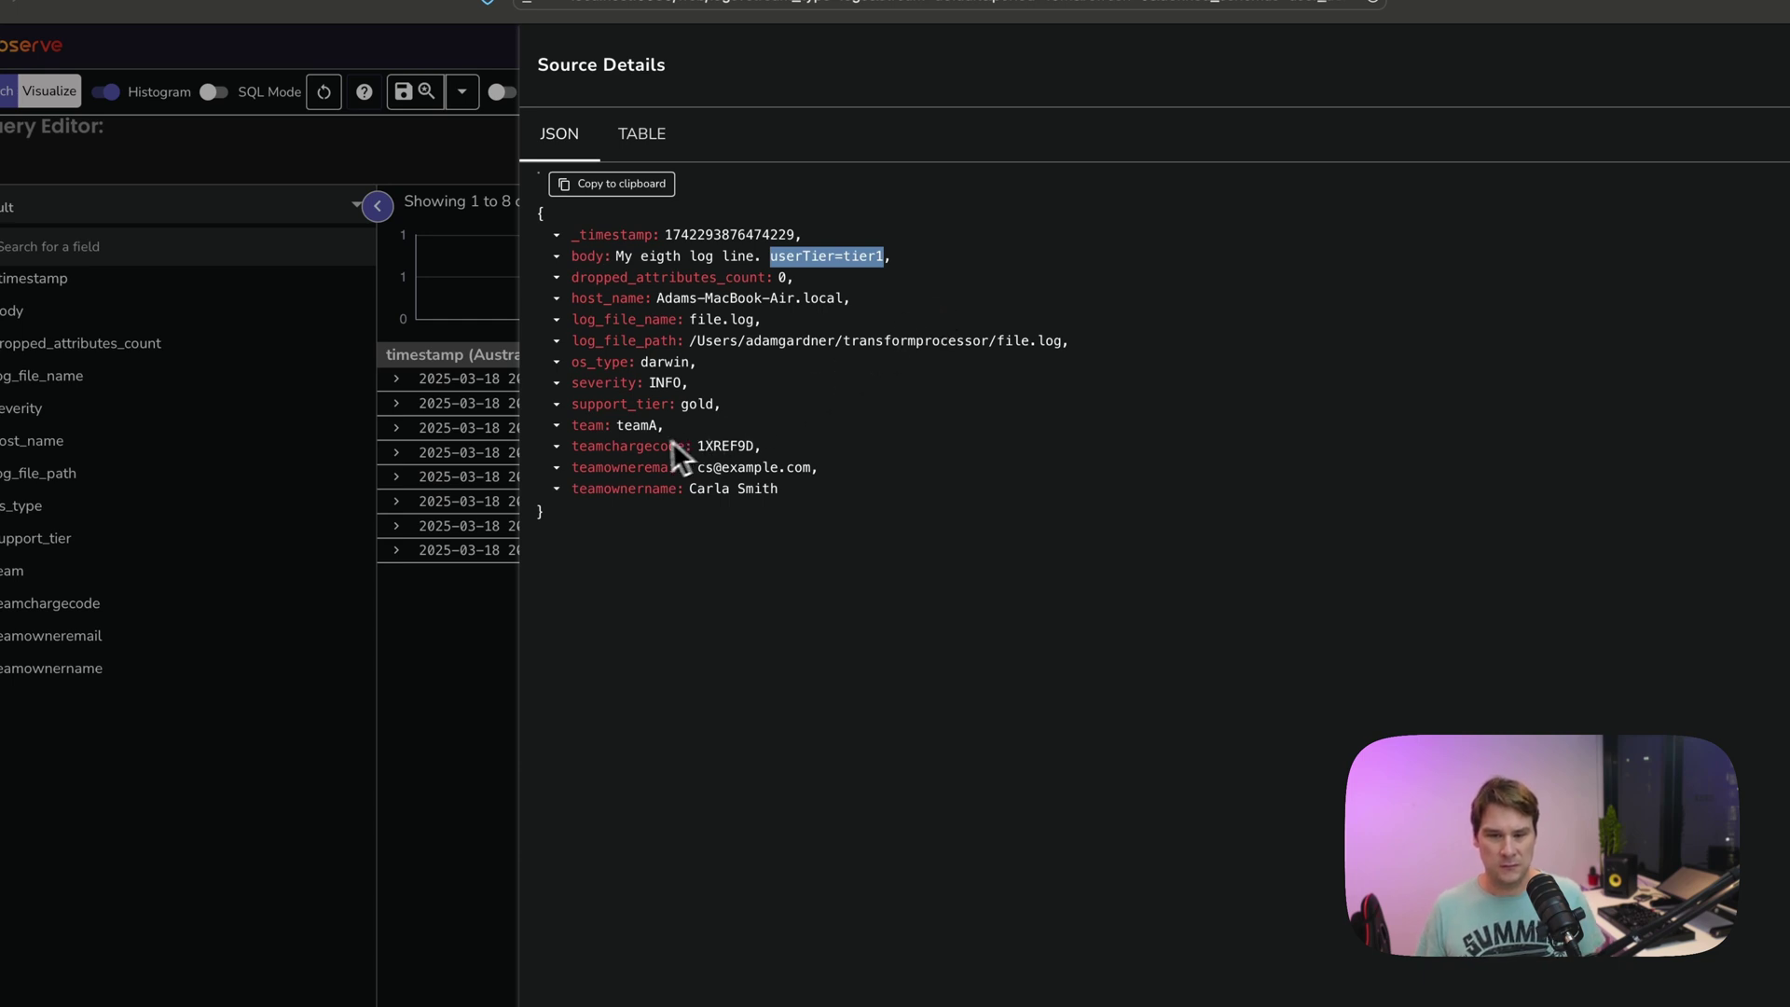
pyautogui.moveTo(579, 404); pyautogui.dragTo(735, 404)
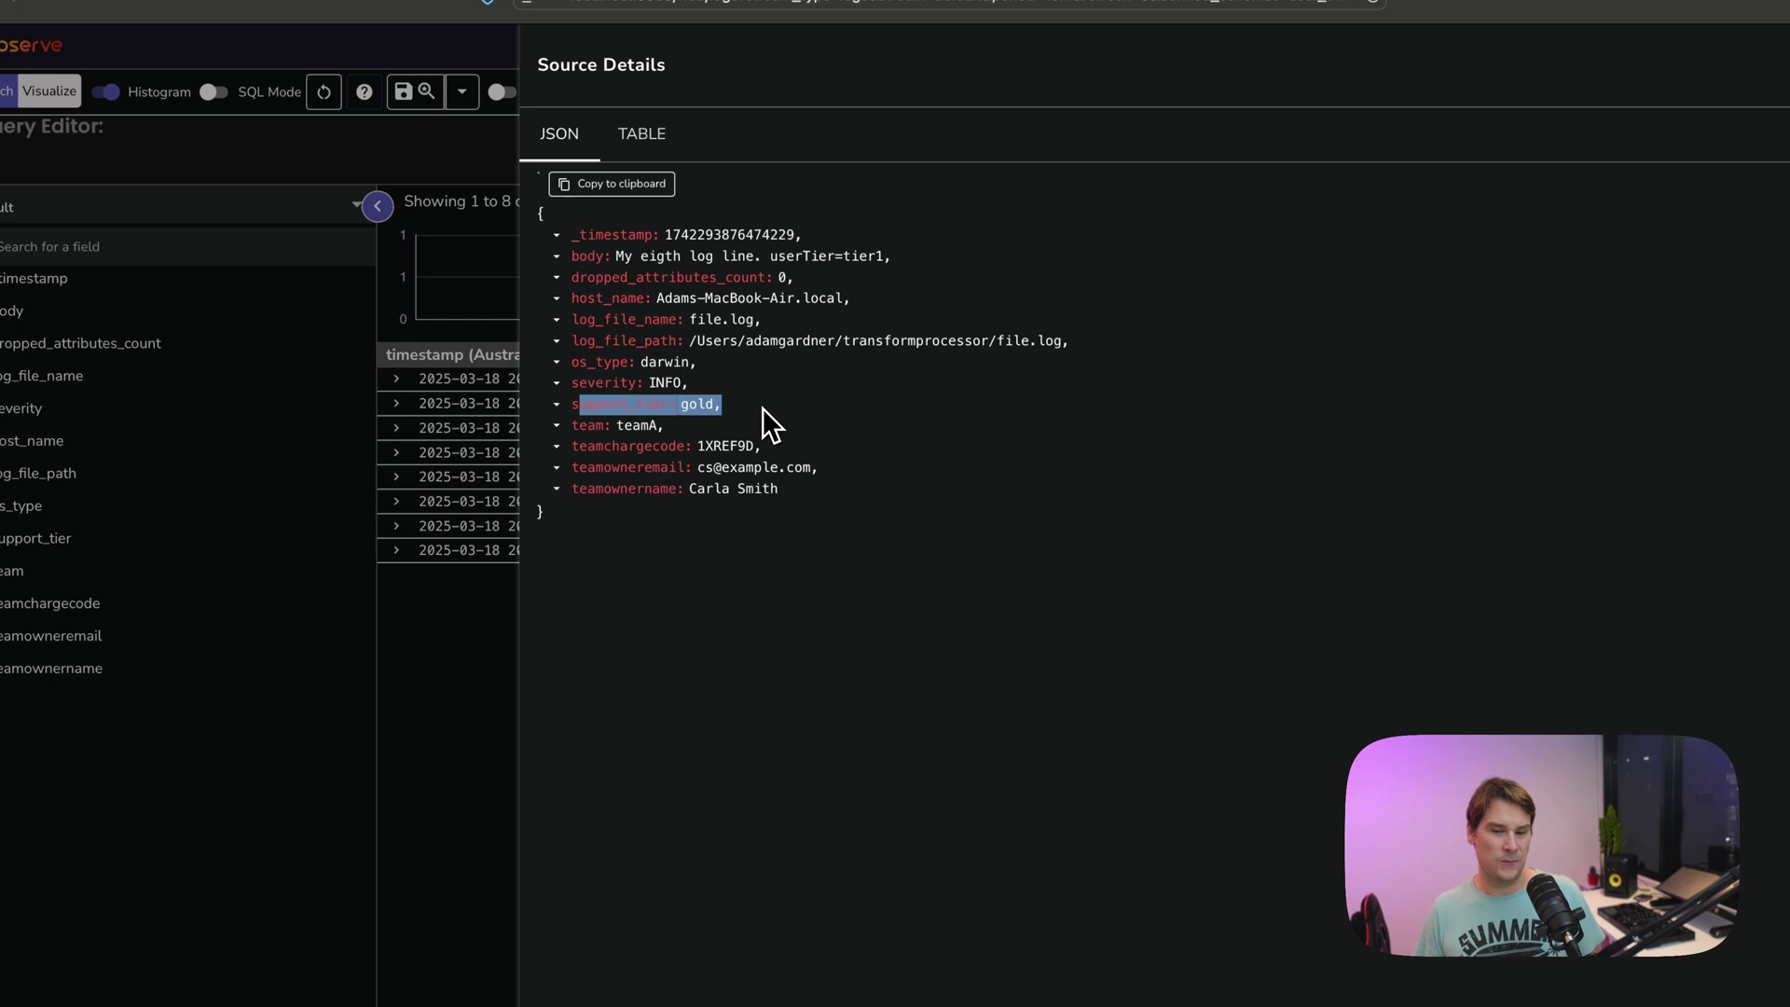
pyautogui.moveTo(554, 425)
pyautogui.mouseDown()
pyautogui.moveTo(773, 442)
pyautogui.moveTo(814, 489)
pyautogui.mouseUp()
pyautogui.click(816, 498)
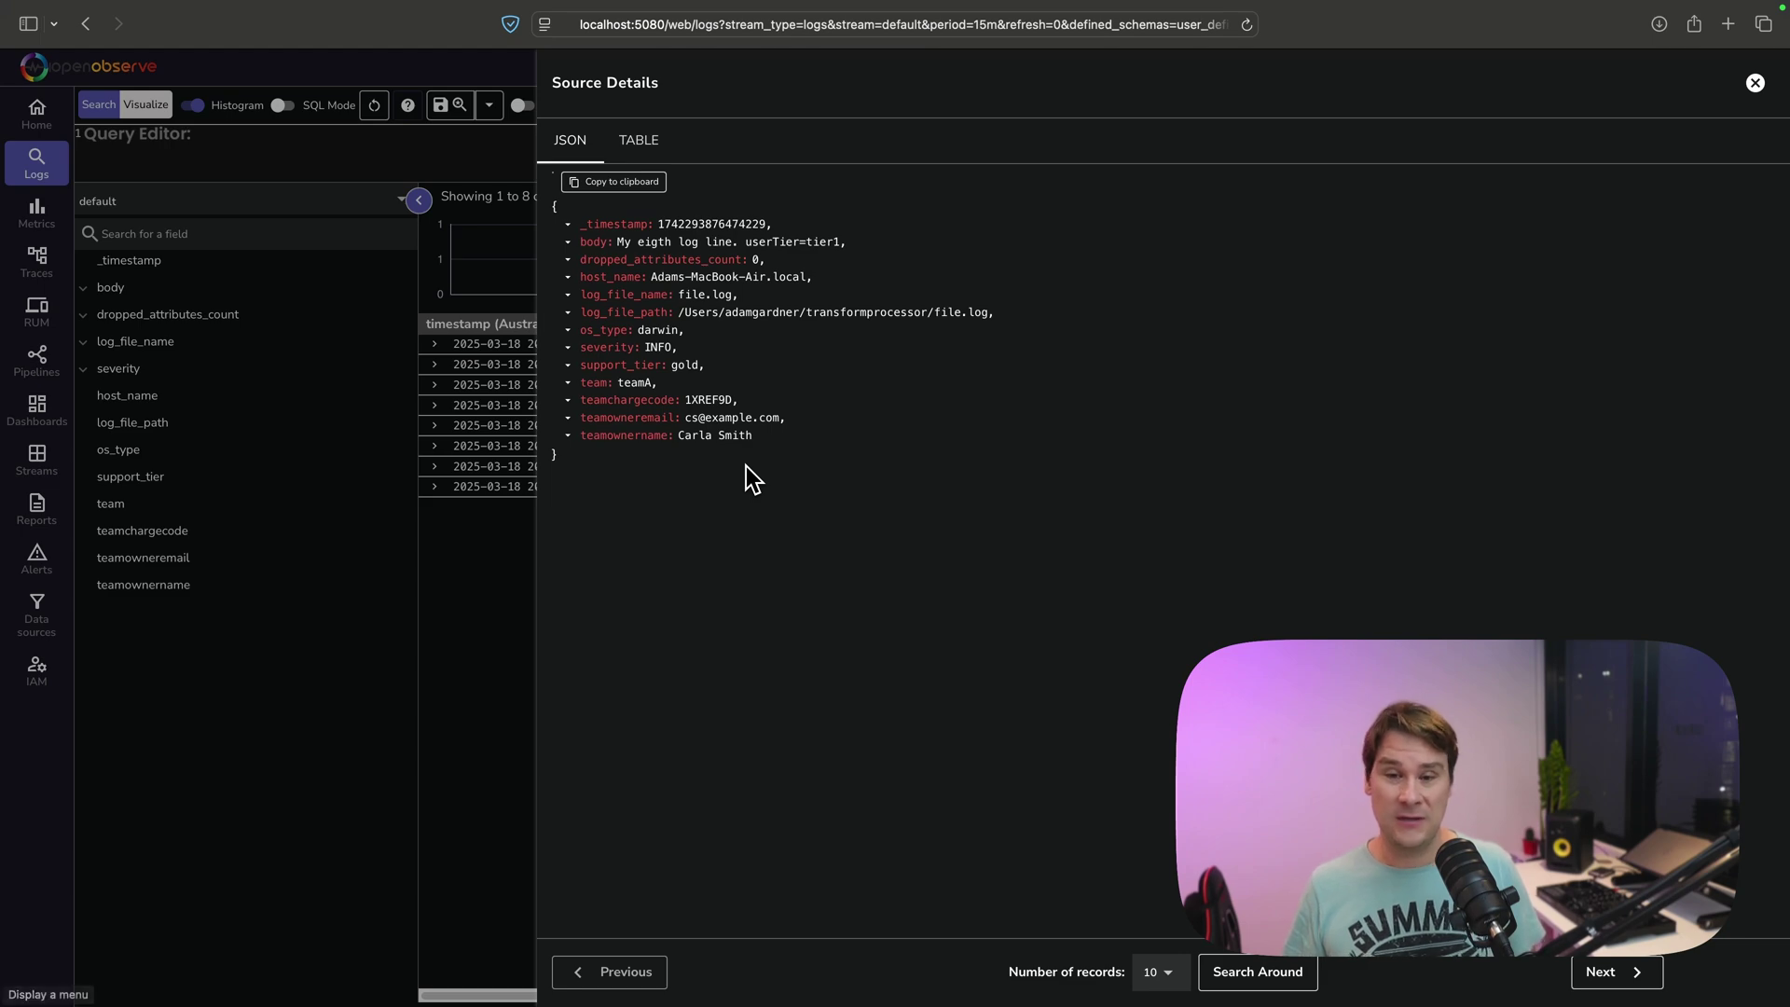
# Step: Review the filelog receiver's log path and its teamA, owner, email and 1XREF9D charge-code attributes
pyautogui.press('super+Tab')
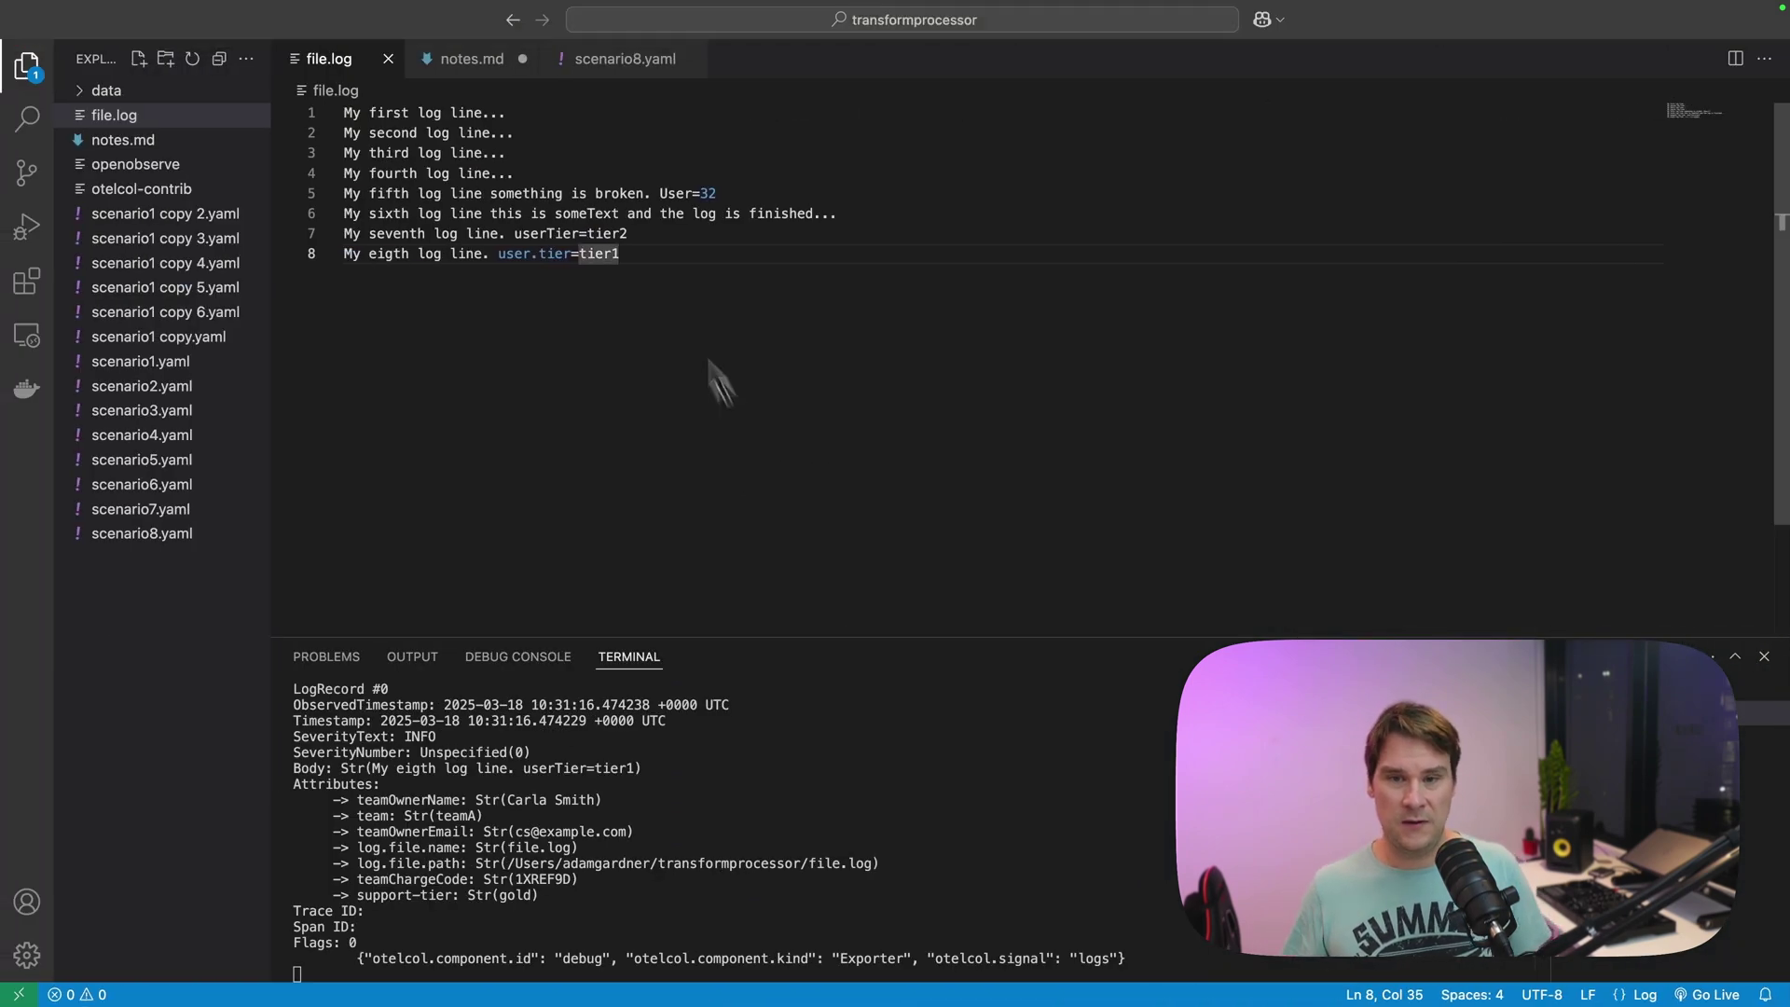
pyautogui.scroll(5, 554, 245)
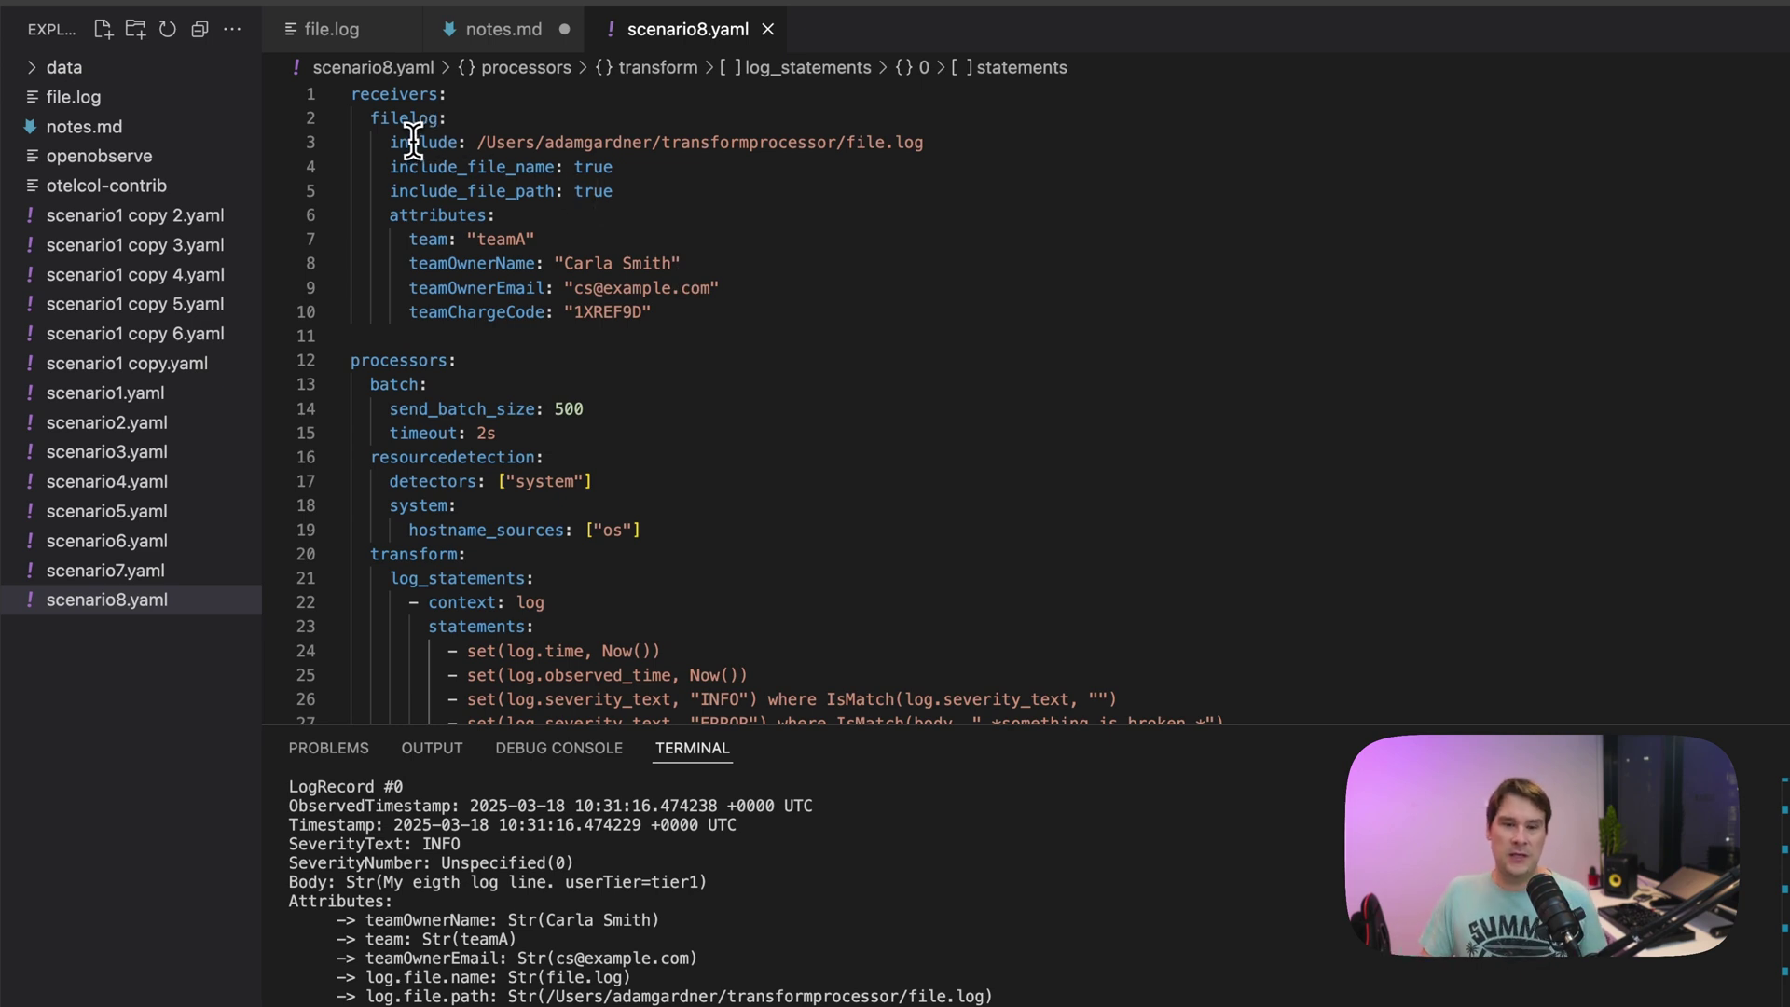
pyautogui.moveTo(478, 140); pyautogui.dragTo(935, 144)
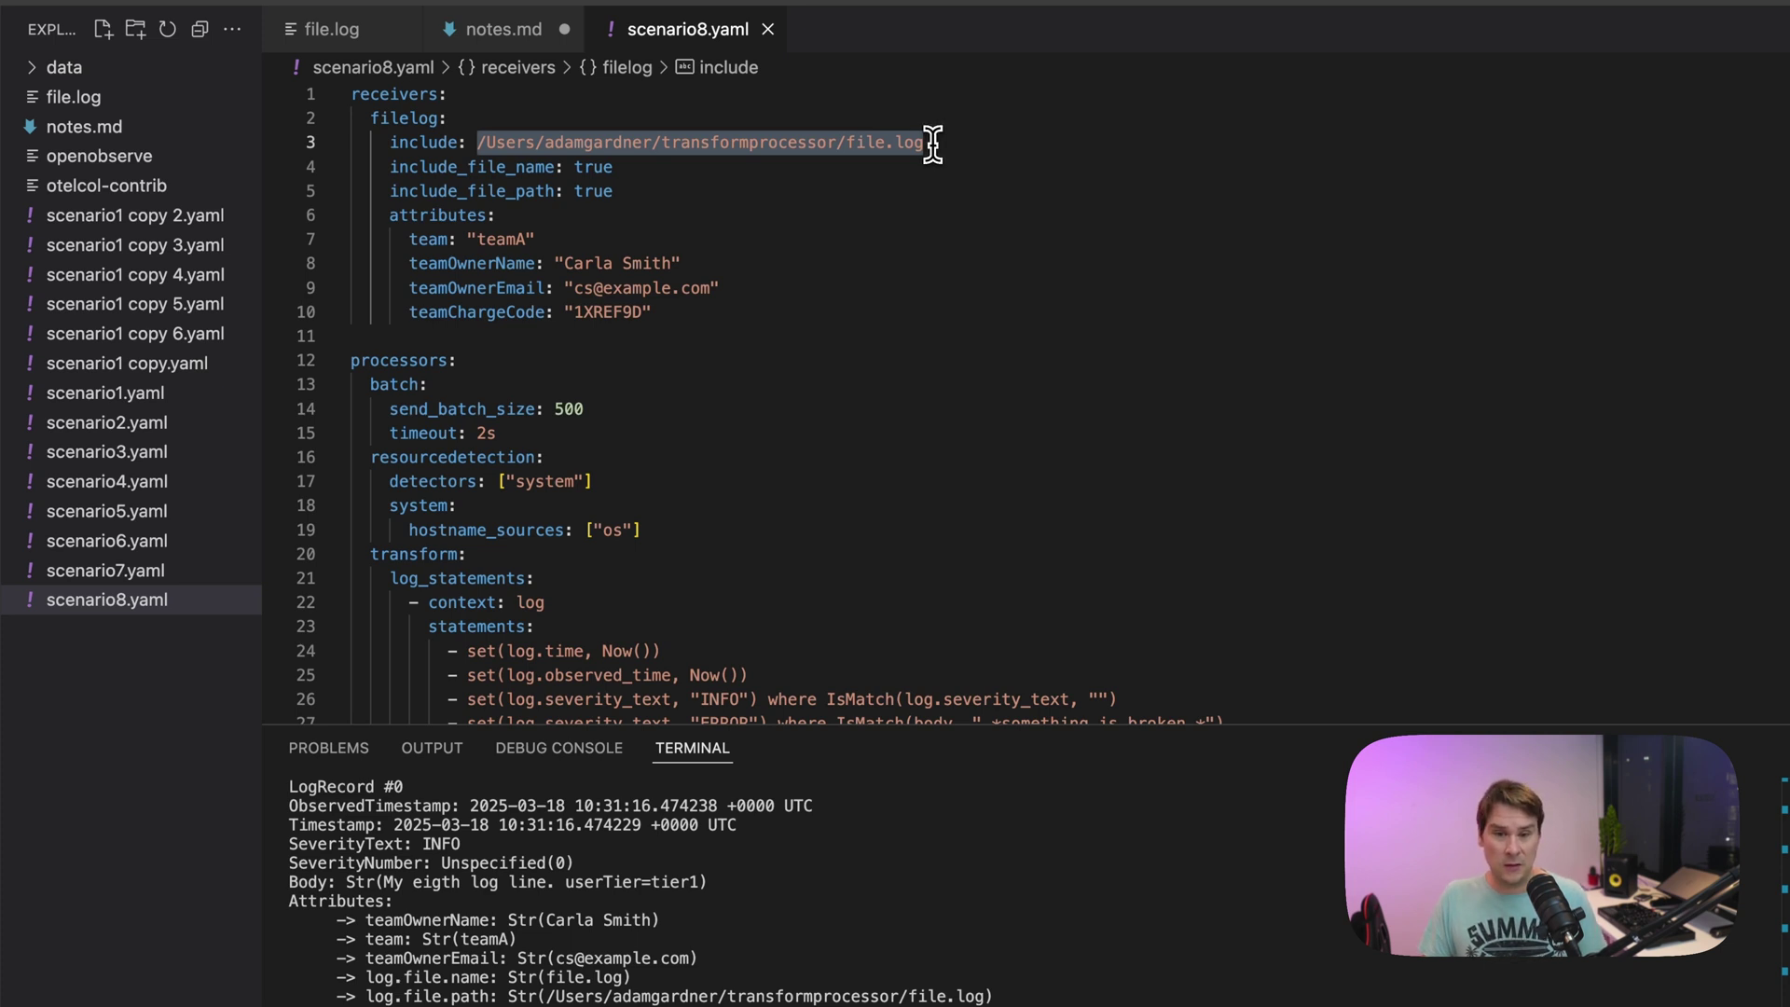
pyautogui.moveTo(410, 239); pyautogui.dragTo(521, 241)
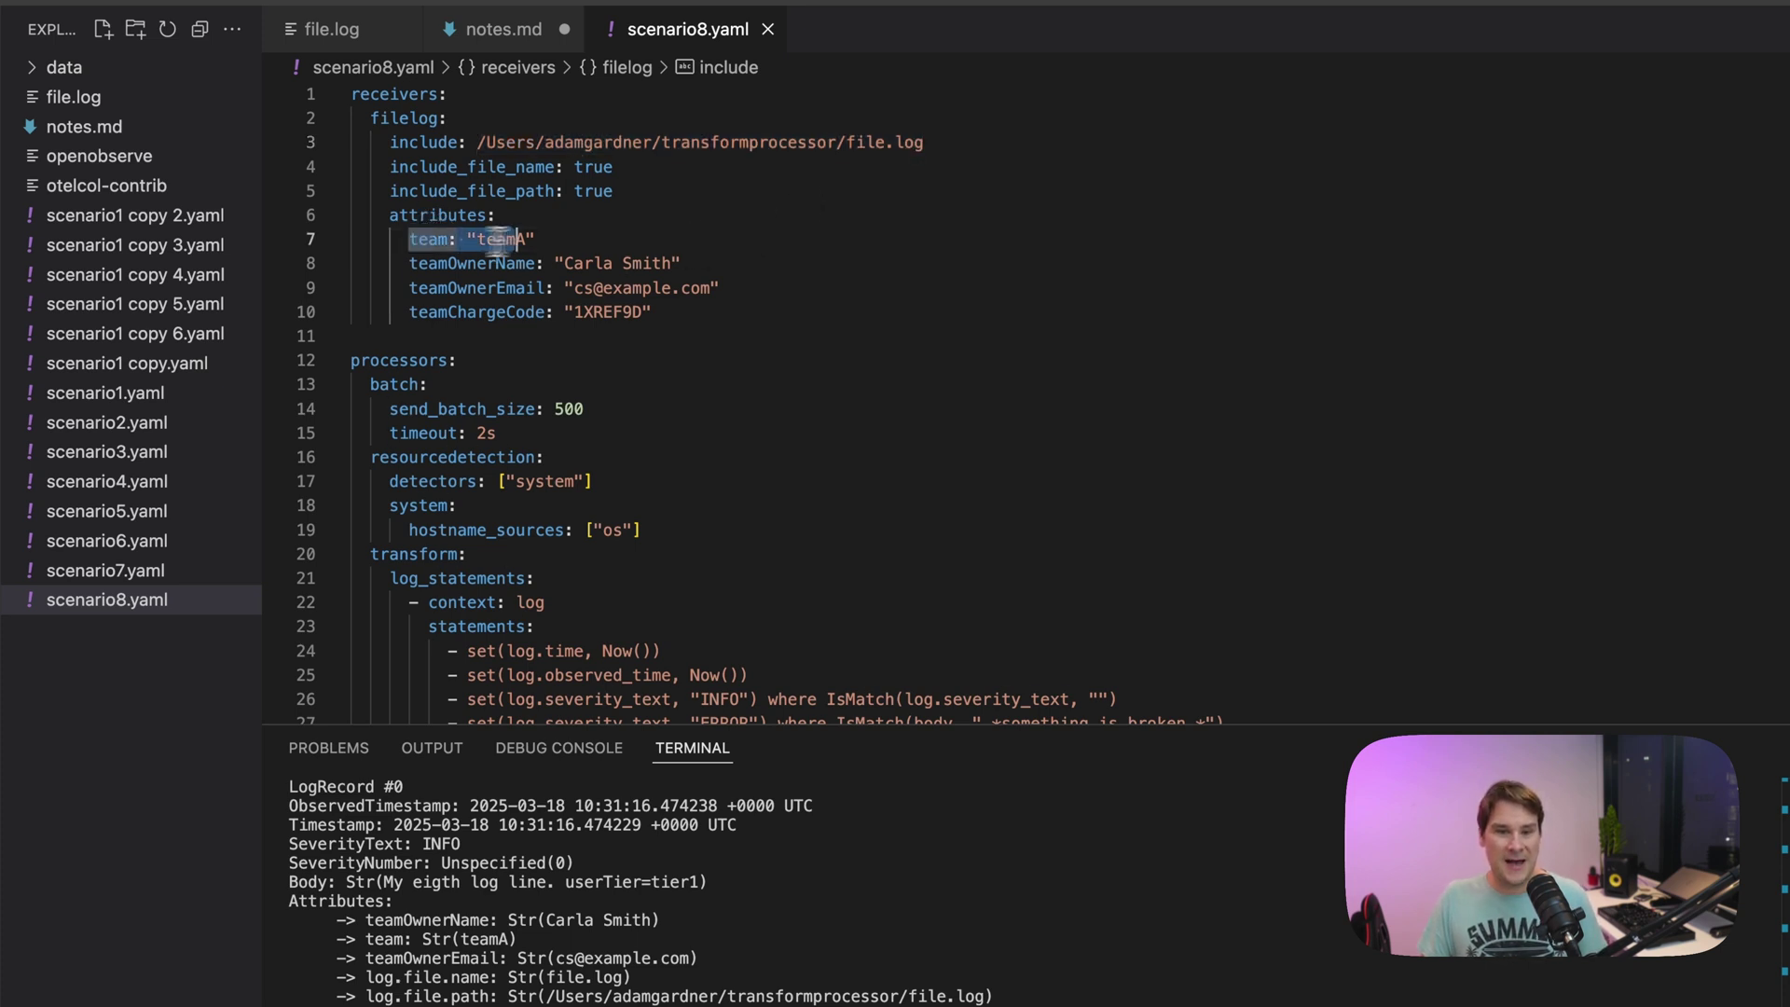
pyautogui.doubleClick(646, 263)
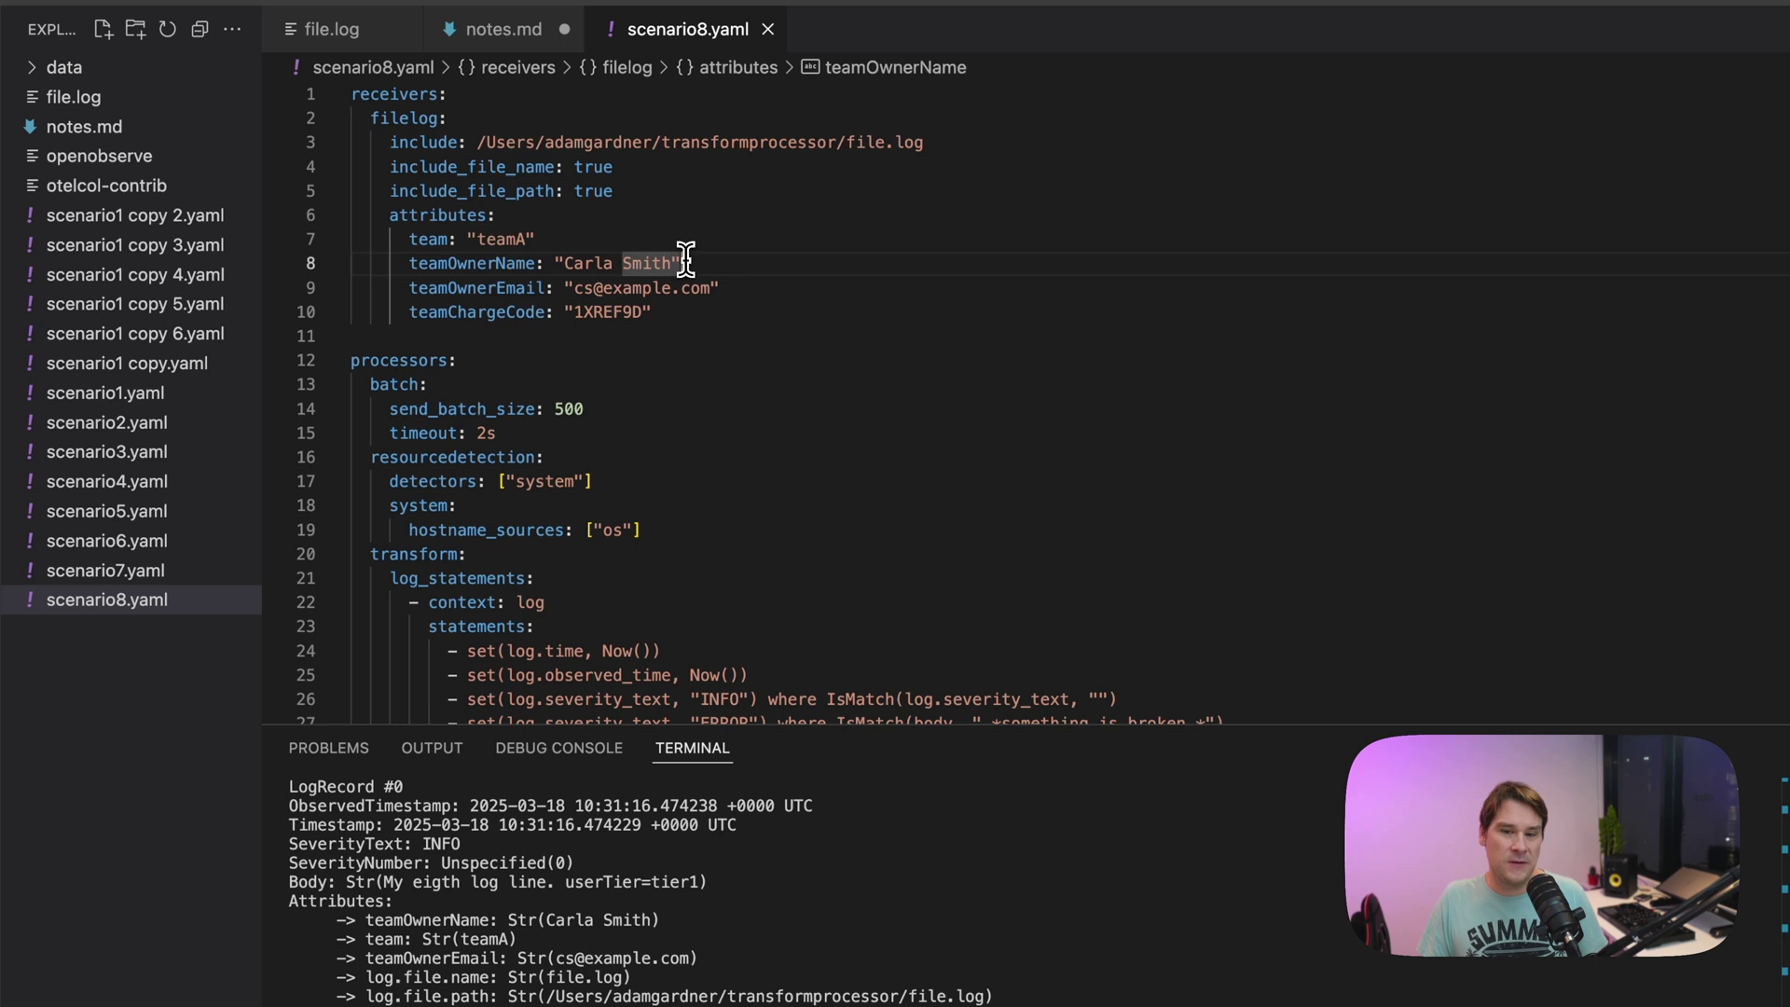
pyautogui.doubleClick(644, 289)
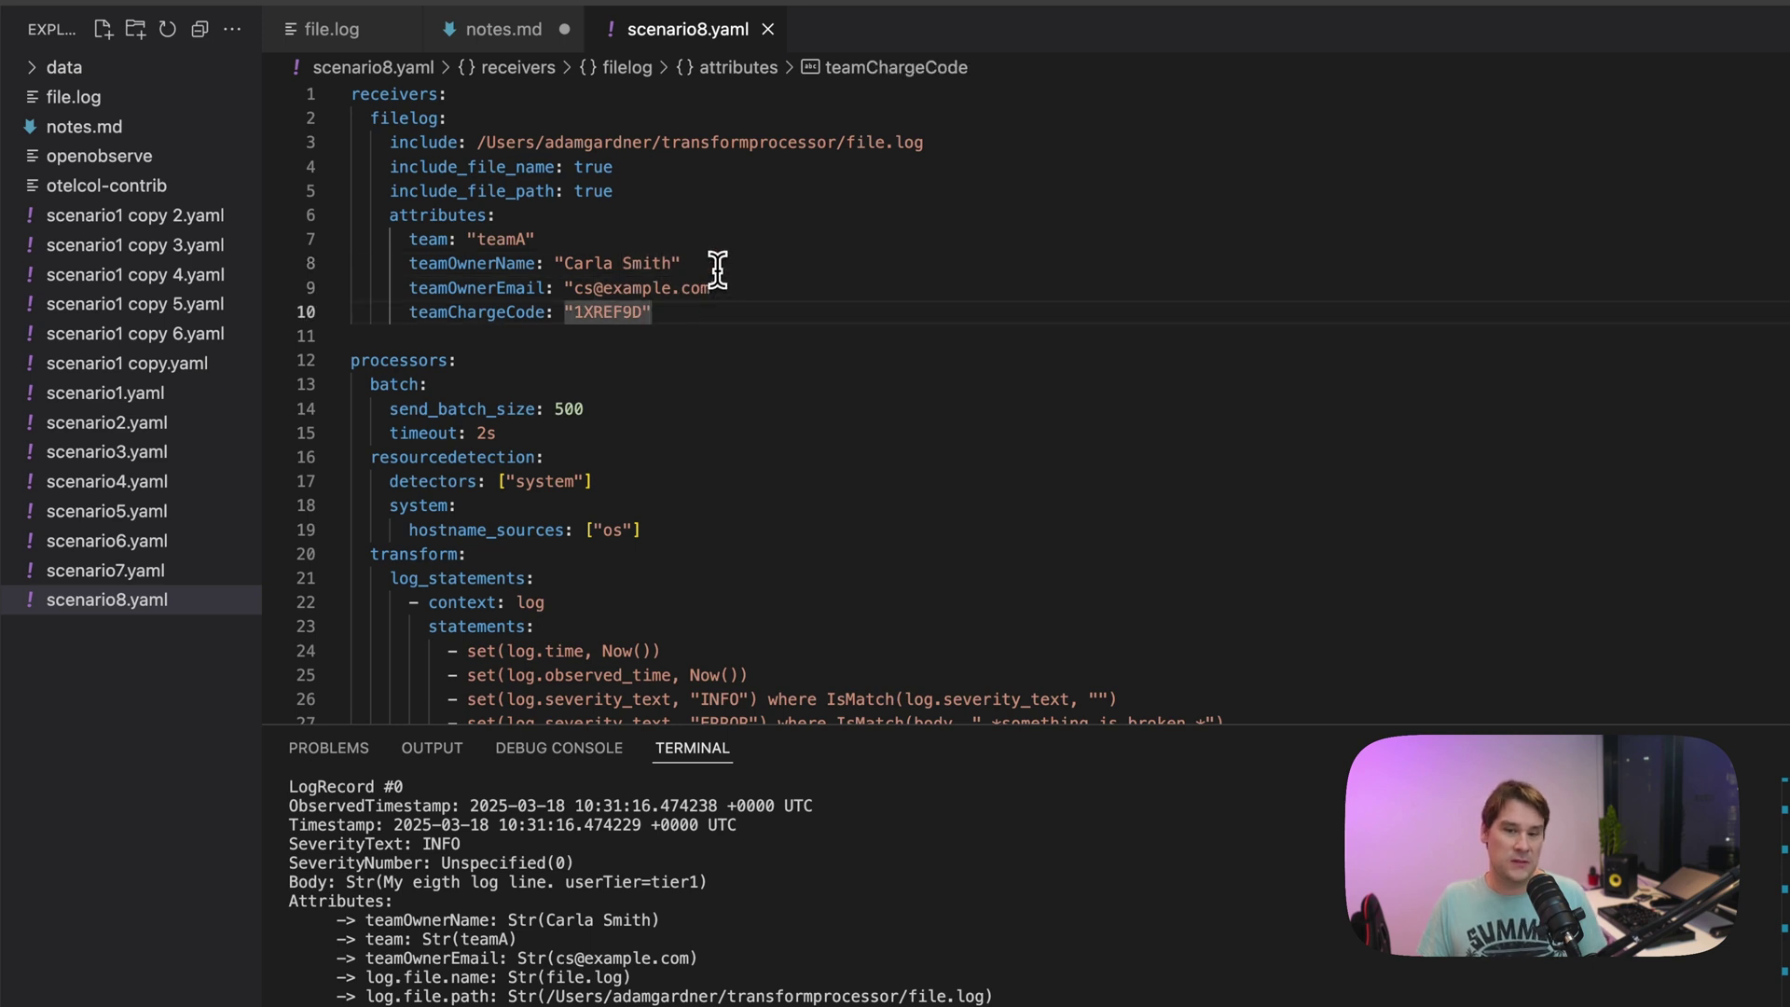
pyautogui.doubleClick(718, 264)
pyautogui.doubleClick(718, 239)
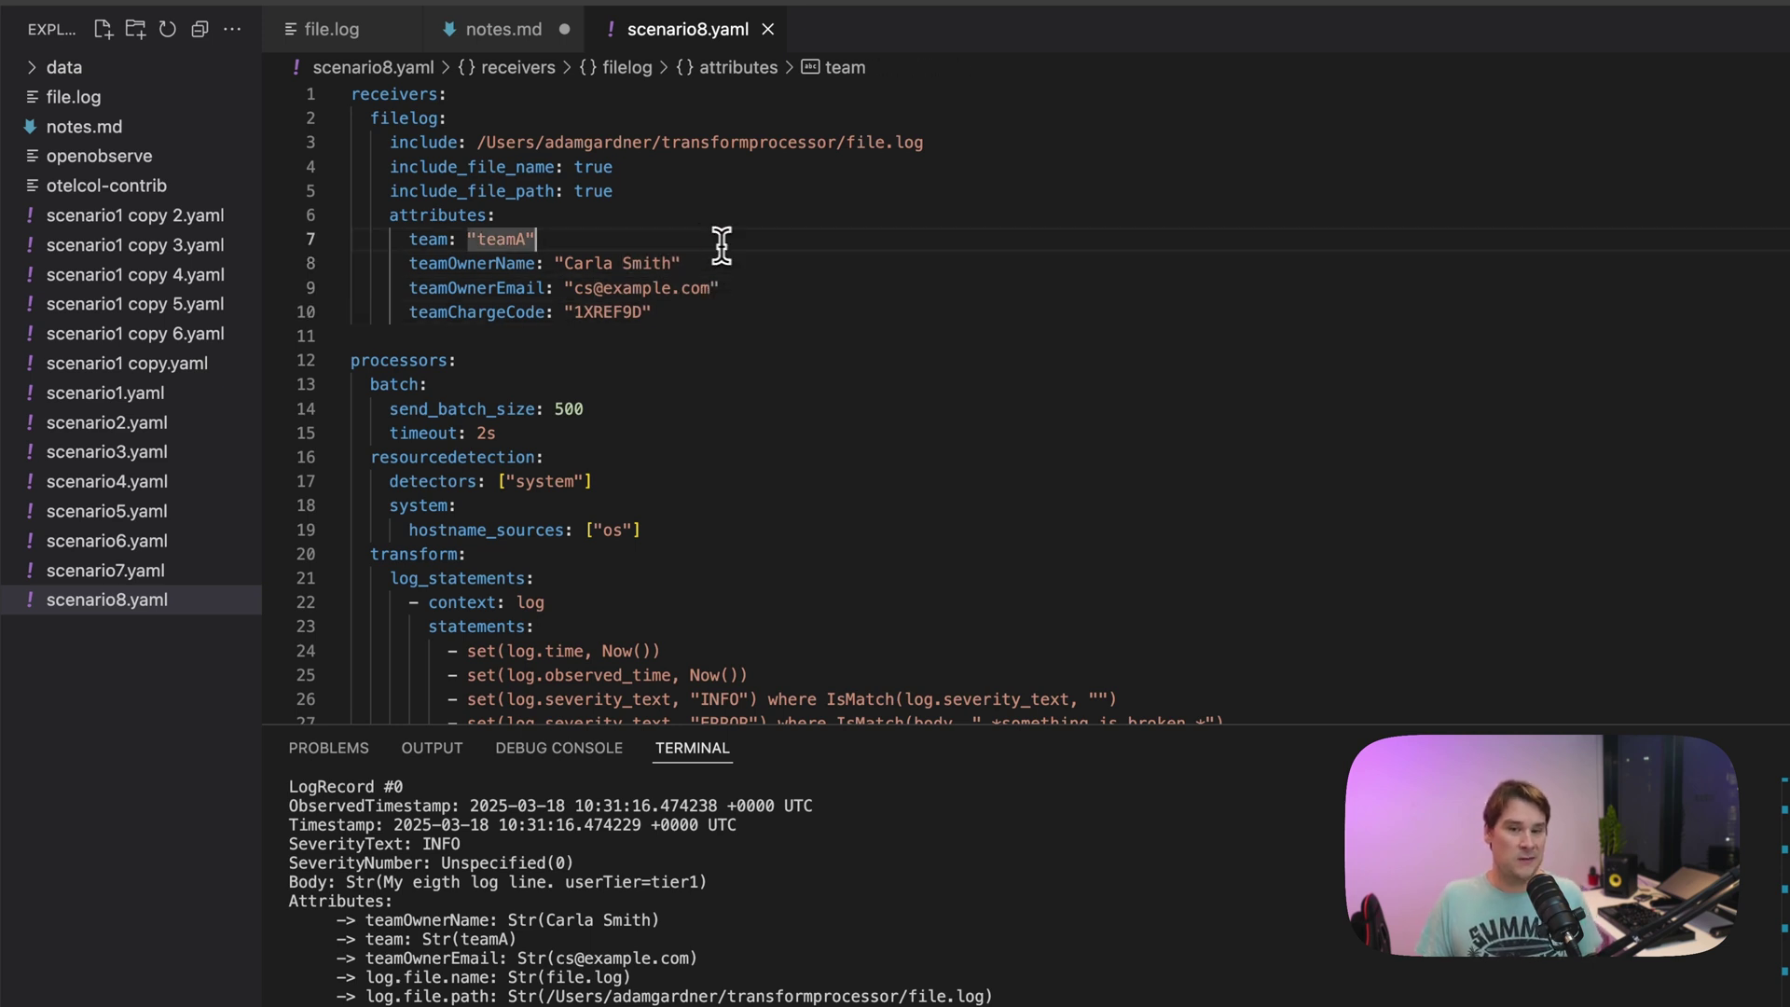
pyautogui.doubleClick(716, 263)
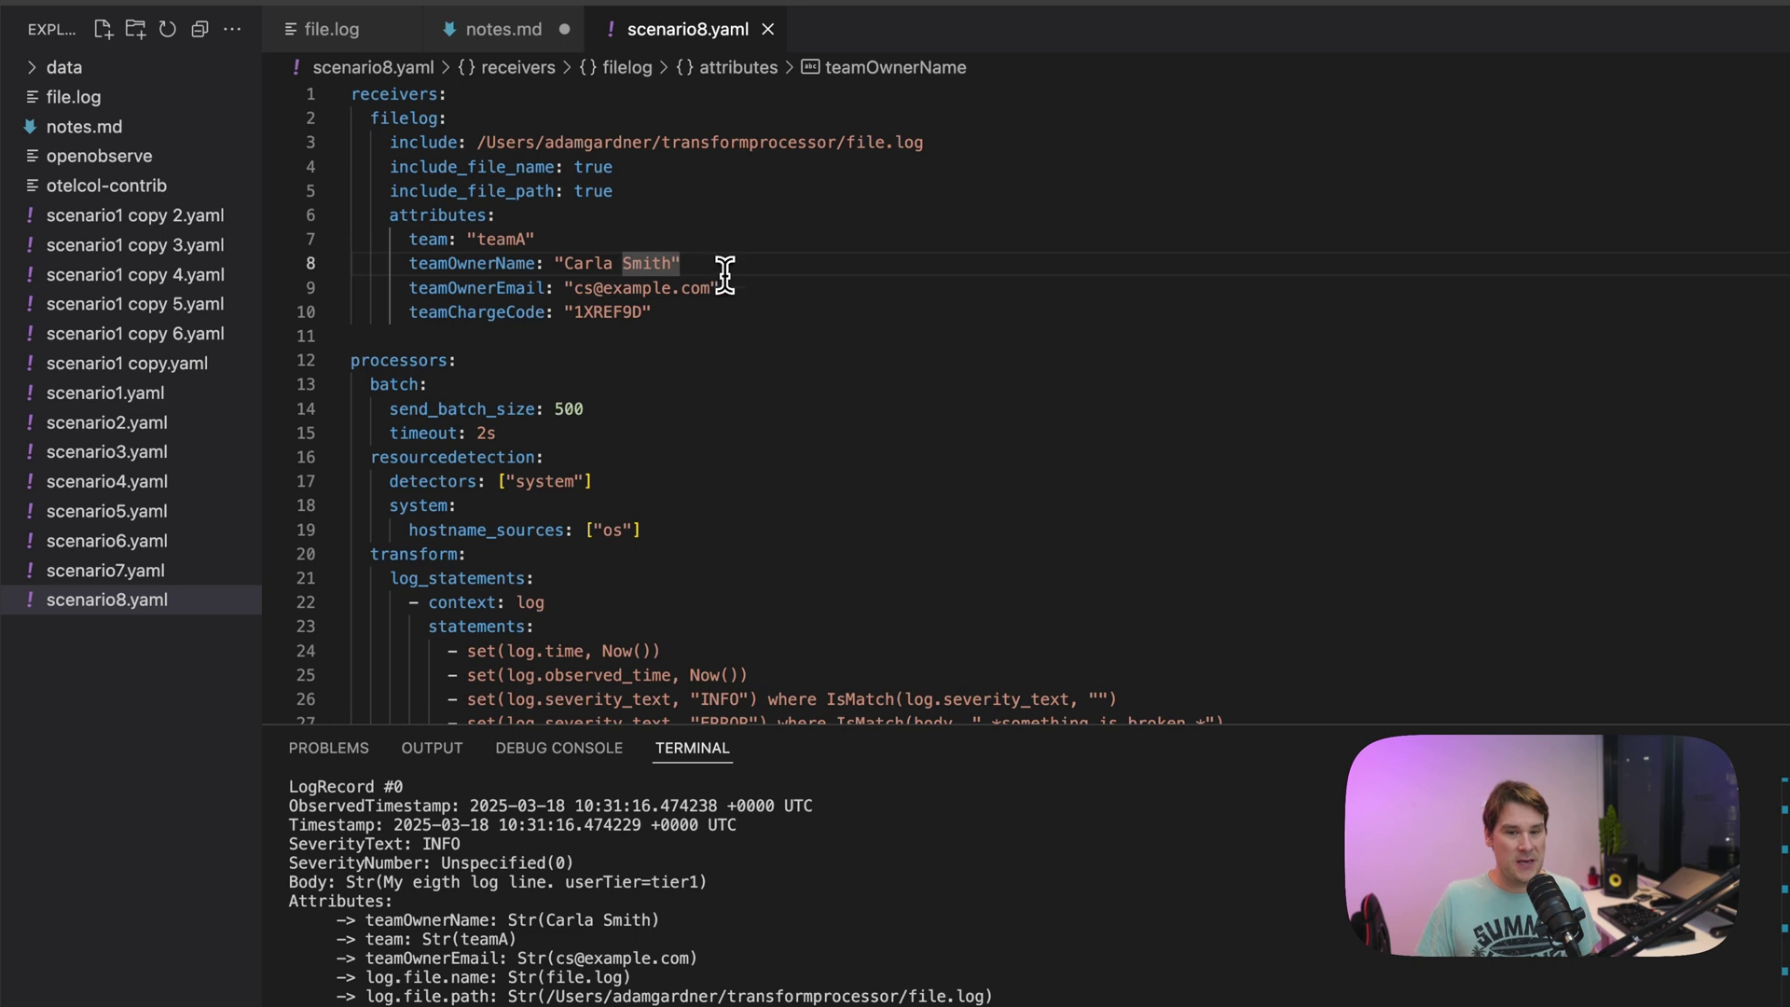
pyautogui.doubleClick(716, 288)
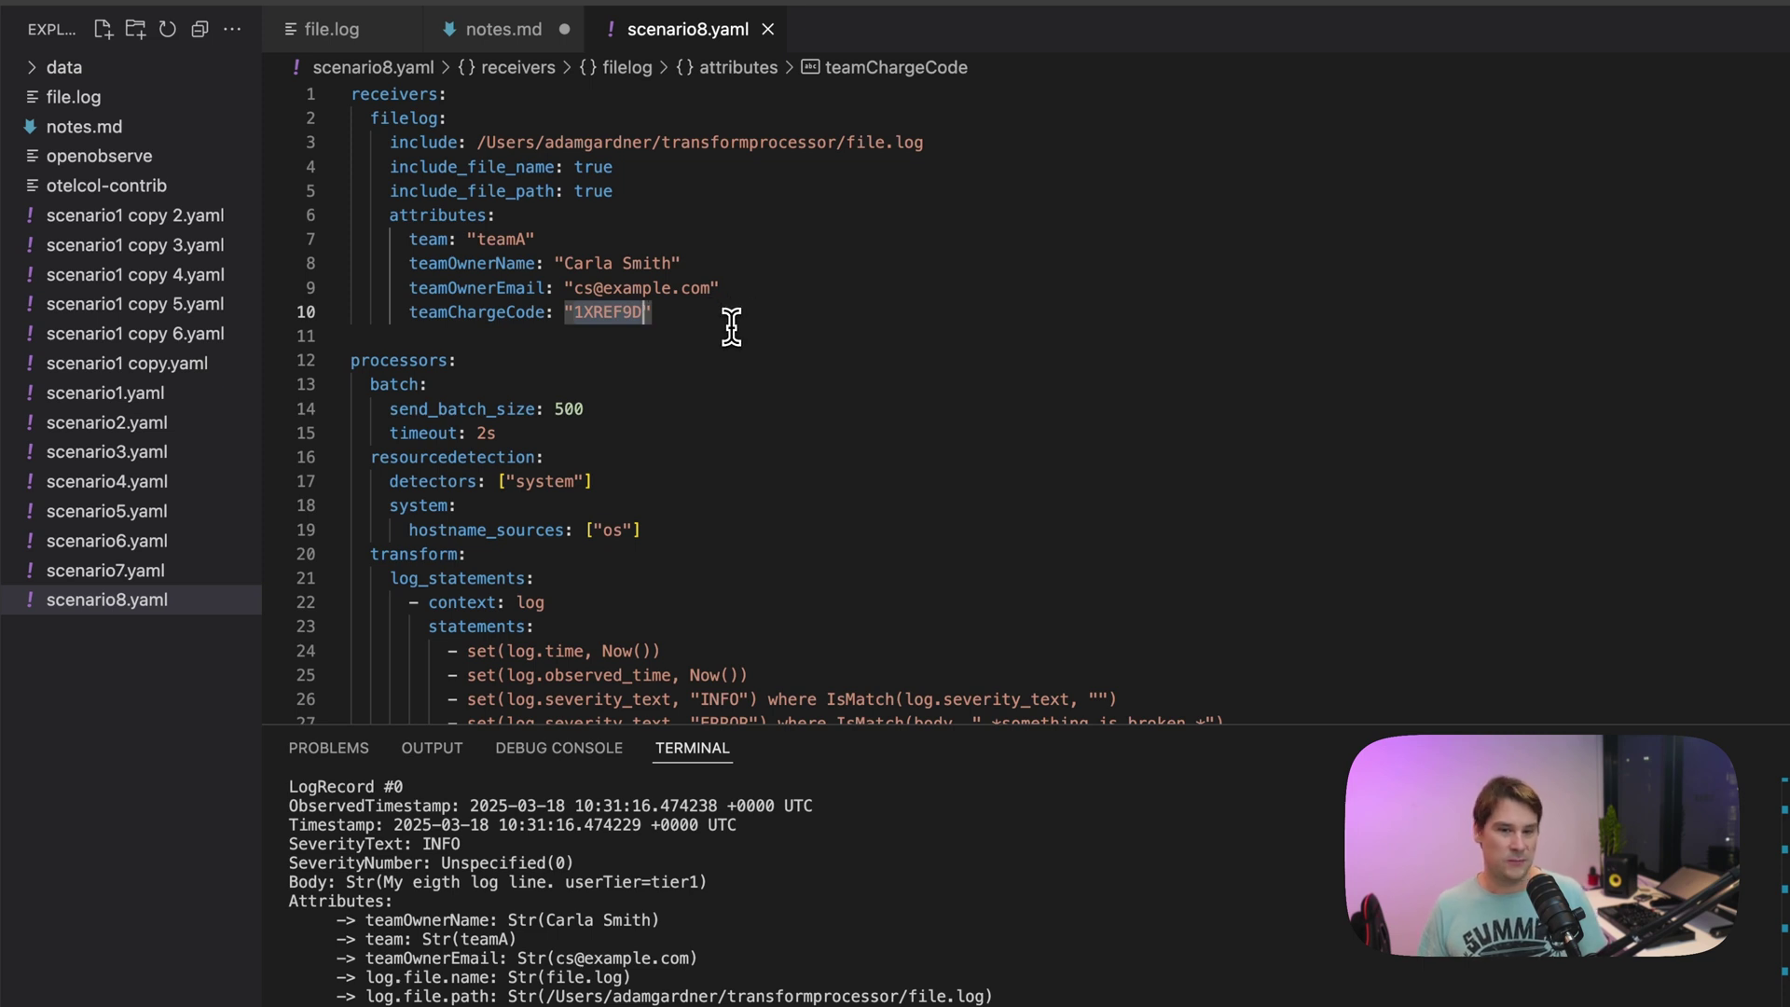
pyautogui.doubleClick(503, 239)
pyautogui.doubleClick(611, 312)
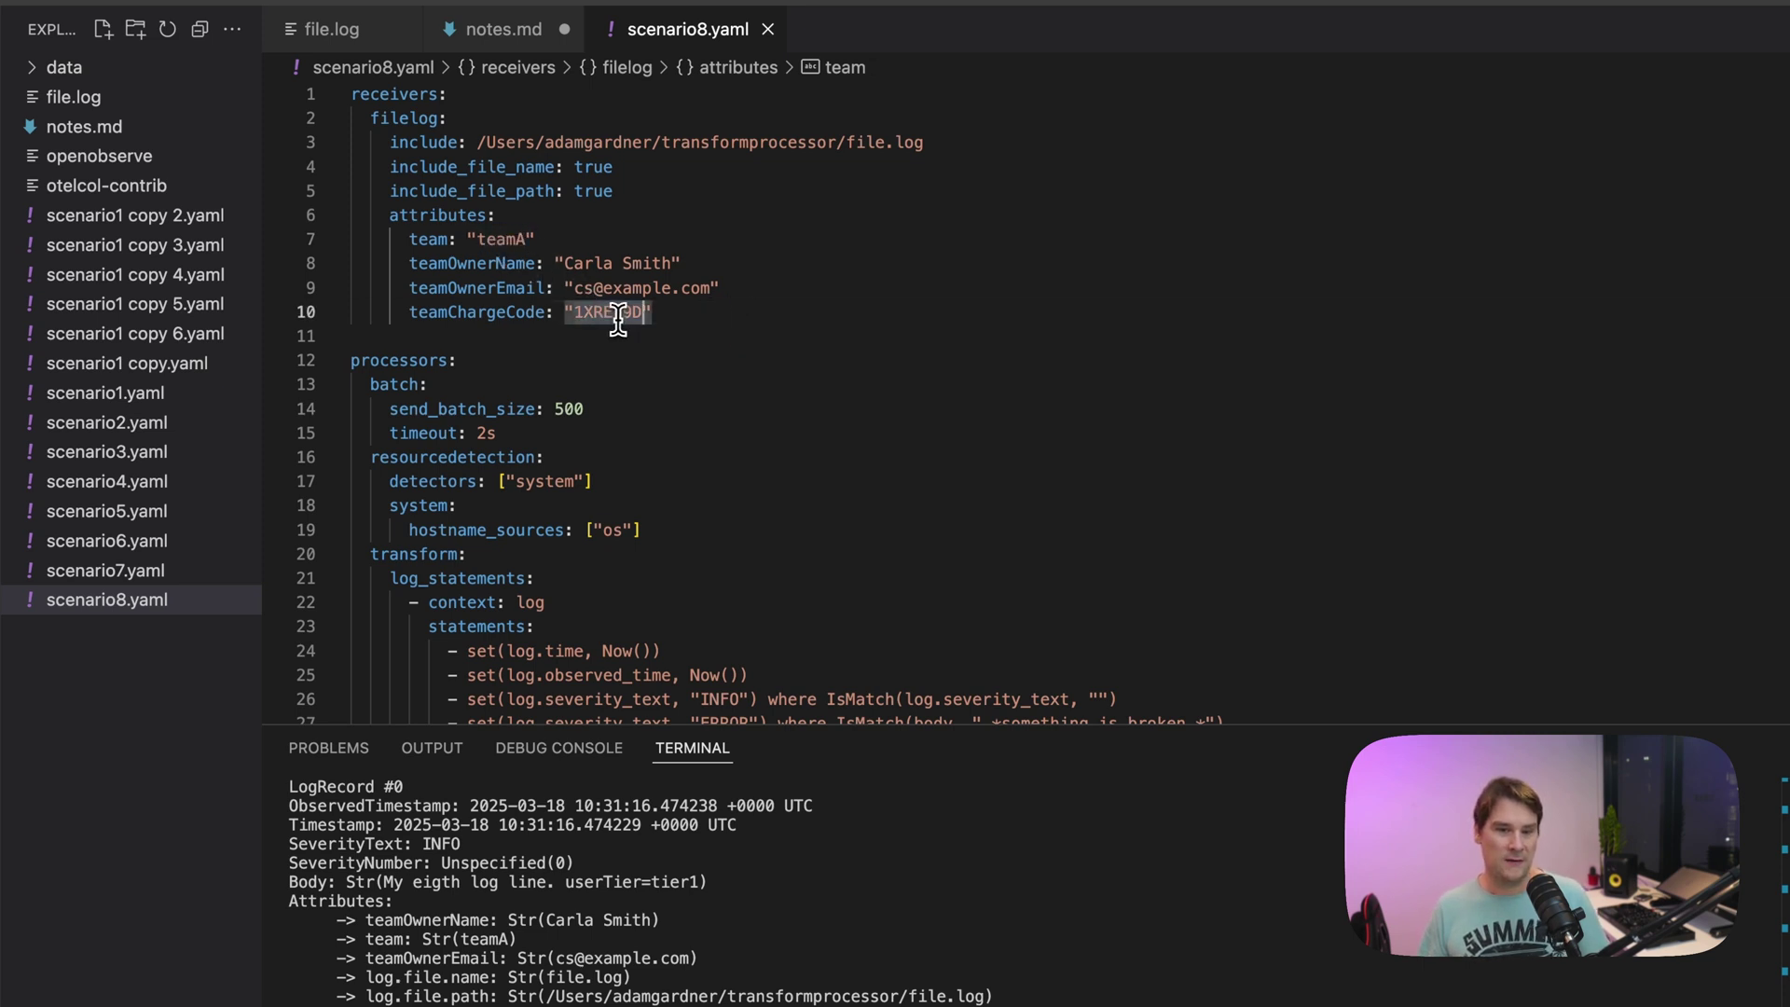